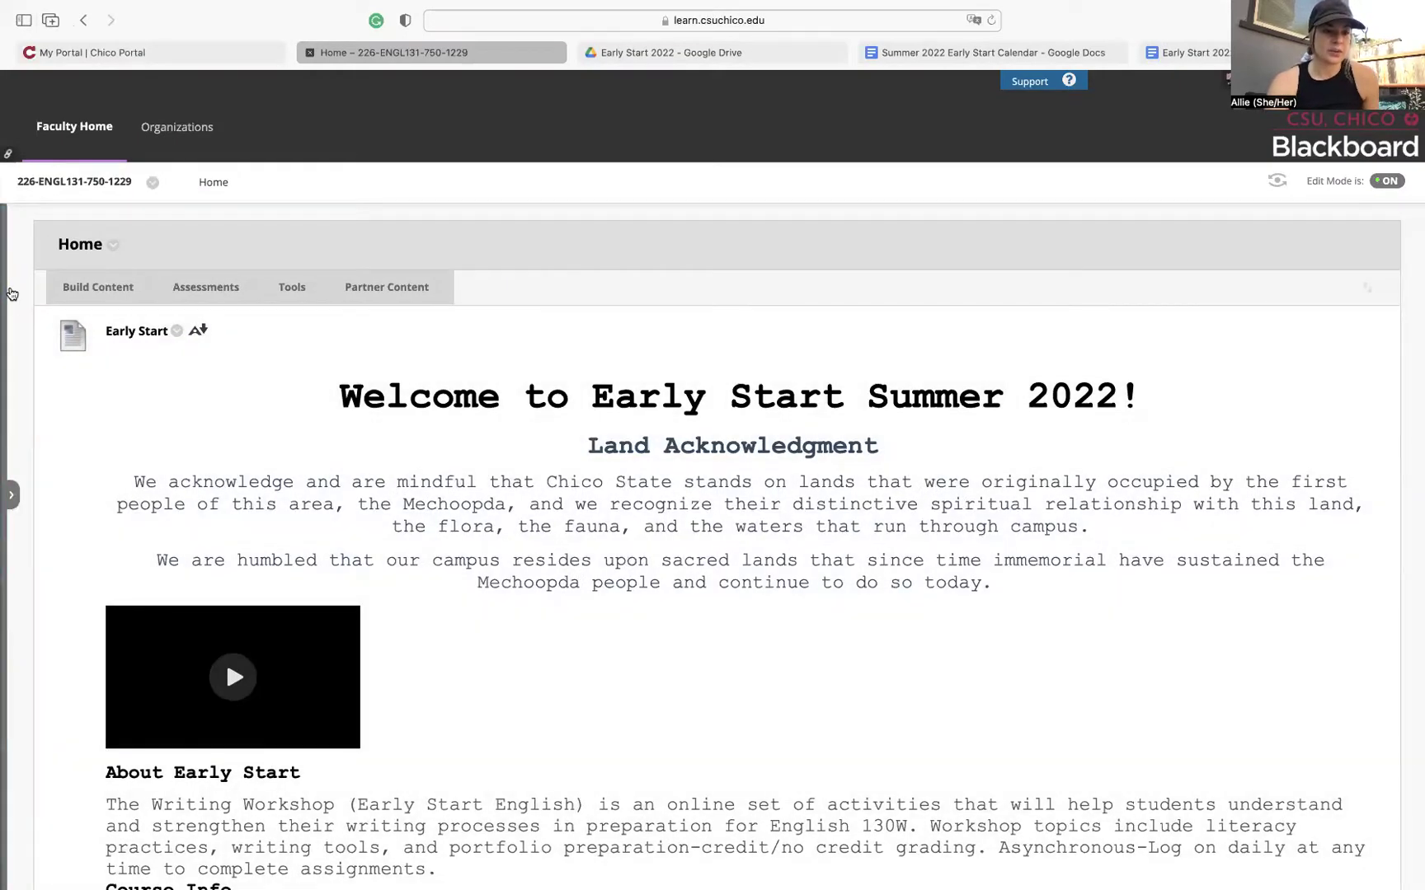
# Make the Task #4 link in the course menu visible to students.
pyautogui.click(10, 495)
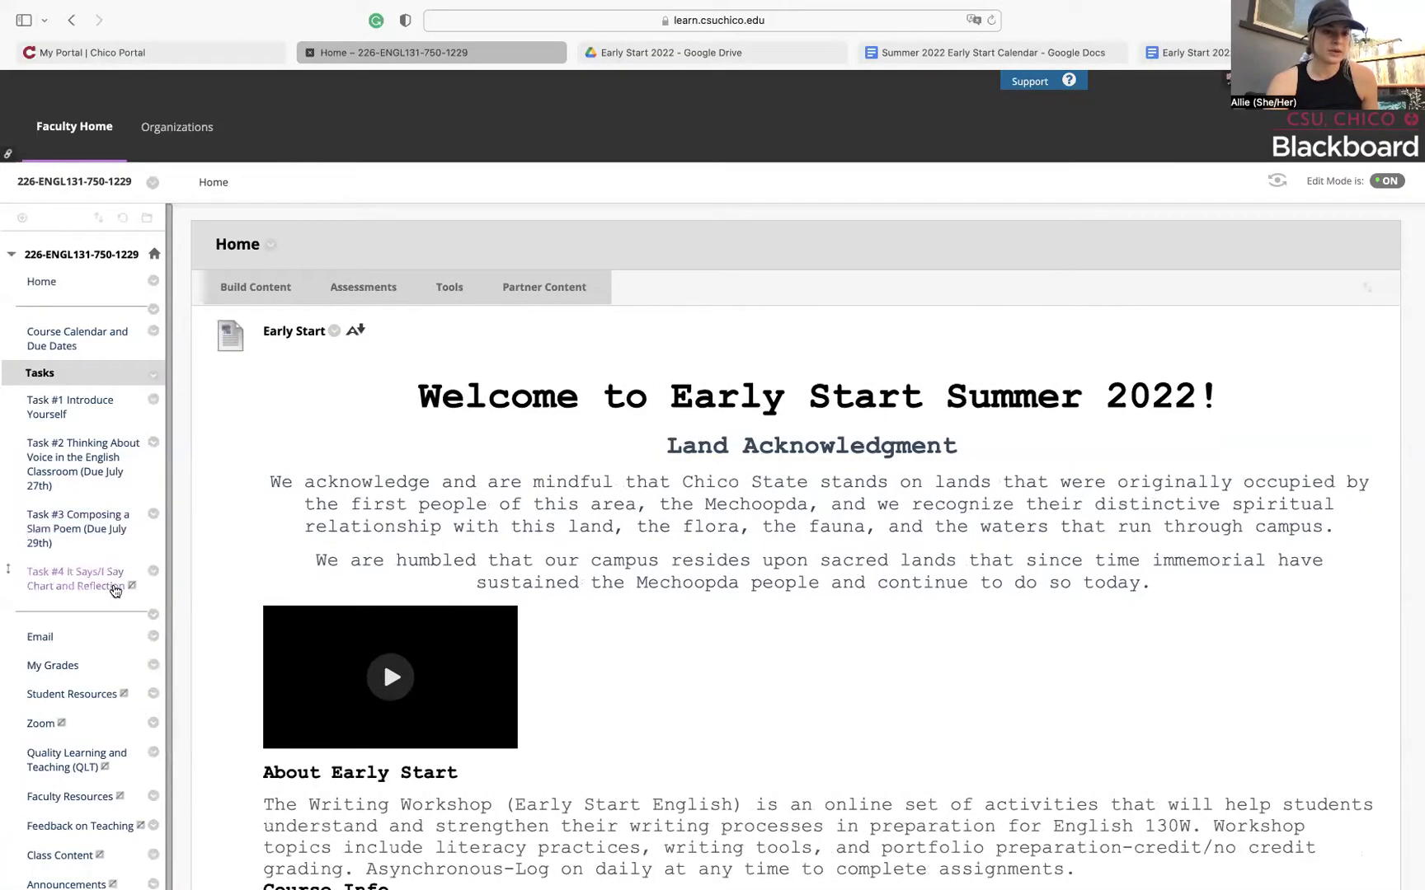
pyautogui.click(154, 575)
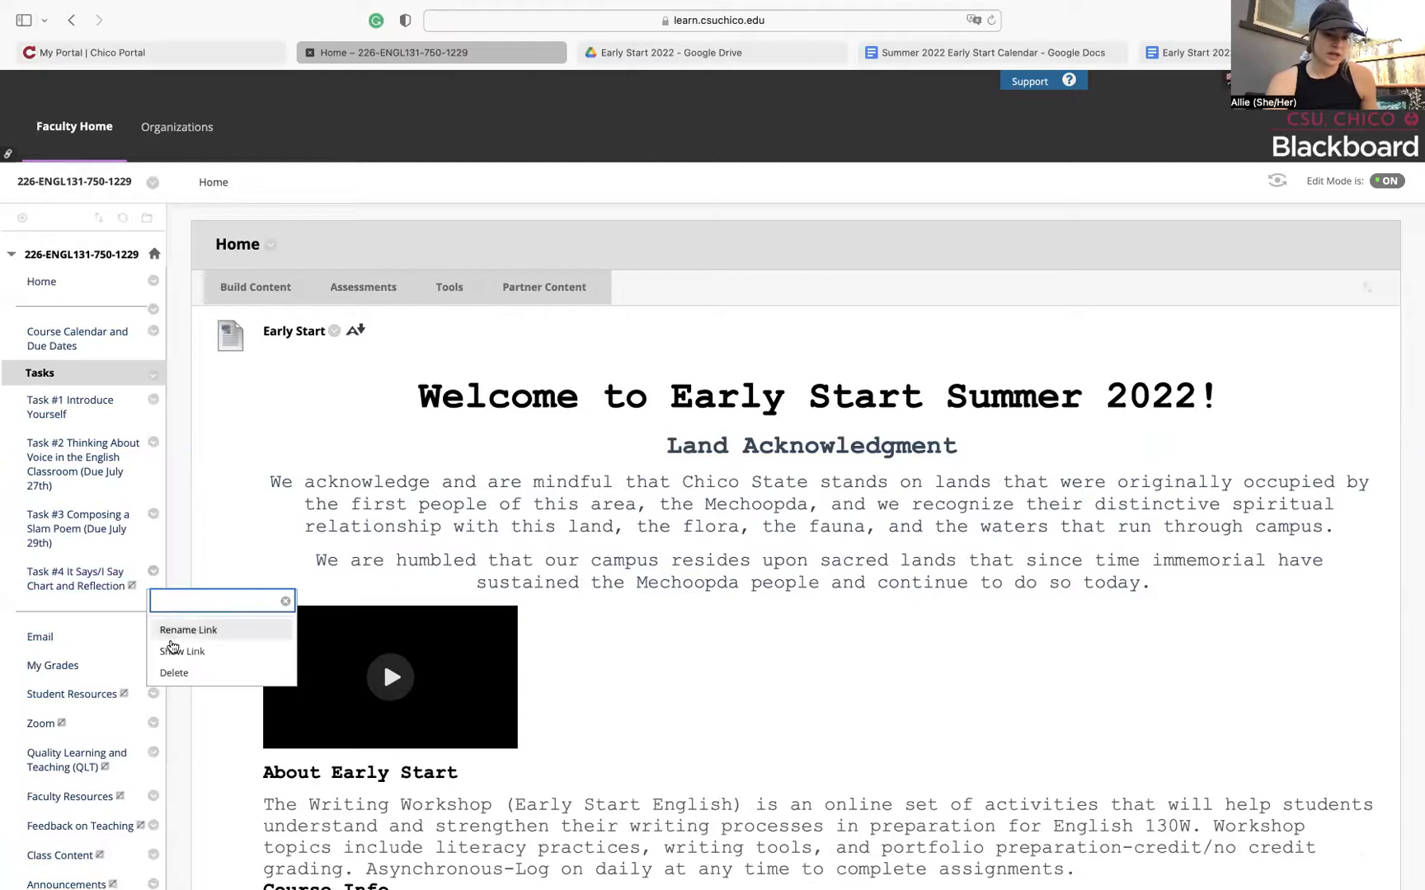
pyautogui.click(183, 651)
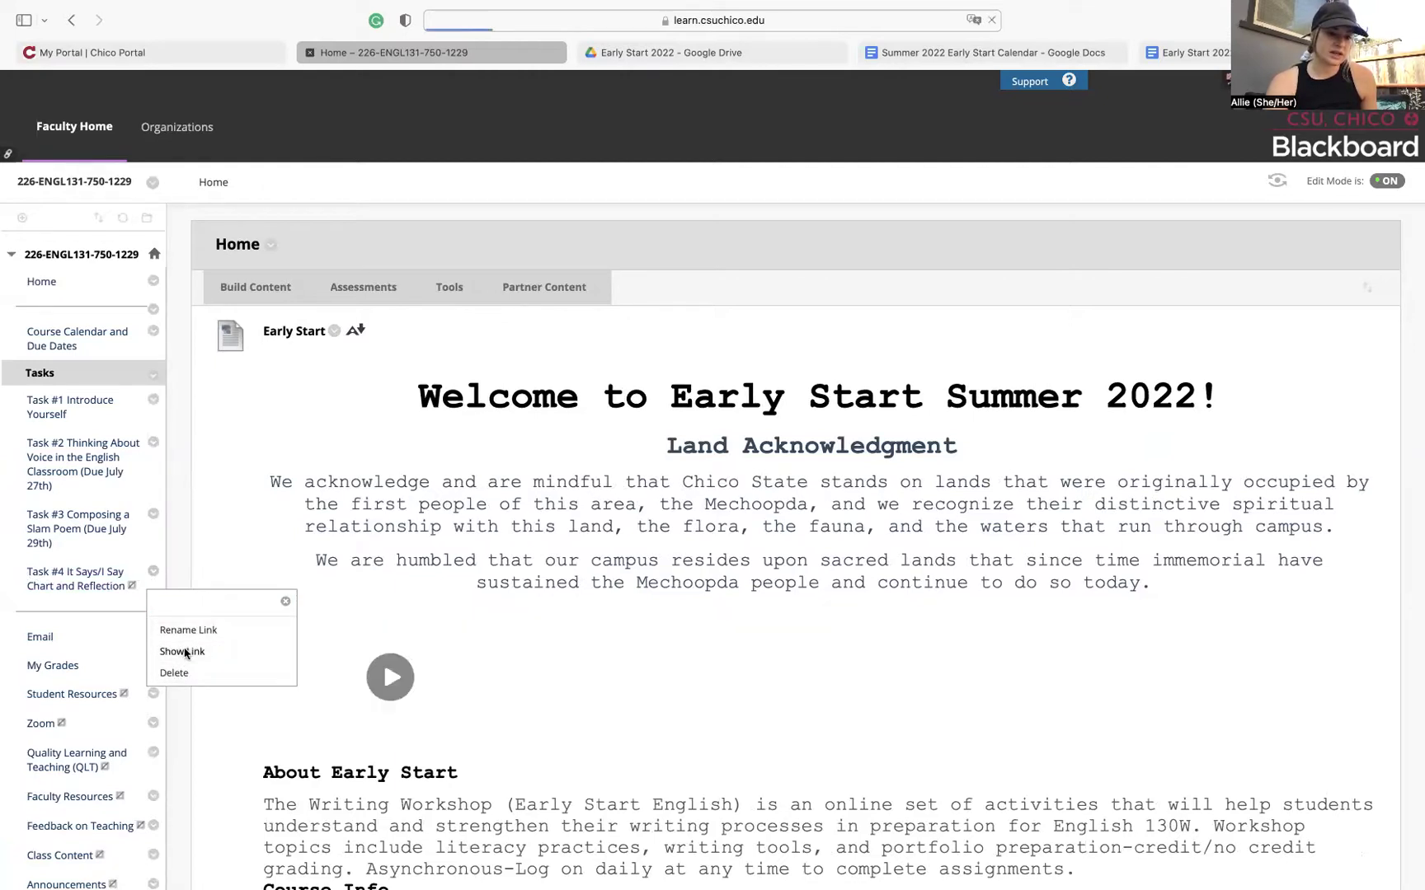
# Open the Task #4 It Says/I Say page and start editing its content item.
pyautogui.click(89, 592)
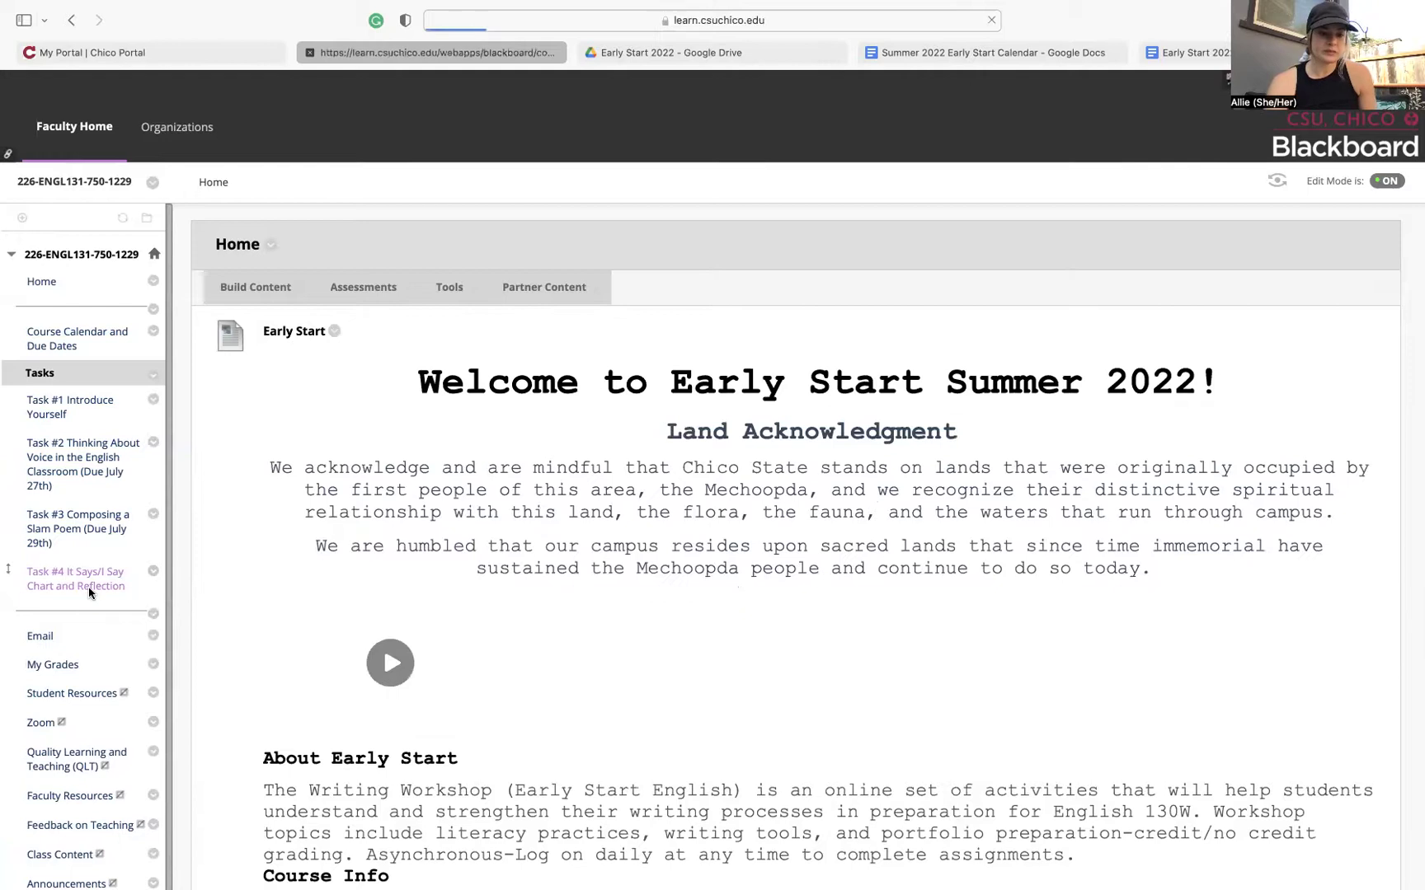
pyautogui.click(415, 287)
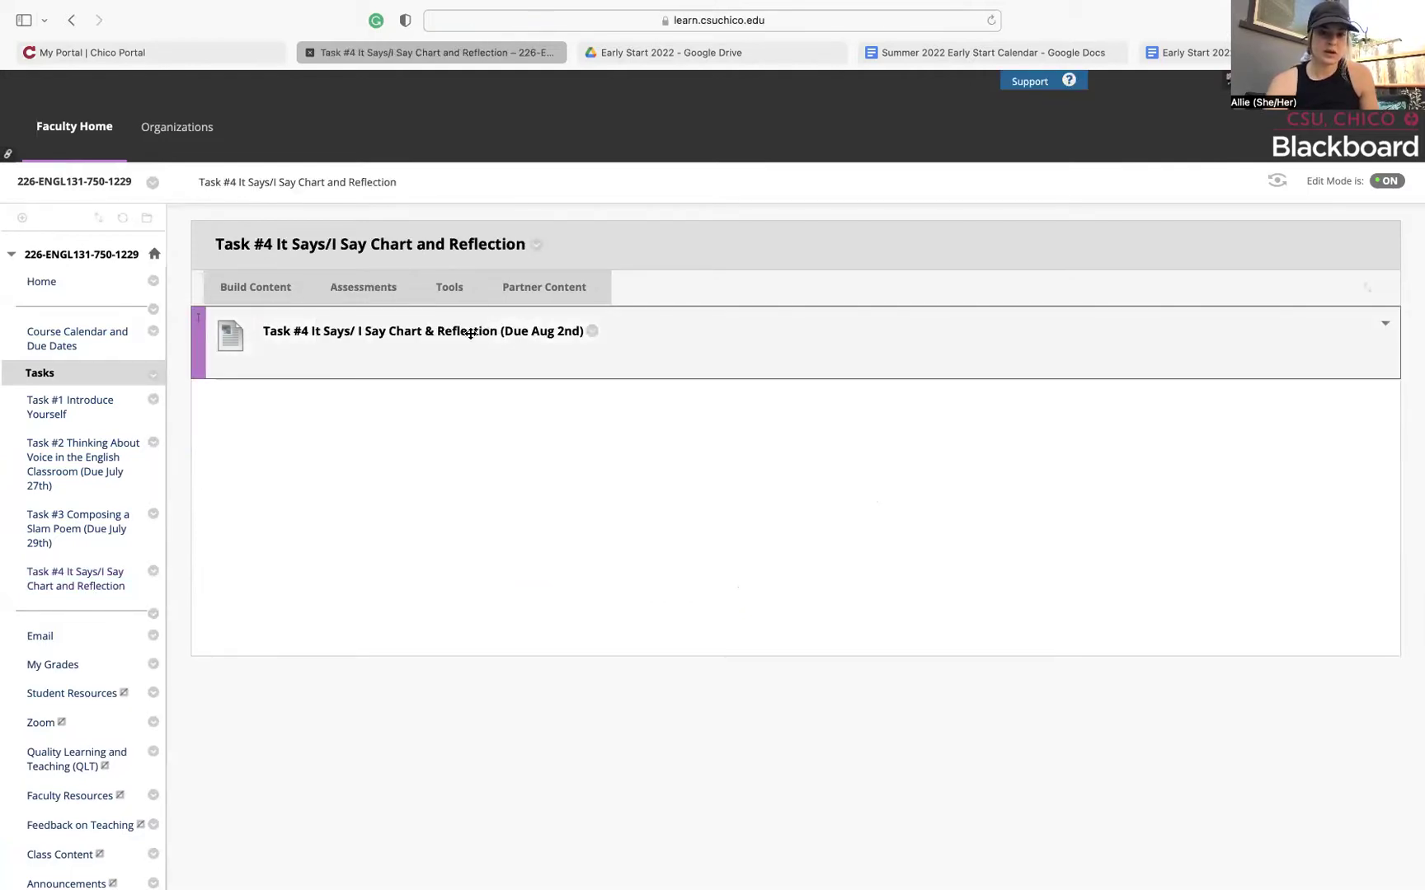
pyautogui.click(594, 331)
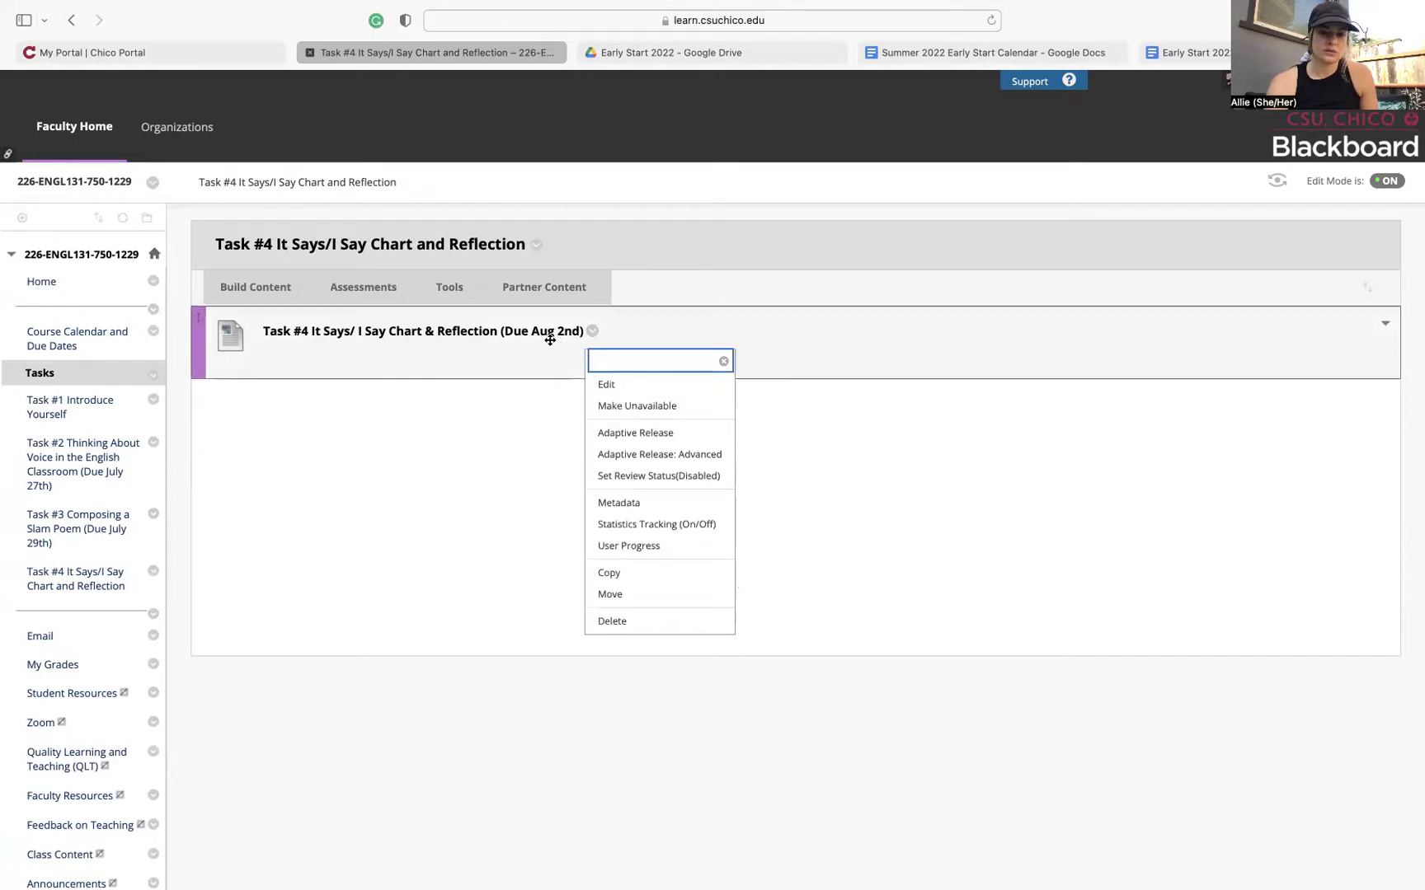
pyautogui.click(606, 384)
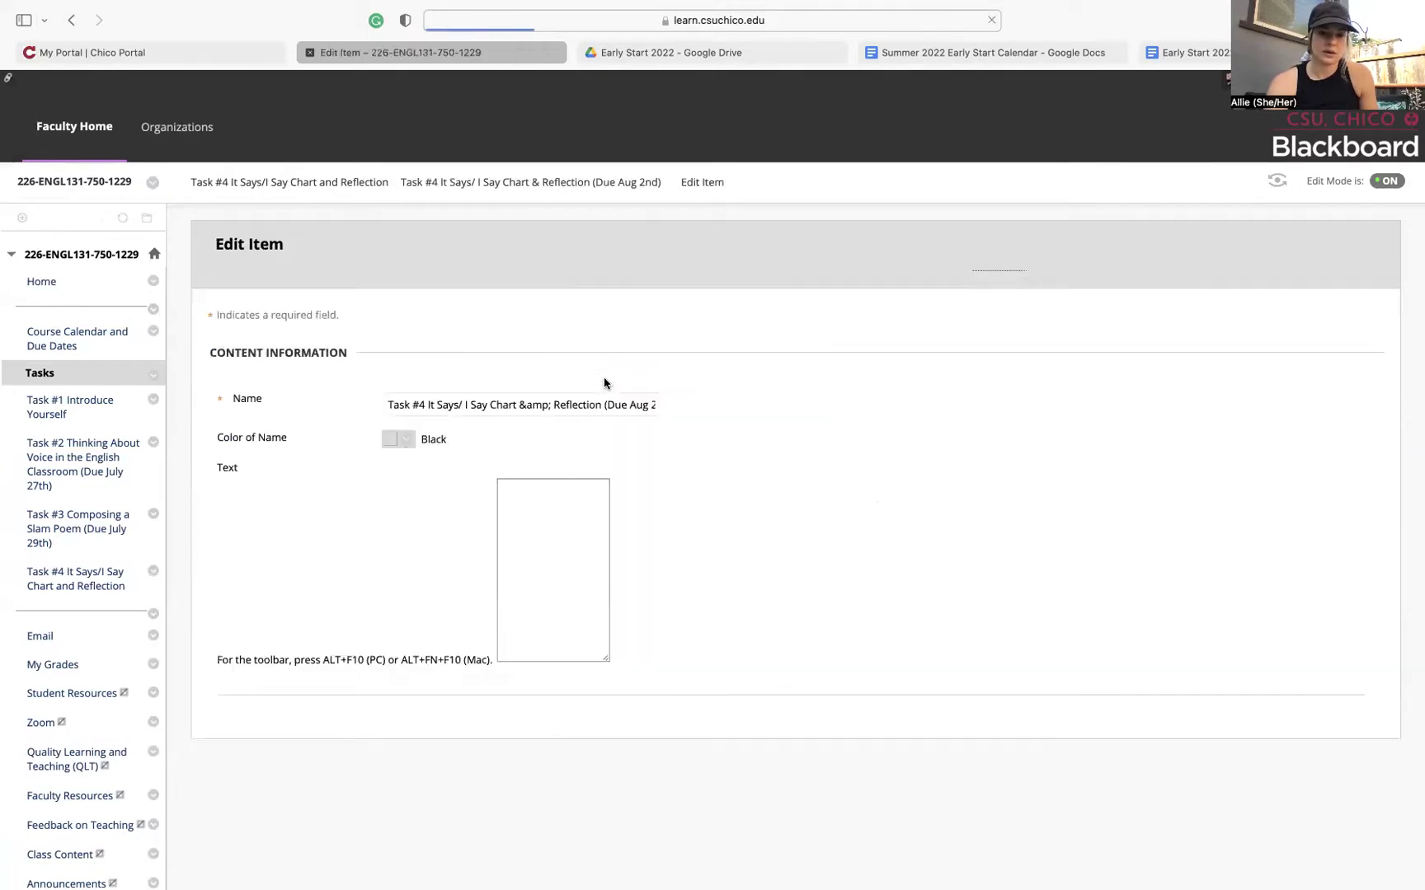
pyautogui.scroll(-10, 566, 196)
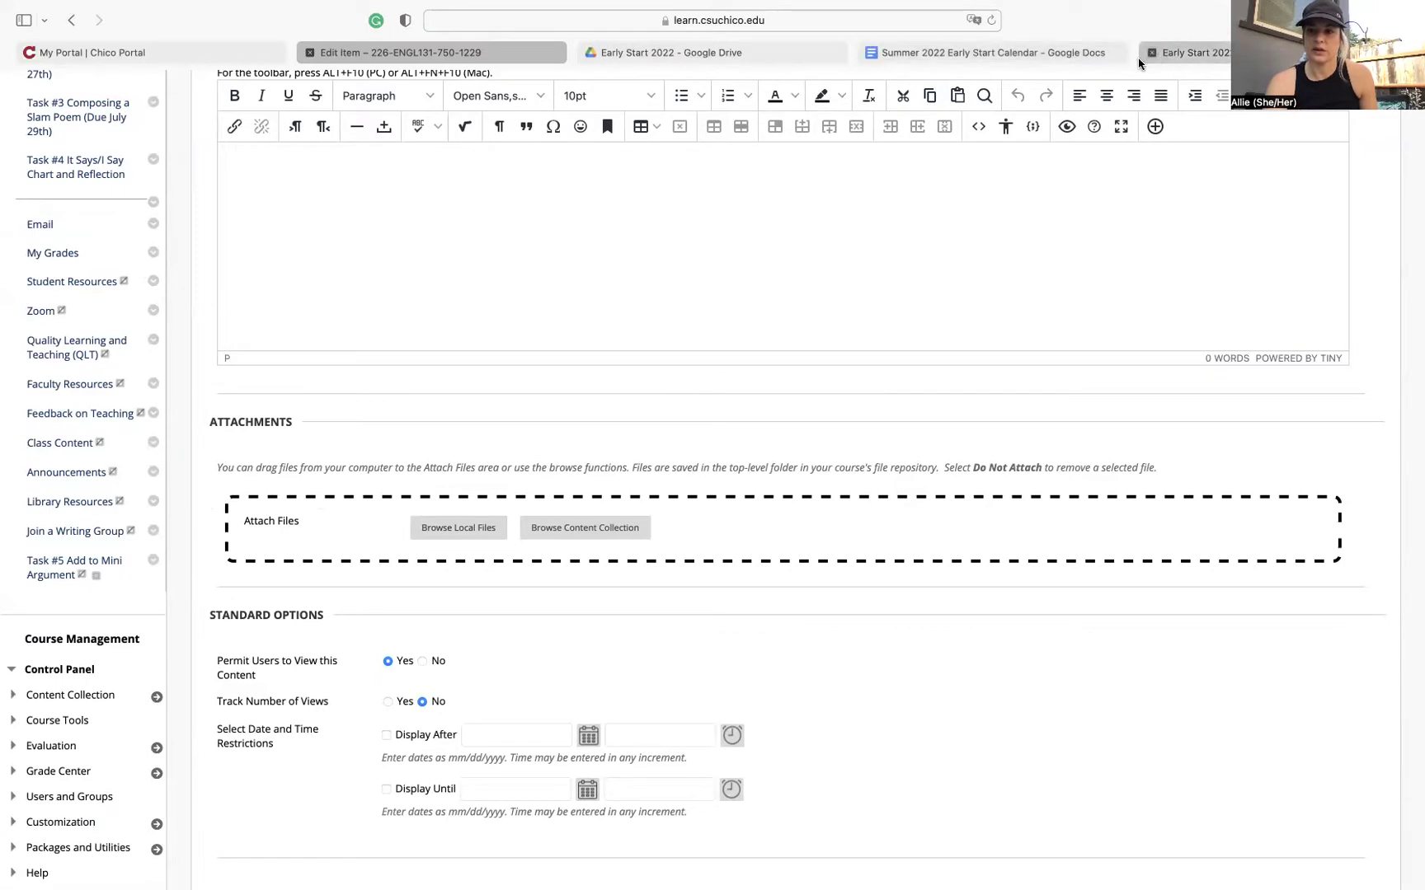
# Copy the Task #4 instructions from the course outline into the item text, keeping formatting.
pyautogui.click(1190, 54)
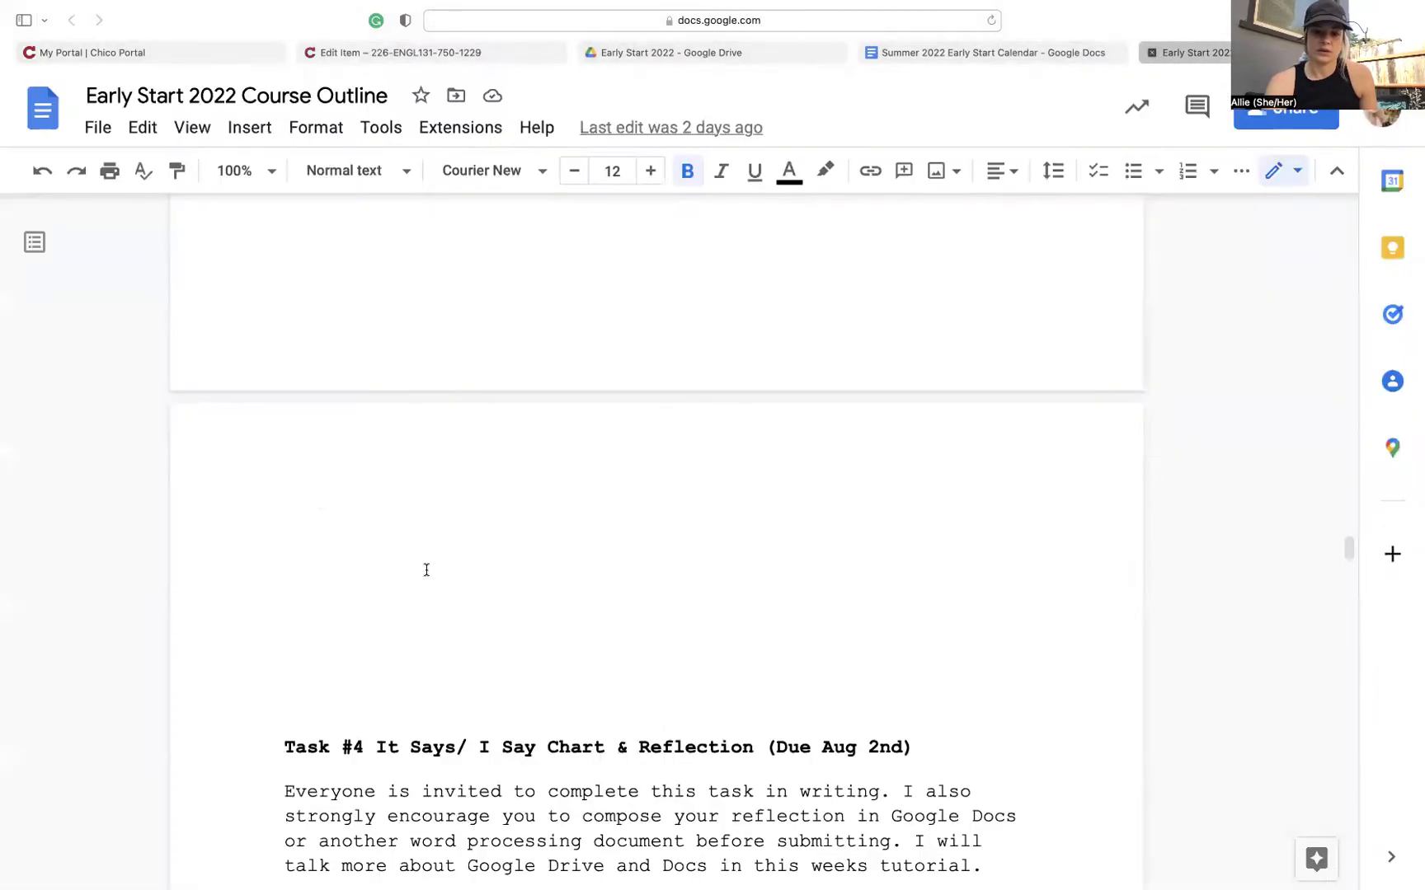
pyautogui.scroll(-4, 427, 570)
pyautogui.moveTo(273, 582); pyautogui.dragTo(646, 820)
pyautogui.press('super+c')
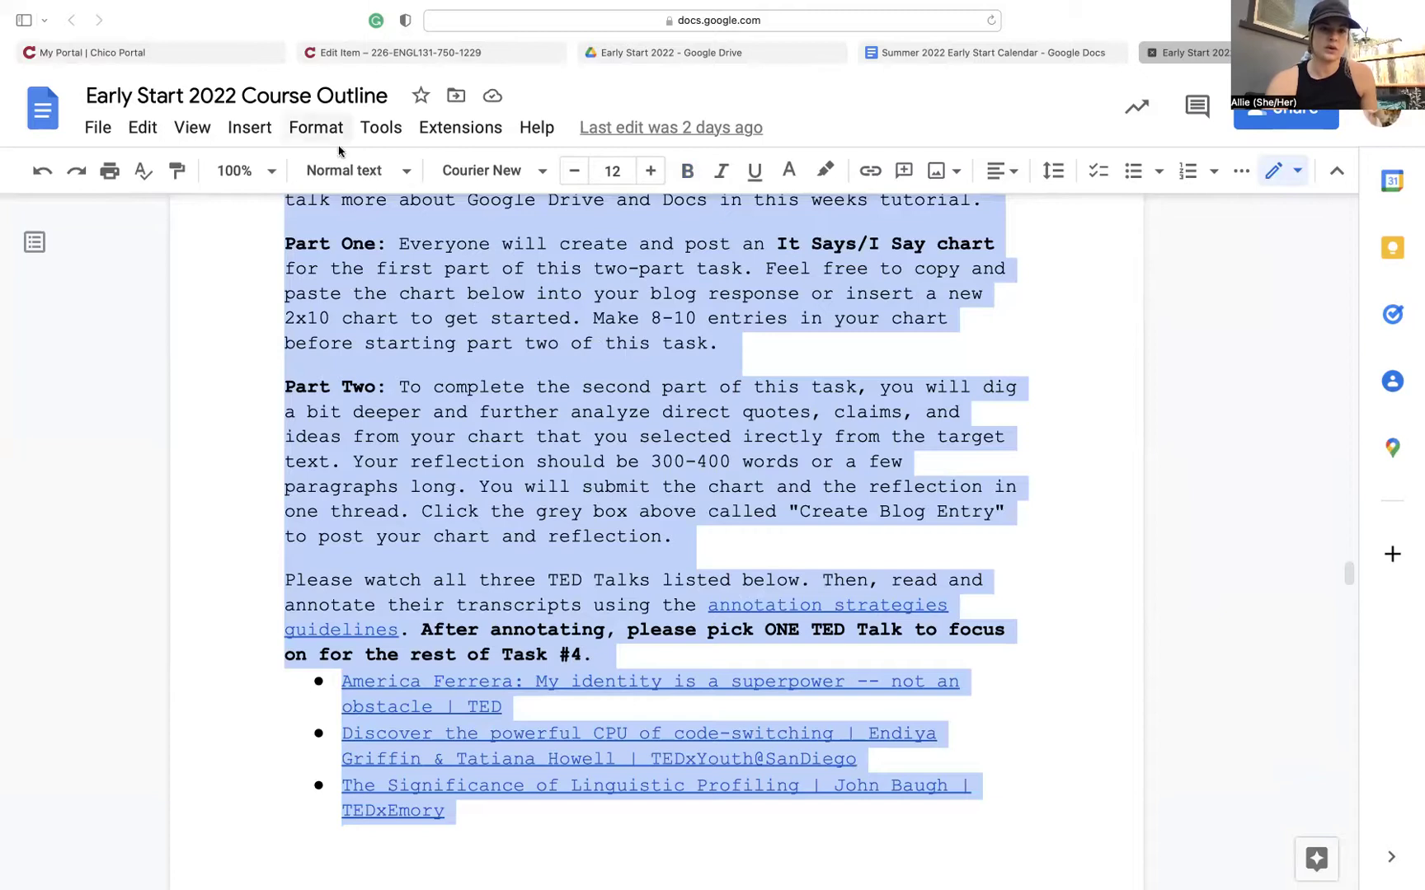
pyautogui.click(363, 52)
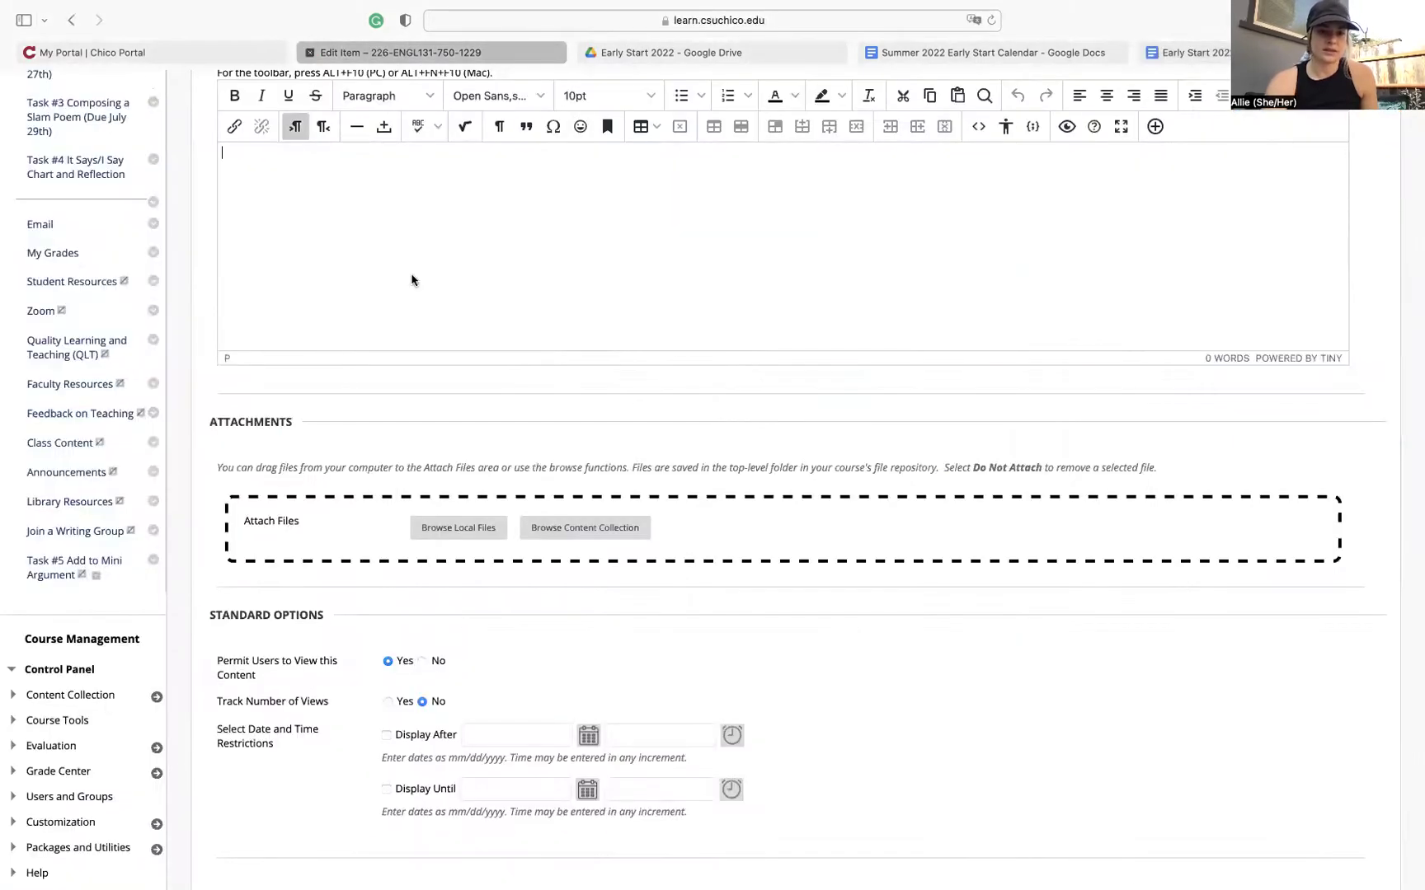
pyautogui.press('super+v')
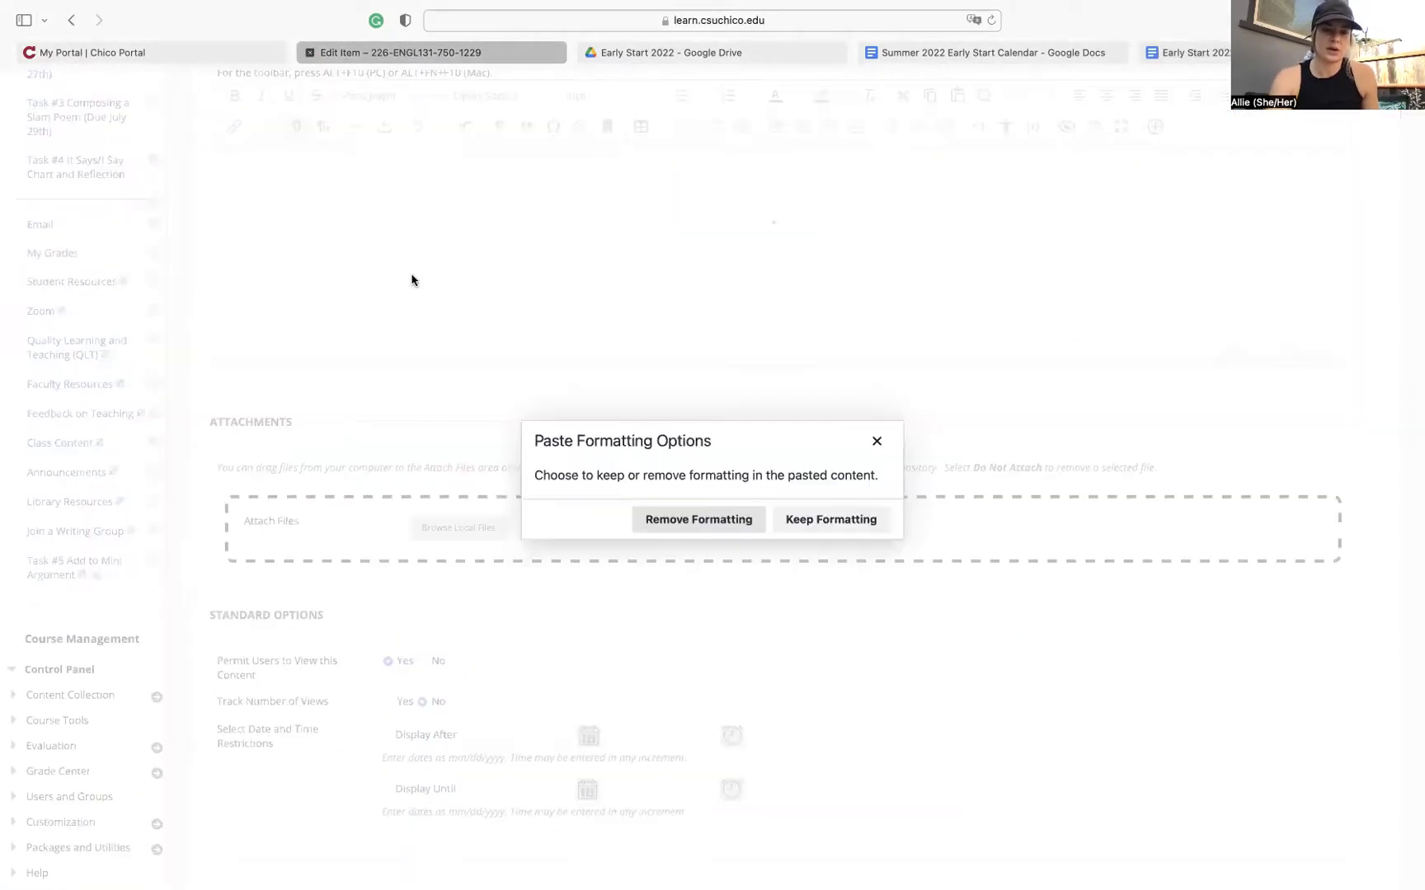
pyautogui.click(831, 520)
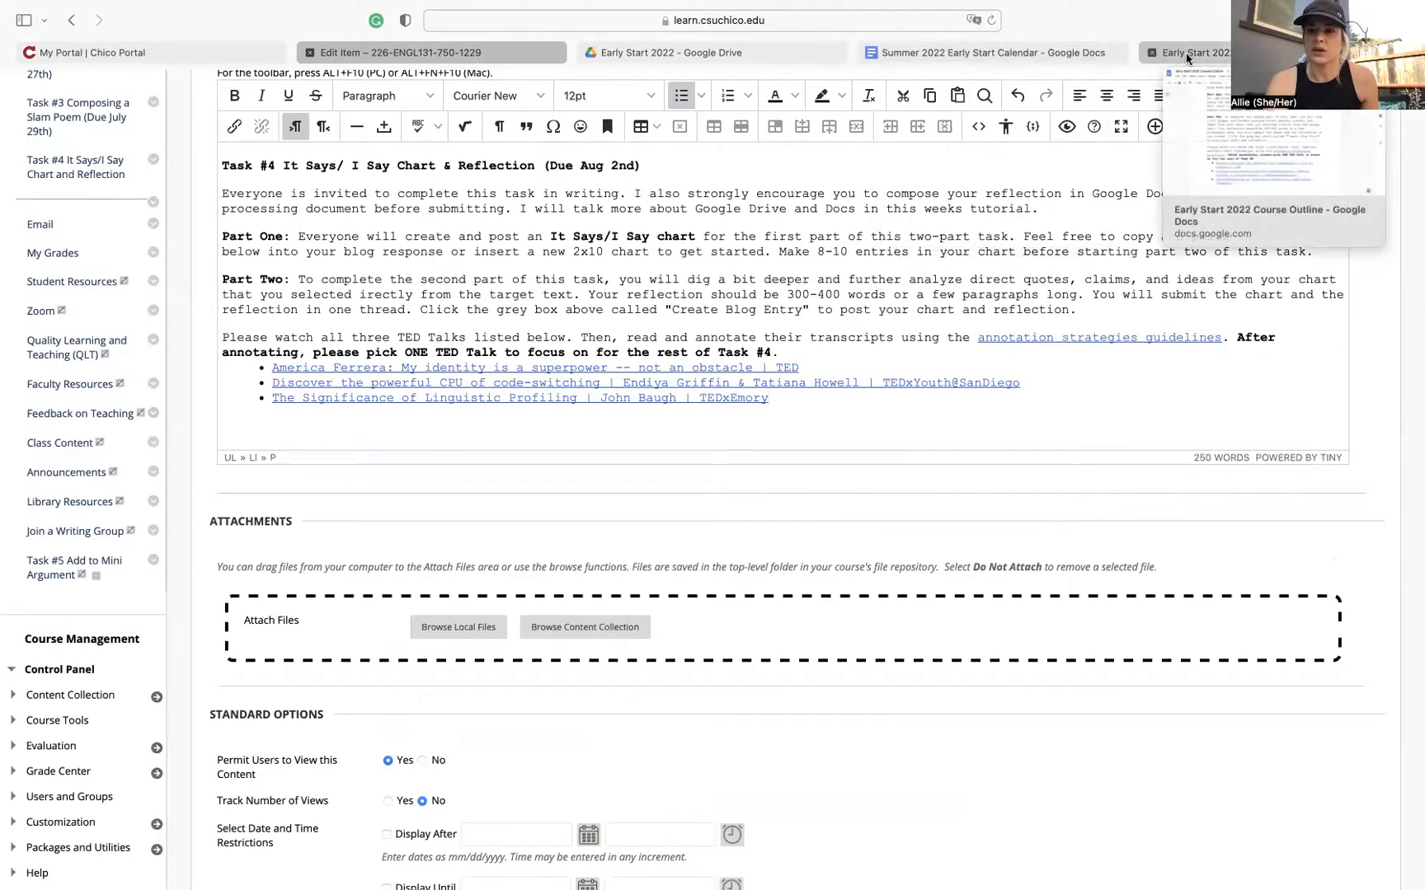
# Paste the It Says/I Say chart section on a new line below the TED Talk links, keeping formatting.
pyautogui.click(1182, 53)
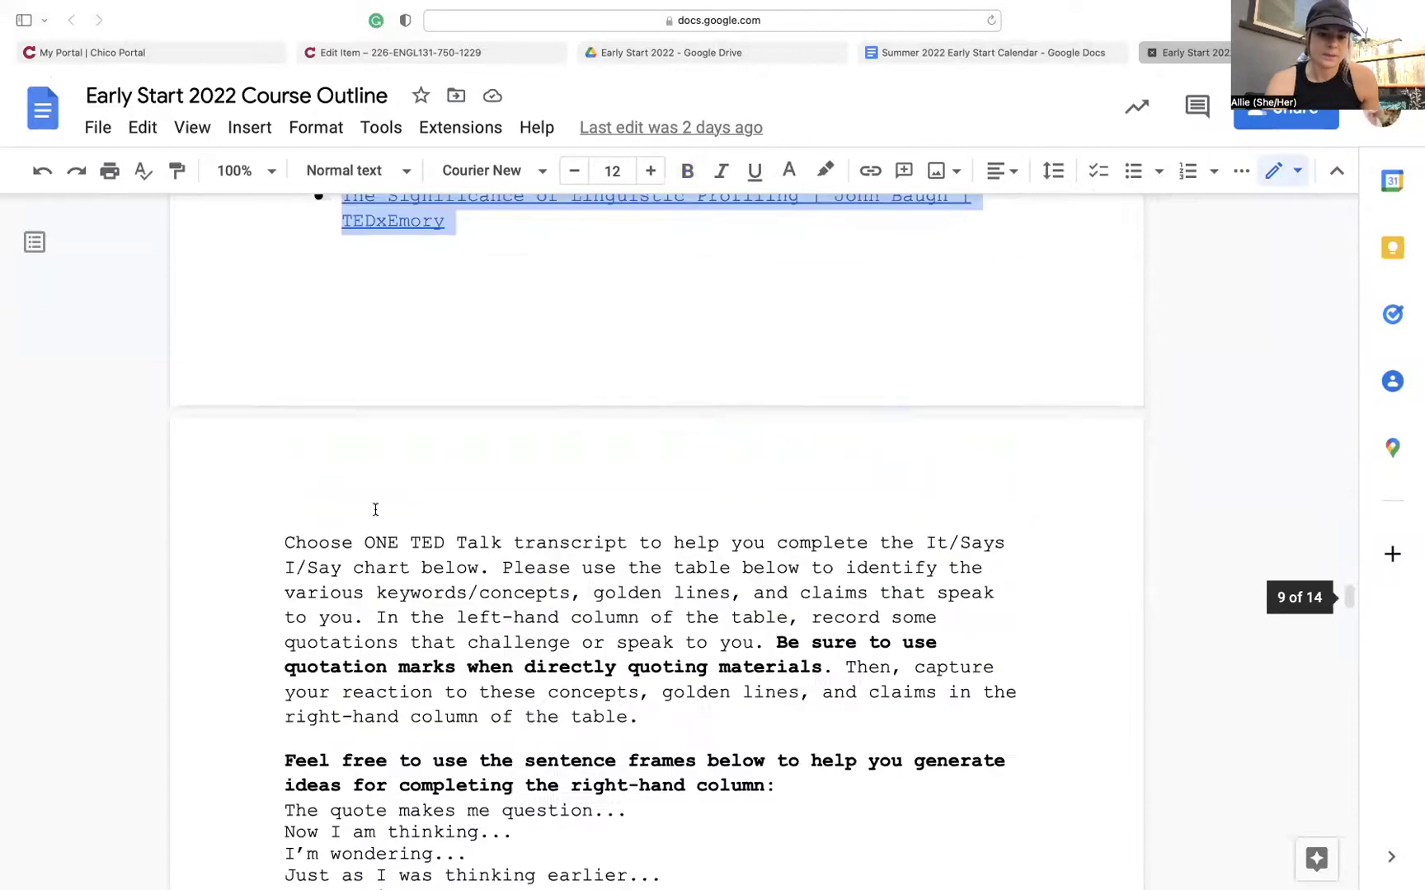
pyautogui.moveTo(285, 542); pyautogui.dragTo(707, 507)
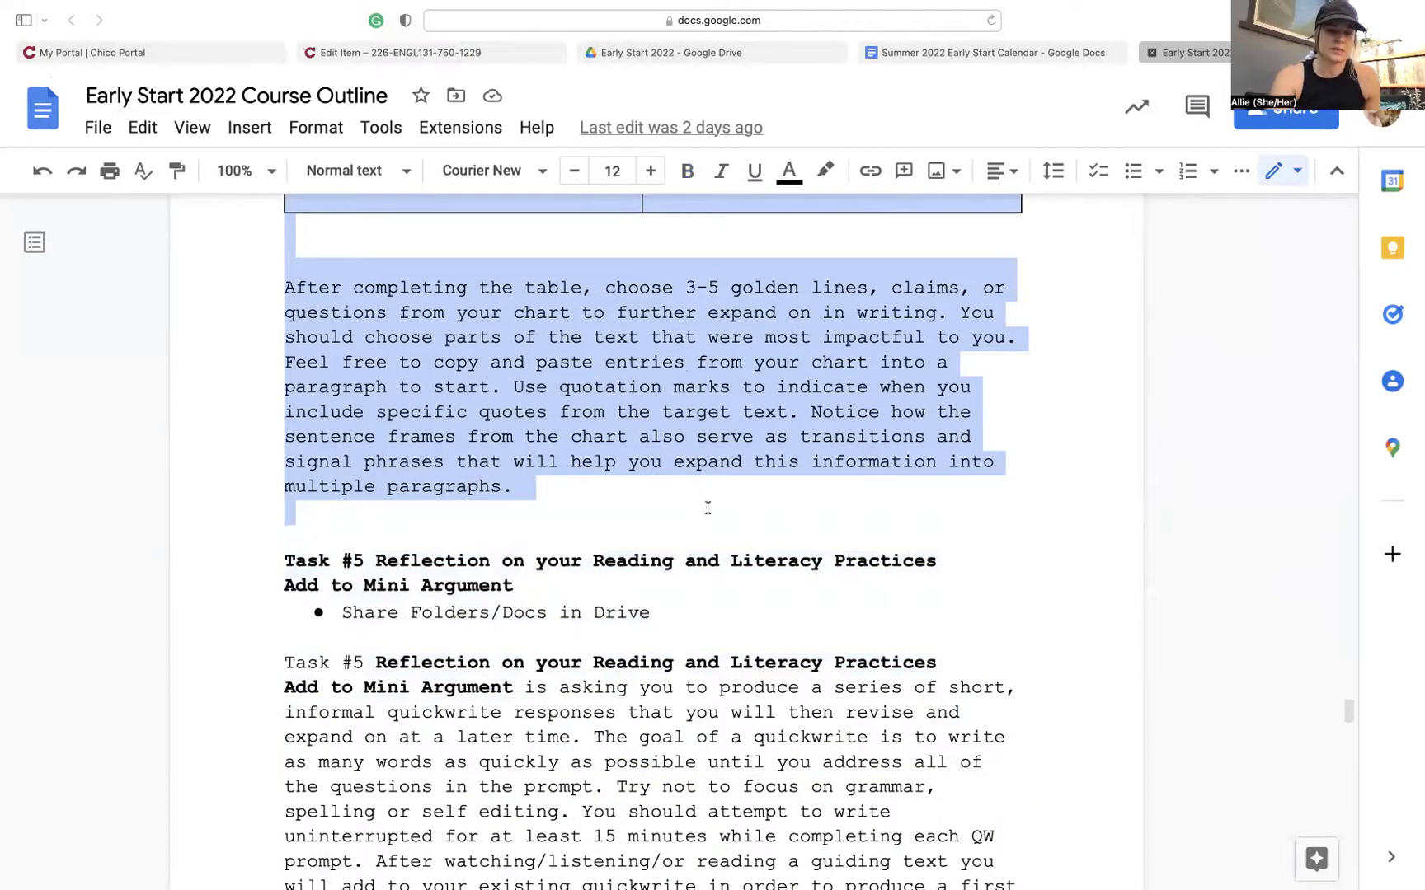
pyautogui.click(429, 52)
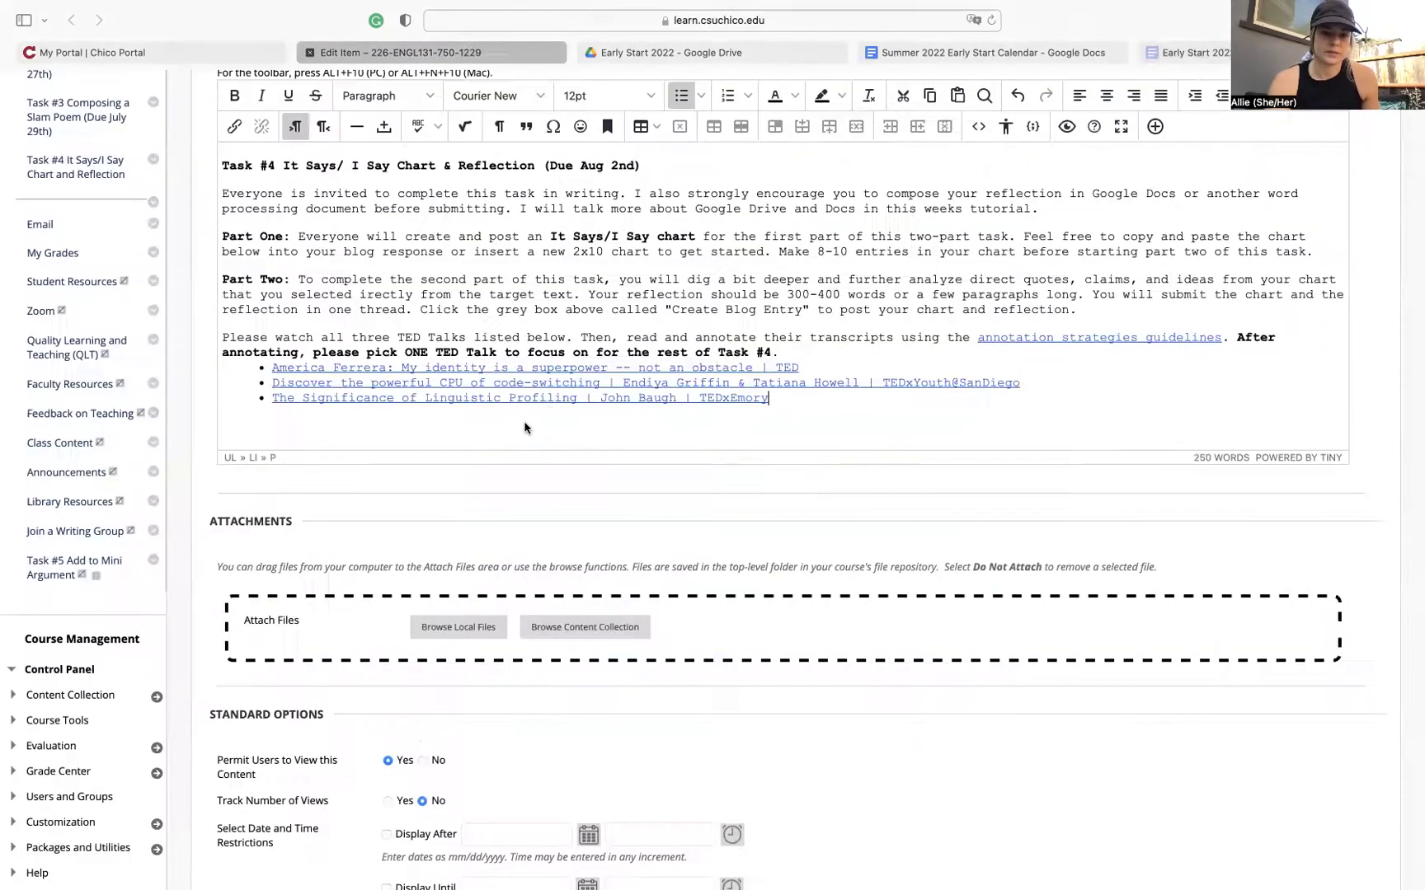
pyautogui.click(511, 424)
pyautogui.press('Up')
pyautogui.press('End')
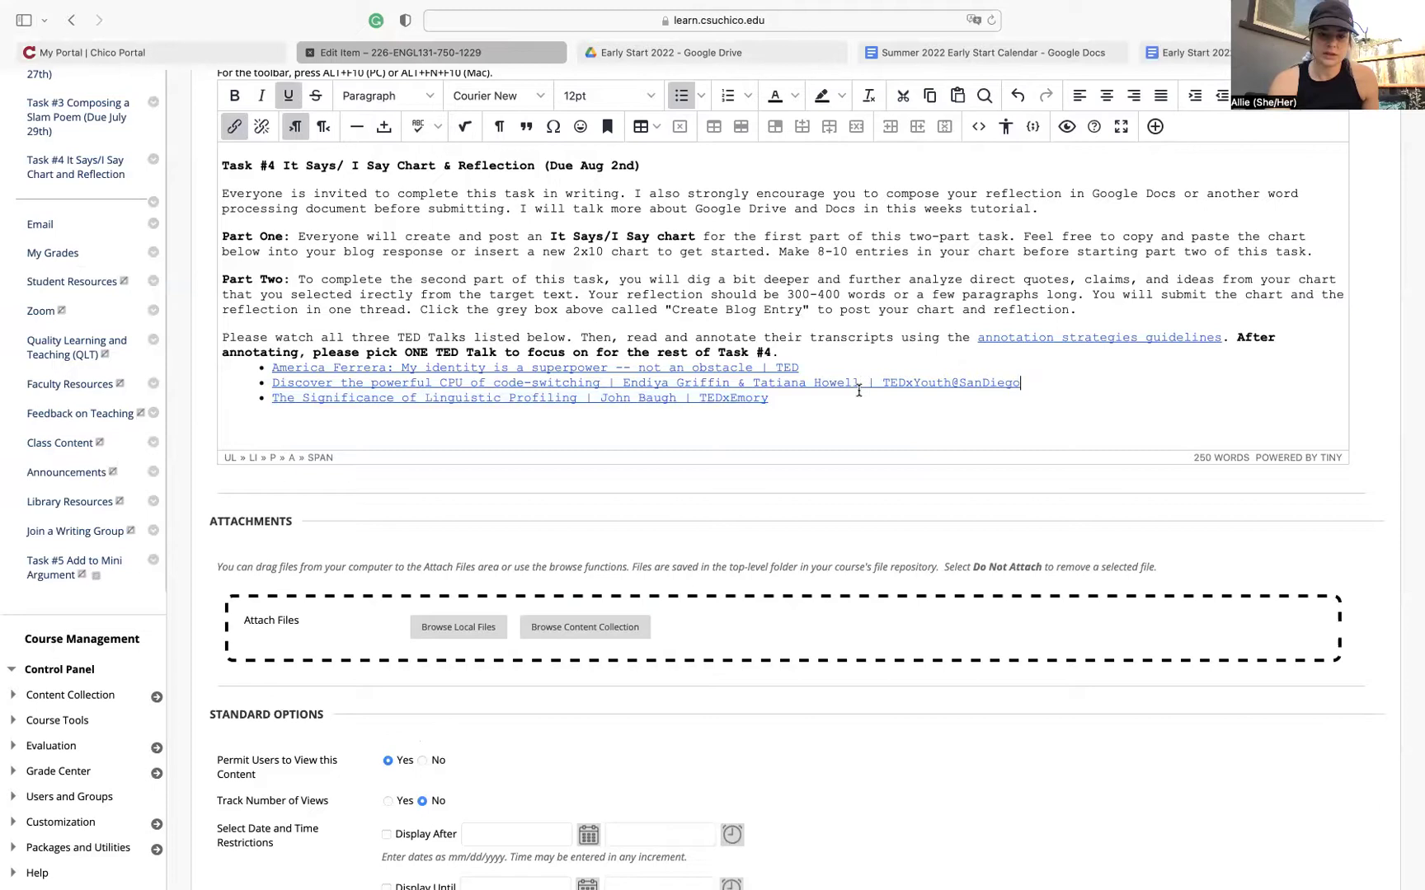
pyautogui.hotkey('shift', 'Down')
pyautogui.press('Right')
pyautogui.press('Return')
pyautogui.press('Return')
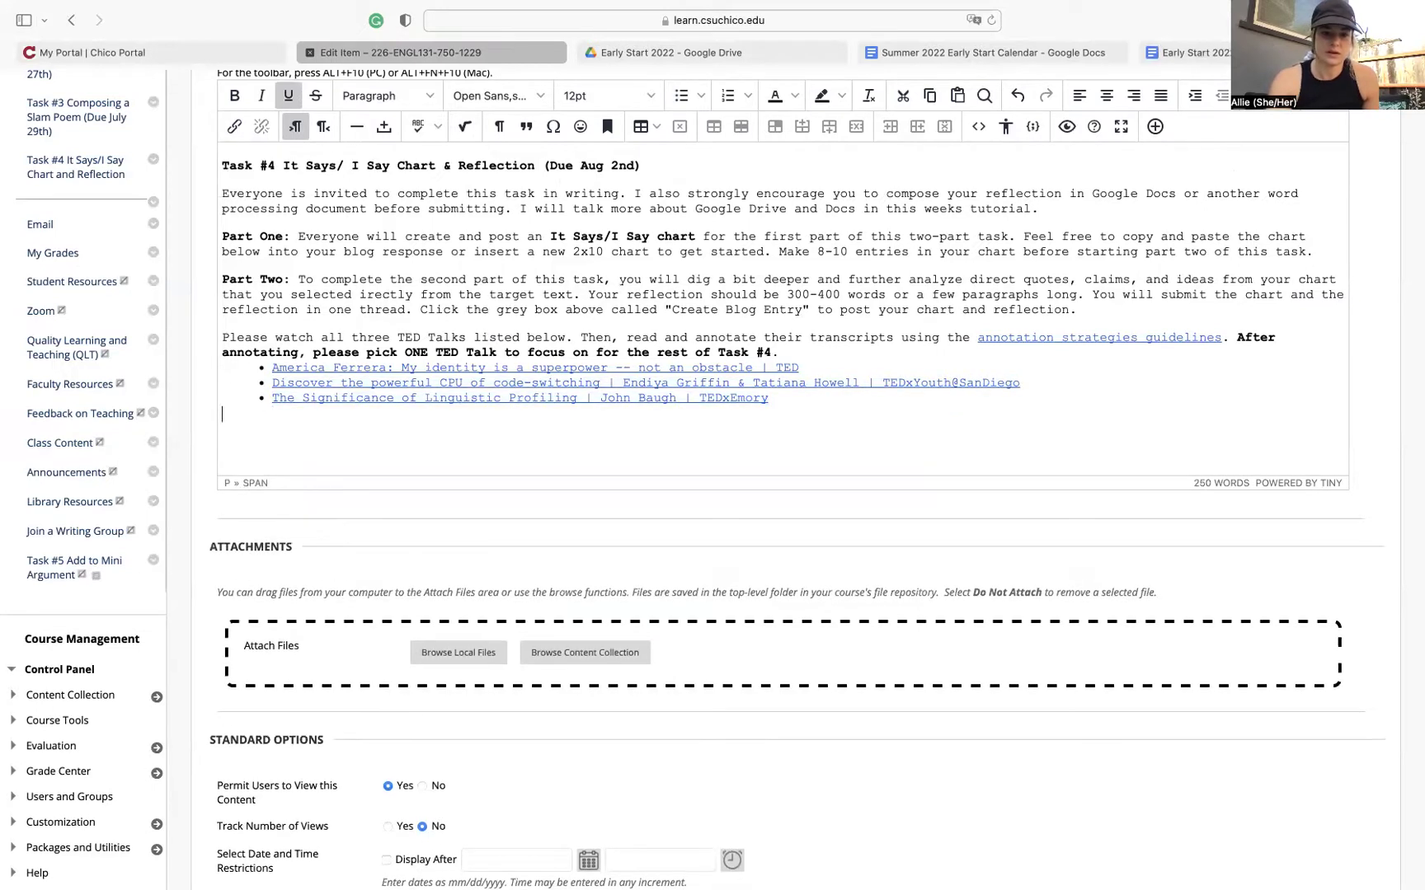
pyautogui.press('super+v')
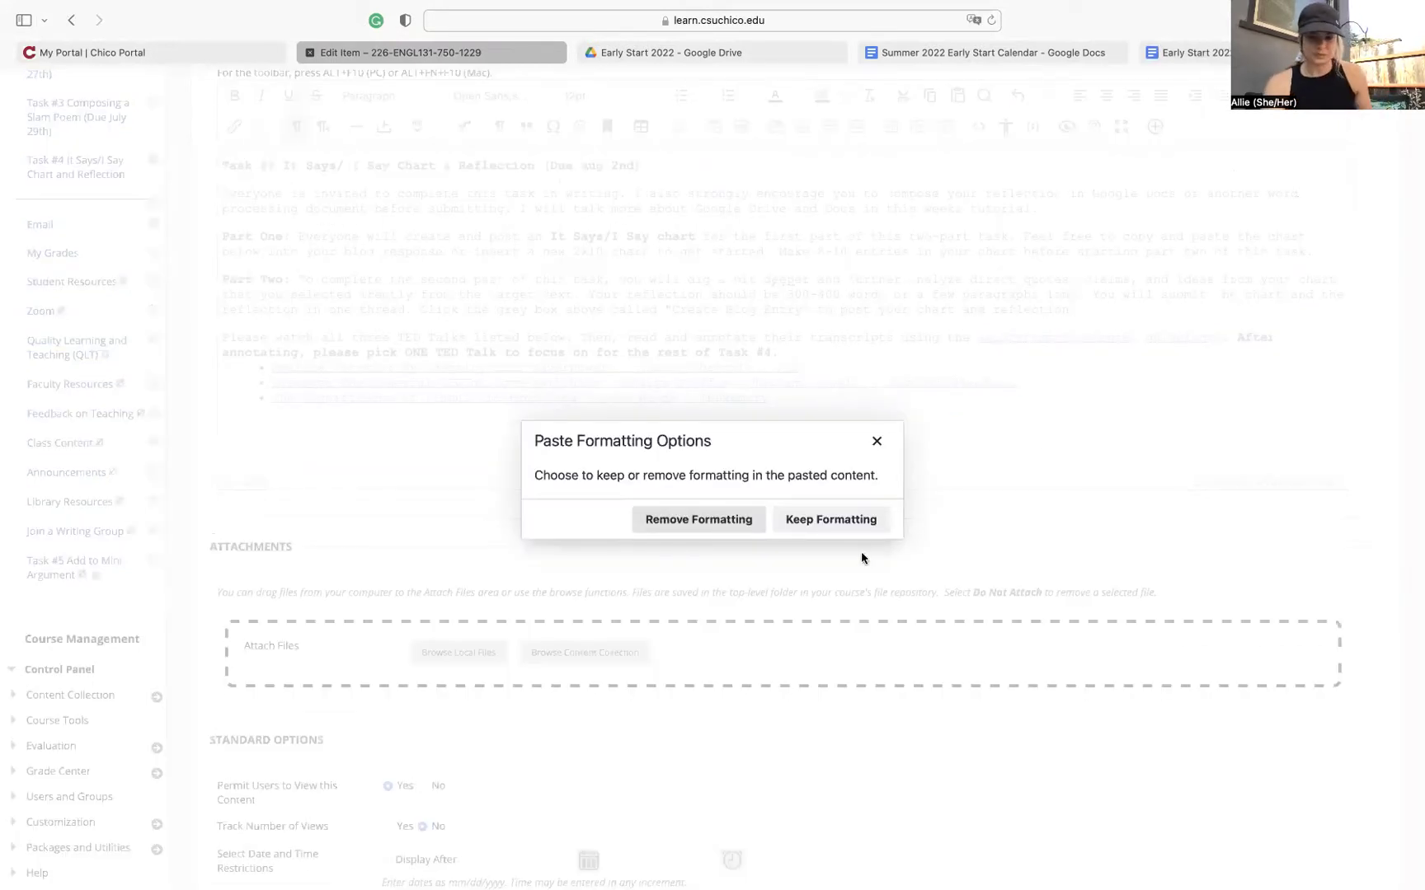
pyautogui.click(830, 519)
pyautogui.scroll(15, 842, 519)
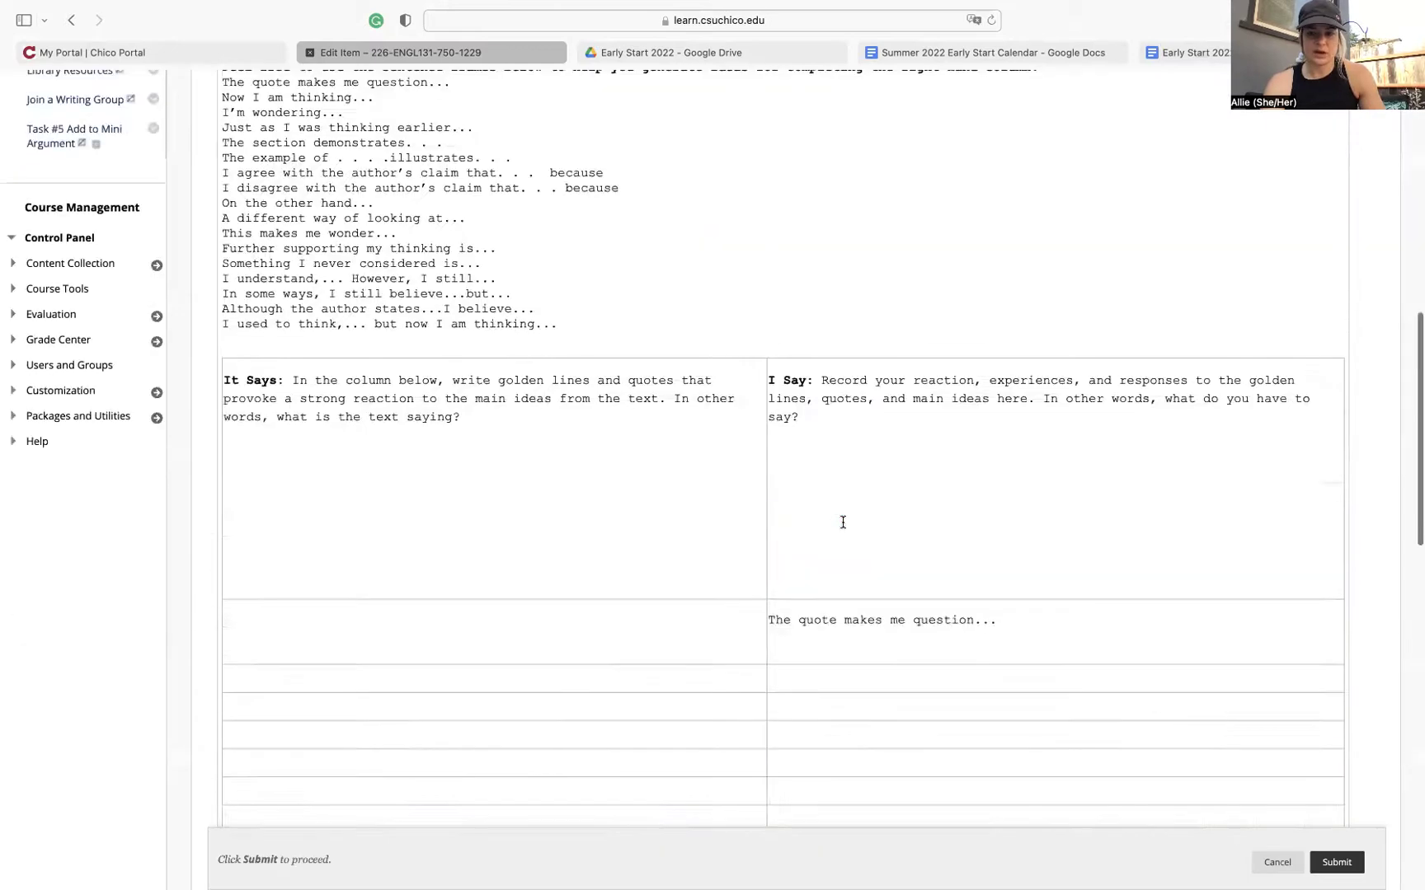
pyautogui.scroll(-2, 696, 552)
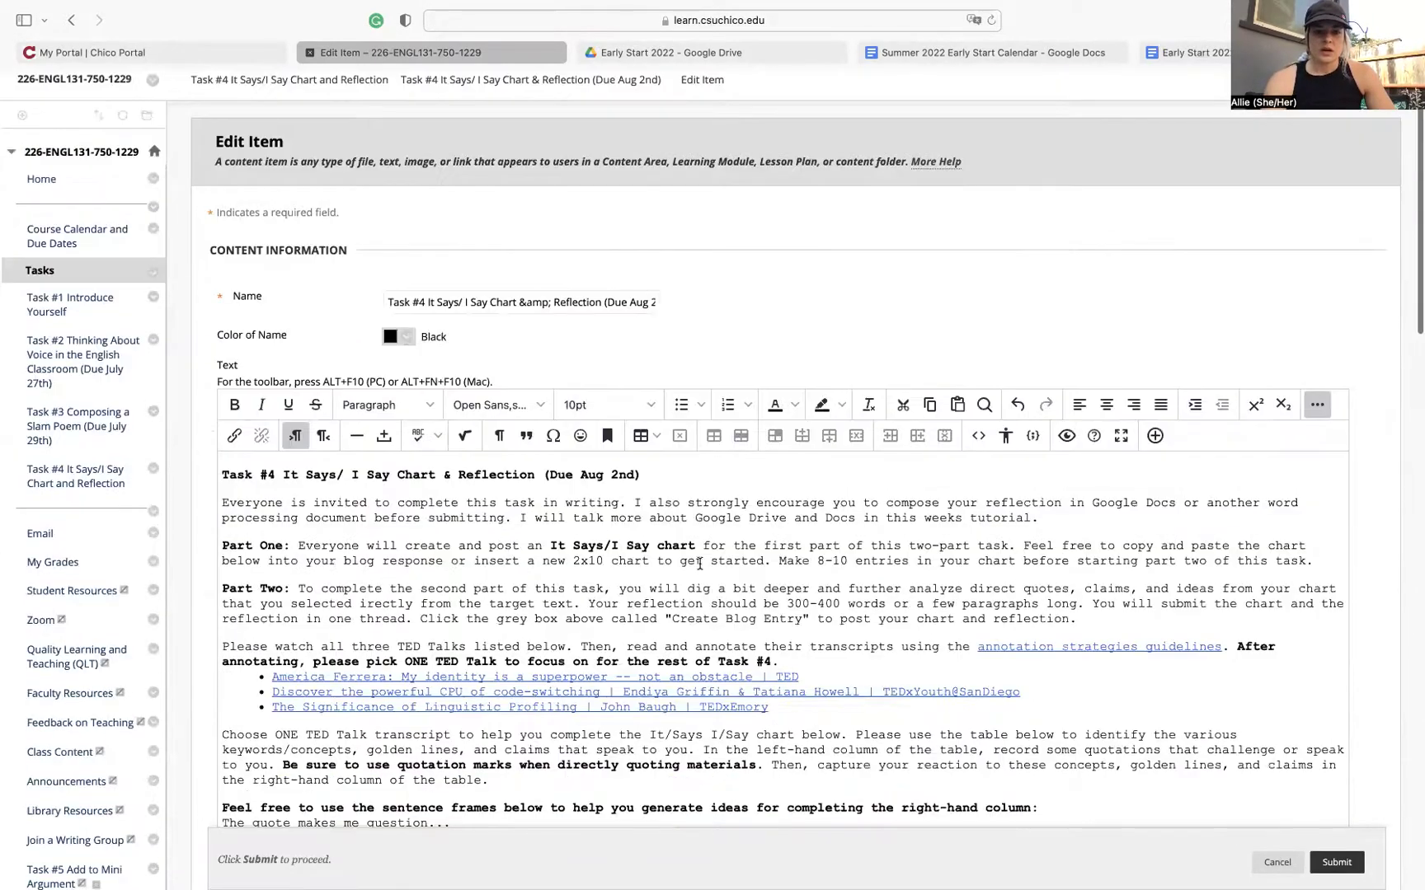
pyautogui.scroll(-20, 699, 563)
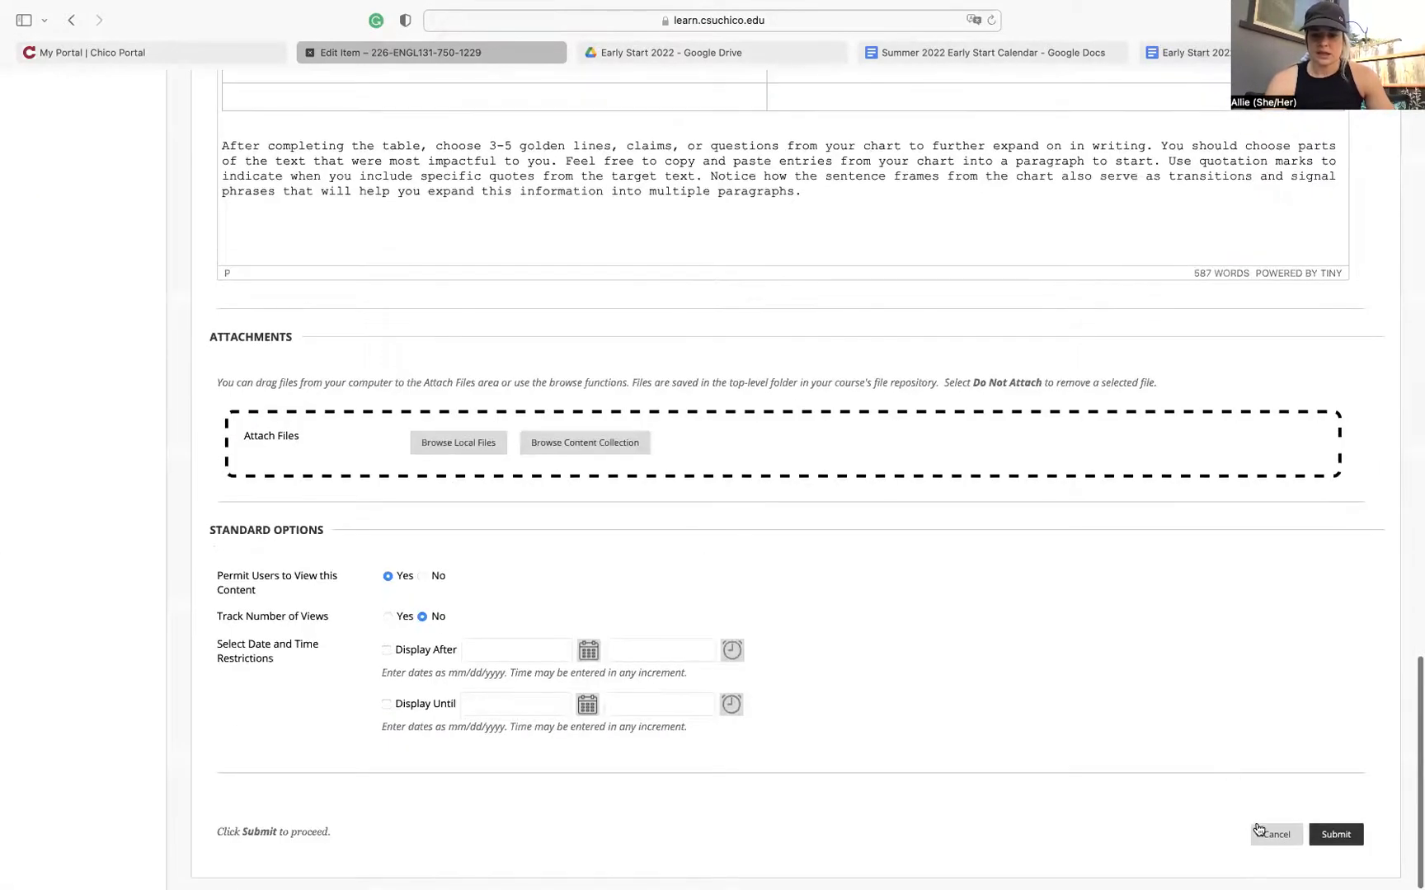
# Submit the Task #4 item and review the saved instructions, TED Talk links and sentence frames.
pyautogui.click(1332, 838)
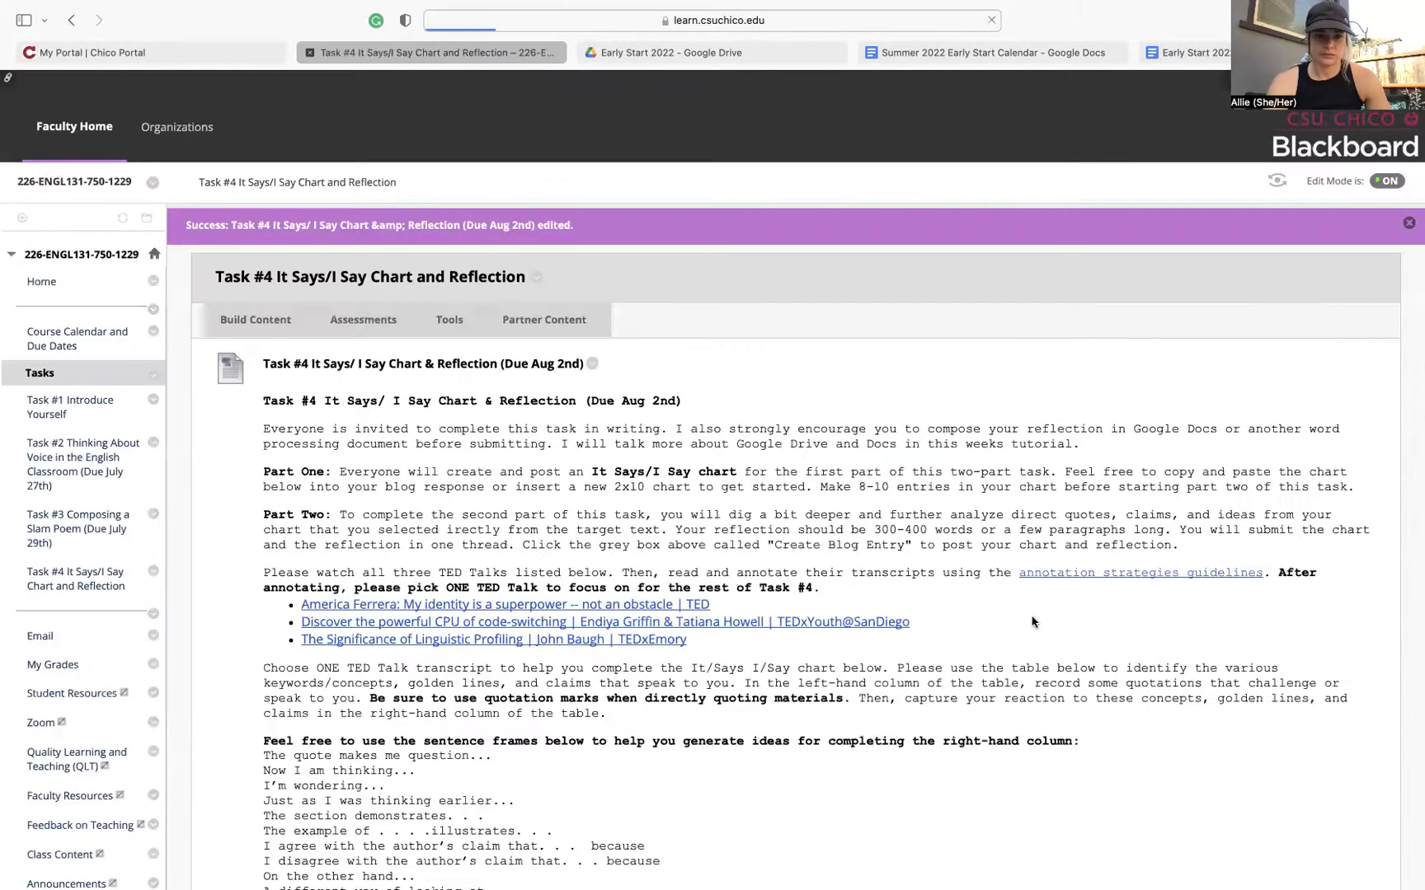
pyautogui.scroll(-2, 533, 464)
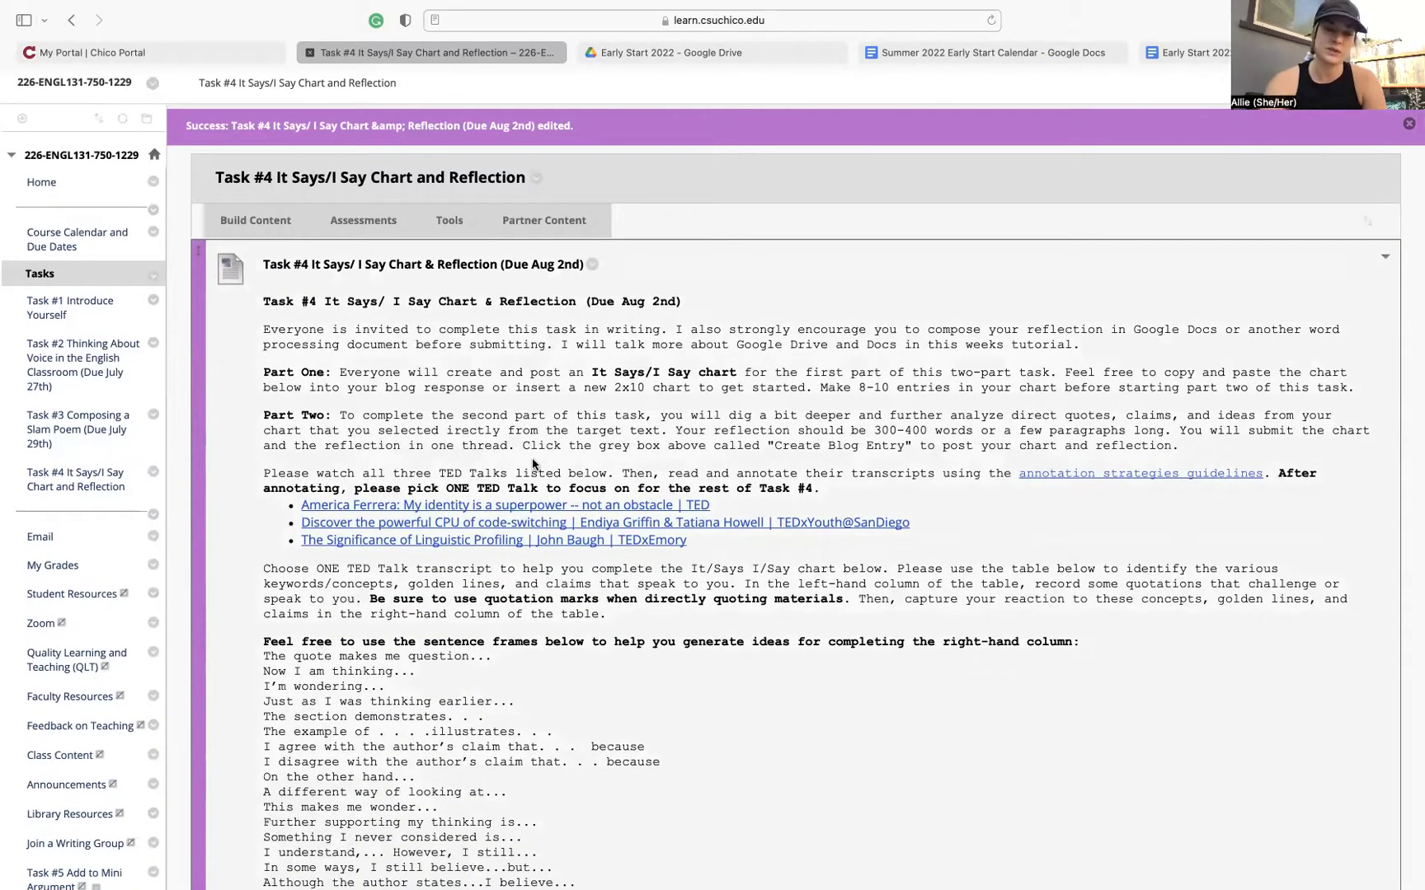
pyautogui.scroll(-1, 532, 464)
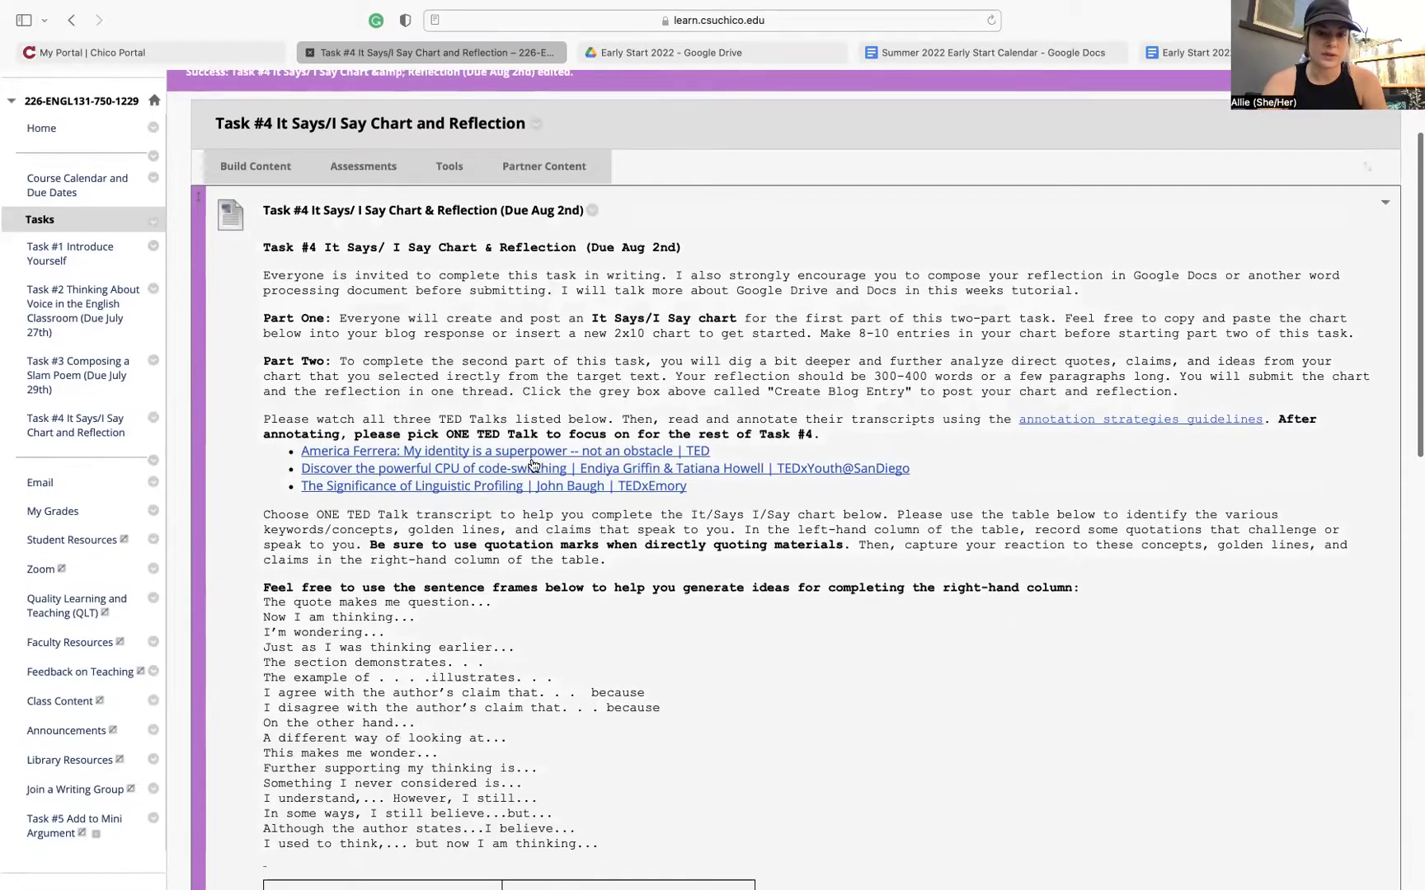
pyautogui.scroll(3, 533, 465)
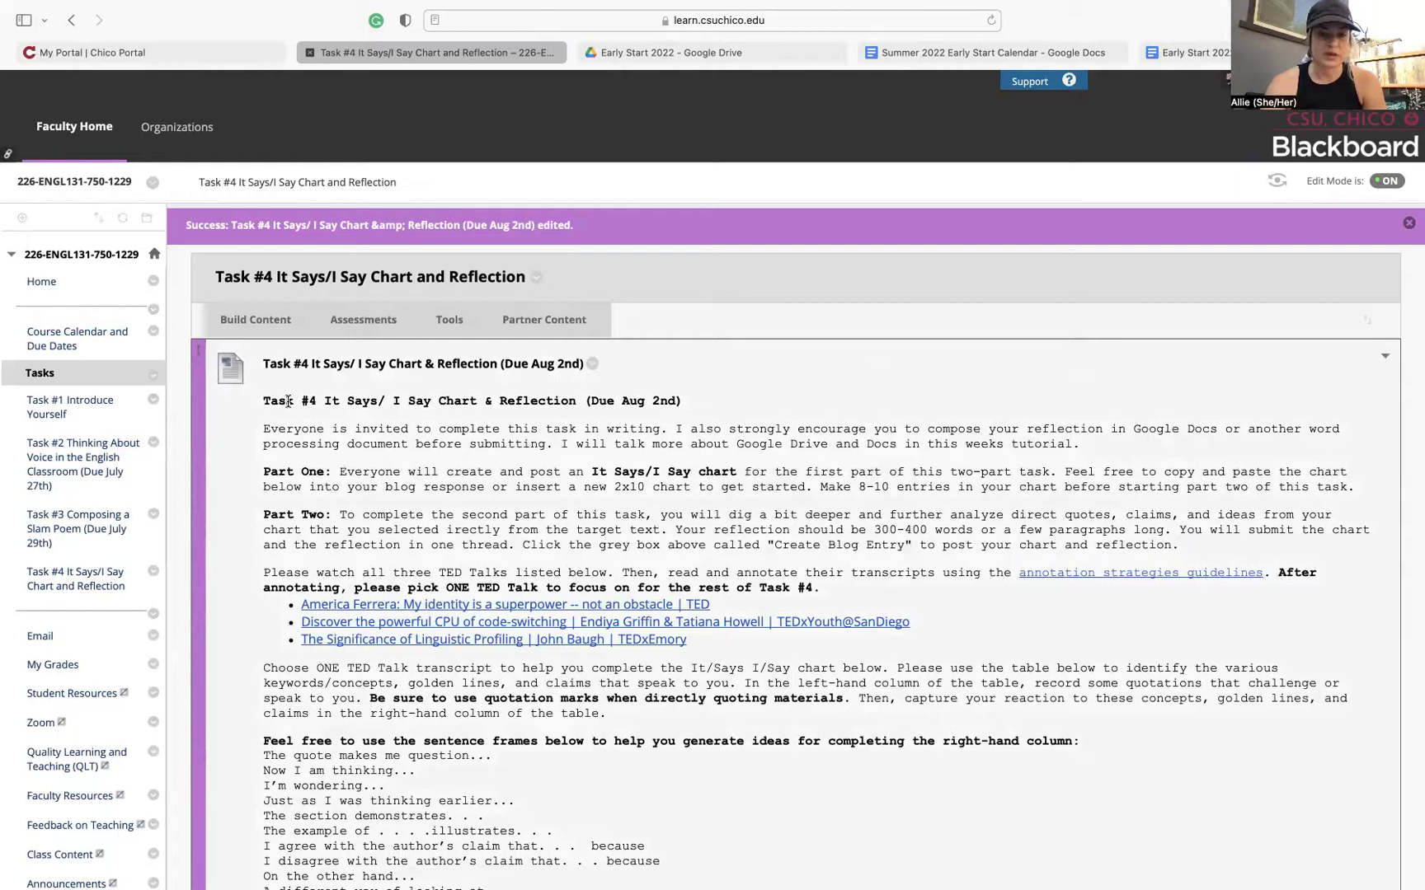
pyautogui.moveTo(264, 400); pyautogui.dragTo(430, 561)
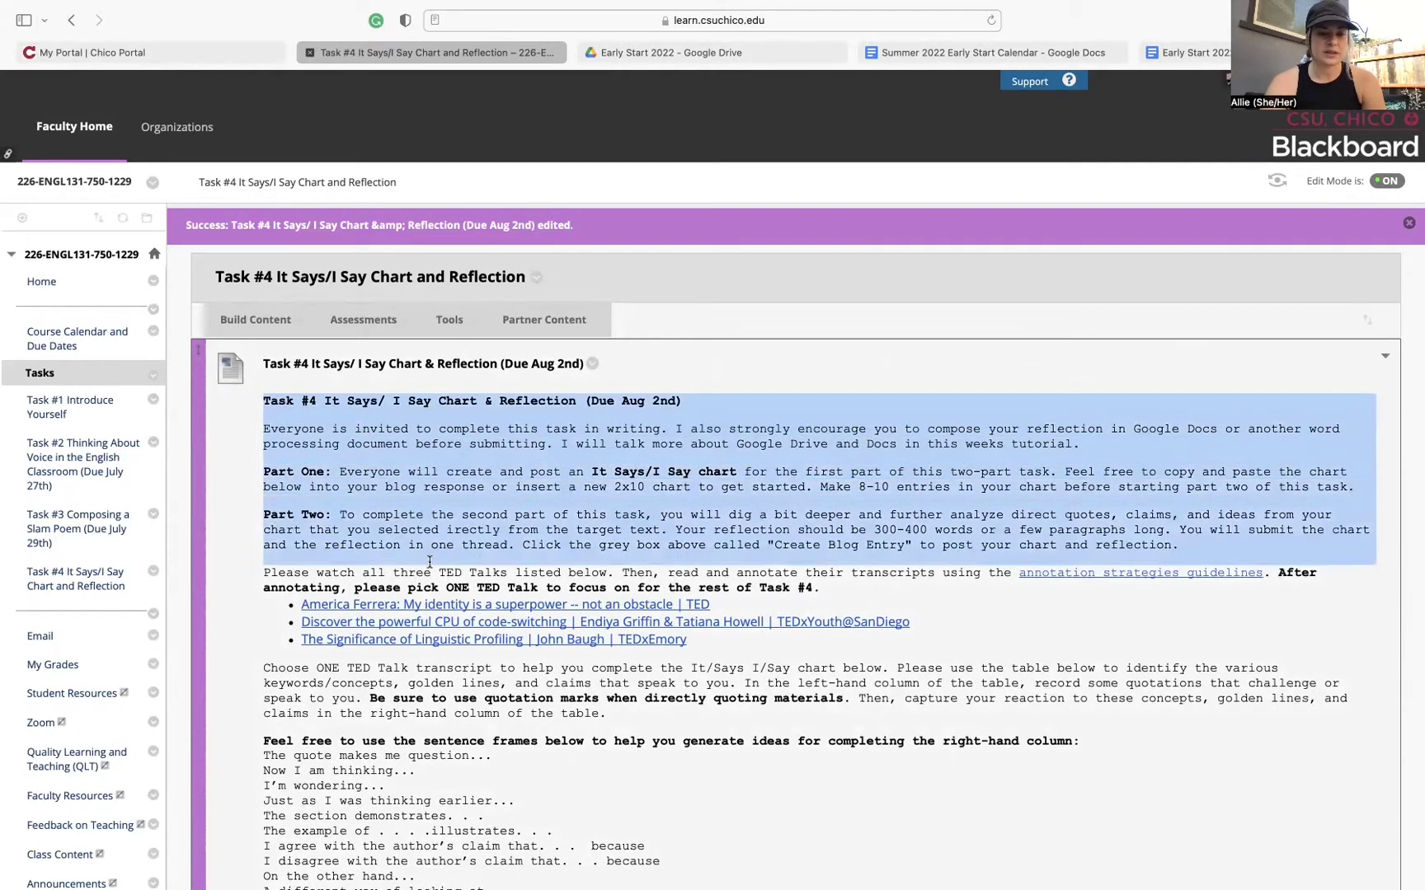
pyautogui.click(442, 500)
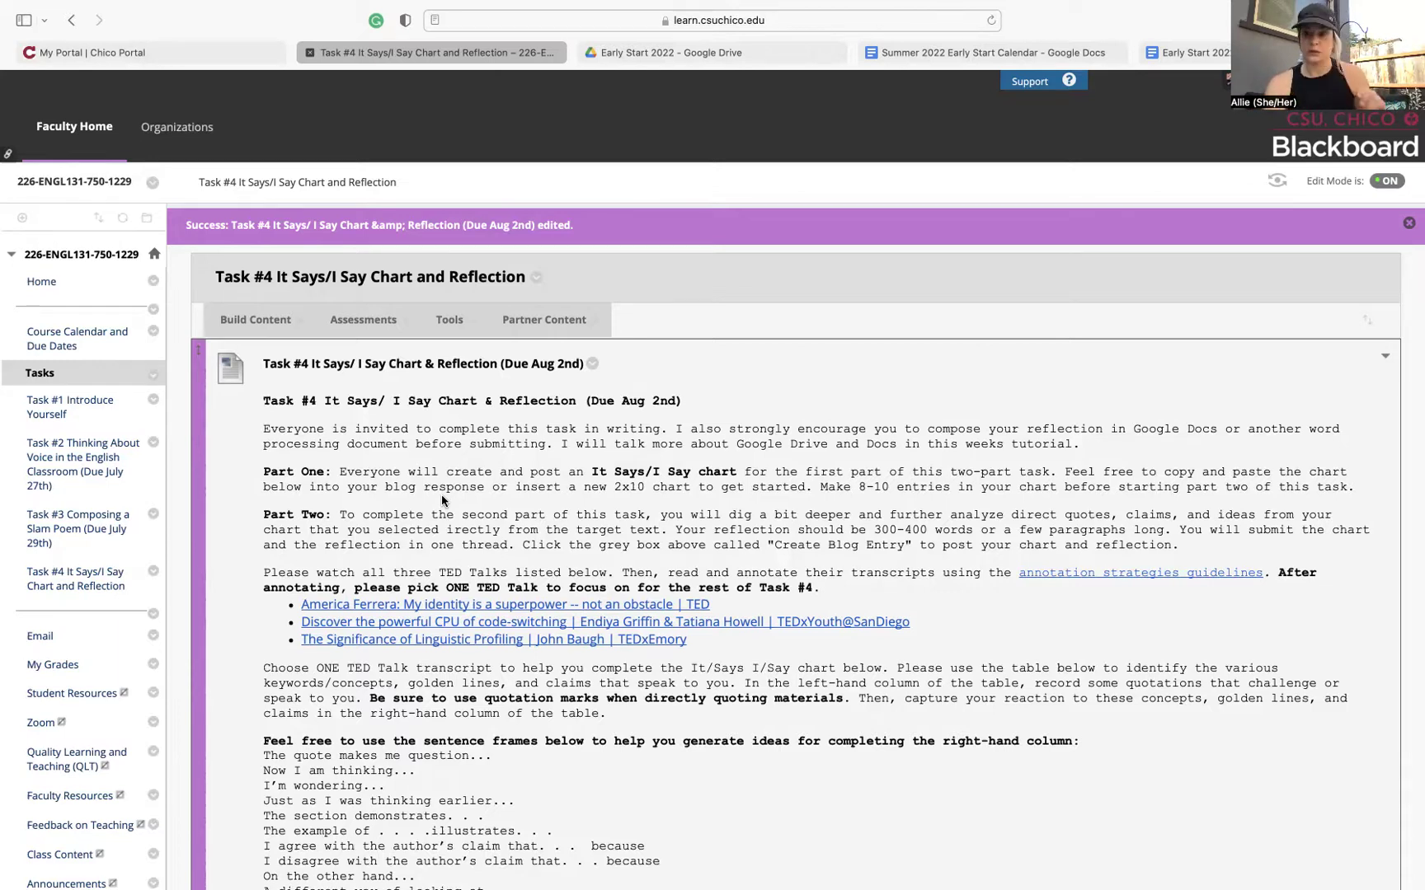
# Navigate from My Drive through Summer 2022 into the Early Start 2022 folder.
pyautogui.click(717, 55)
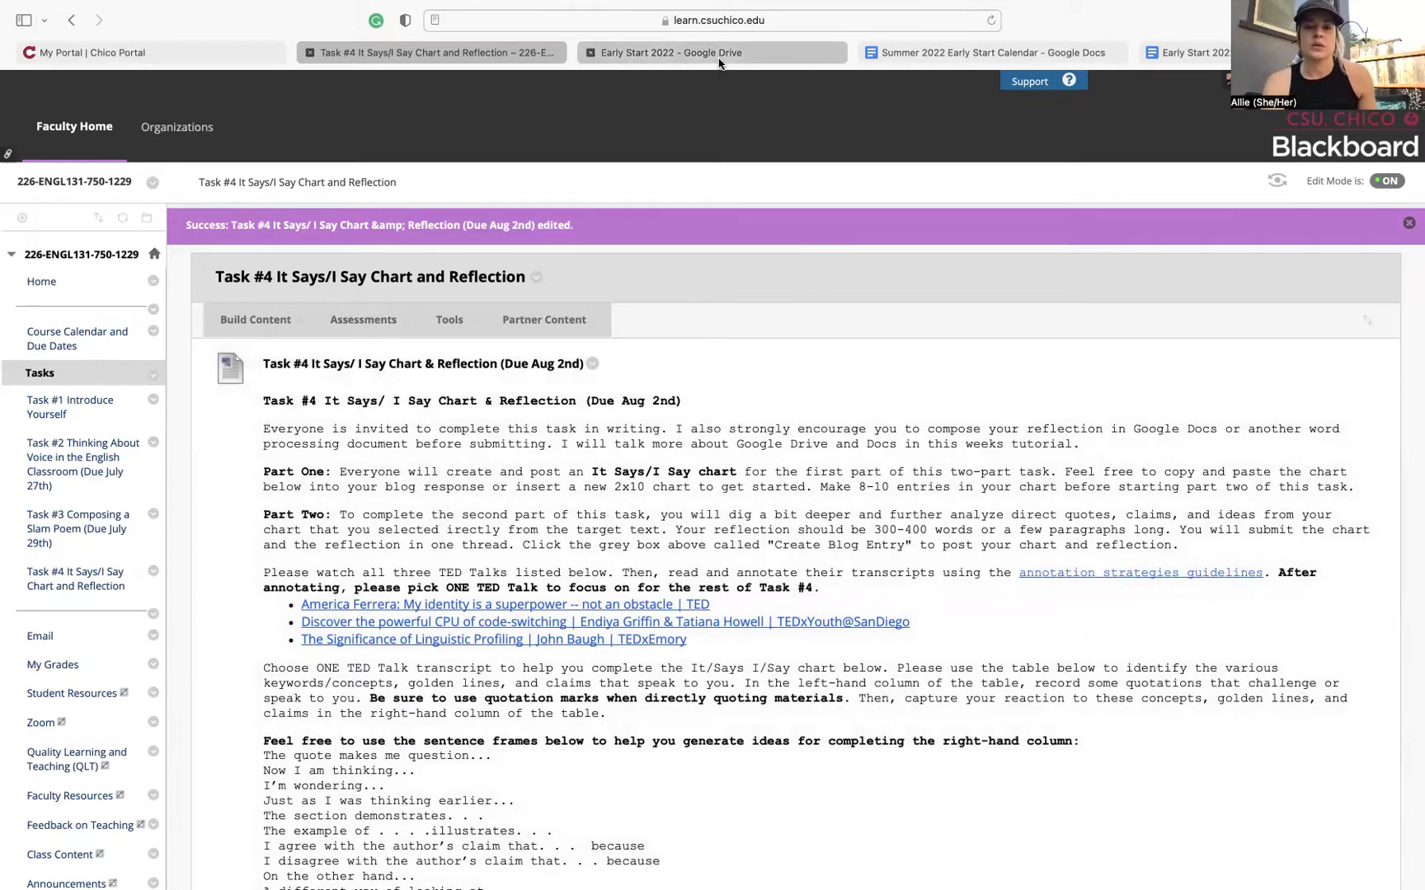
pyautogui.click(472, 540)
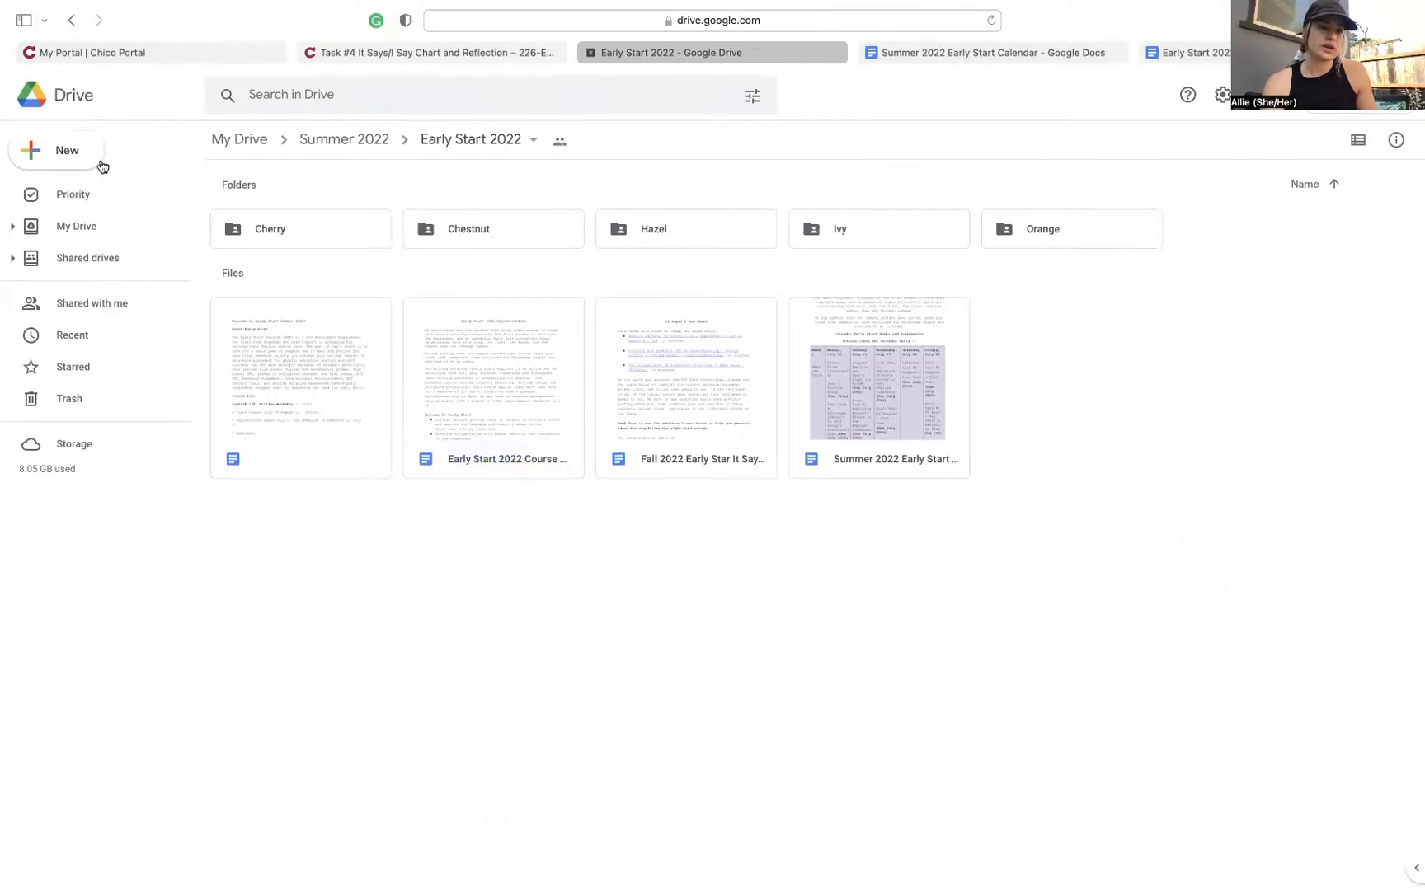
pyautogui.click(120, 230)
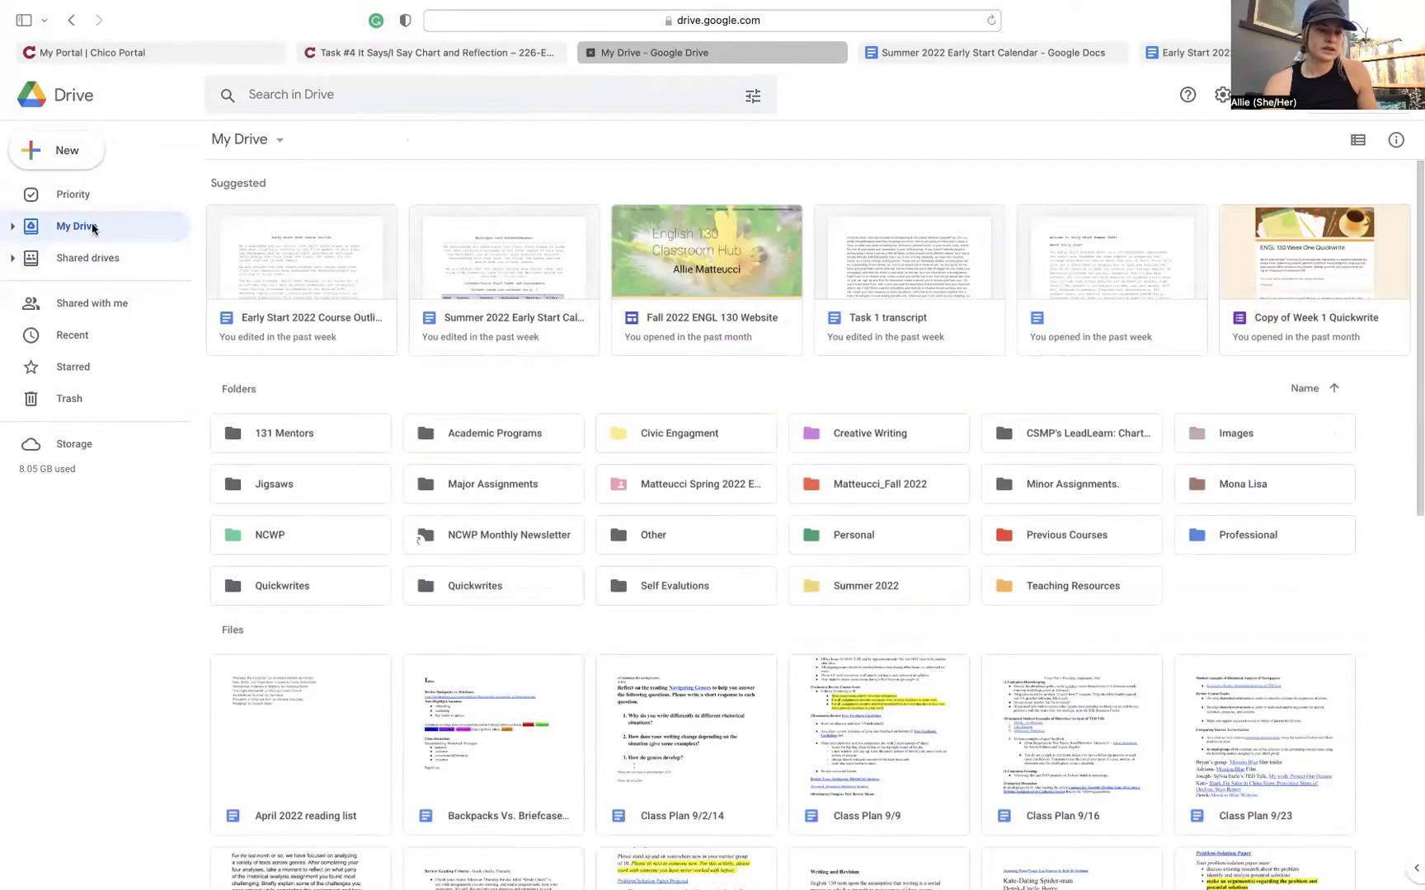
pyautogui.doubleClick(880, 588)
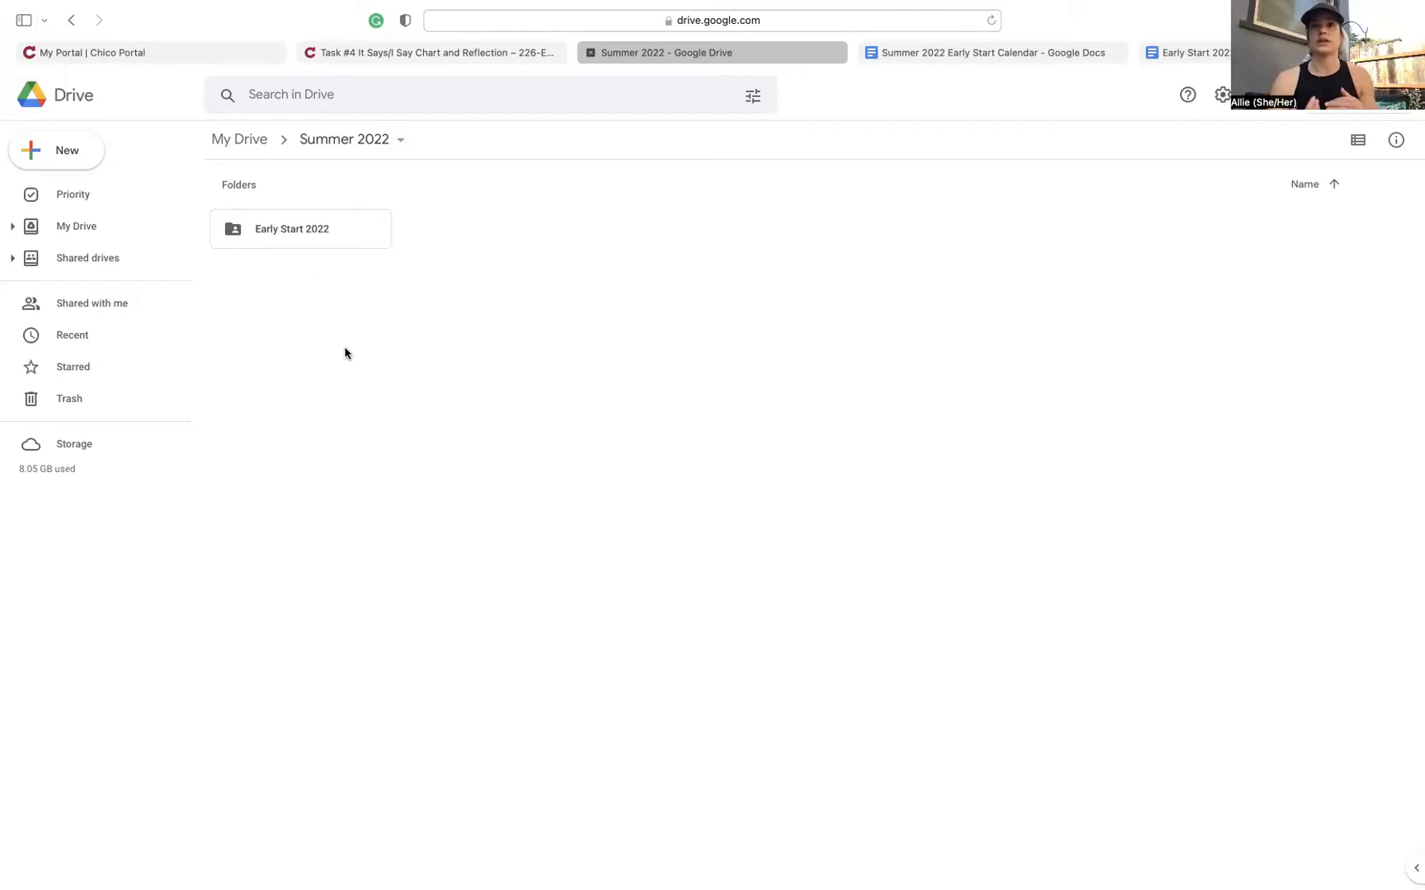
pyautogui.click(342, 230)
pyautogui.doubleClick(342, 229)
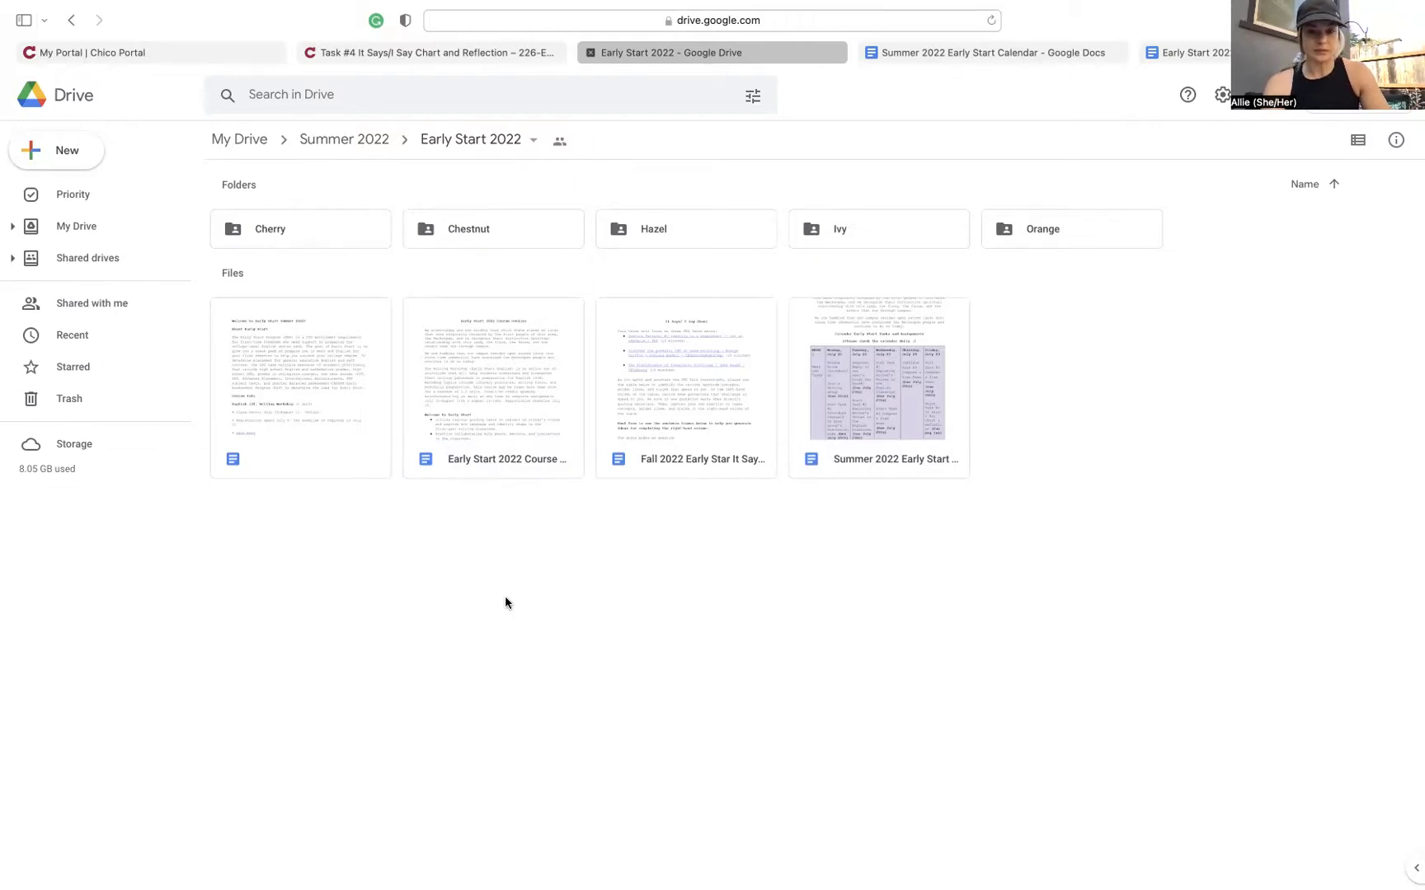
# Load google.com and return to My Drive through the Google apps launcher.
pyautogui.click(92, 99)
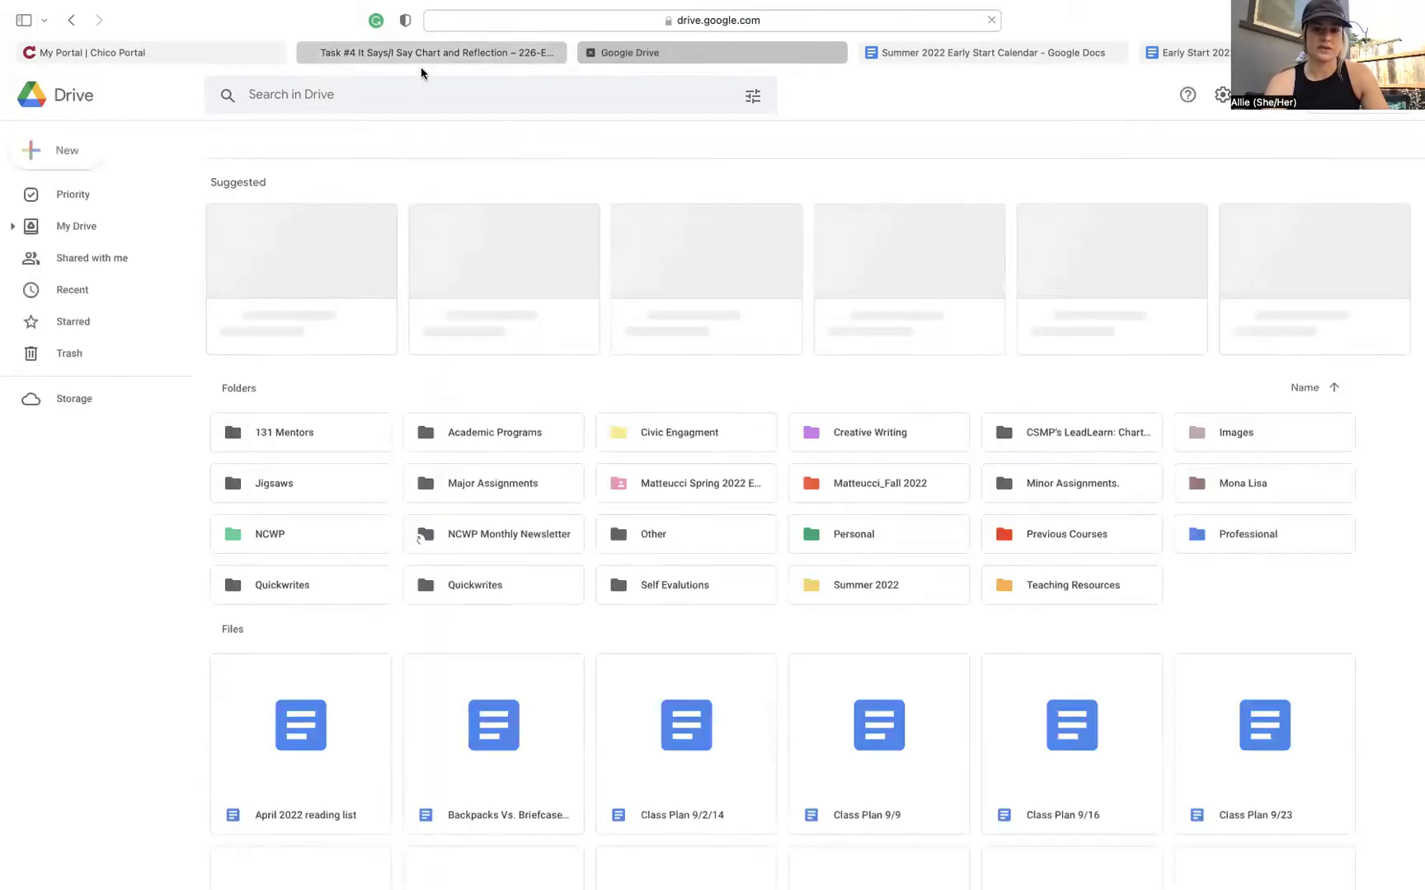
pyautogui.moveTo(945, 7)
pyautogui.click(870, 42)
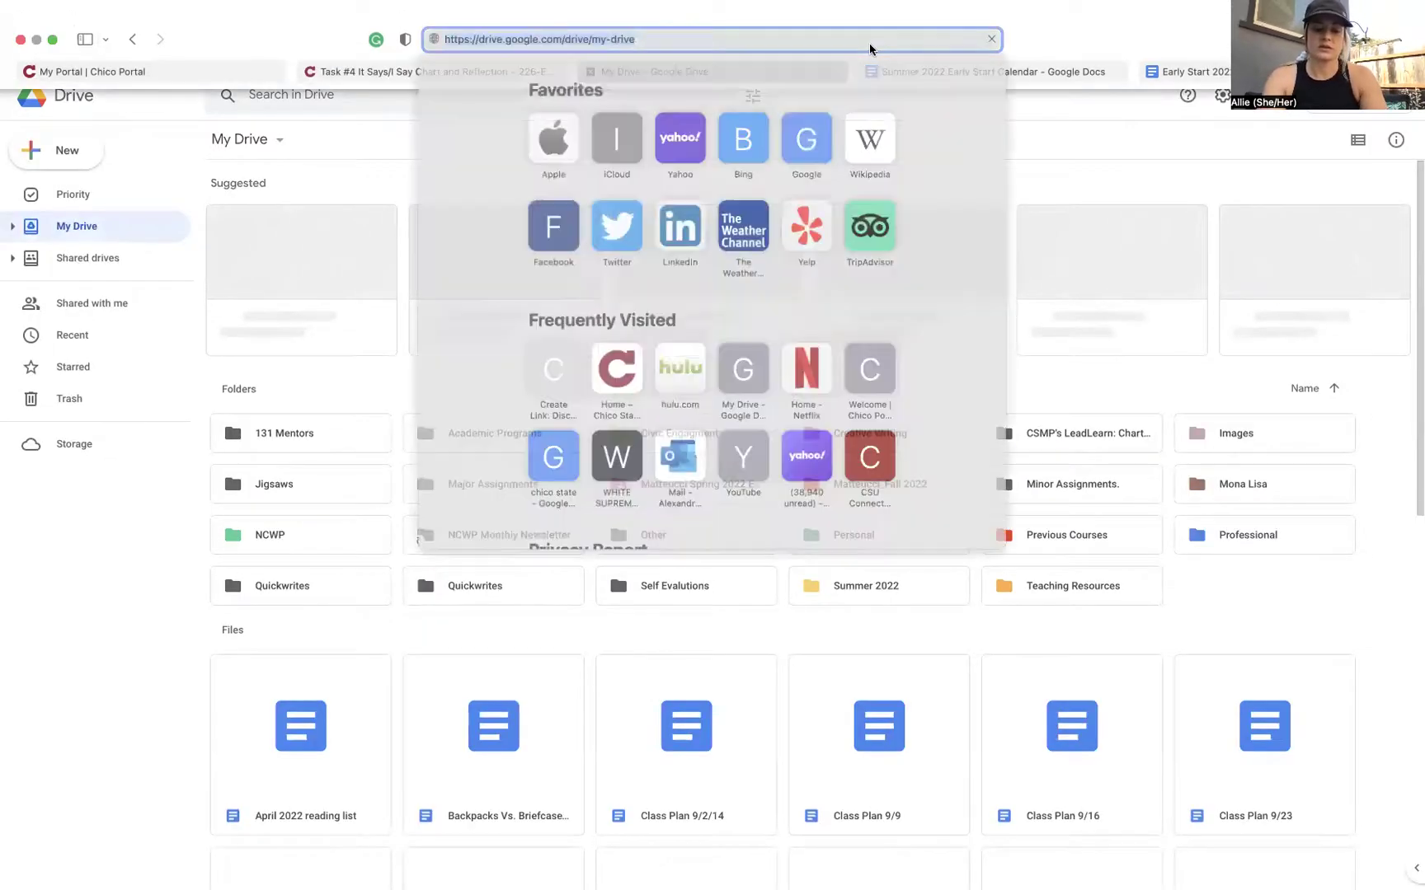
pyautogui.write('goog')
pyautogui.press('Return')
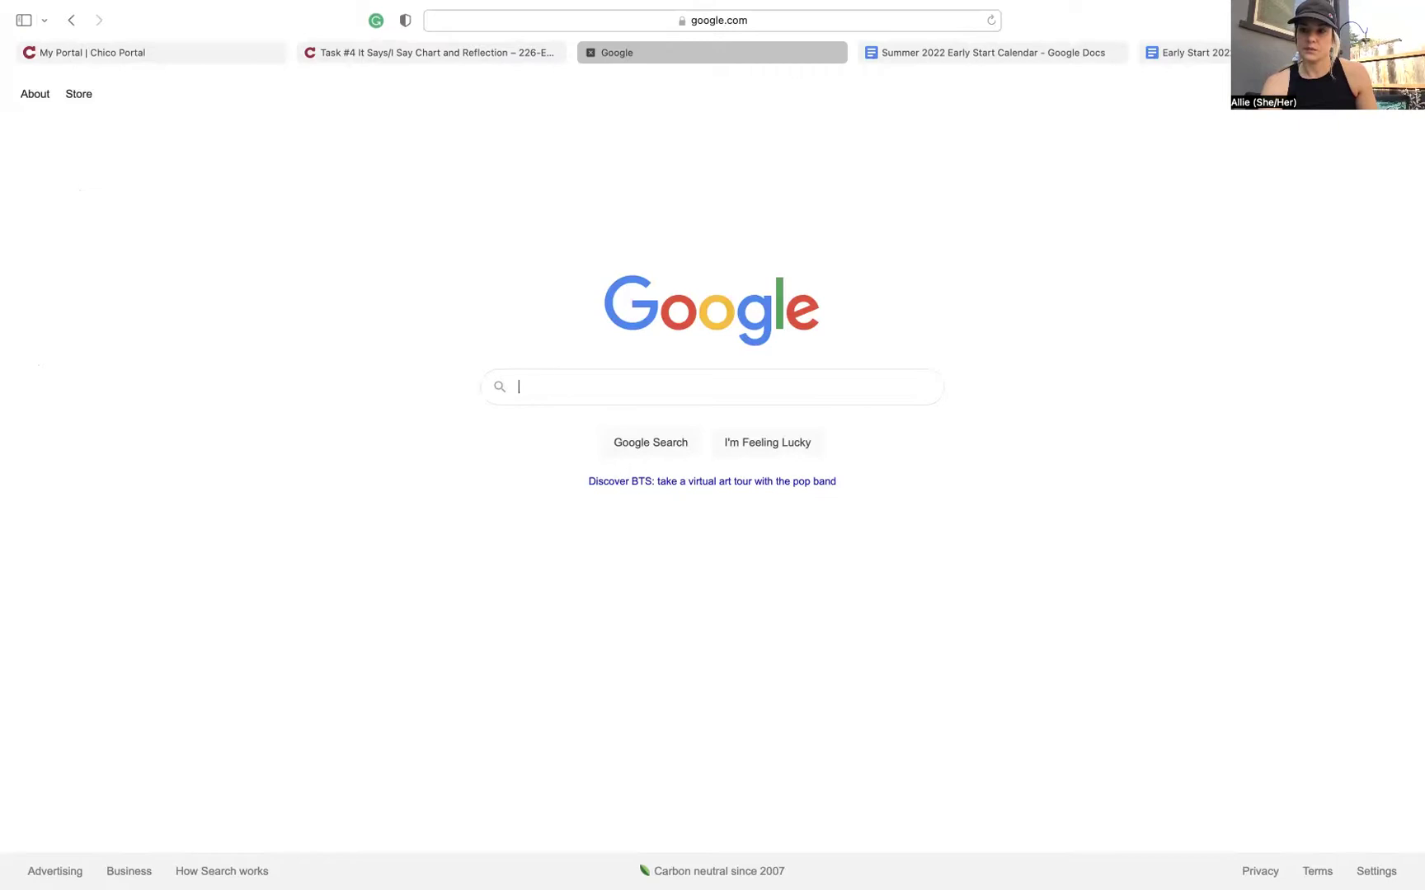
pyautogui.click(1352, 93)
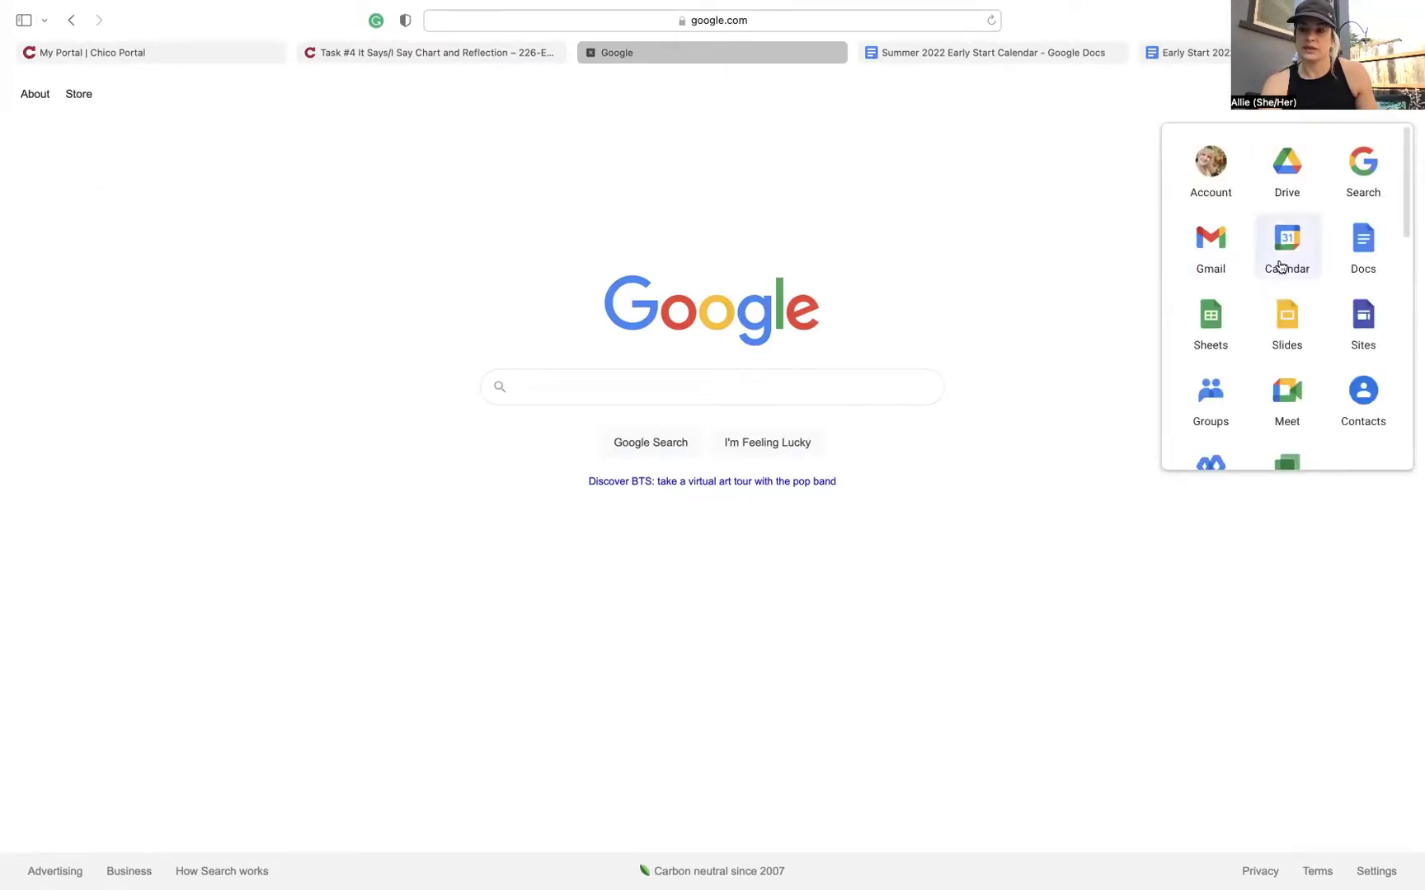
pyautogui.click(1289, 169)
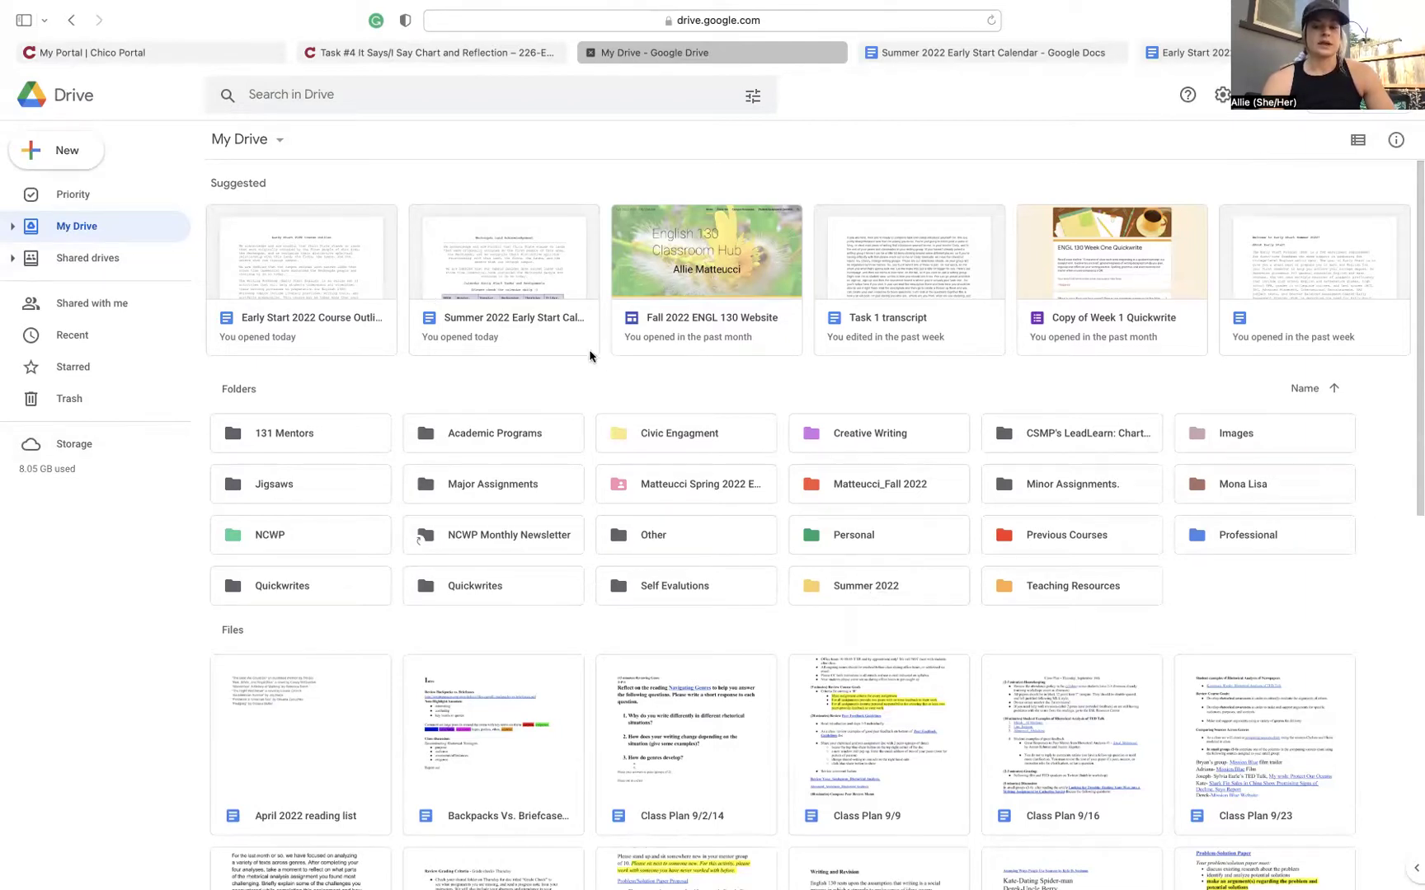
# Create a new My Drive folder named 'Early Start Summer Bridge'.
pyautogui.click(33, 151)
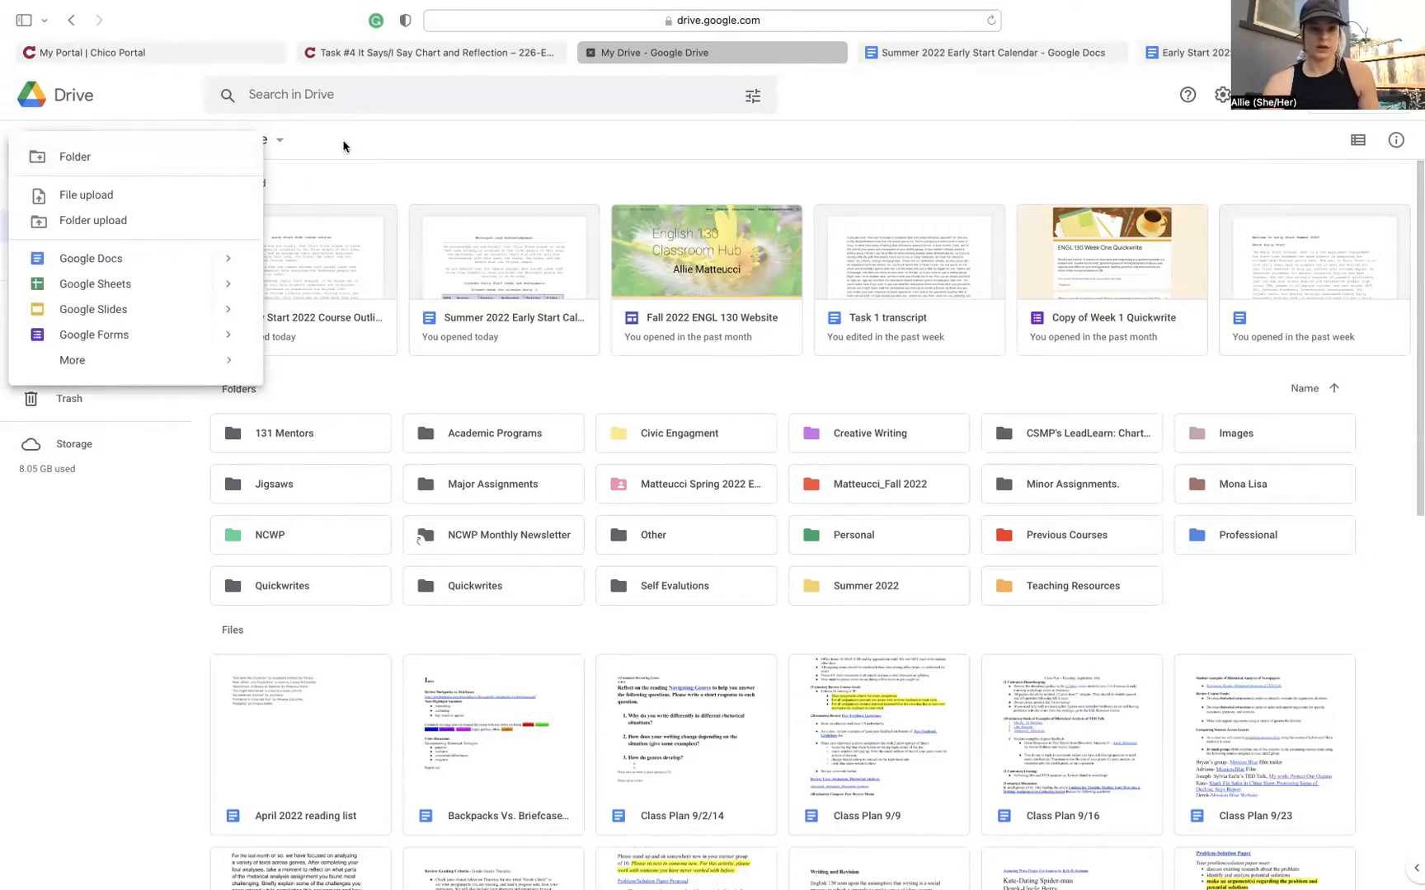
pyautogui.click(153, 508)
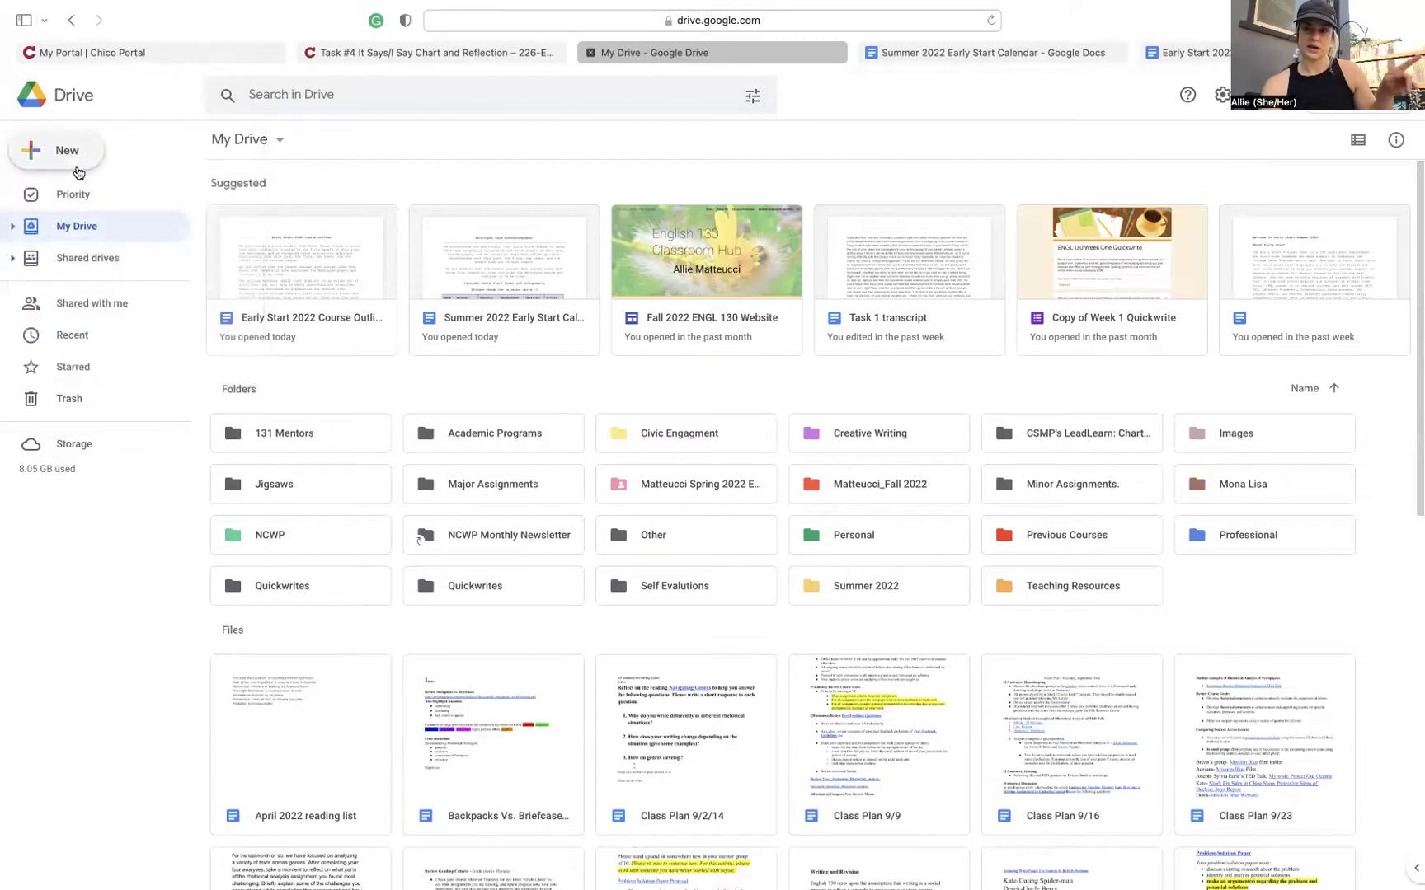
pyautogui.click(78, 171)
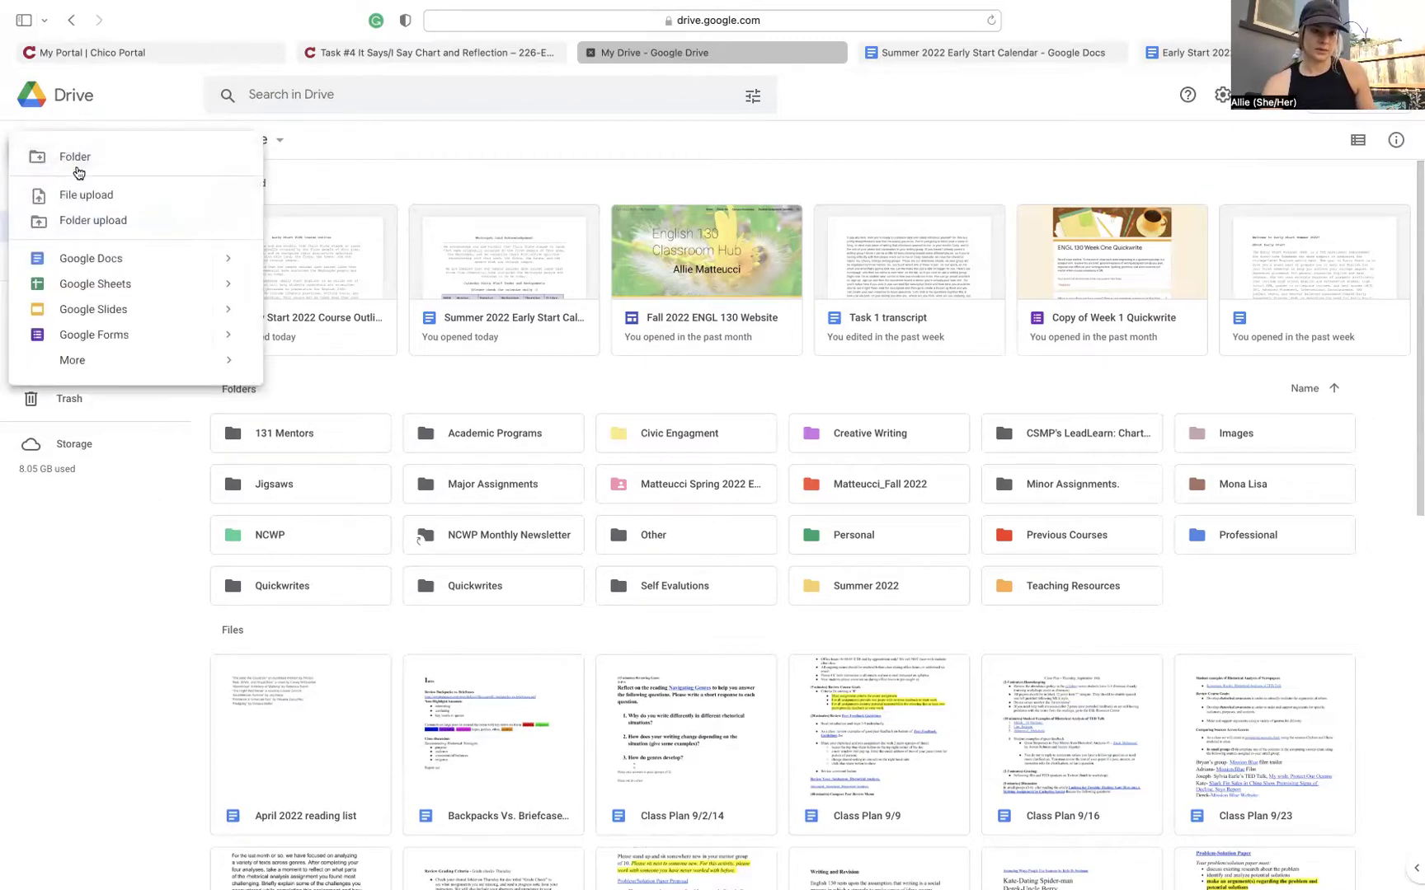
pyautogui.click(102, 164)
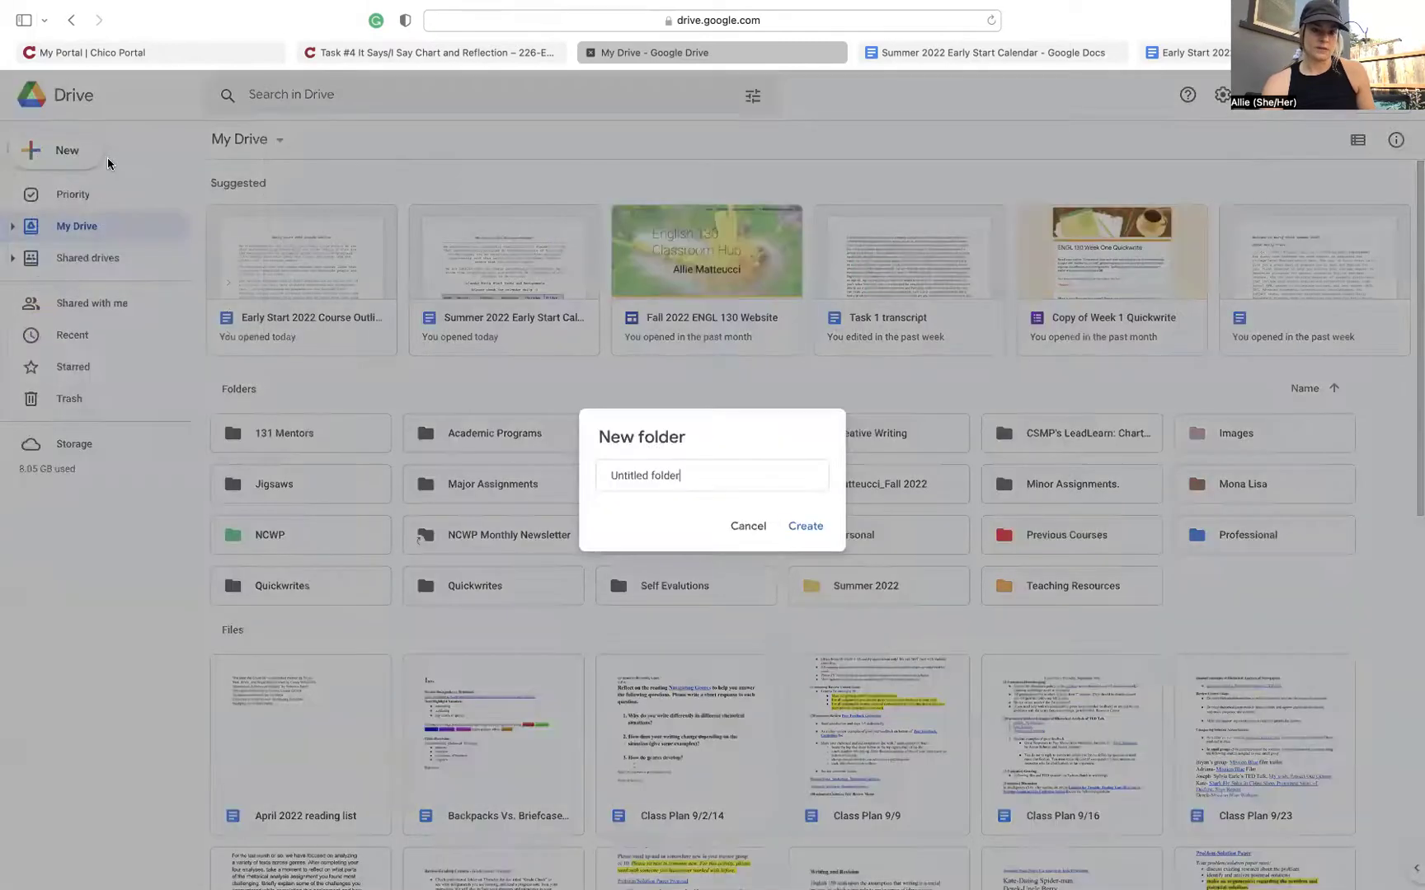
pyautogui.write('Summer')
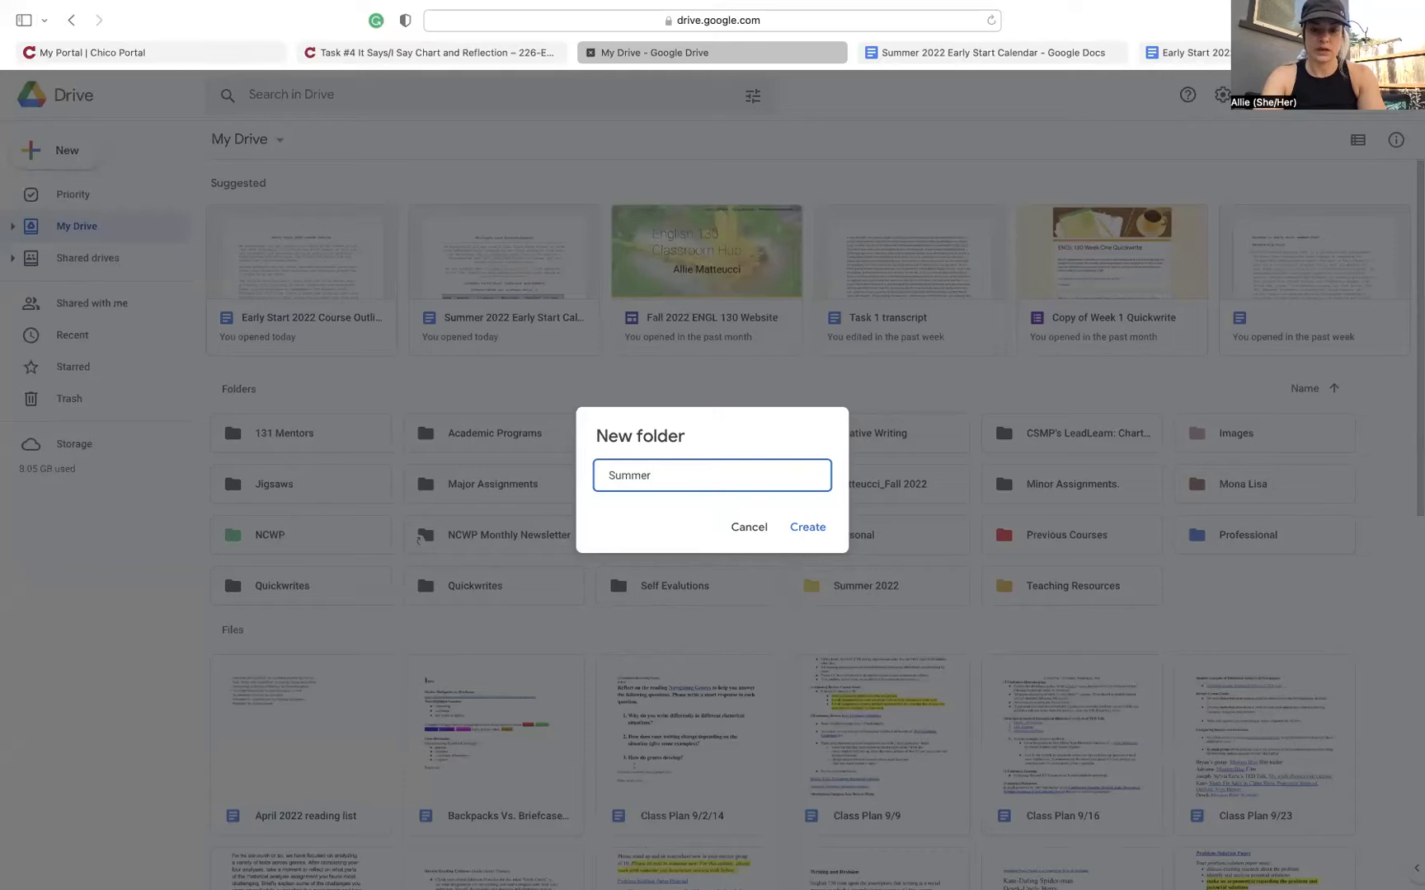
pyautogui.write(' Bridge')
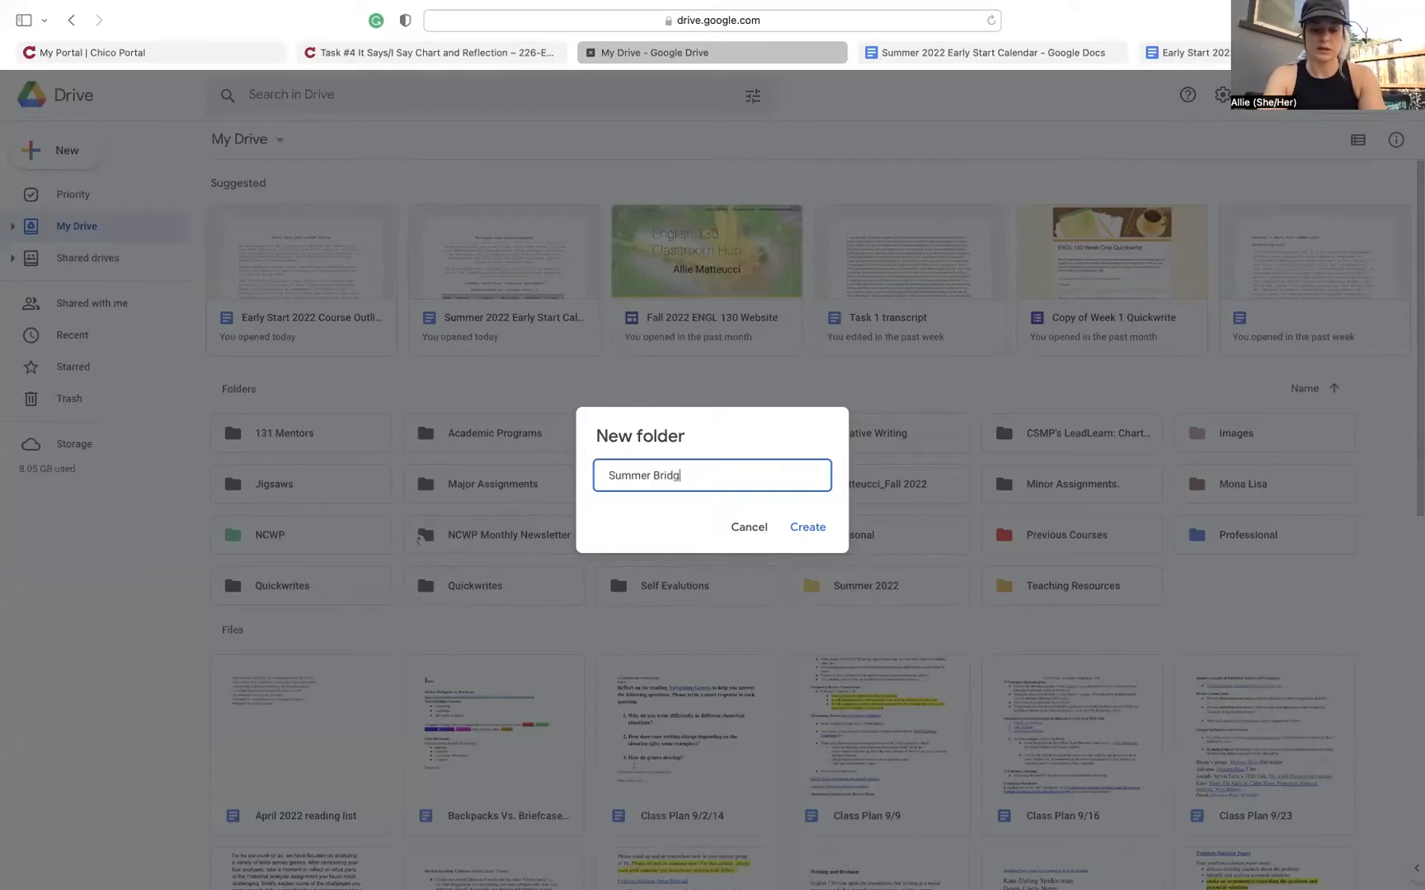
pyautogui.click(600, 476)
pyautogui.write('Ea')
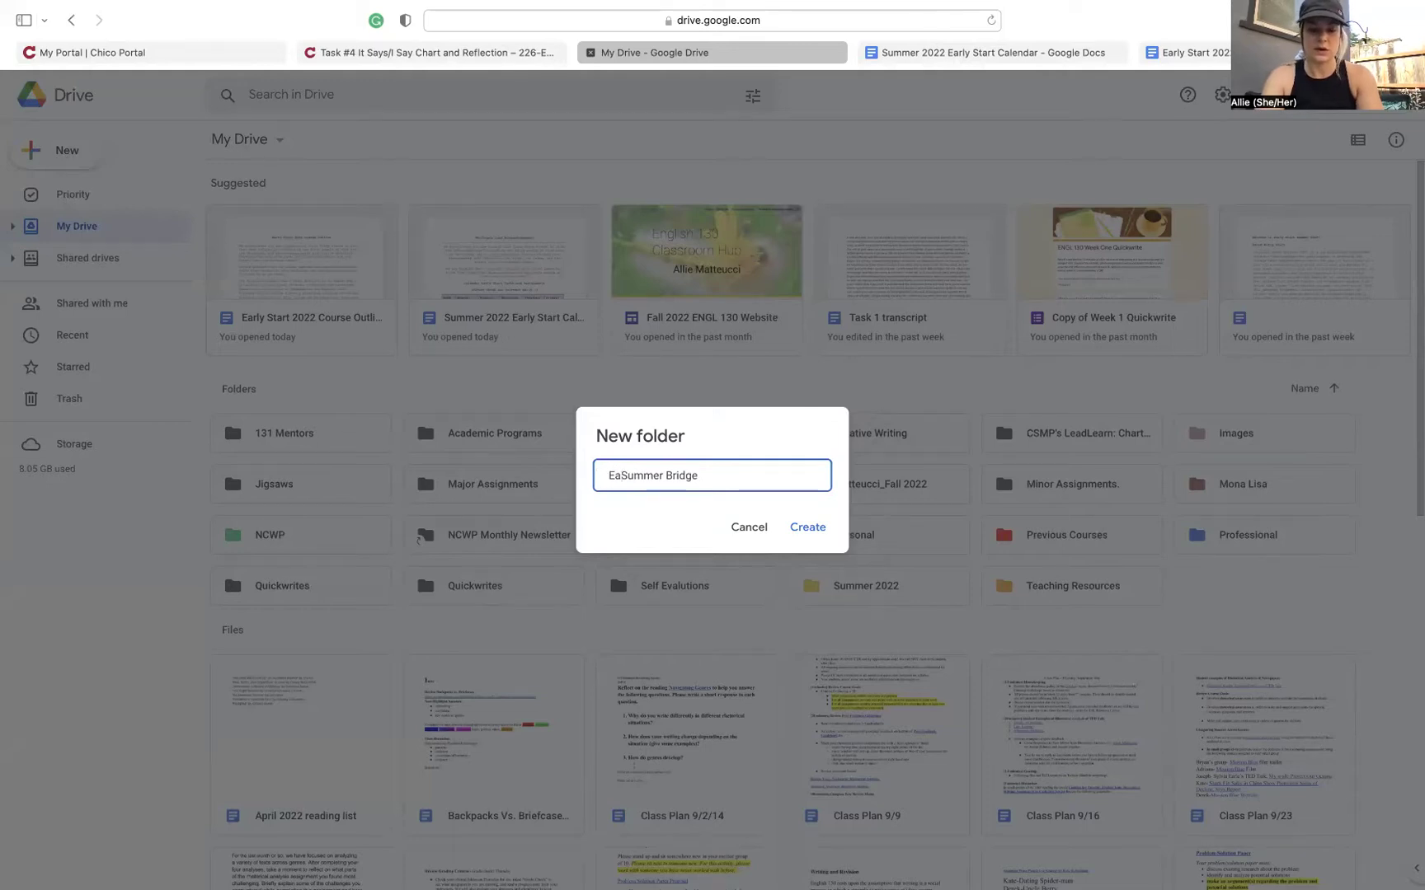
pyautogui.write('rly Start')
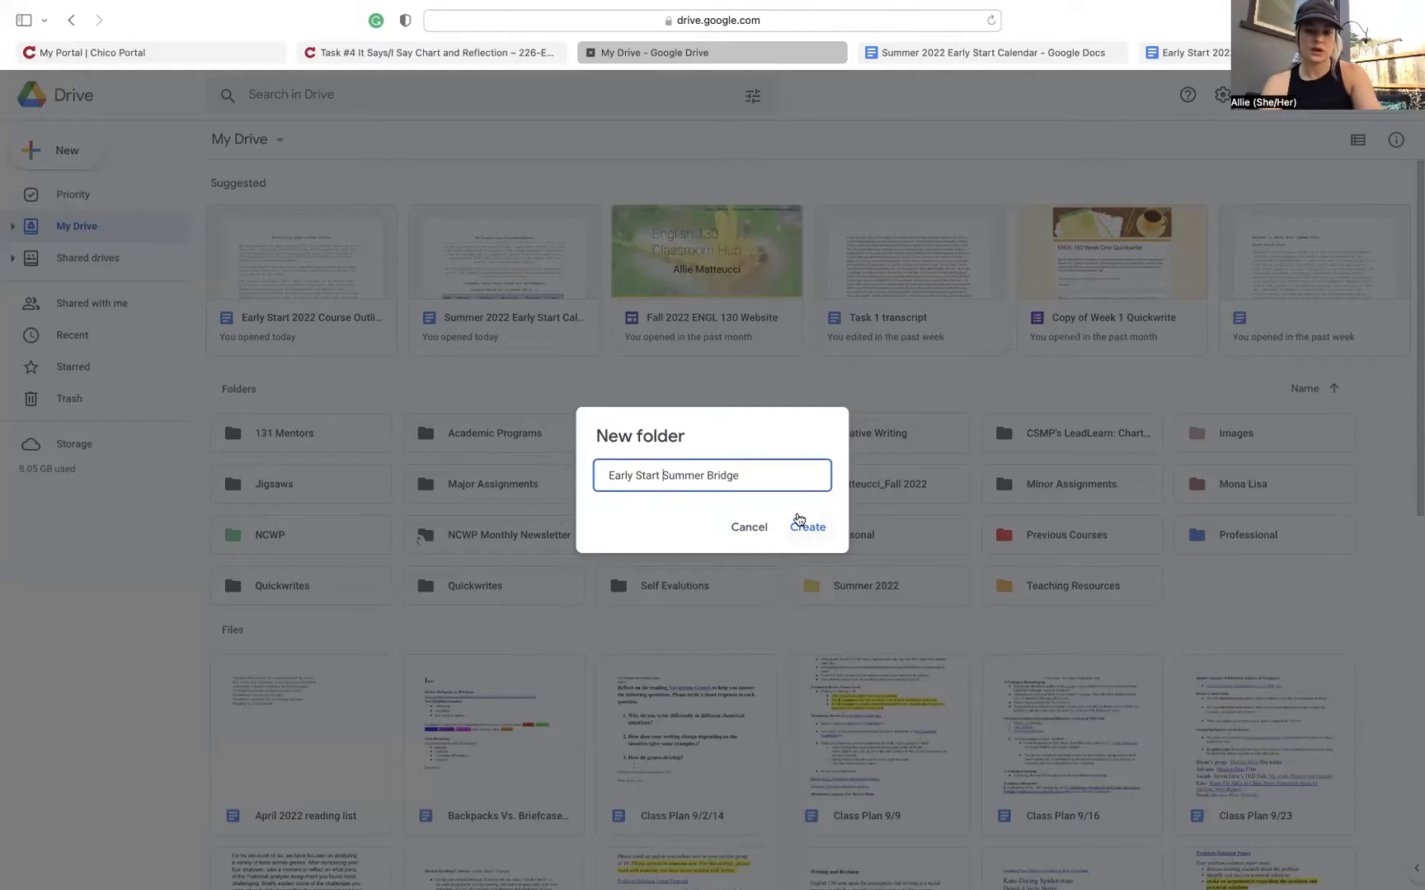
pyautogui.click(798, 521)
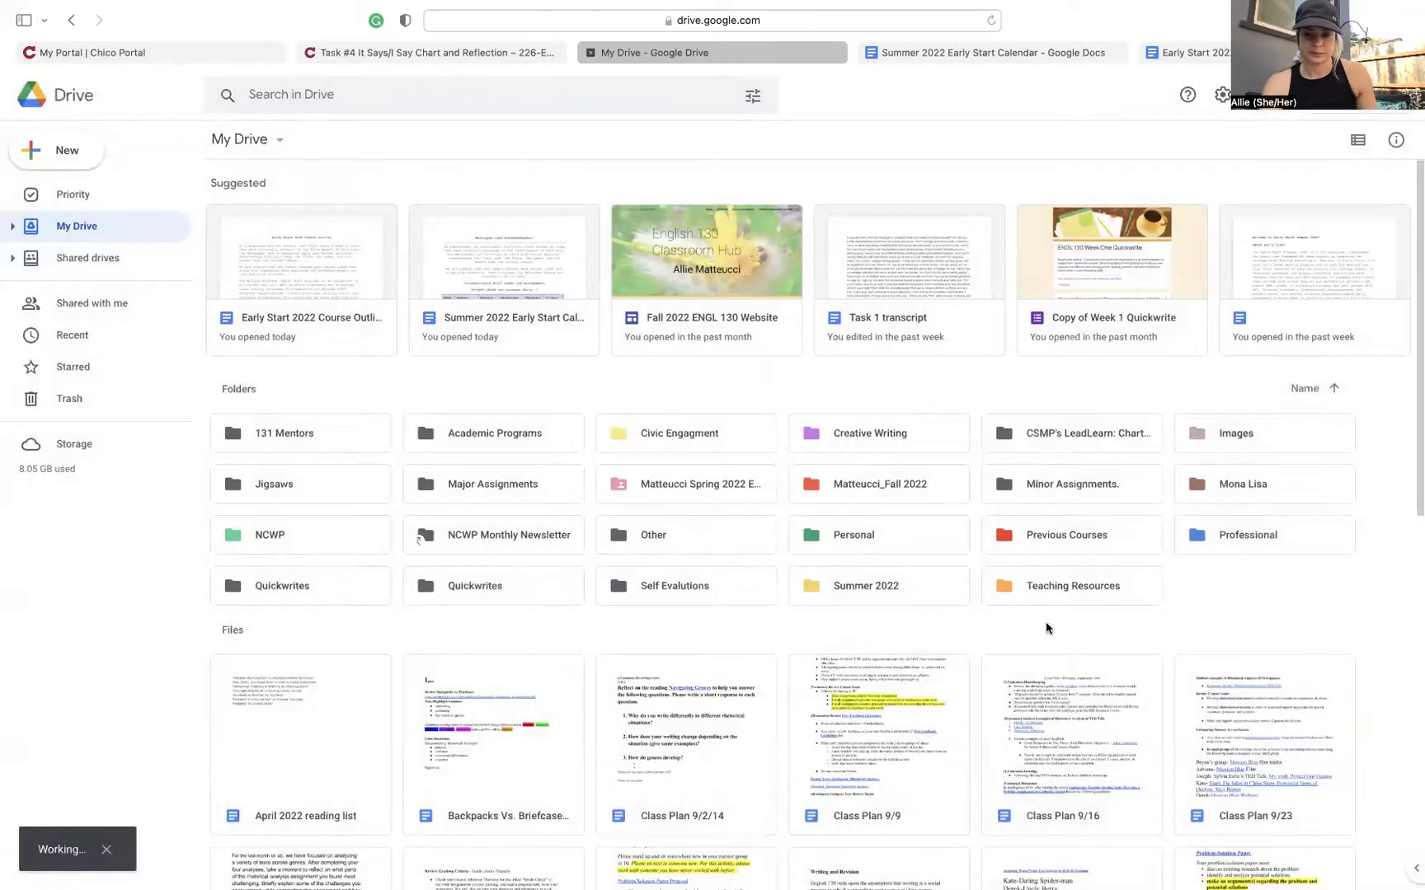
# Change the Early Start Summer Bridge folder colour to light green and open the folder.
pyautogui.rightClick(1245, 441)
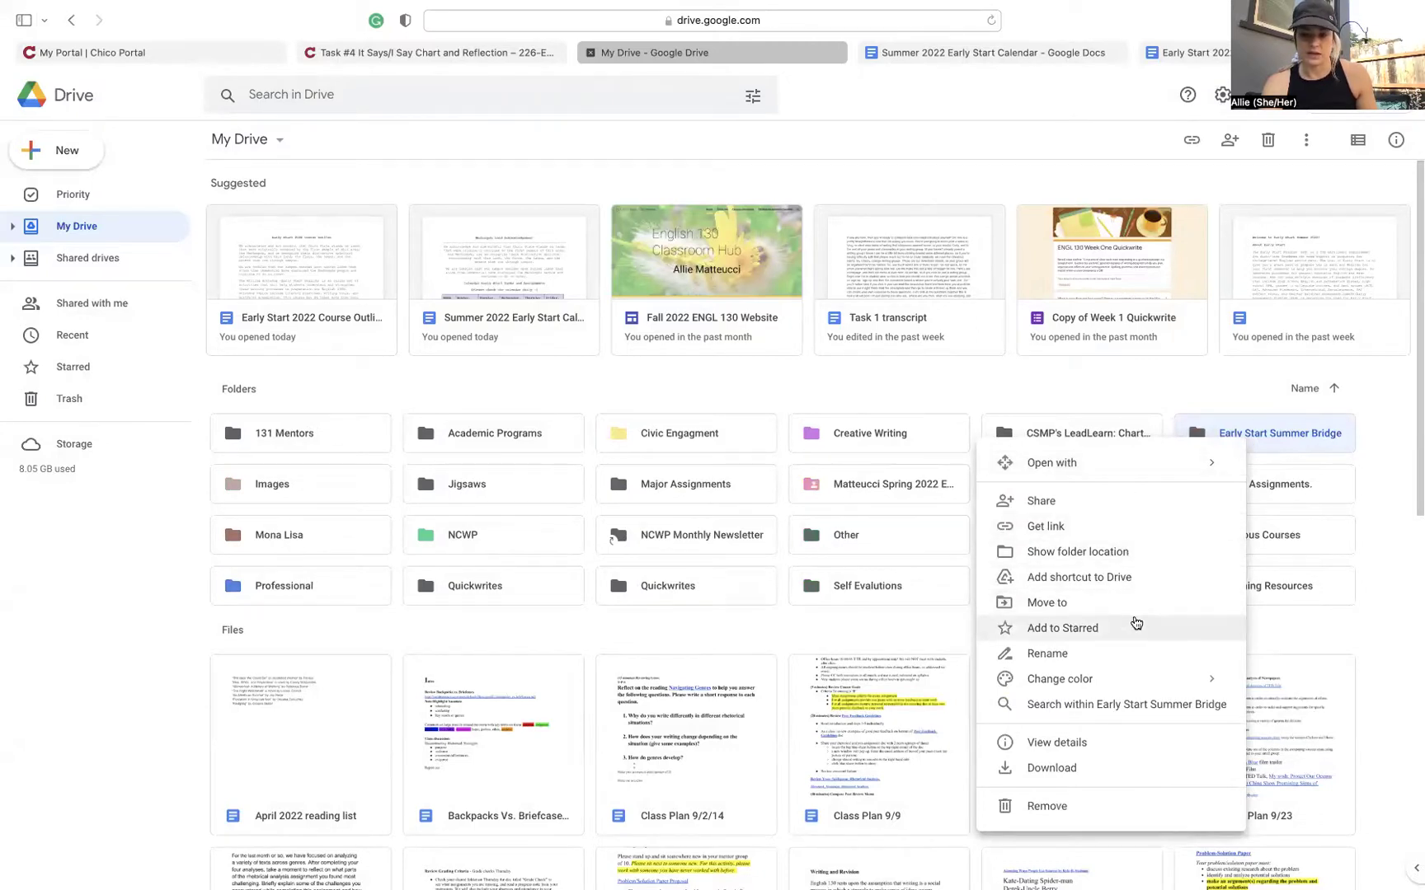
pyautogui.moveTo(1113, 678)
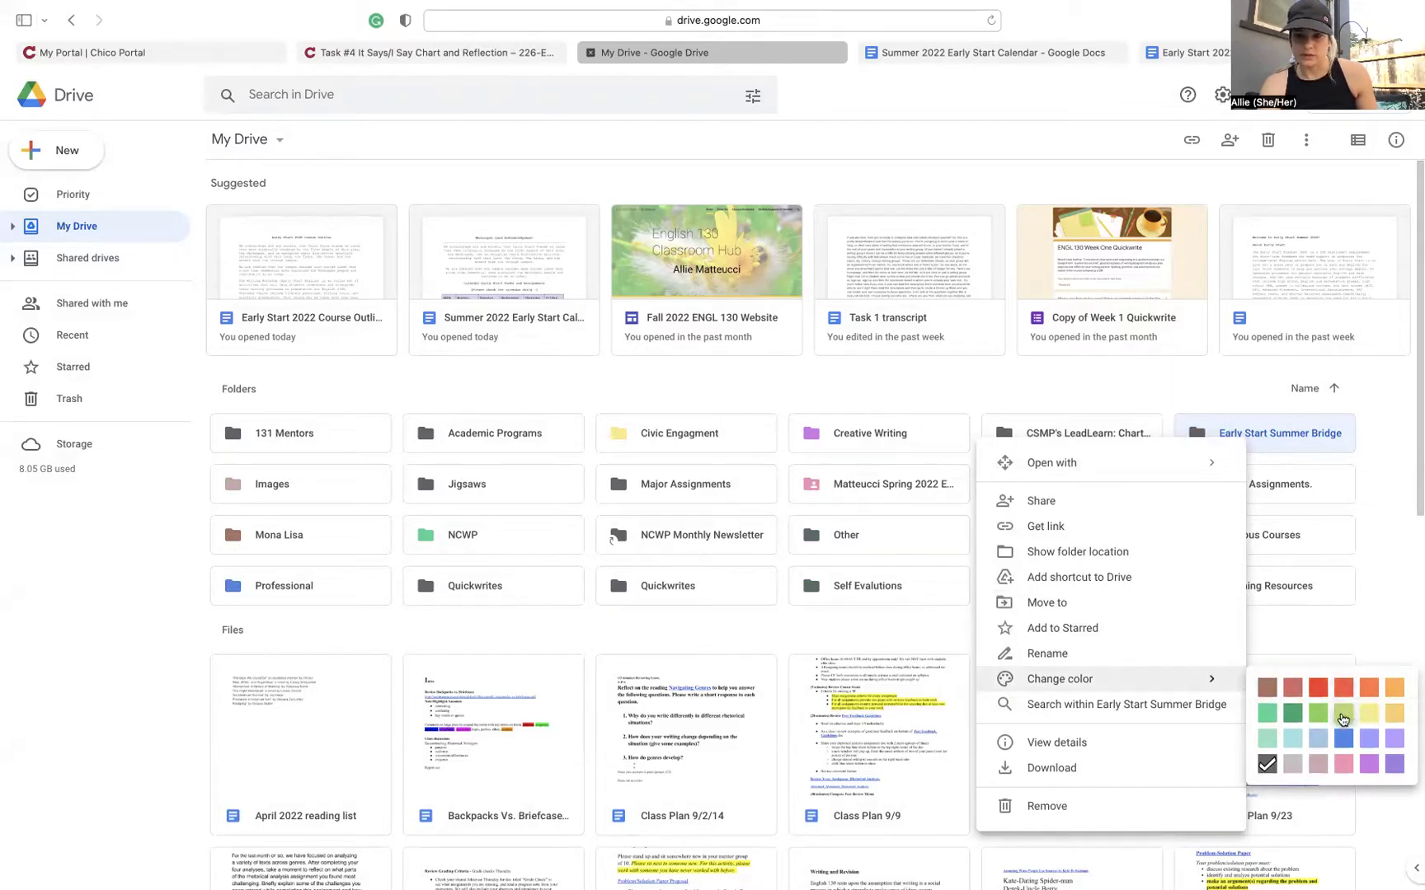
pyautogui.click(1344, 713)
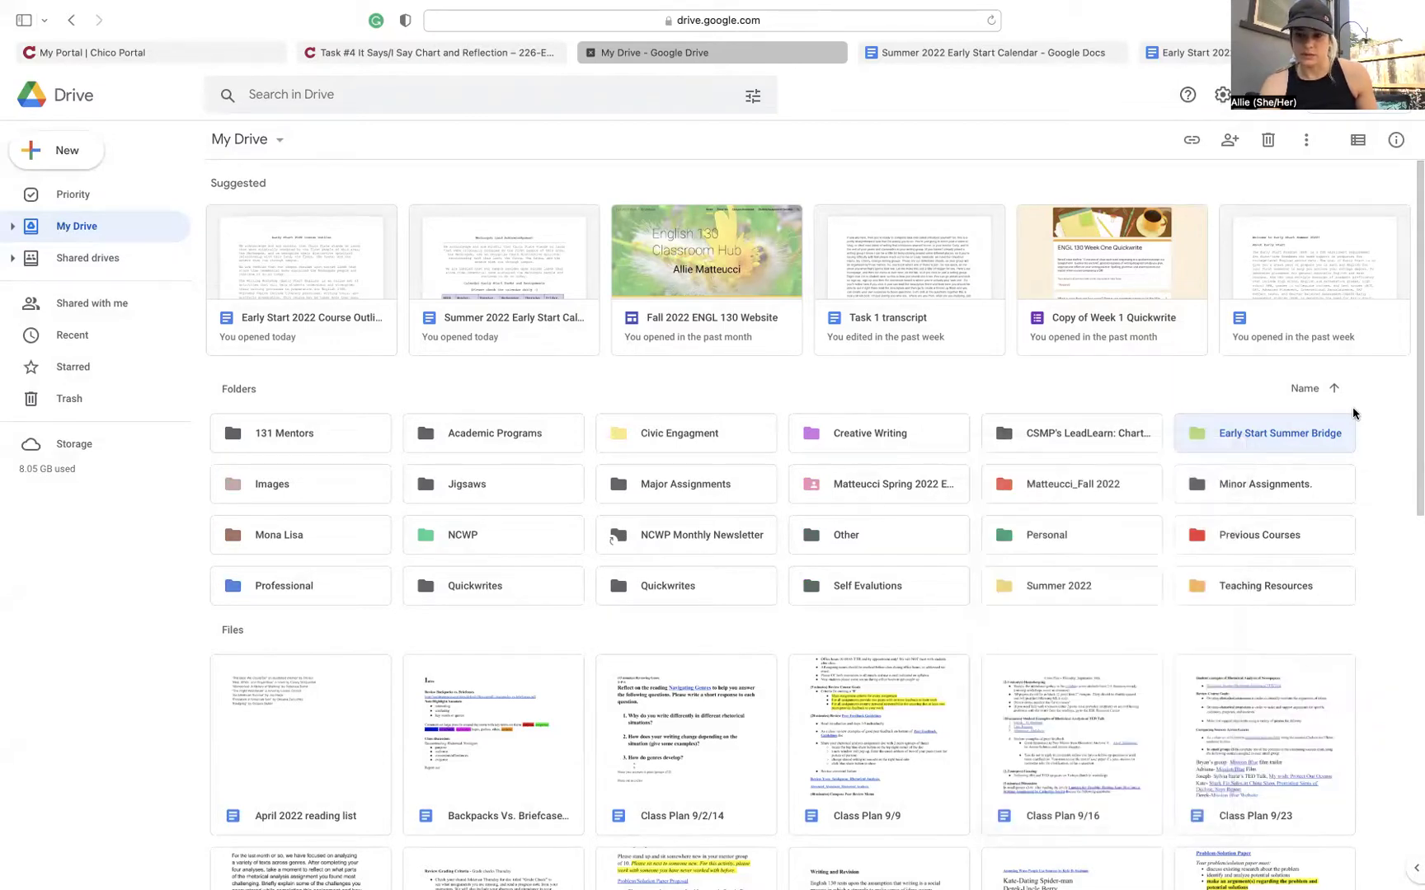
pyautogui.doubleClick(1284, 430)
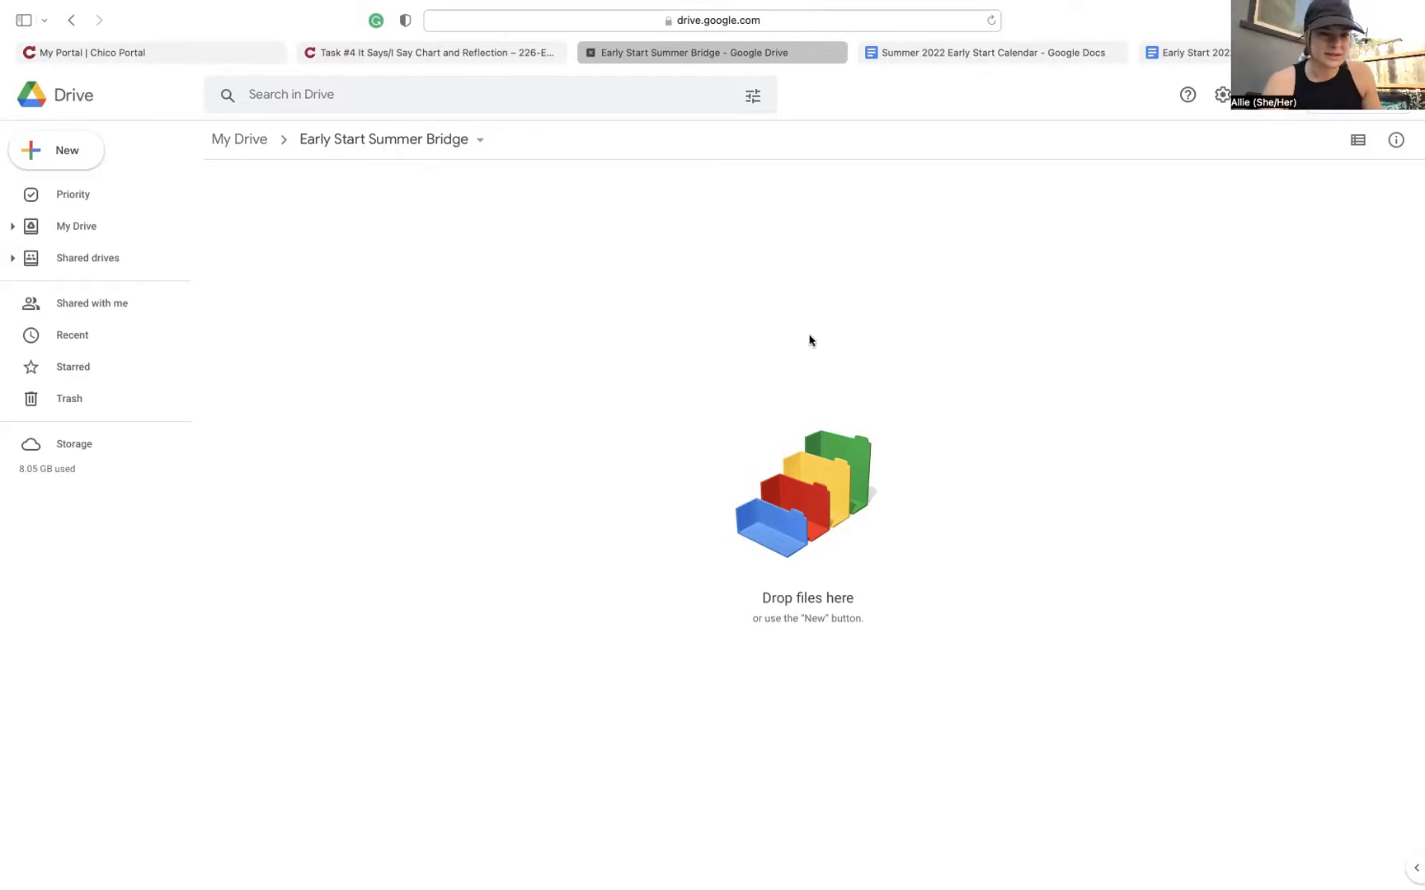
# Create a blank Google Docs document inside the Early Start Summer Bridge folder.
pyautogui.click(79, 158)
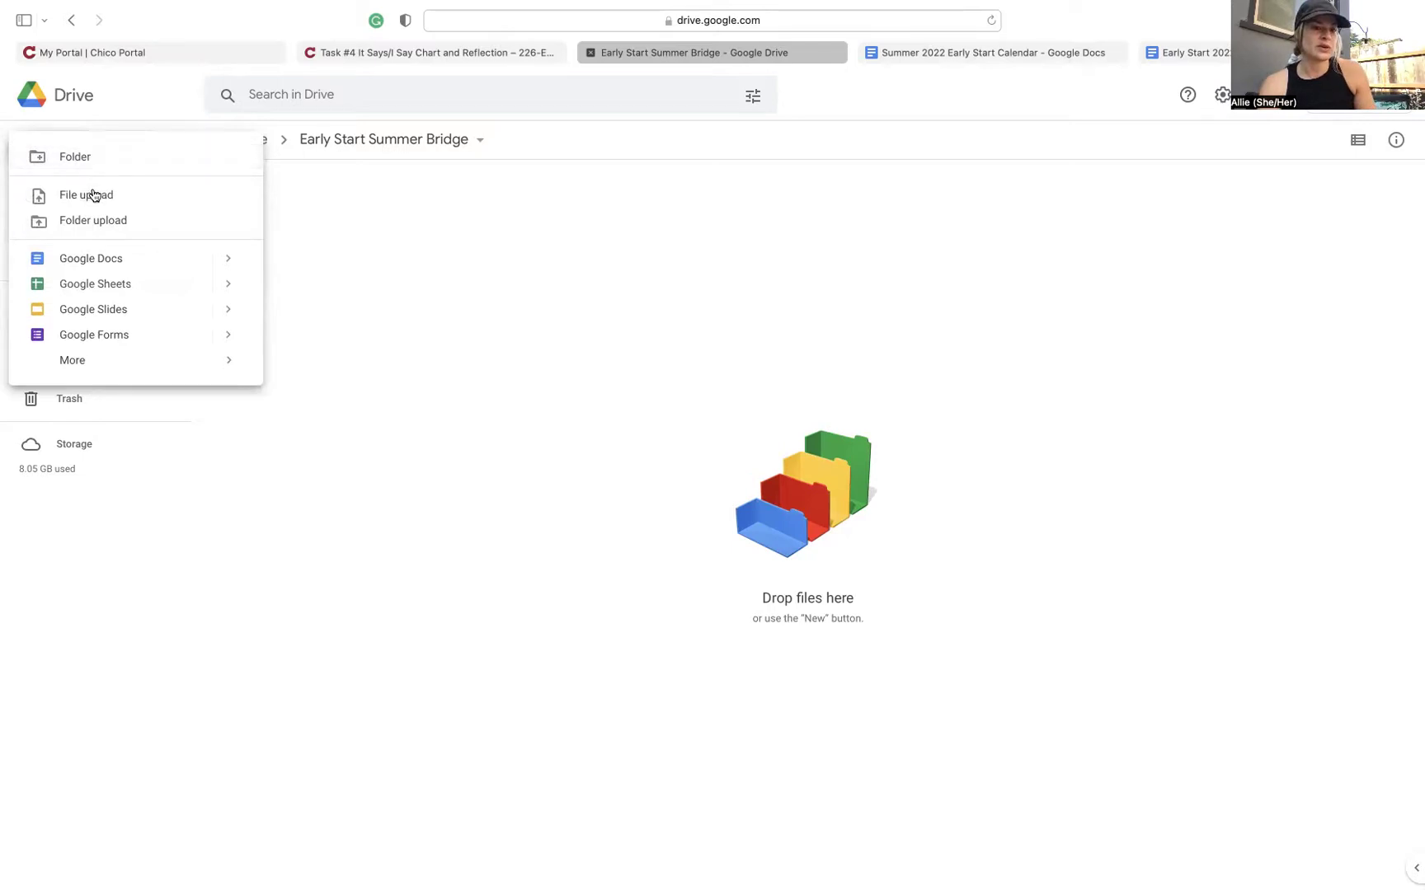
pyautogui.click(126, 266)
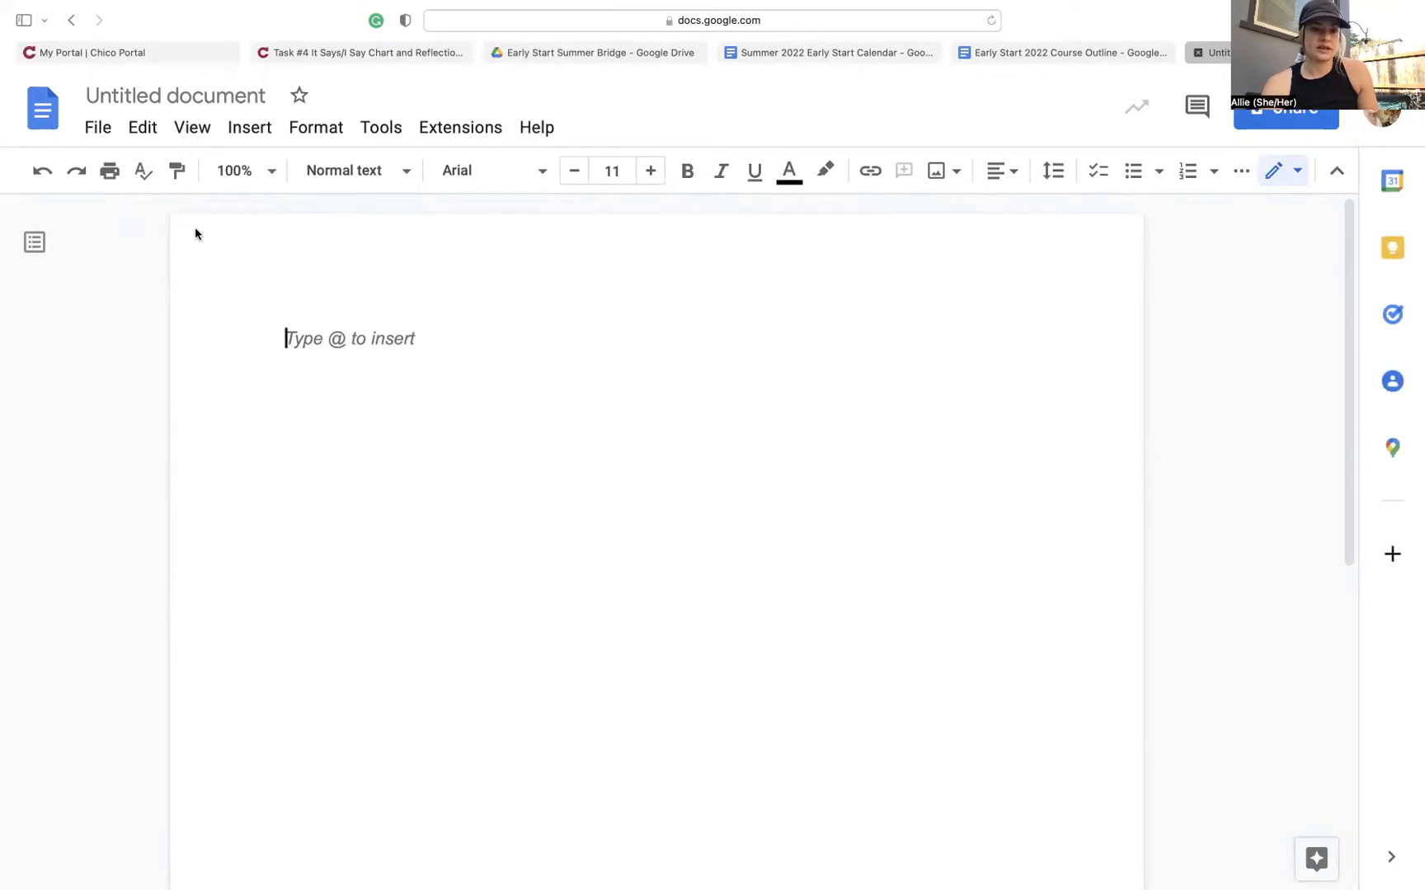
# Title the untitled document with the owner's name followed by 'Task 4'.
pyautogui.click(272, 97)
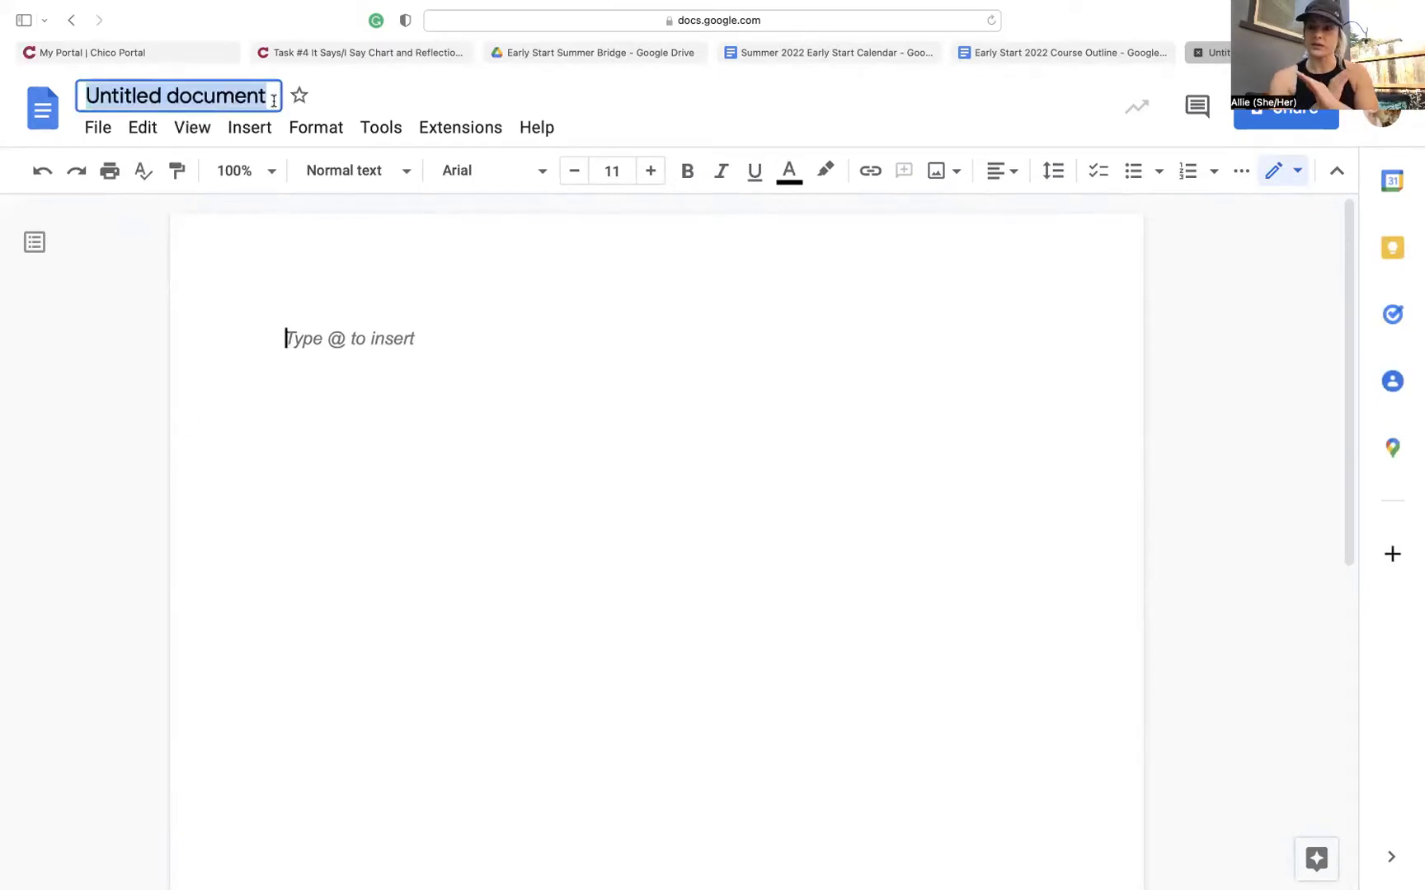
pyautogui.write('A..')
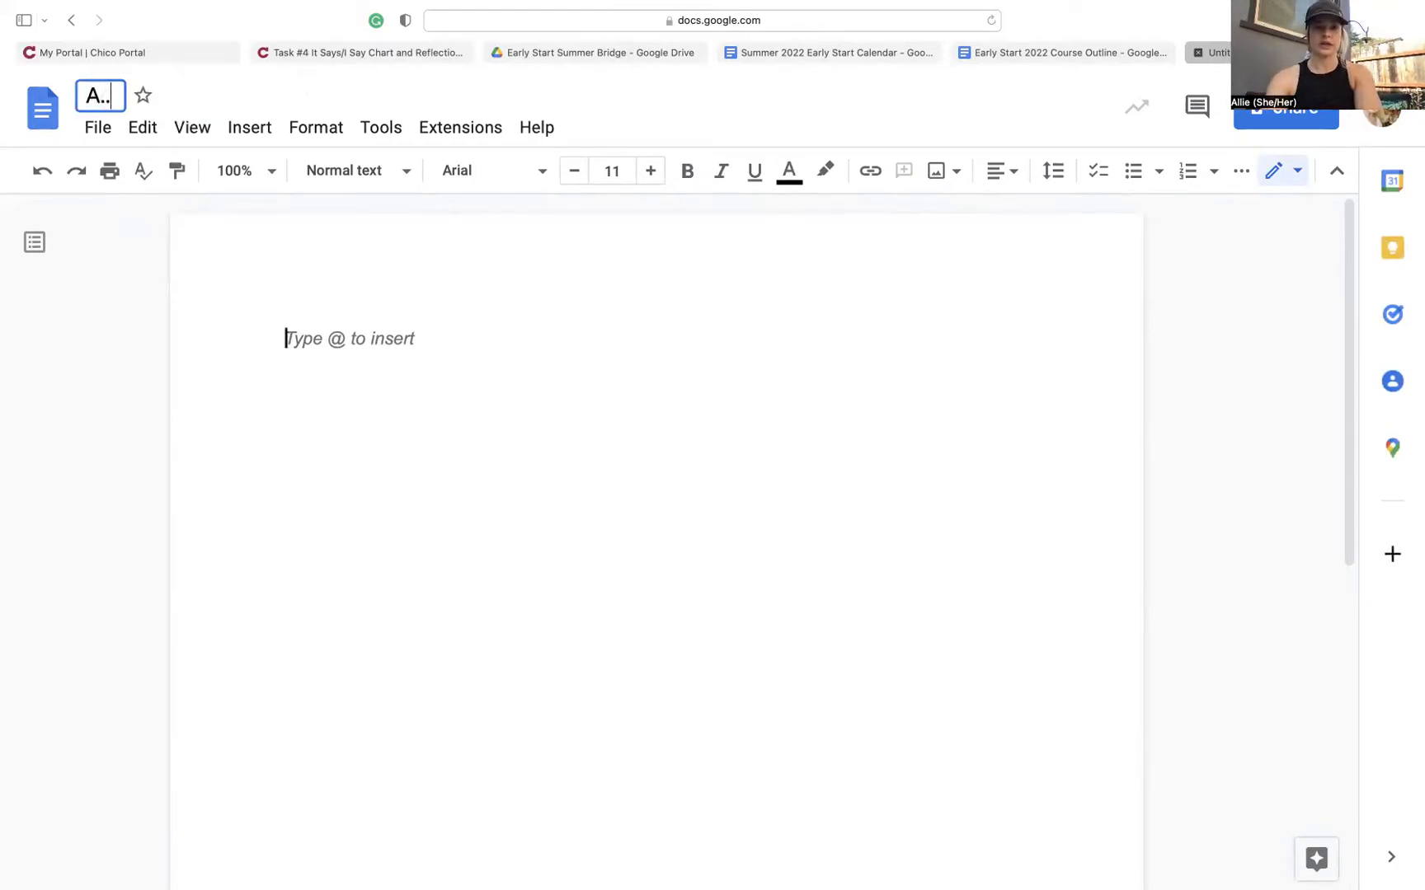
pyautogui.write('llie ')
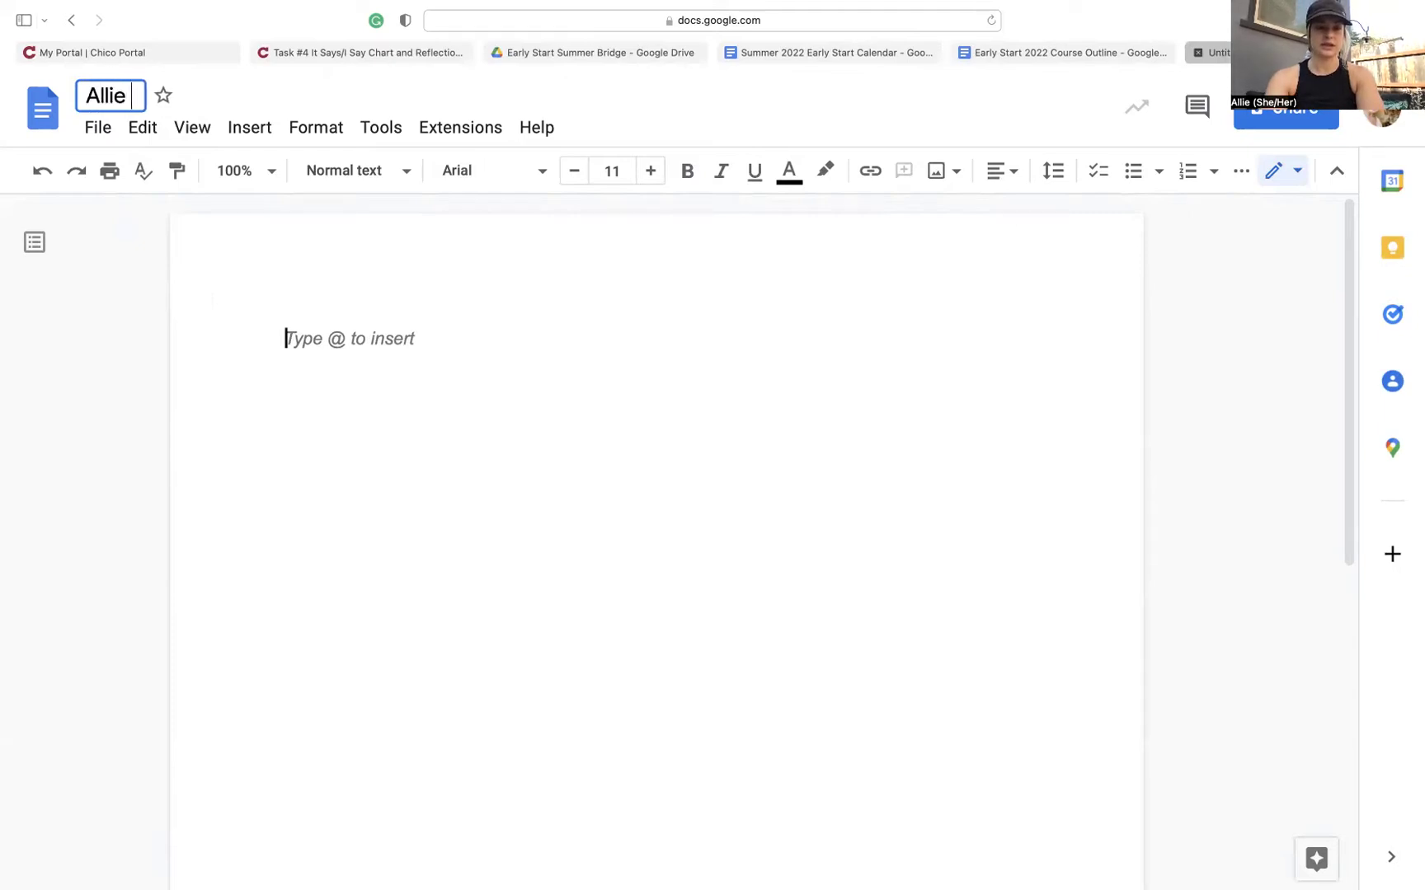
pyautogui.write('Matteucci')
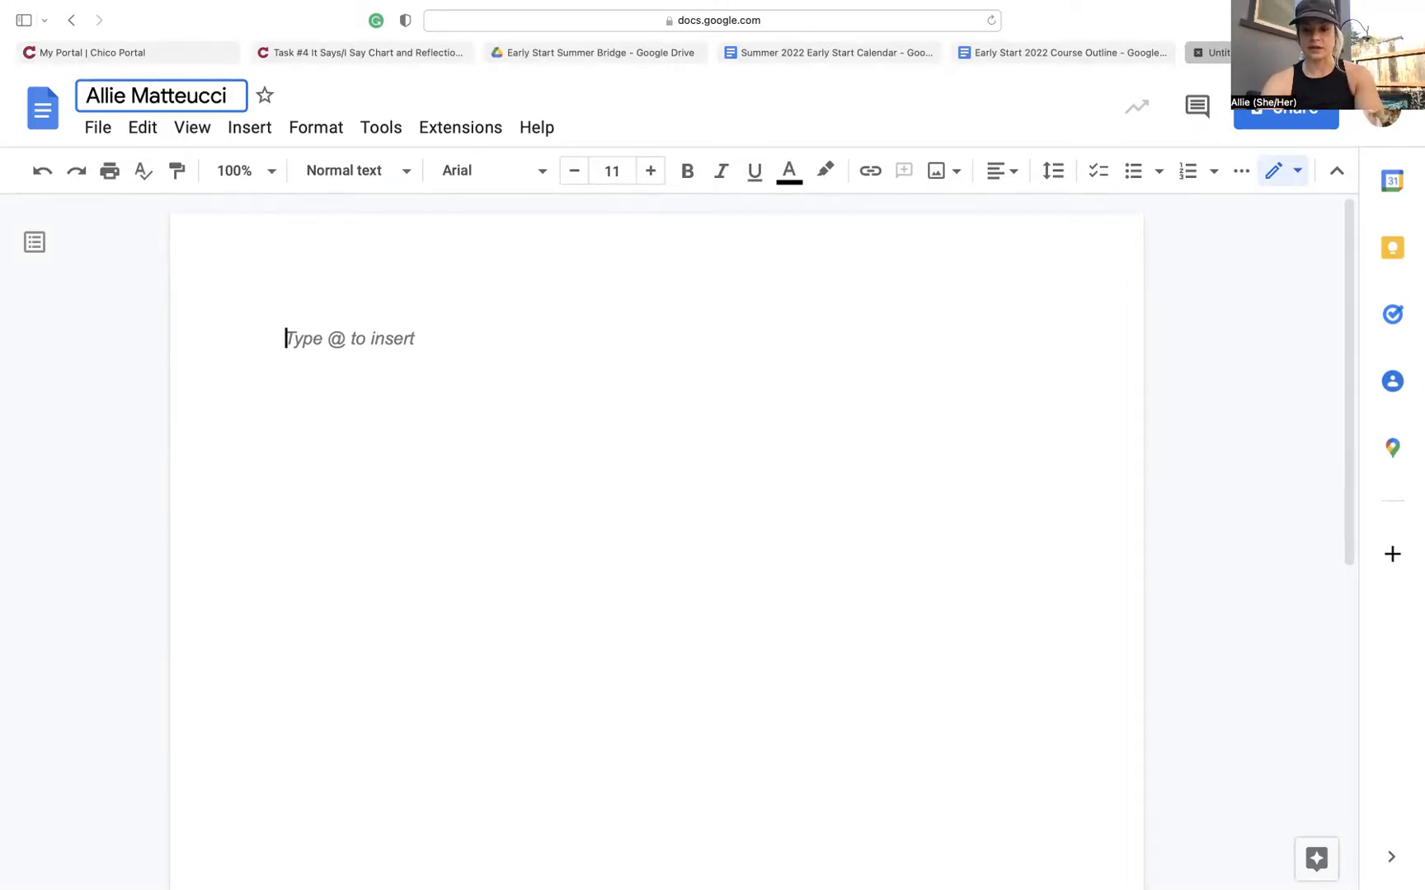
pyautogui.write('Task ')
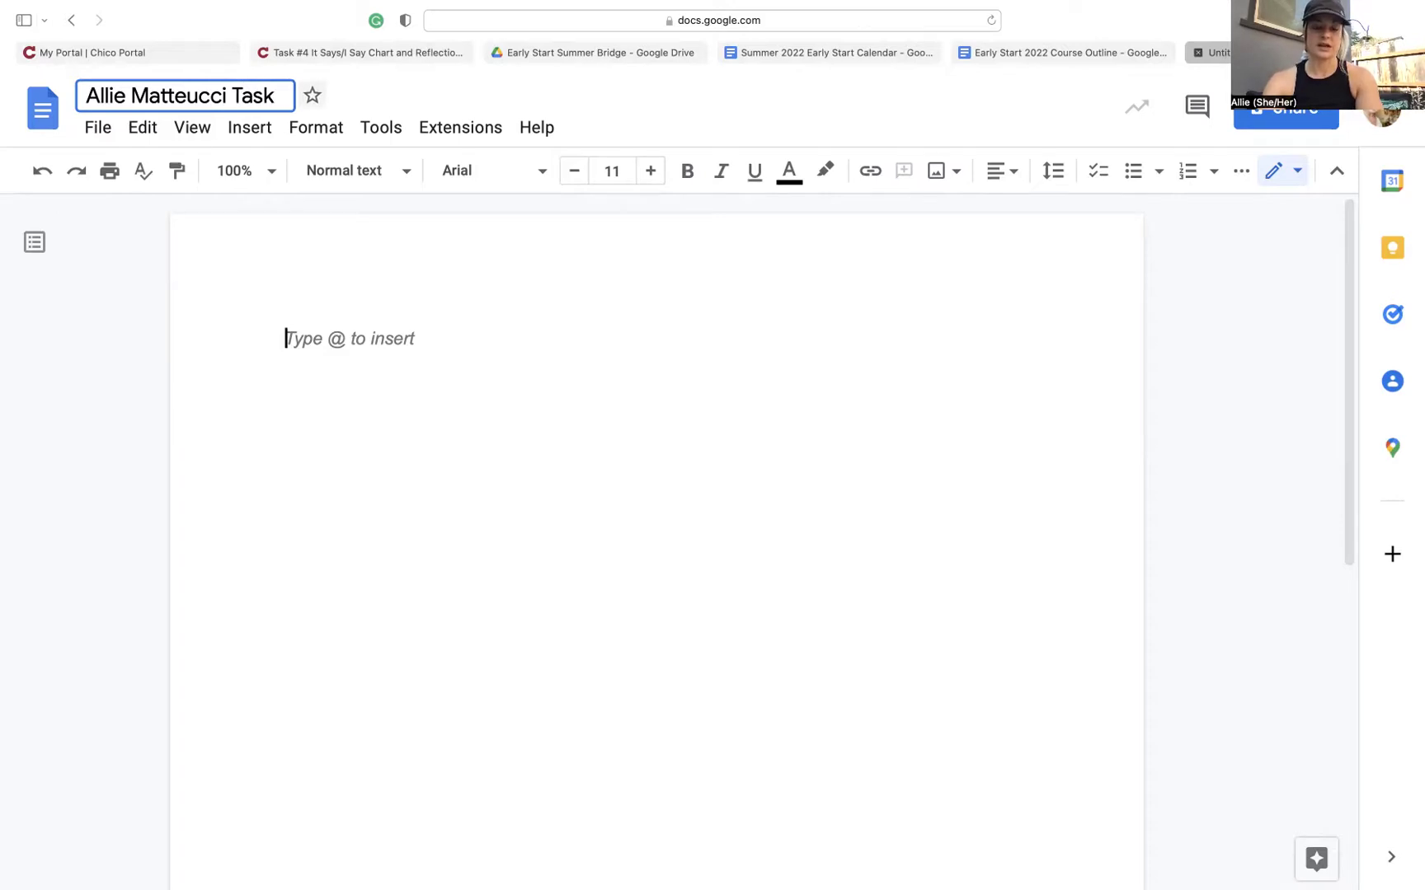
pyautogui.write('4')
pyautogui.click(263, 302)
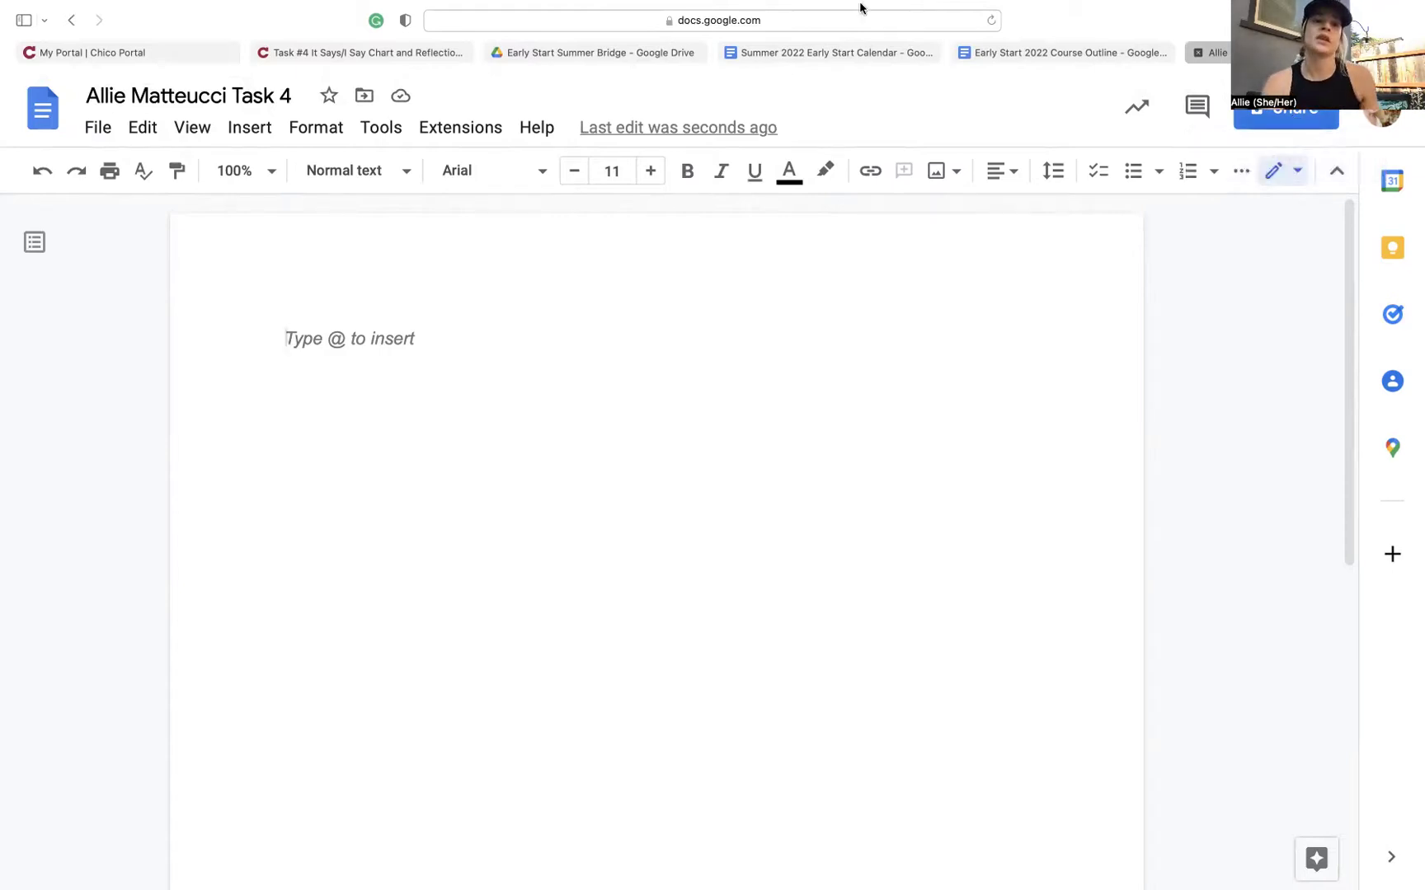
# Open Share for the Early Start Summer Bridge folder and select the owner's e-mail address.
pyautogui.click(614, 72)
pyautogui.click(513, 438)
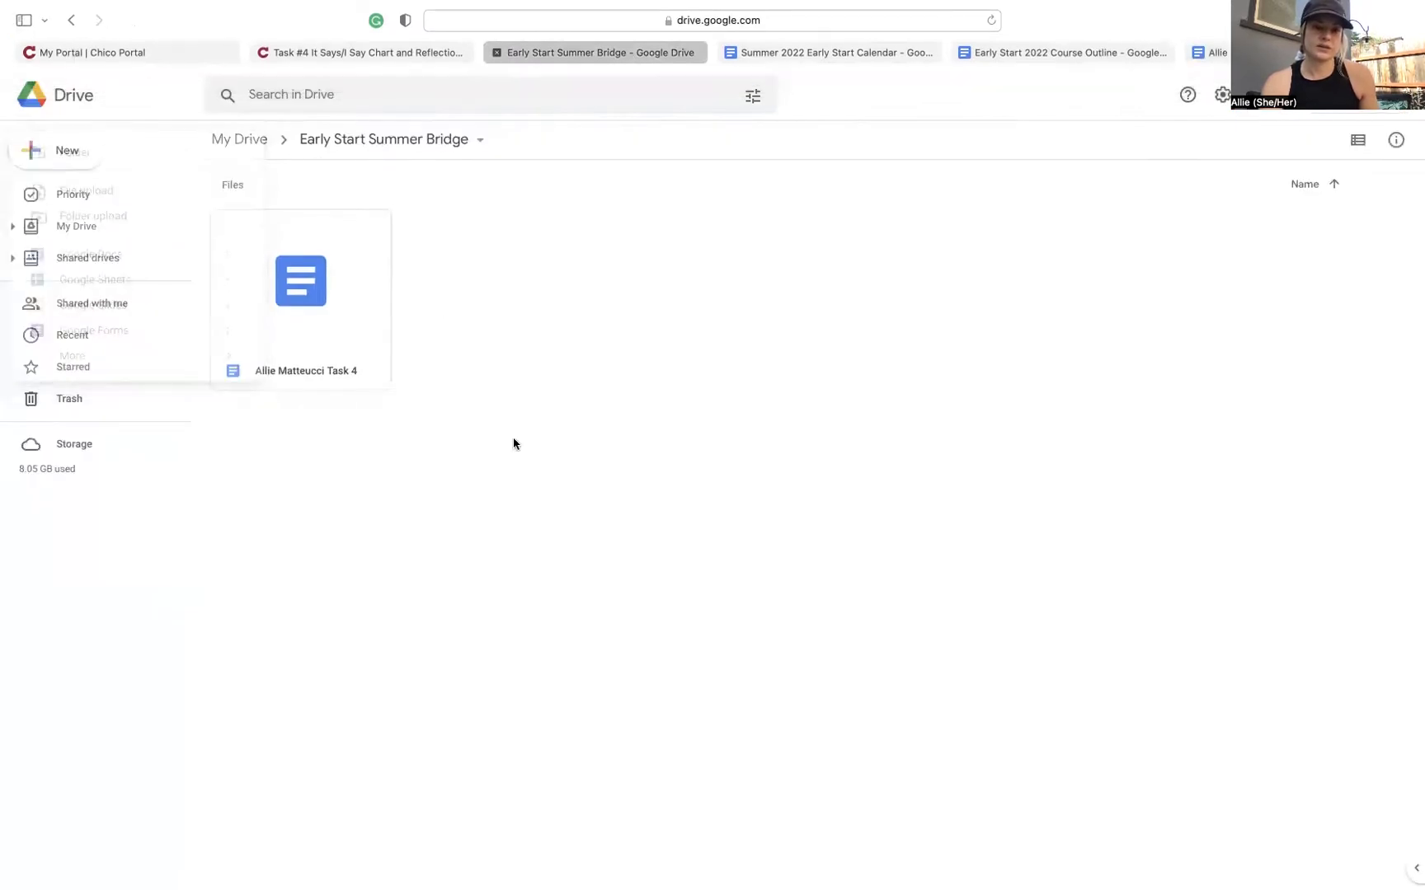
pyautogui.click(480, 140)
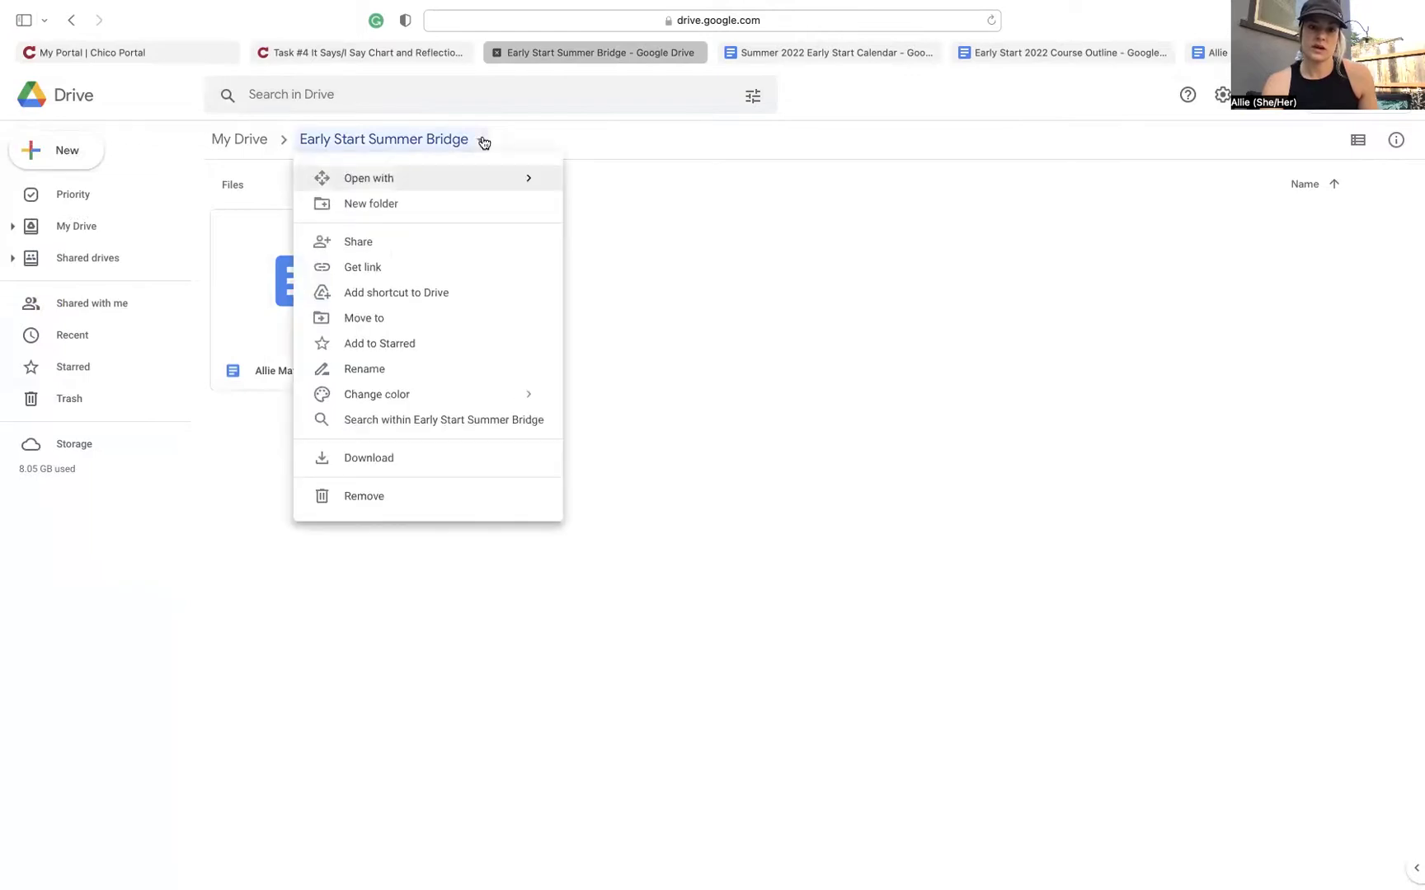
pyautogui.click(428, 242)
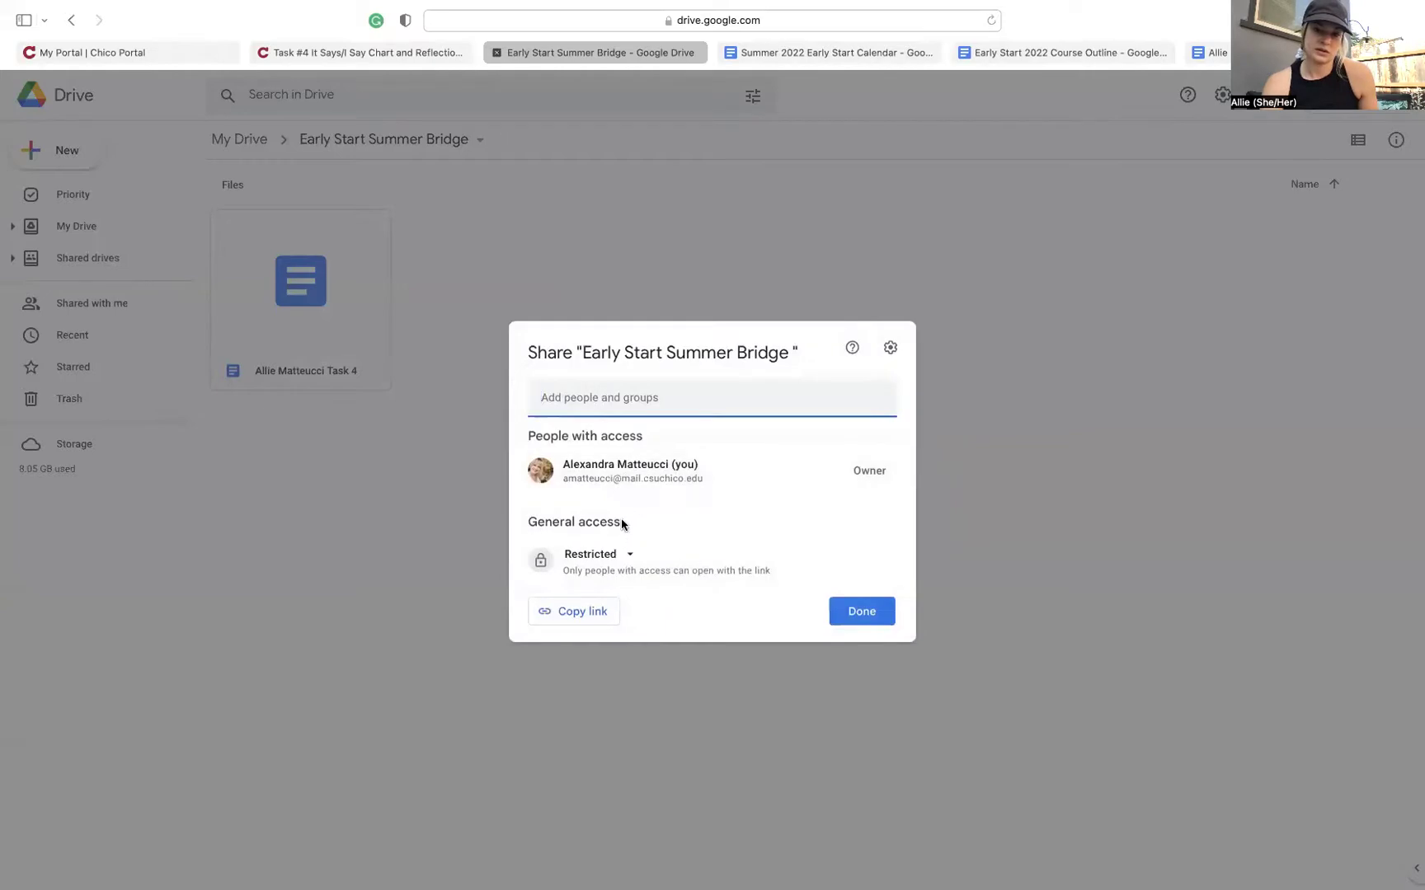
pyautogui.moveTo(671, 464)
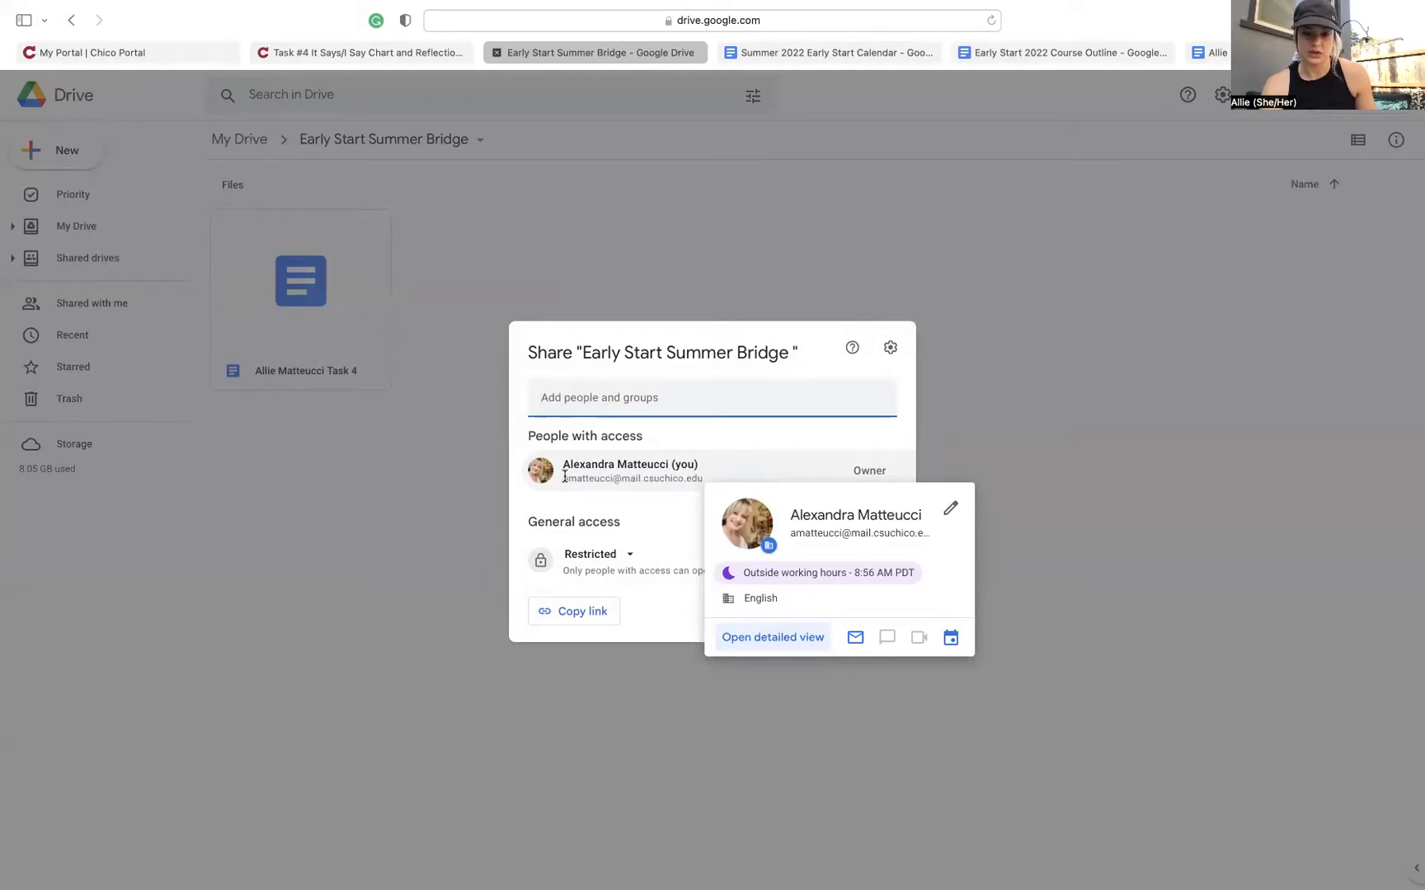
pyautogui.moveTo(561, 483); pyautogui.dragTo(707, 479)
pyautogui.press('super+c')
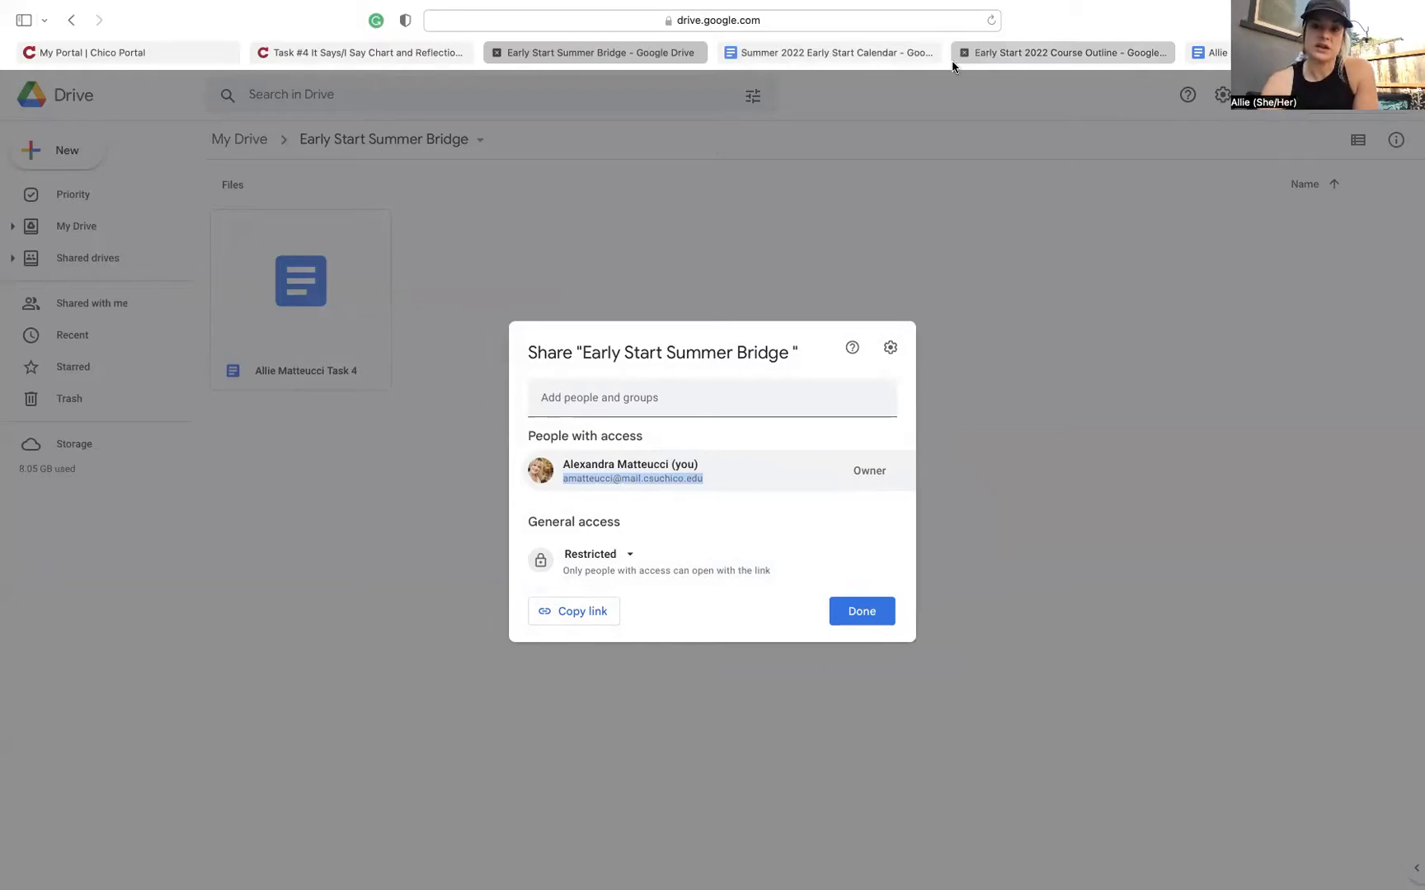
# Paste the owner's e-mail address on a new line after "multiple paragraphs." in the Course Outline.
pyautogui.click(789, 53)
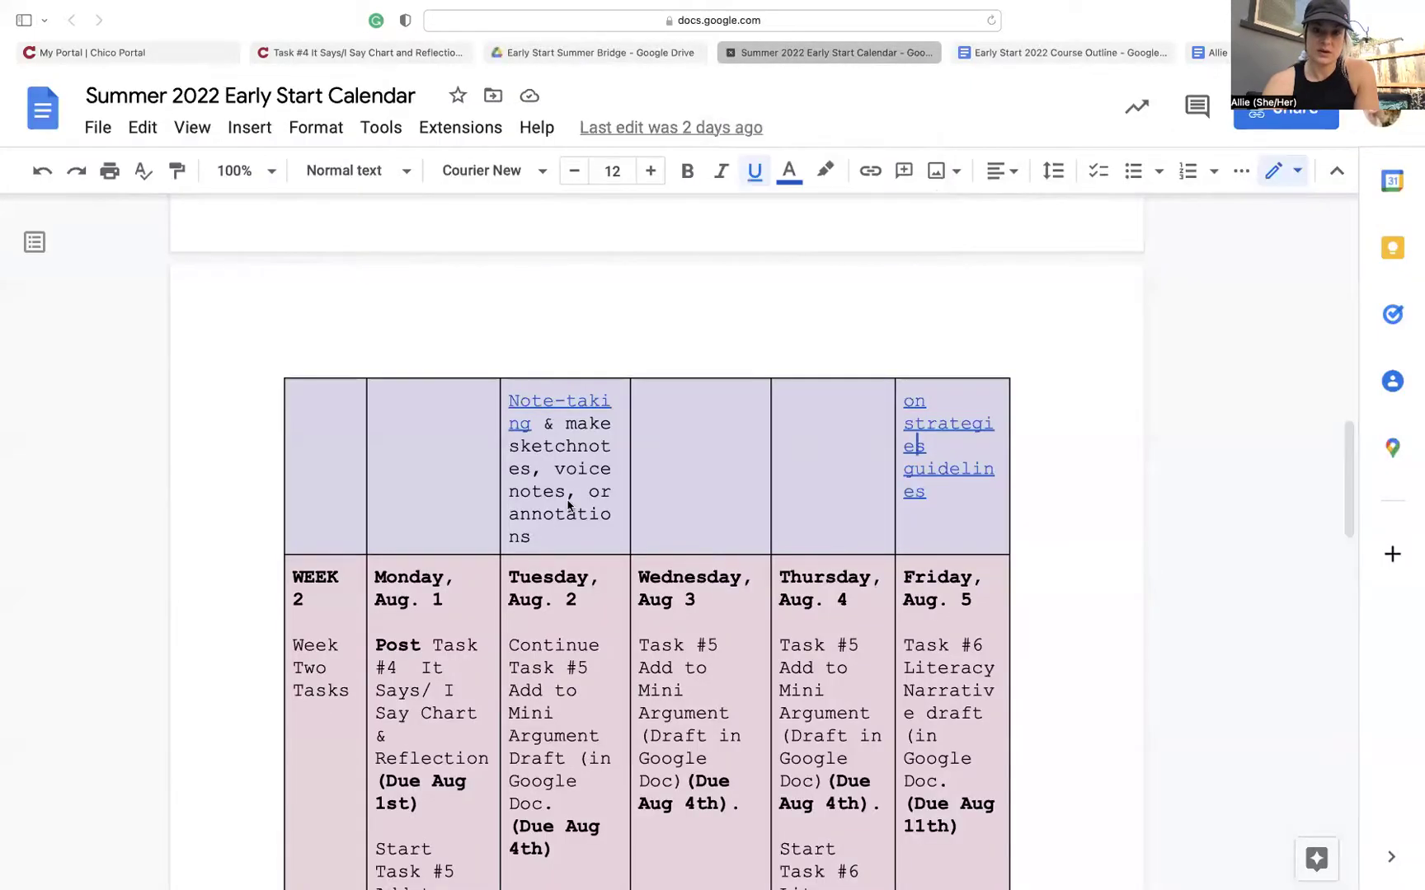
pyautogui.click(1071, 54)
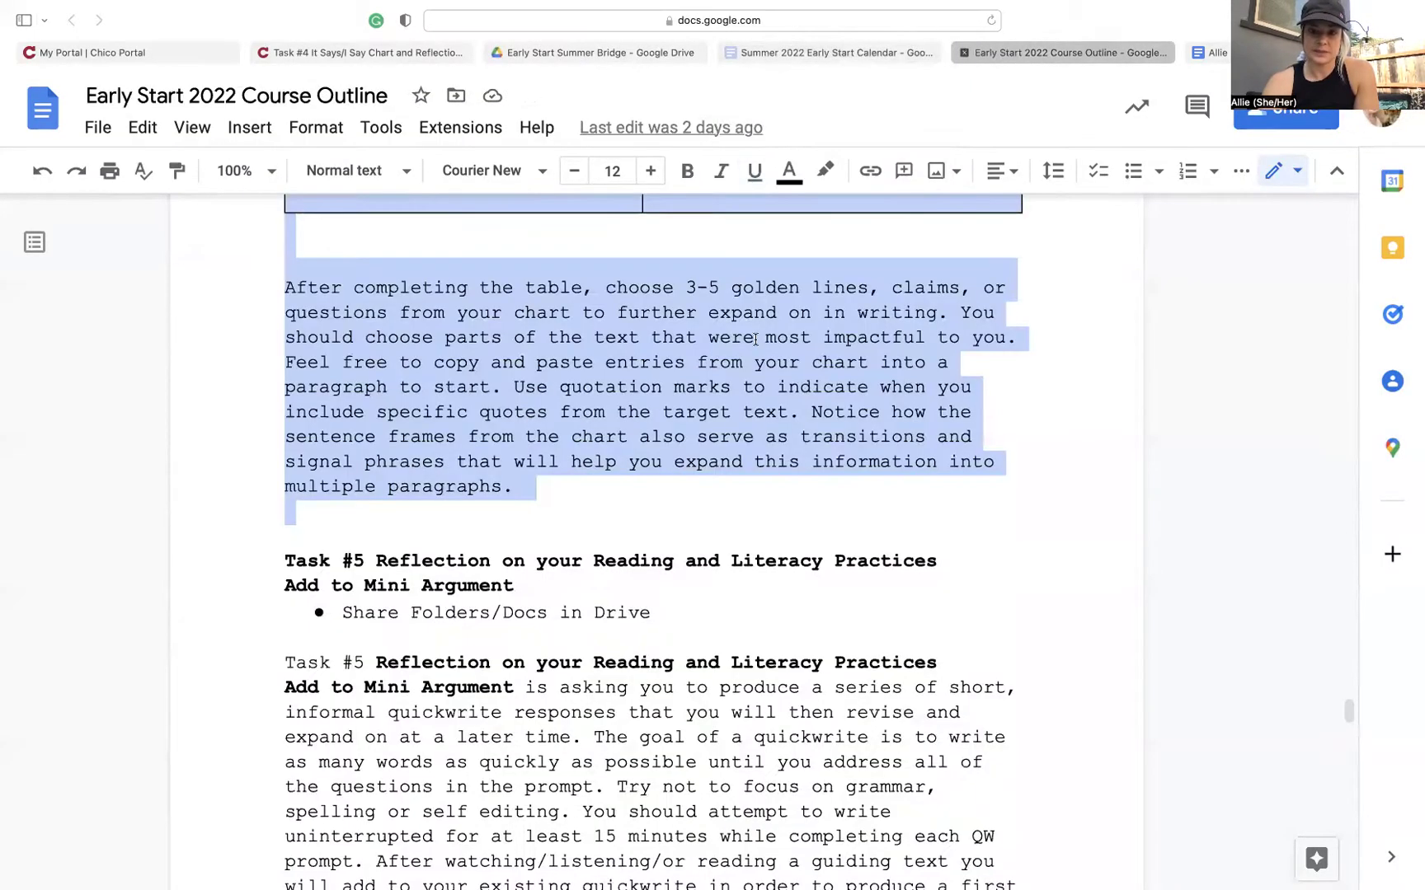
pyautogui.click(581, 489)
pyautogui.press('Return')
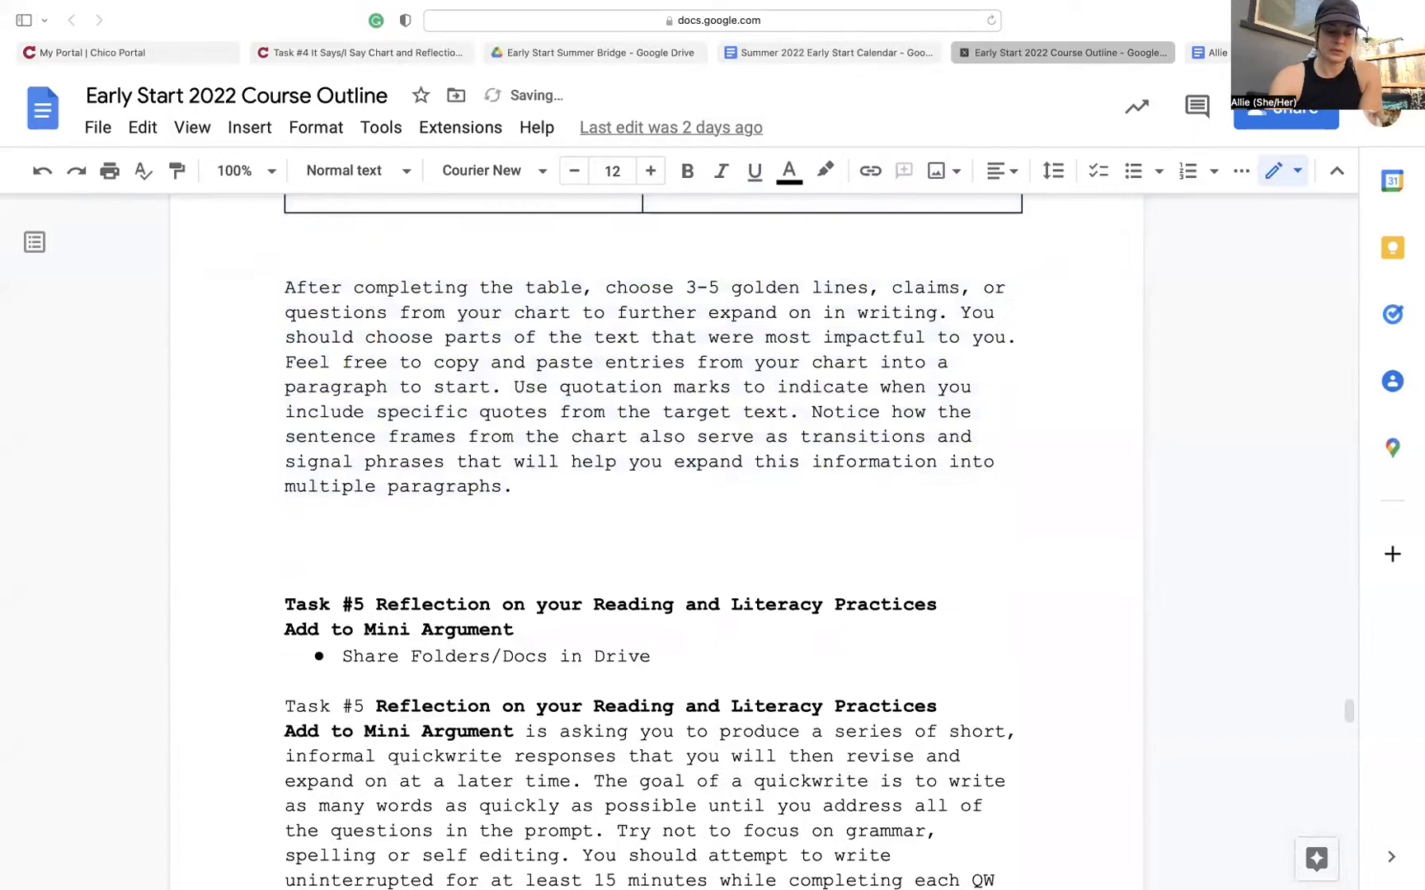
pyautogui.press('super+v')
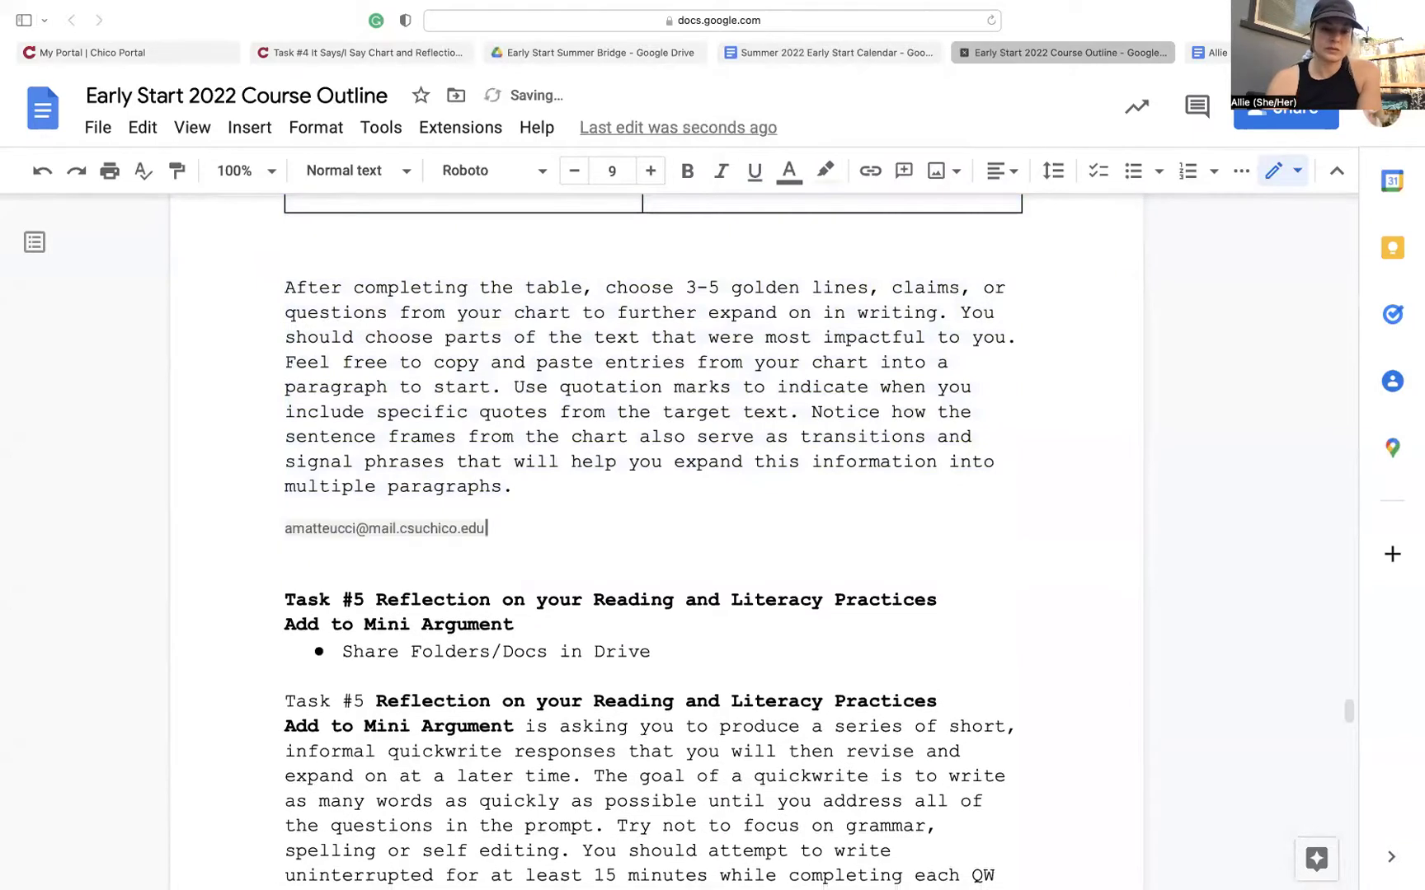
pyautogui.click(404, 54)
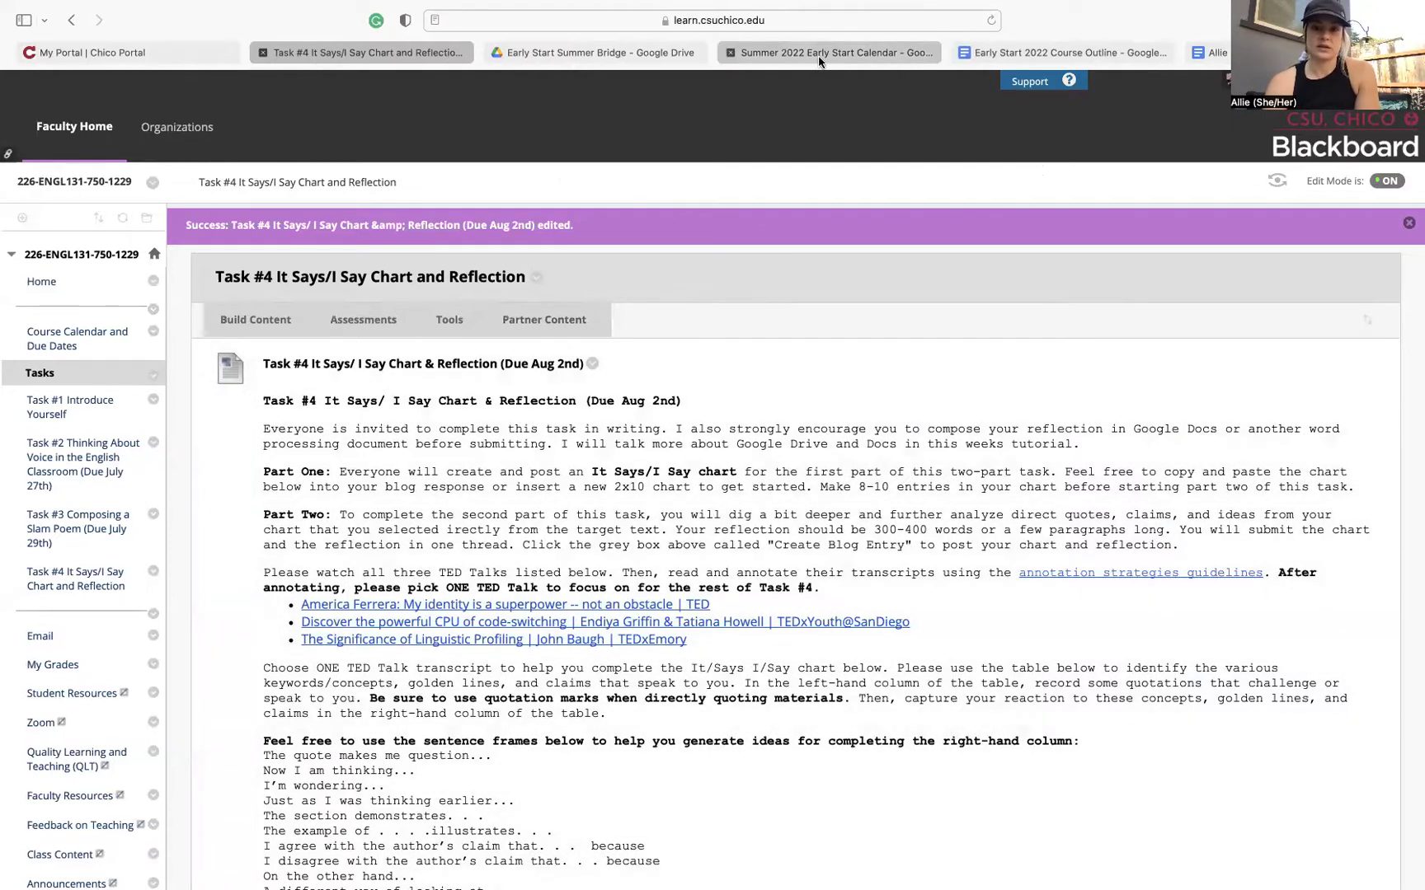
pyautogui.click(593, 52)
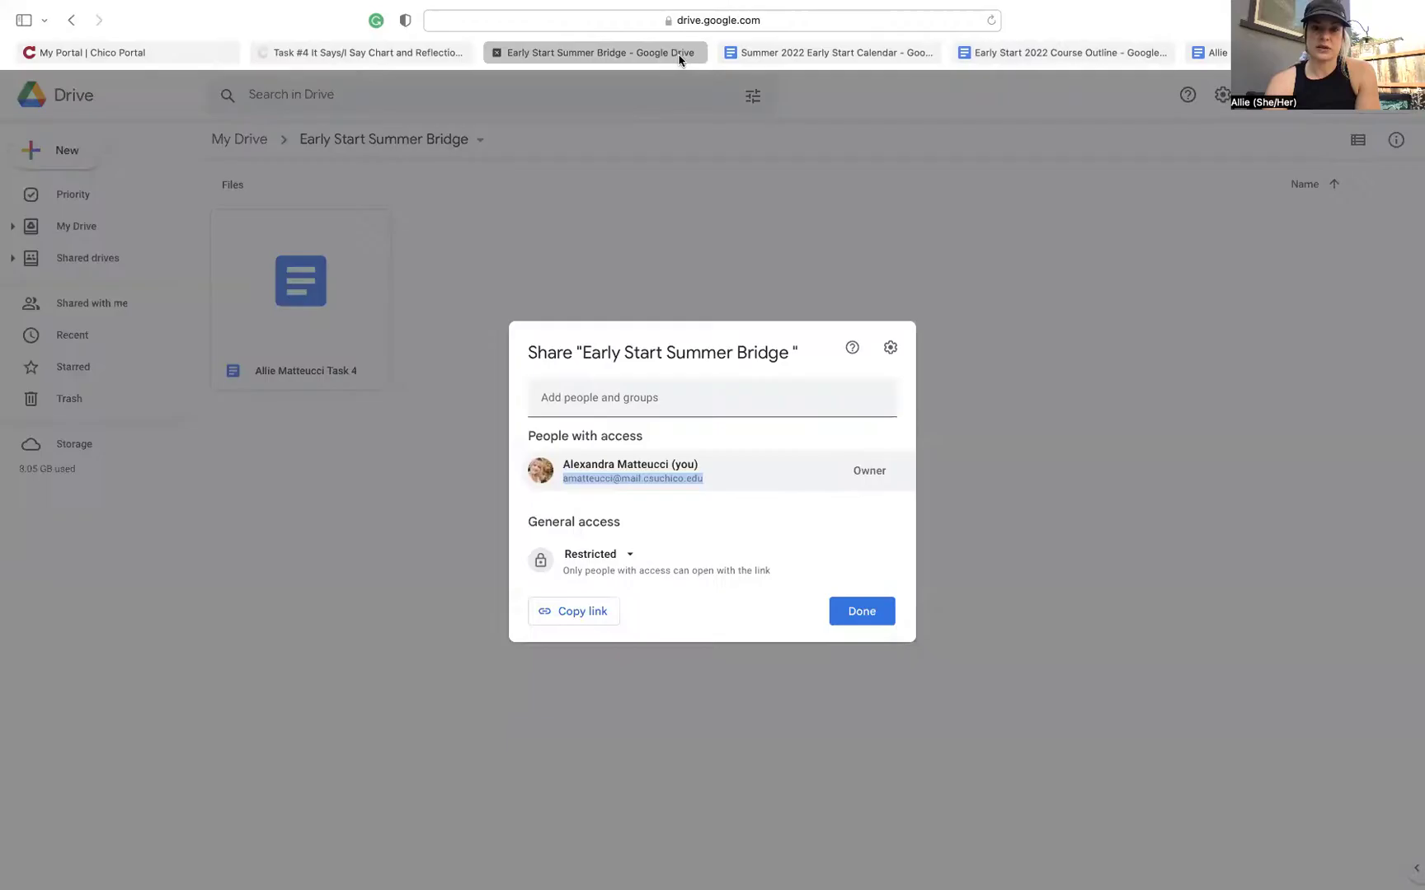
# Close the folder's sharing dialog, browse Shared with me, and return to the Course Outline.
pyautogui.click(876, 616)
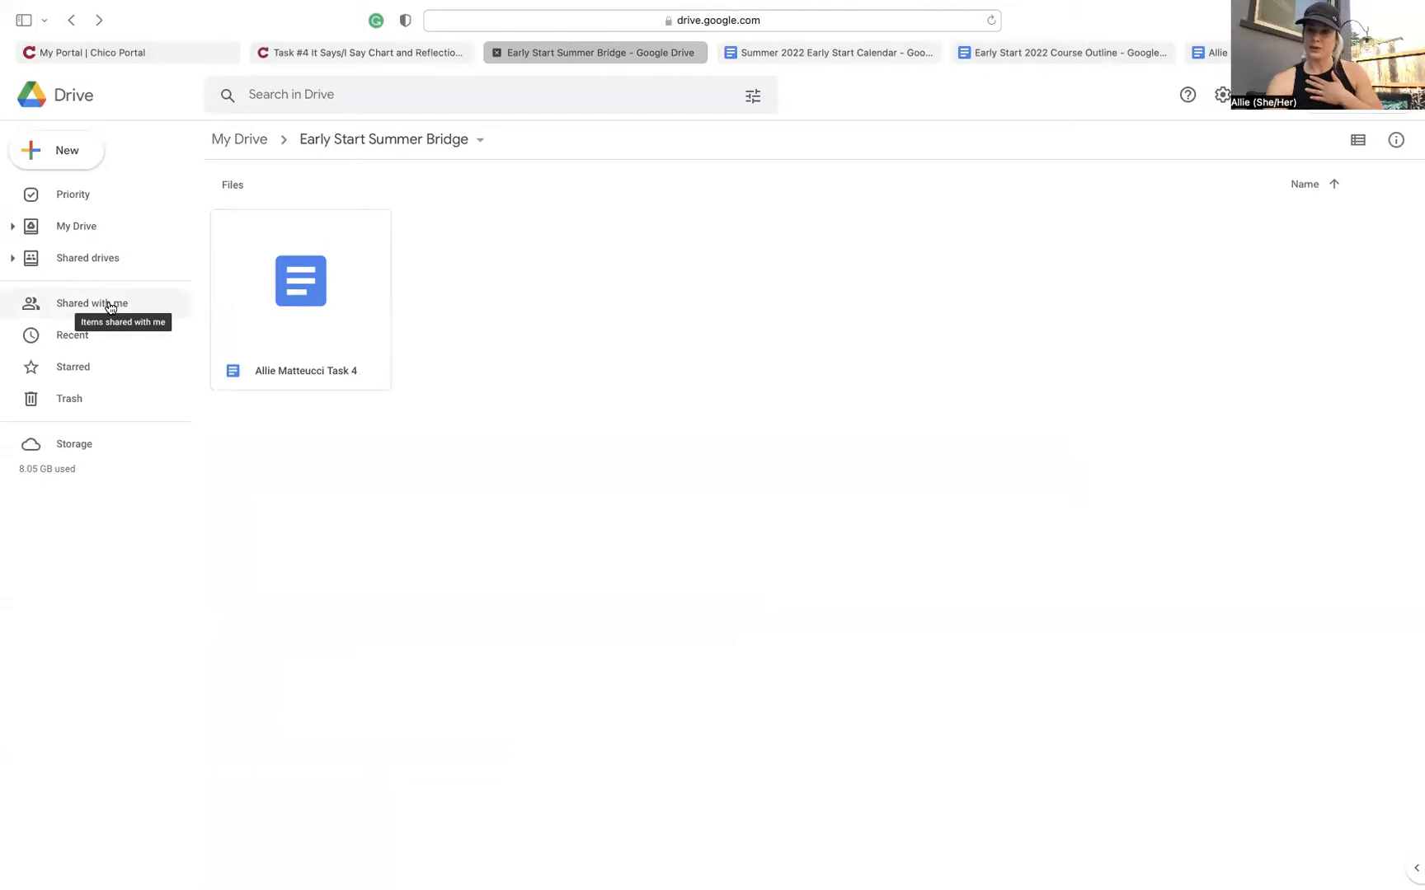
pyautogui.click(109, 305)
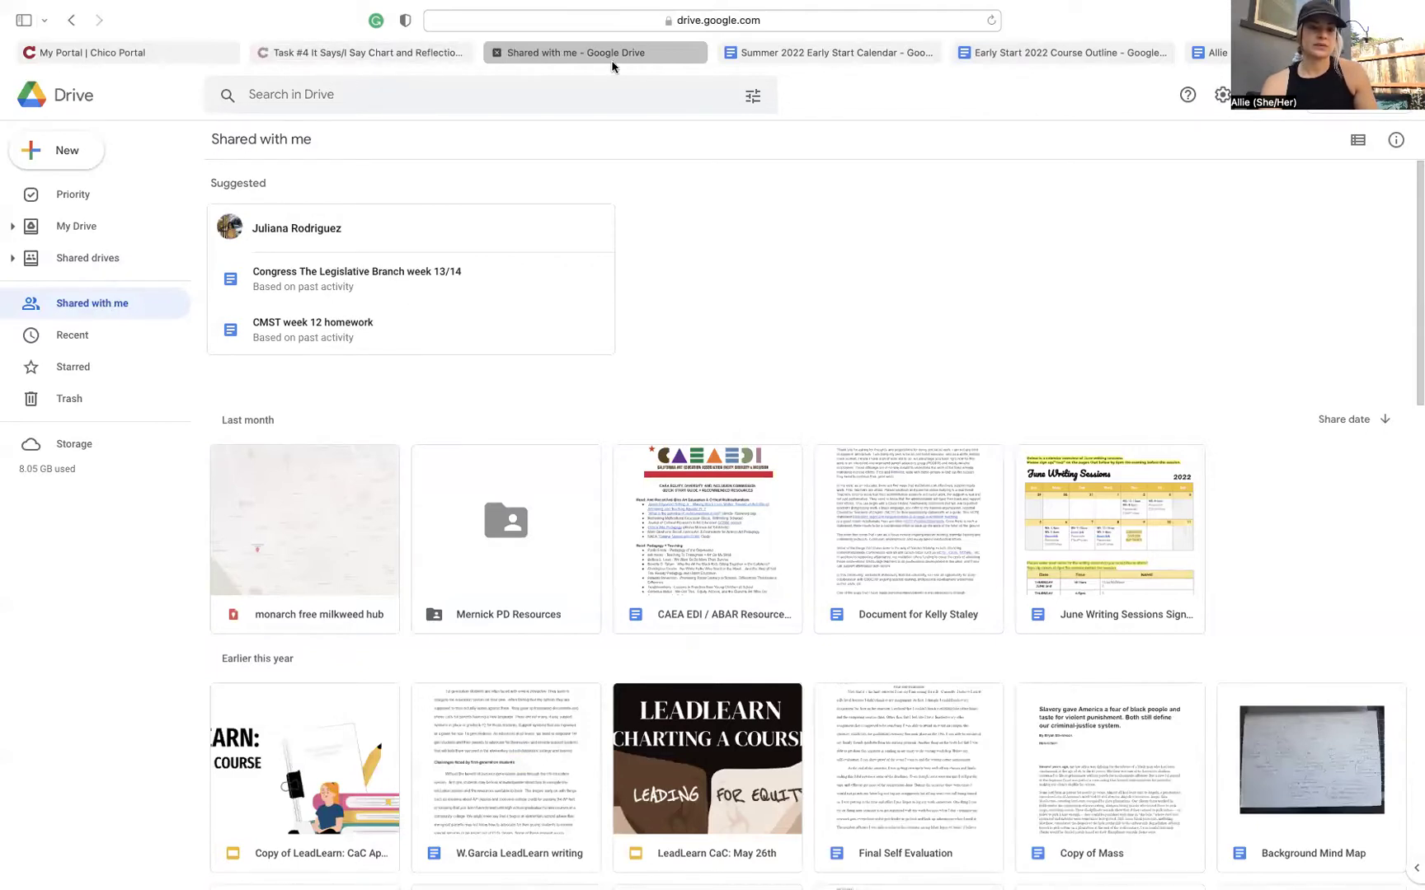
pyautogui.click(820, 52)
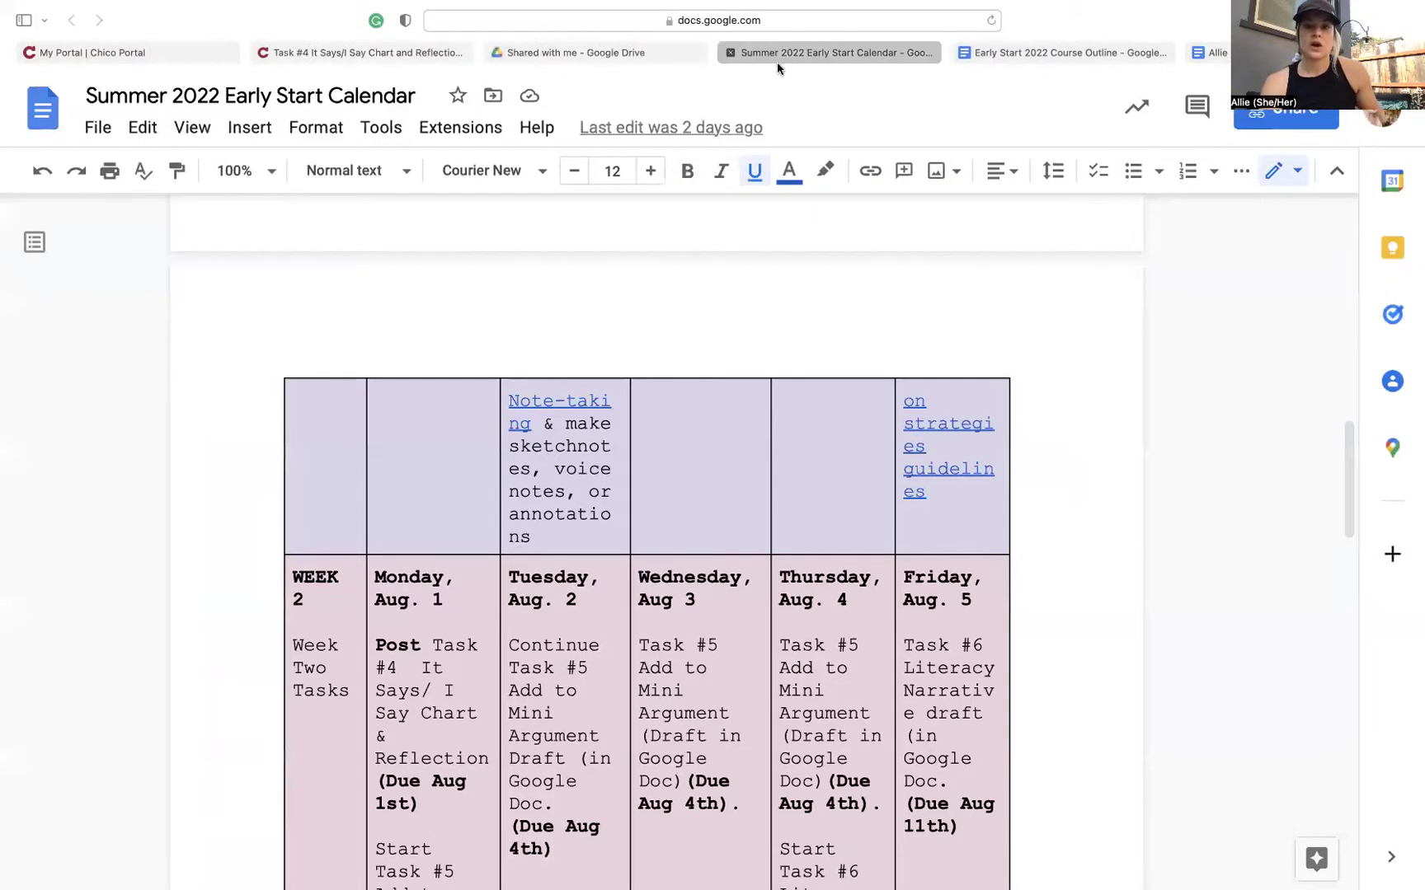
pyautogui.click(1071, 53)
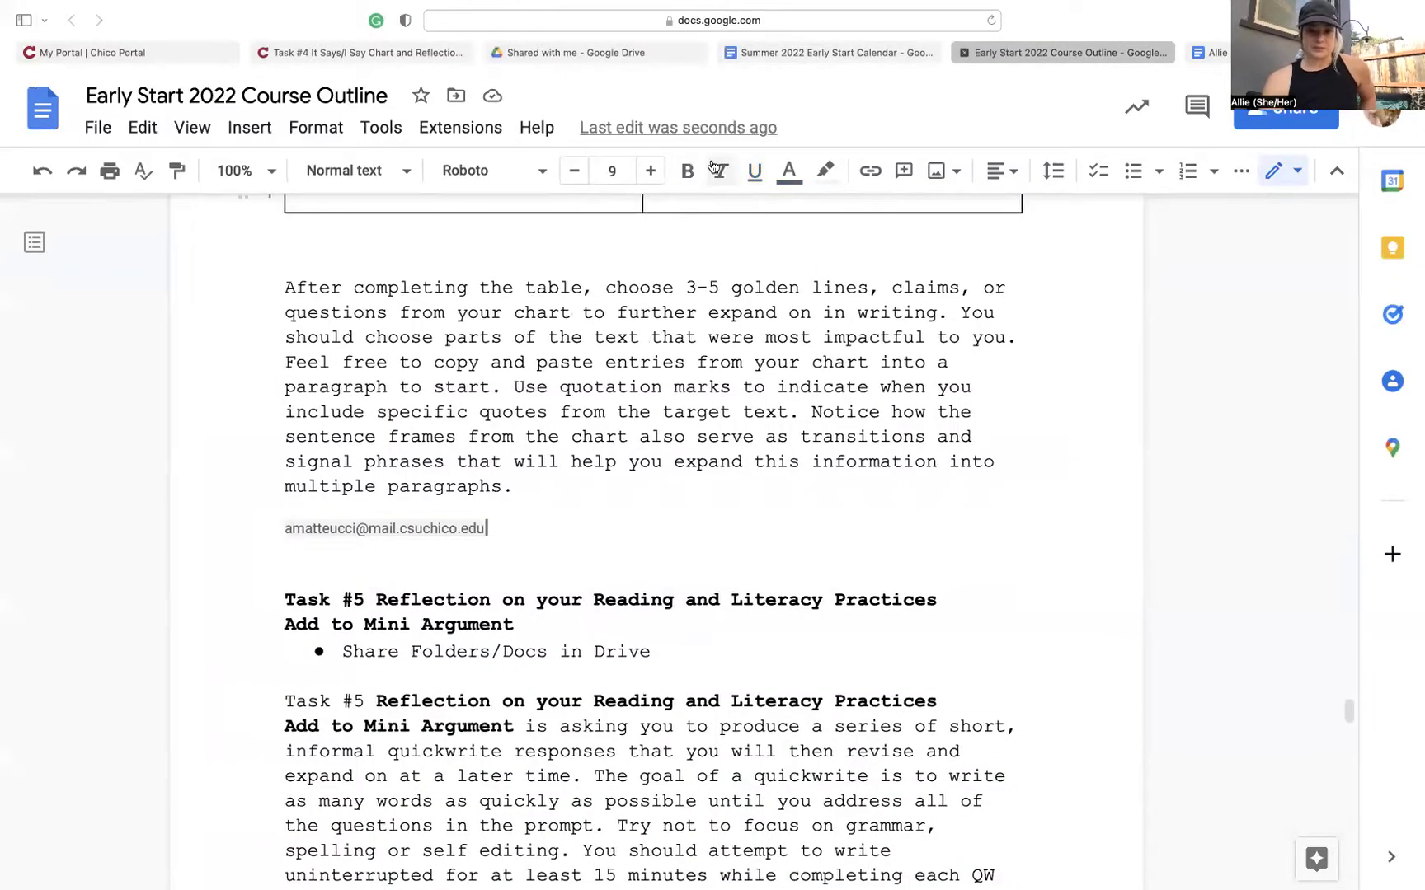
# Return from the Summer 2022 Calendar to the blank Task 4 document.
pyautogui.click(843, 54)
pyautogui.click(1212, 52)
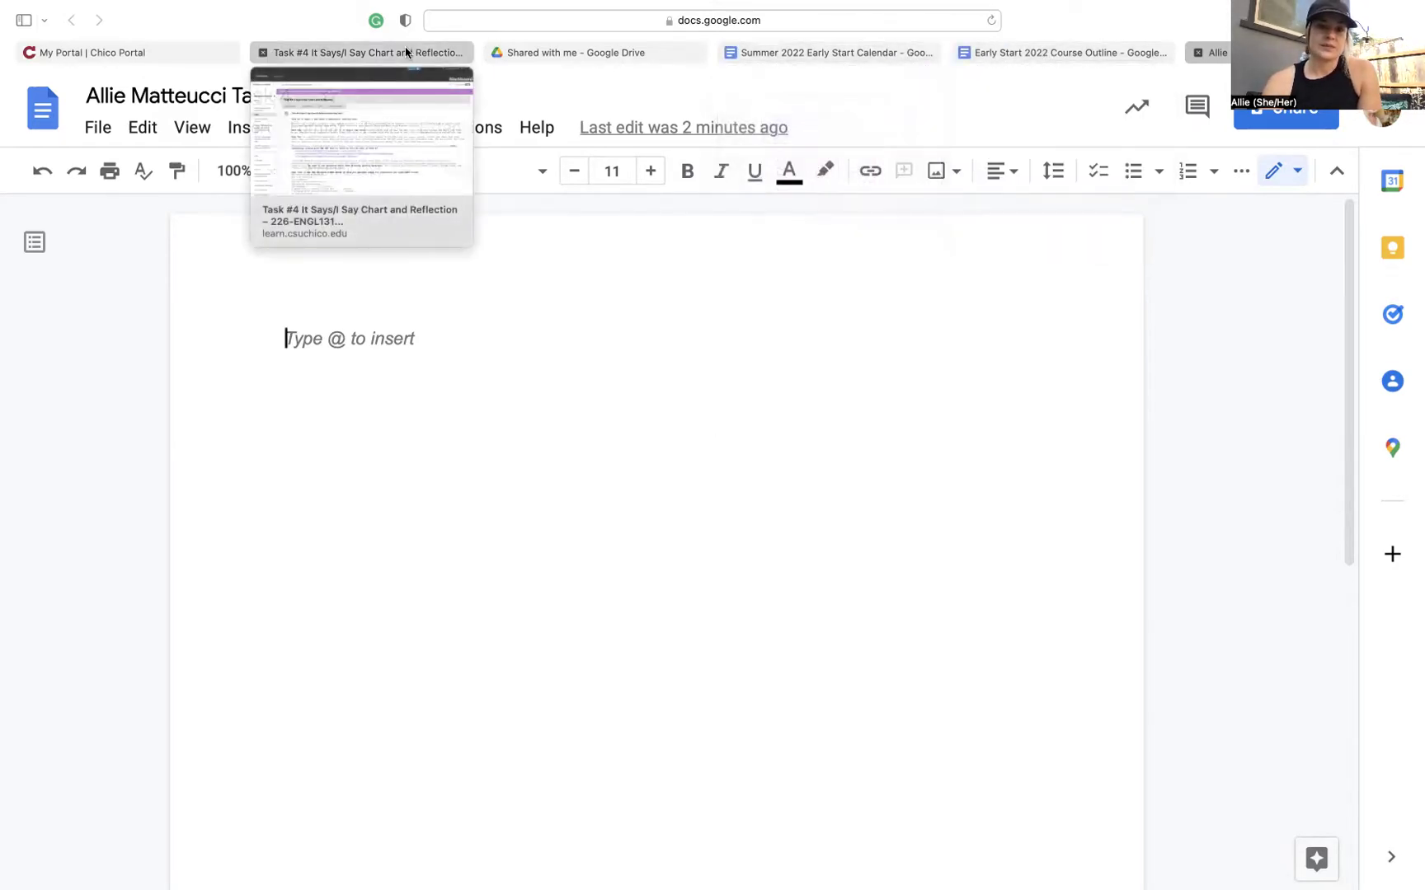
# Select the It Says/I Say chart on Blackboard's Task #4 page and bring it into the Task 4 document.
pyautogui.click(356, 53)
pyautogui.scroll(-2, 301, 528)
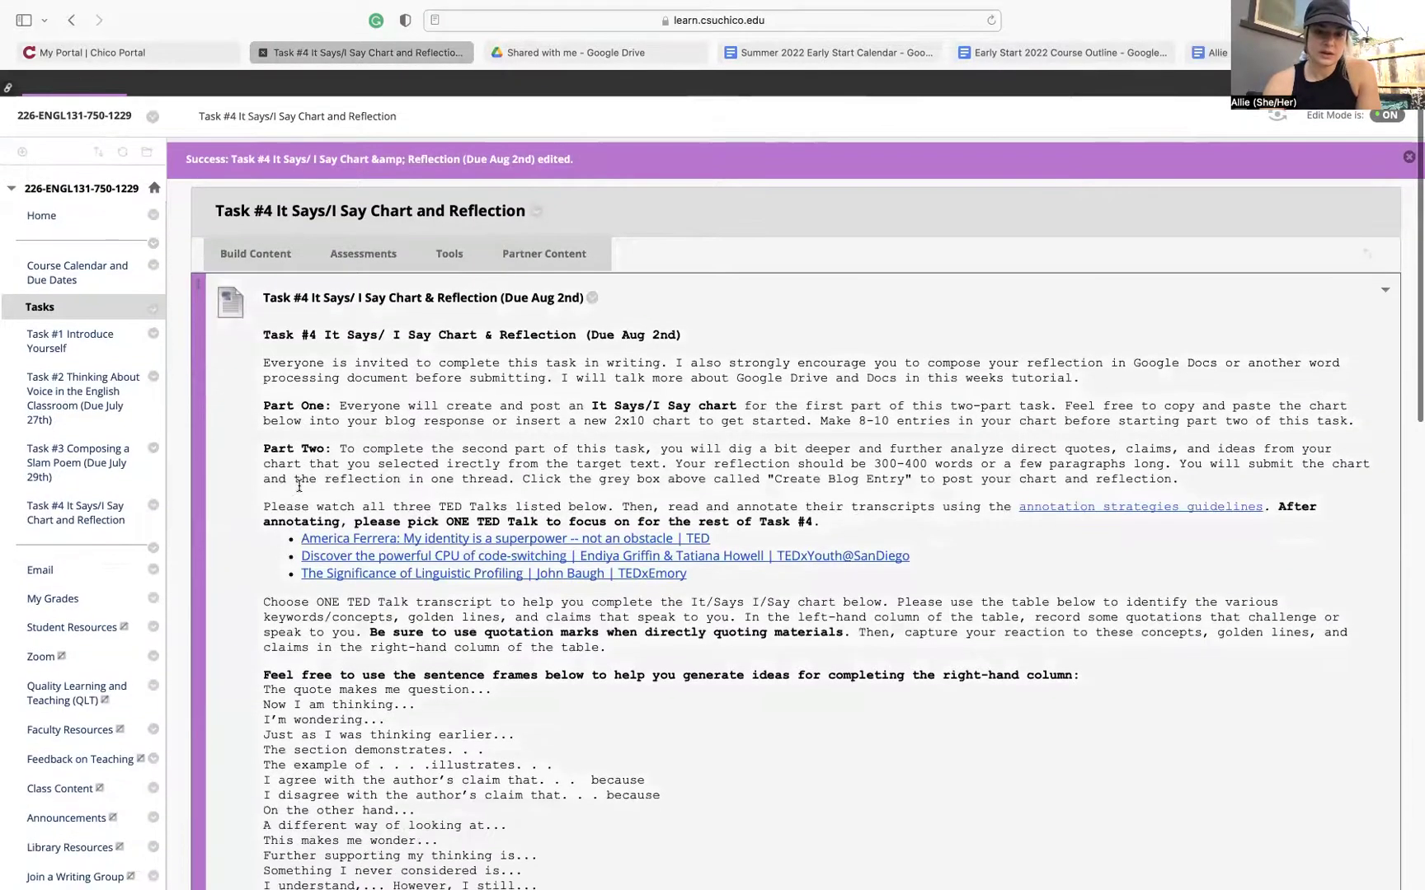
pyautogui.moveTo(325, 405); pyautogui.dragTo(736, 429)
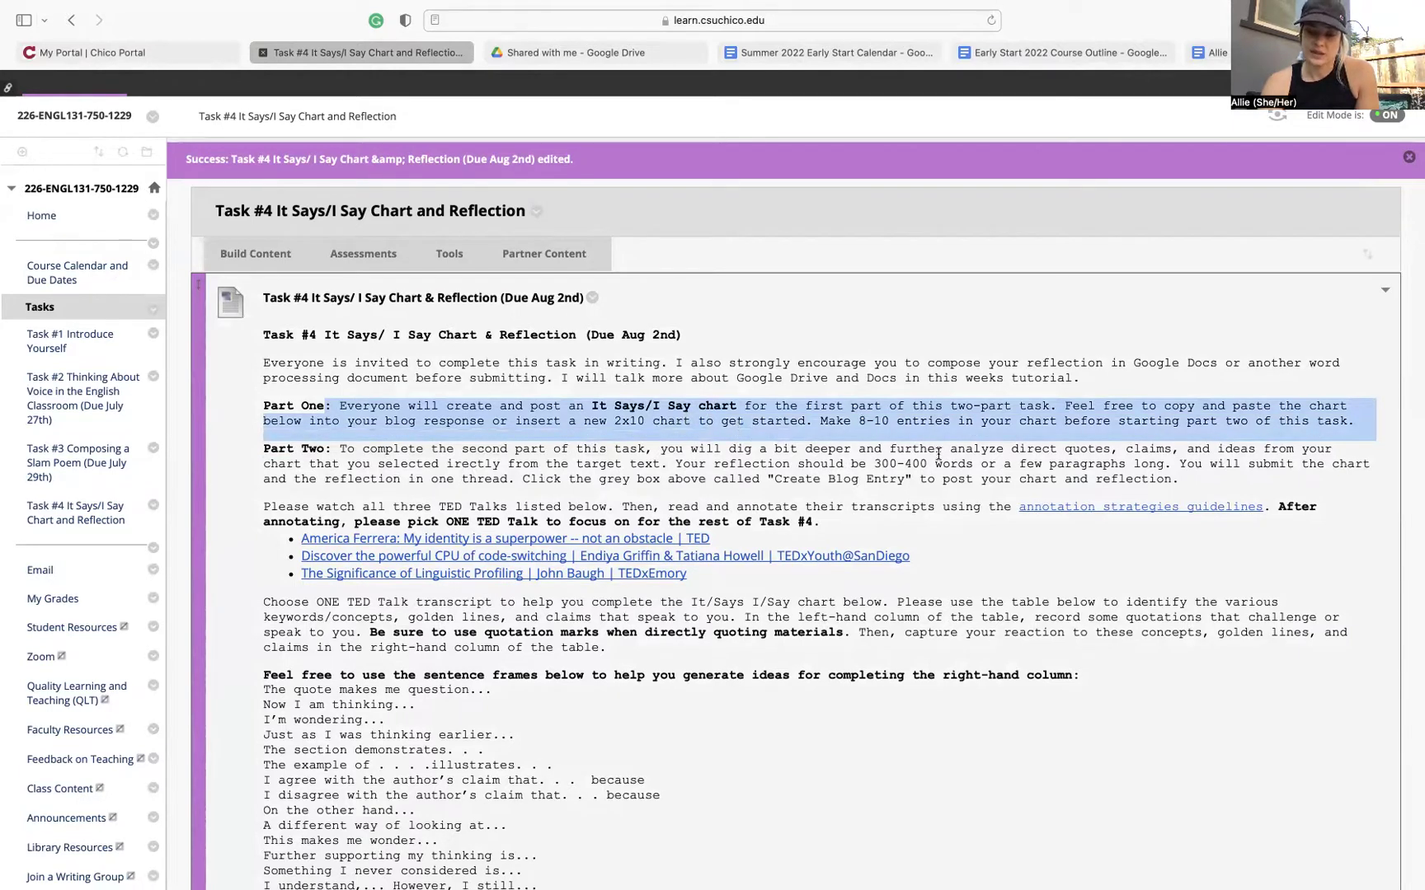
pyautogui.scroll(-2, 938, 454)
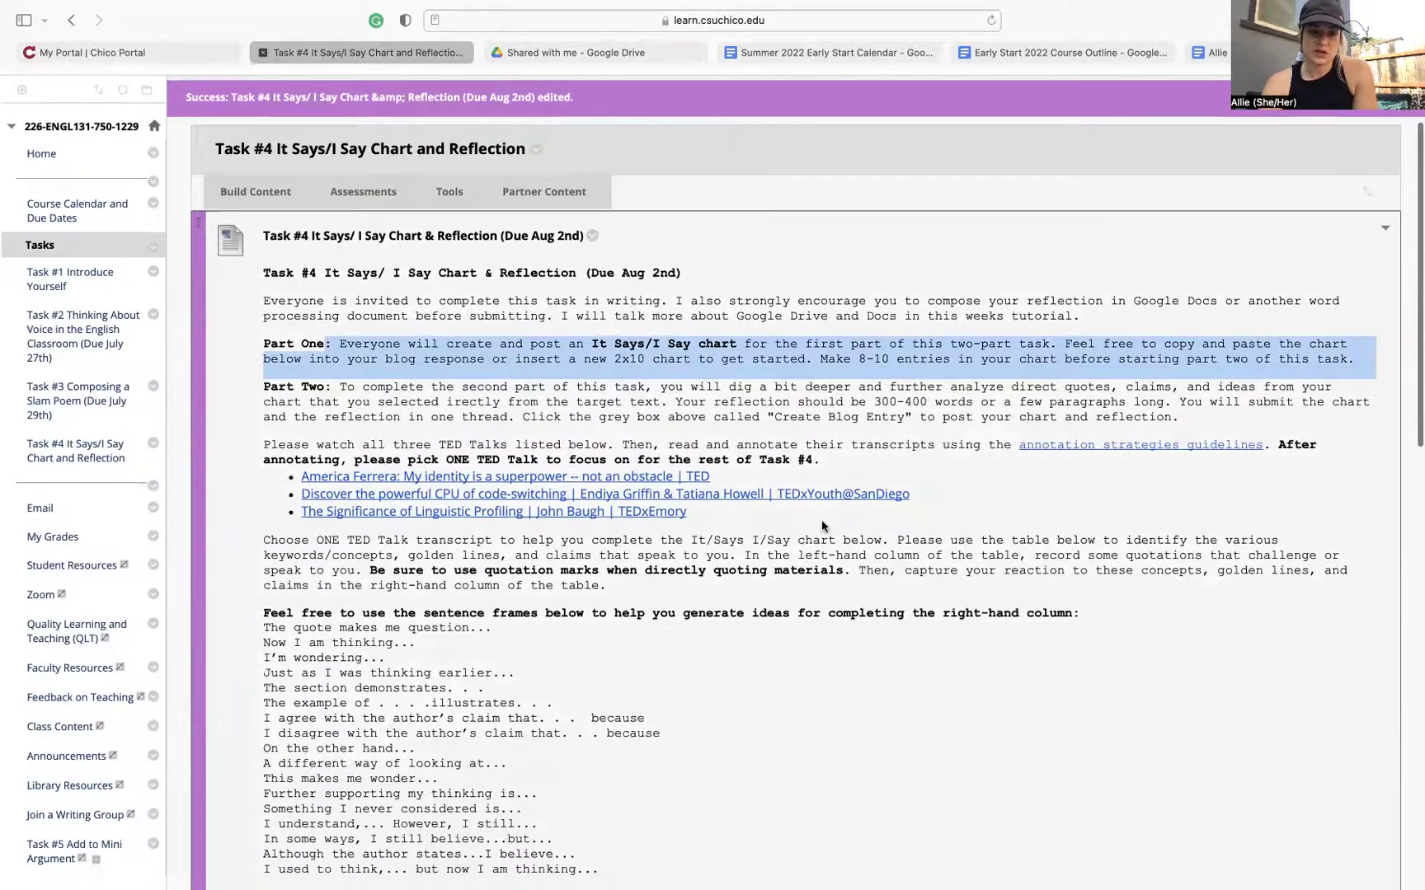
pyautogui.scroll(-3, 821, 526)
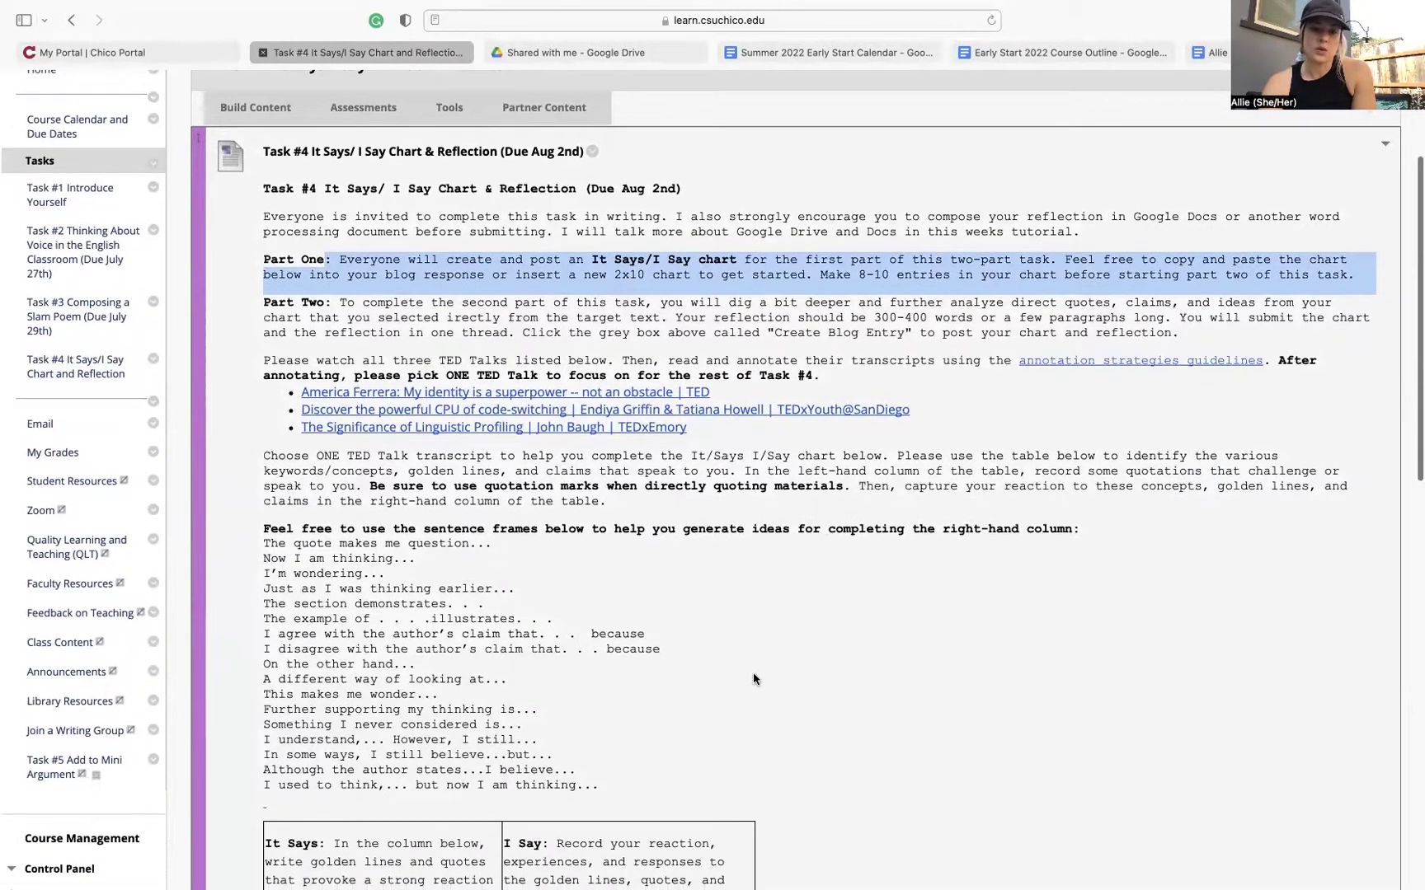
pyautogui.scroll(-1, 753, 678)
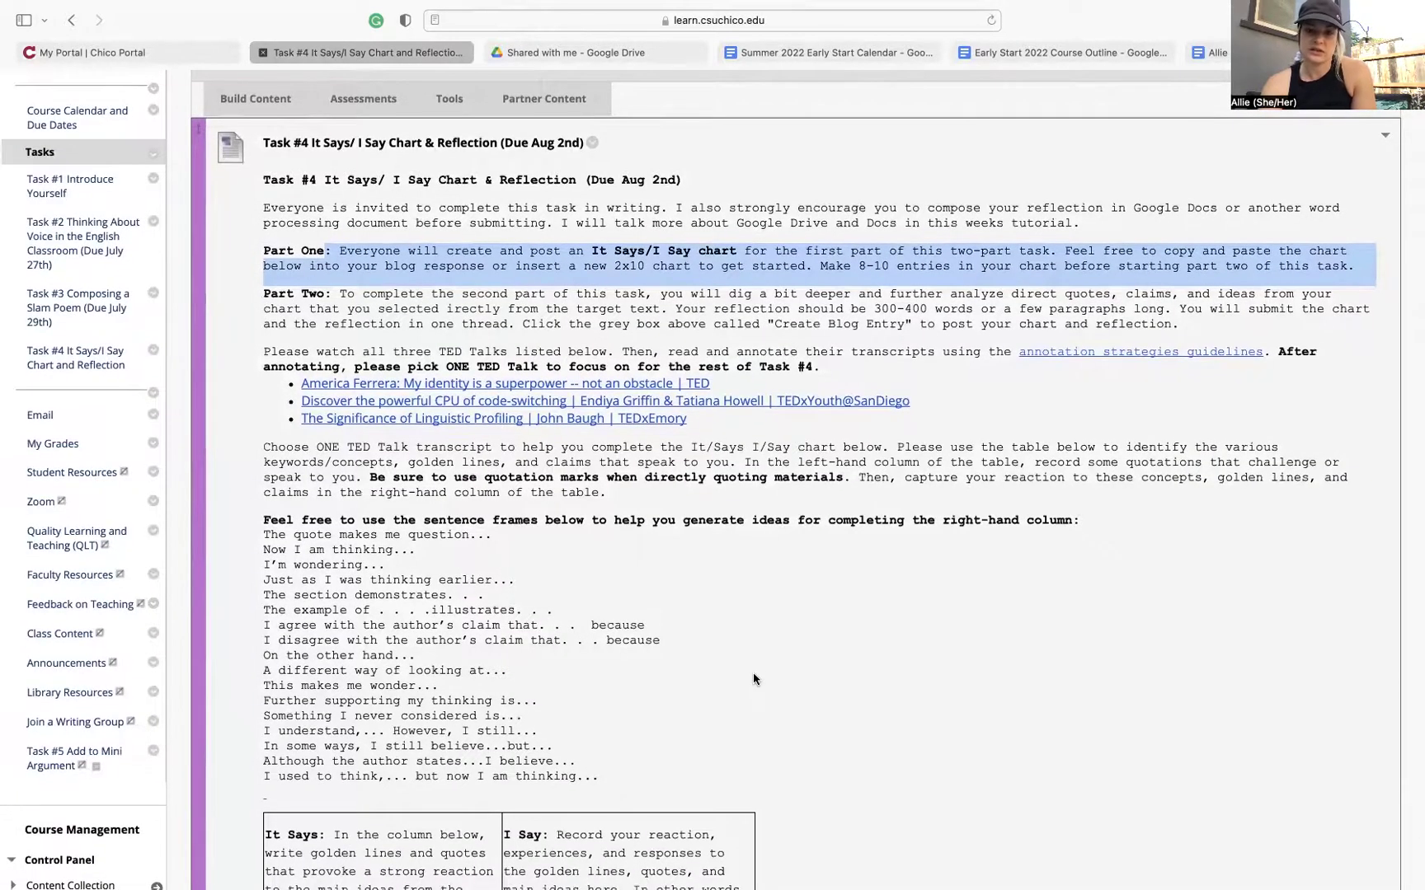
pyautogui.scroll(-1, 753, 679)
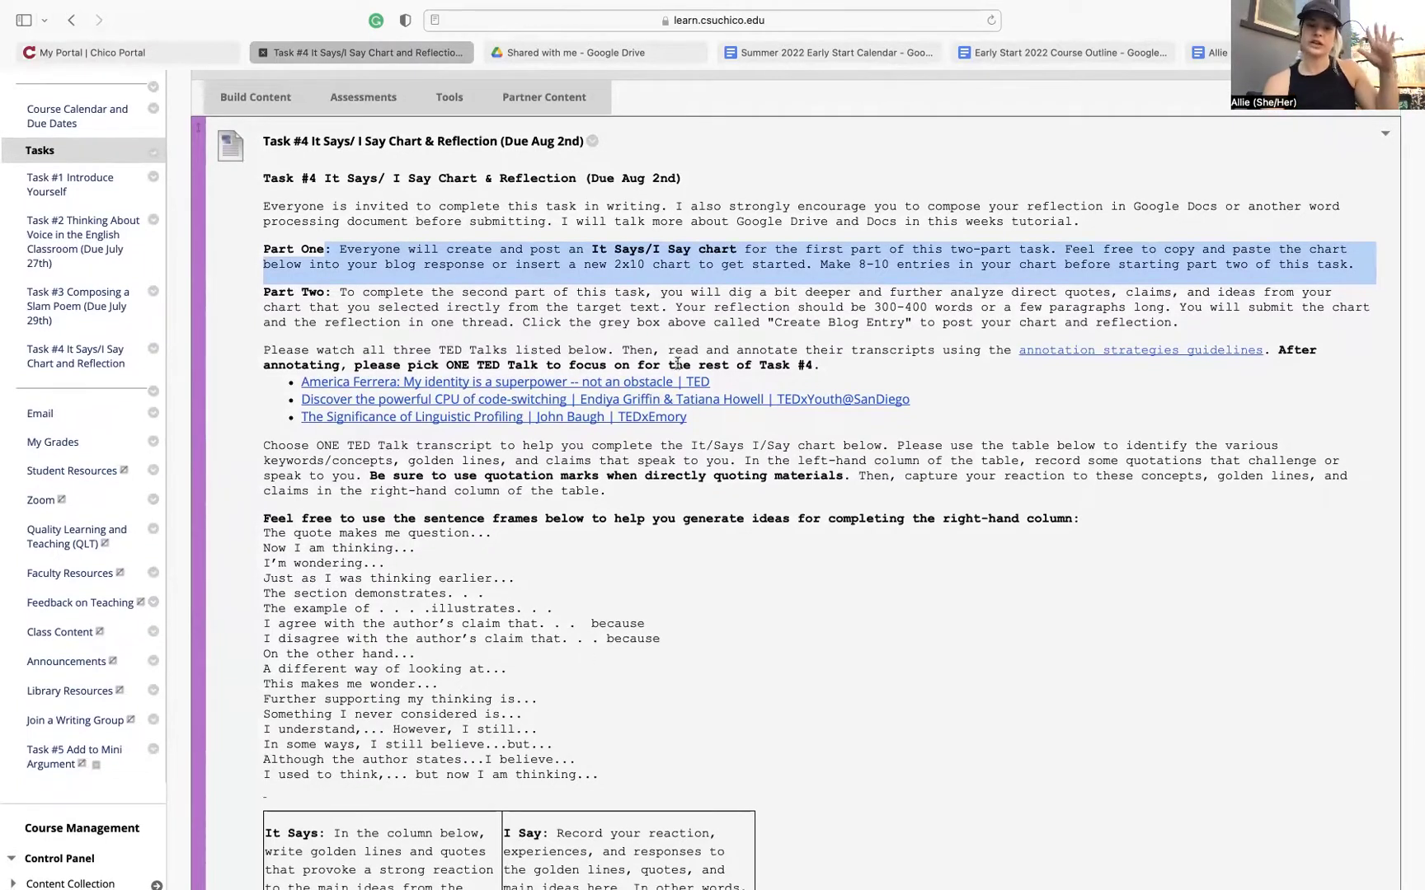
pyautogui.scroll(-10, 676, 387)
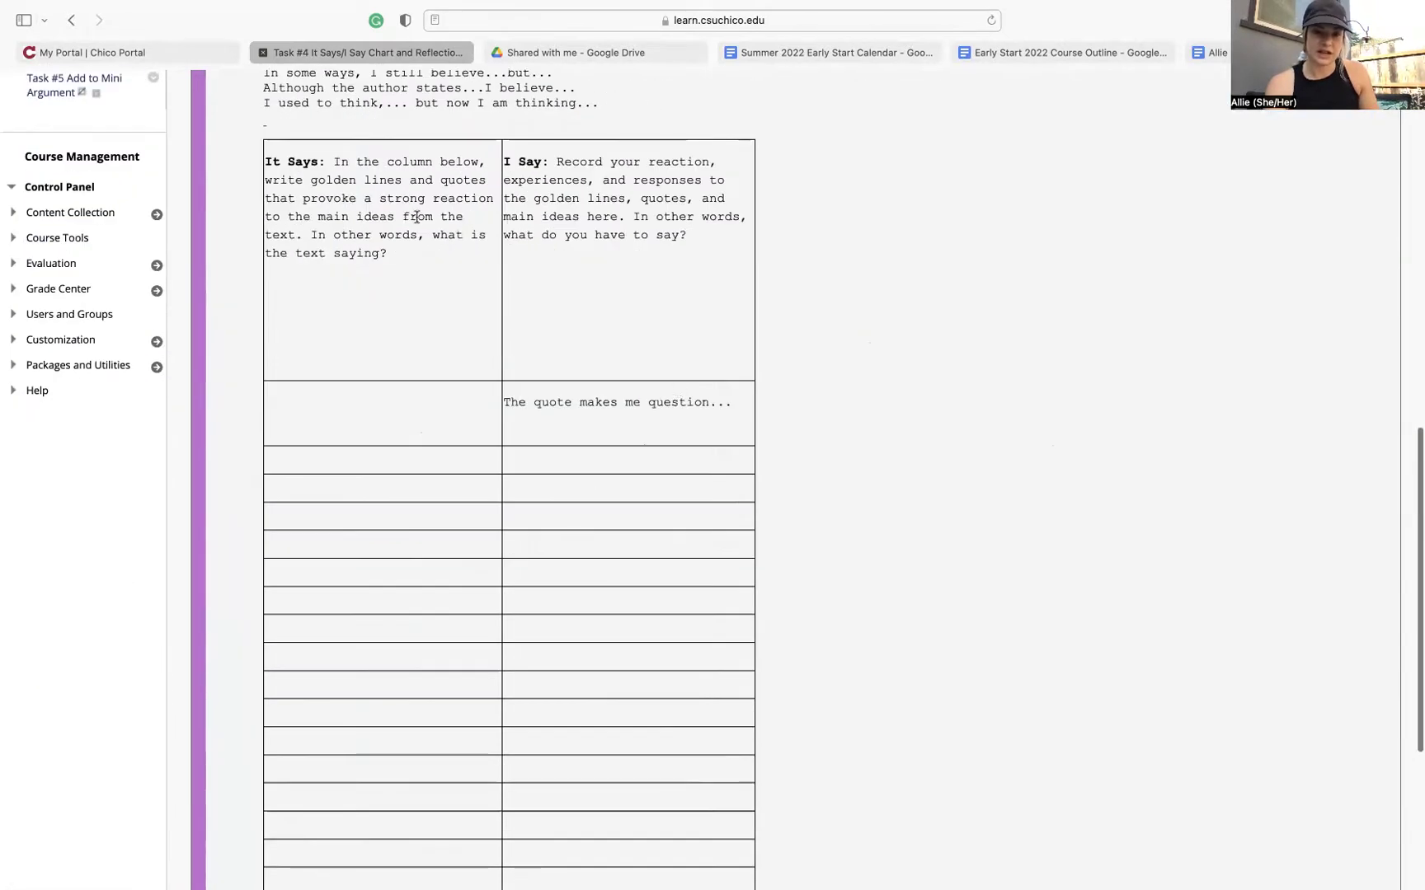
pyautogui.moveTo(296, 132); pyautogui.dragTo(788, 757)
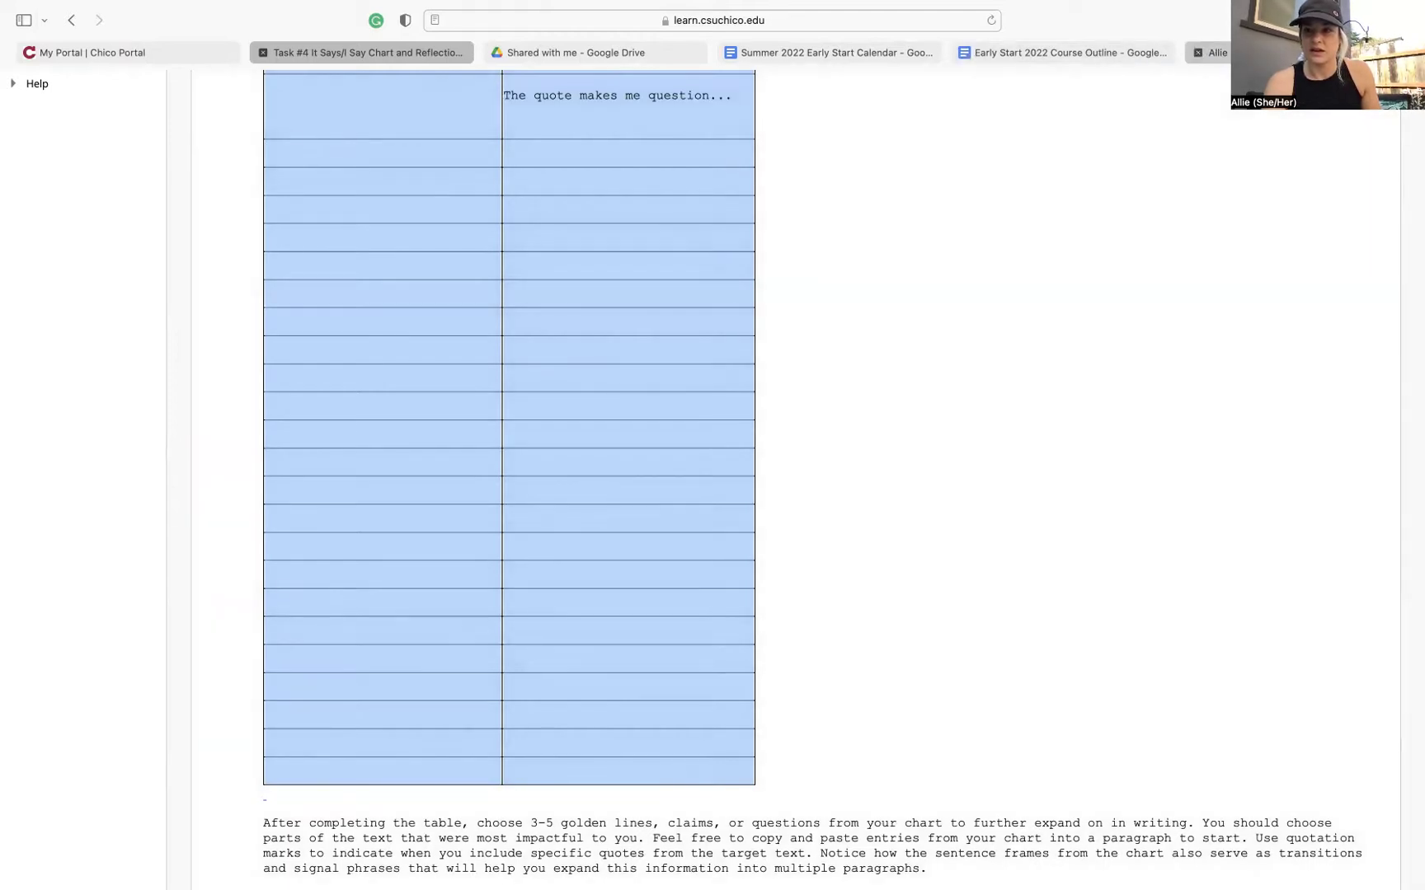
pyautogui.hotkey('ctrl', 'Tab')
pyautogui.scroll(8, 574, 378)
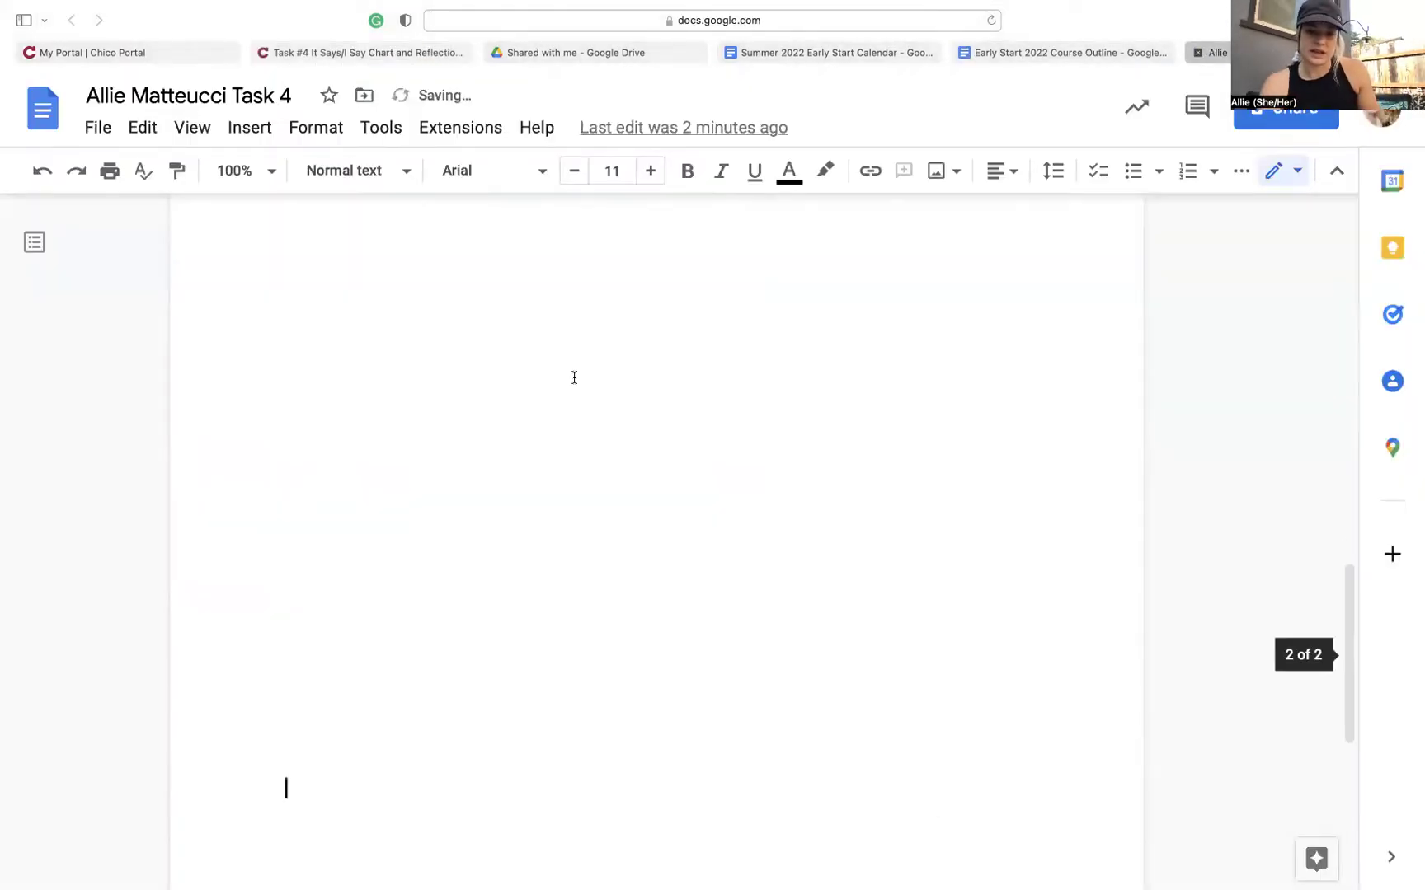
pyautogui.scroll(3, 511, 408)
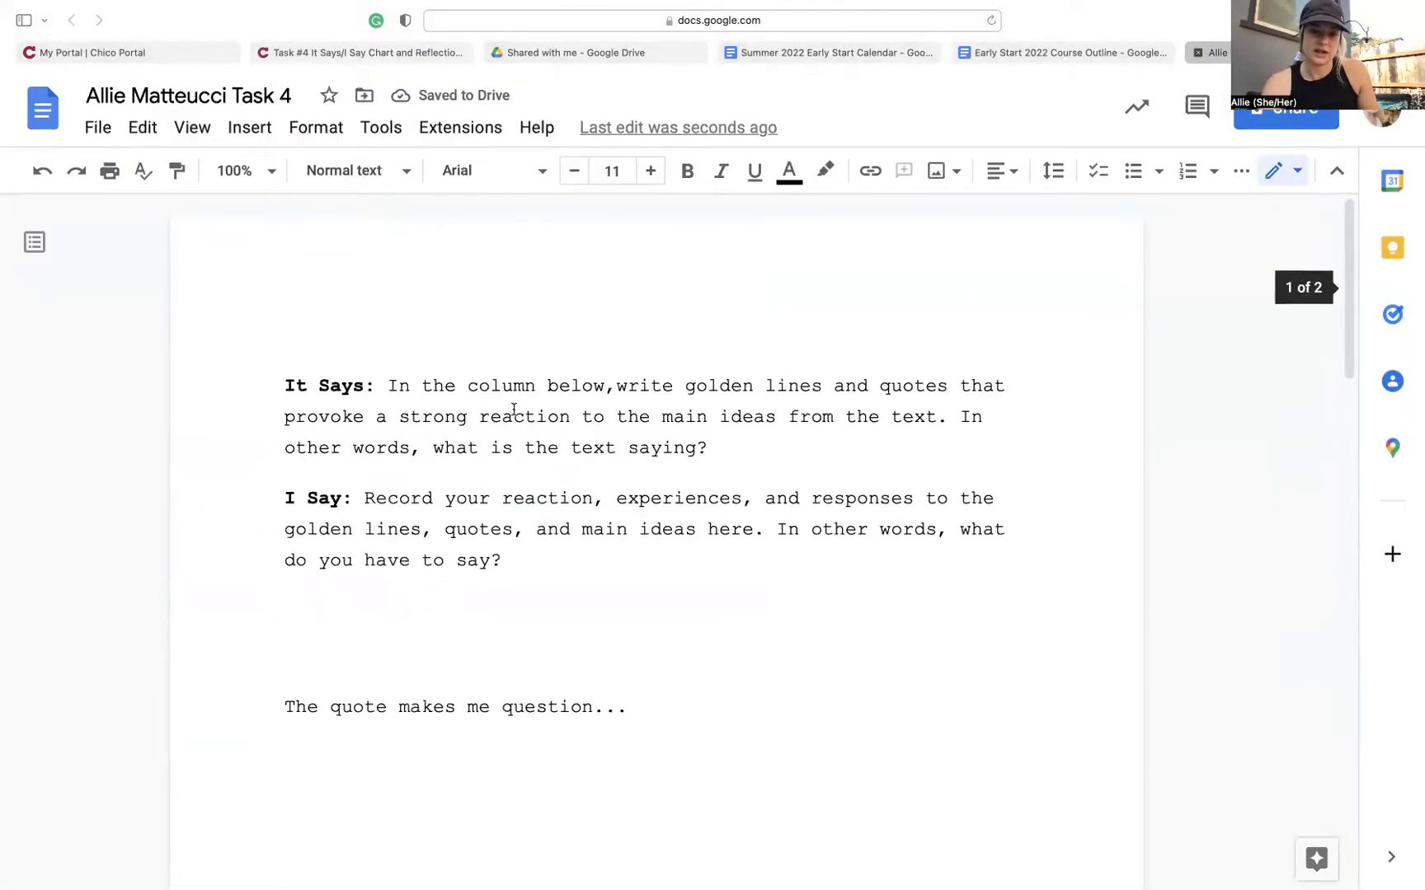
# Choose a two-column, ten-row table from Insert > Table at the top of the document.
pyautogui.scroll(-6, 264, 424)
pyautogui.scroll(-10, 264, 425)
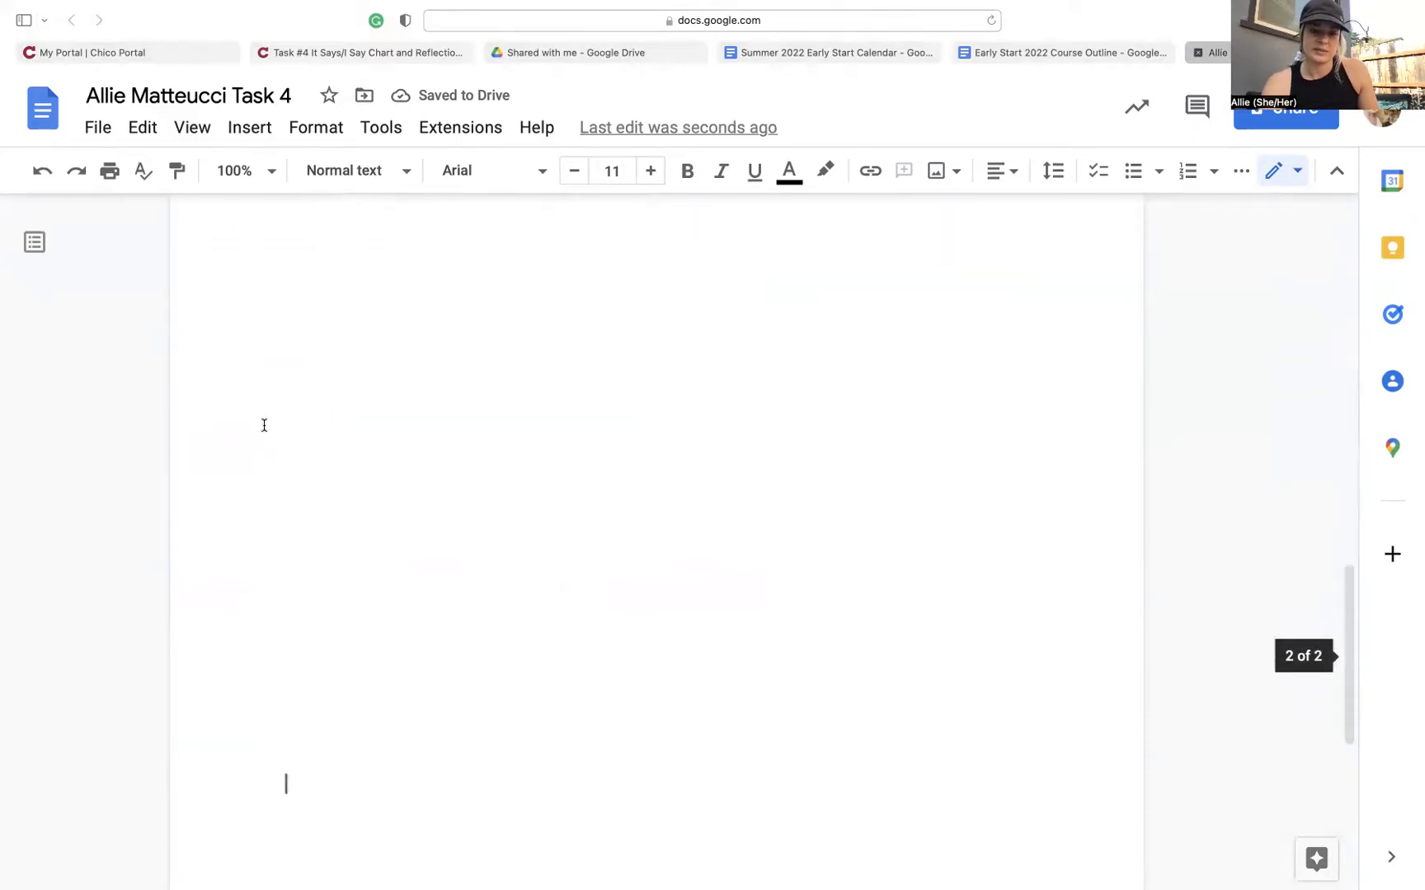
pyautogui.scroll(15, 444, 495)
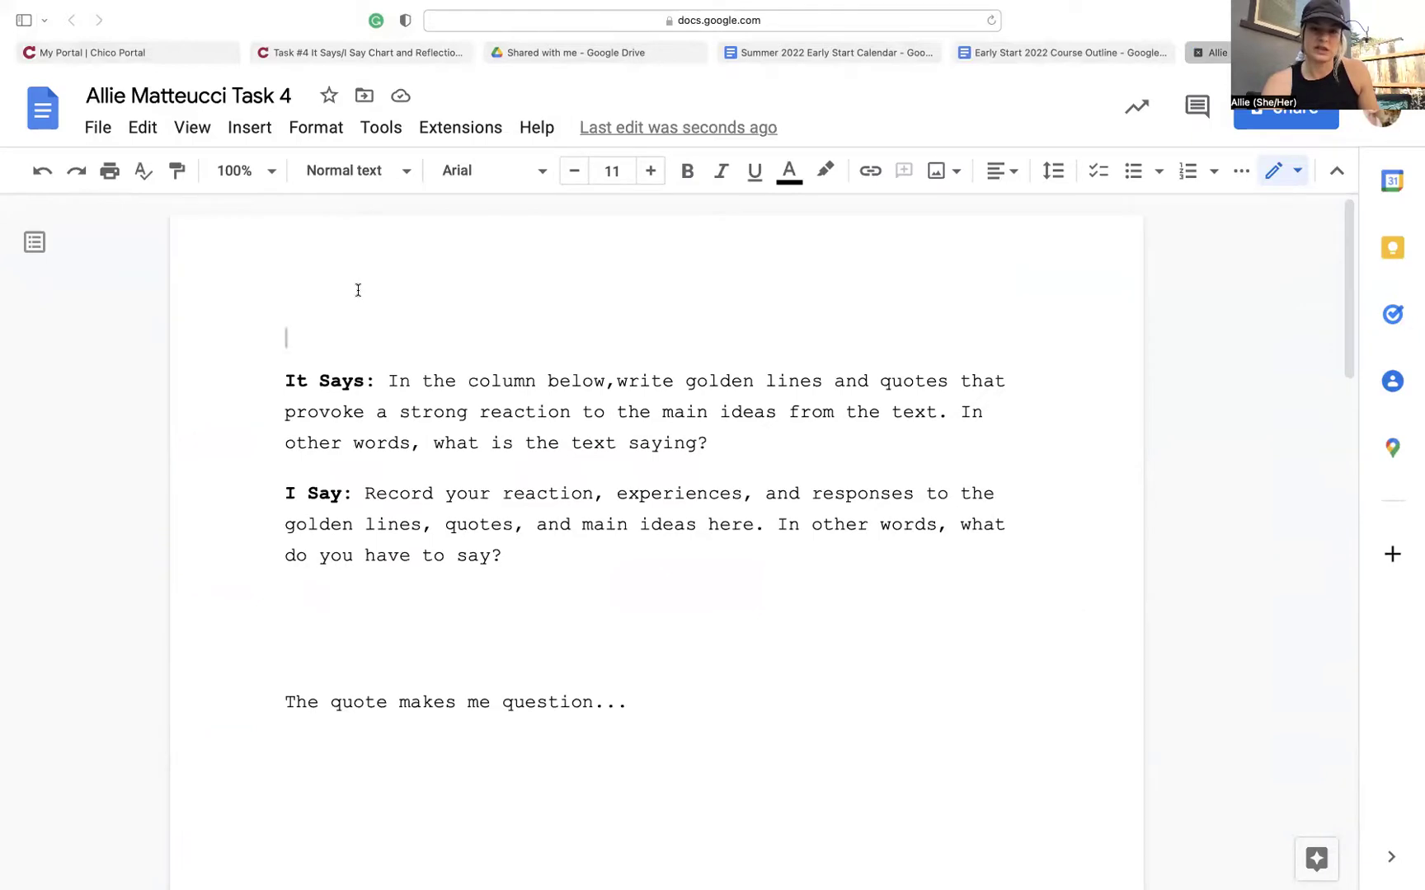
pyautogui.click(258, 135)
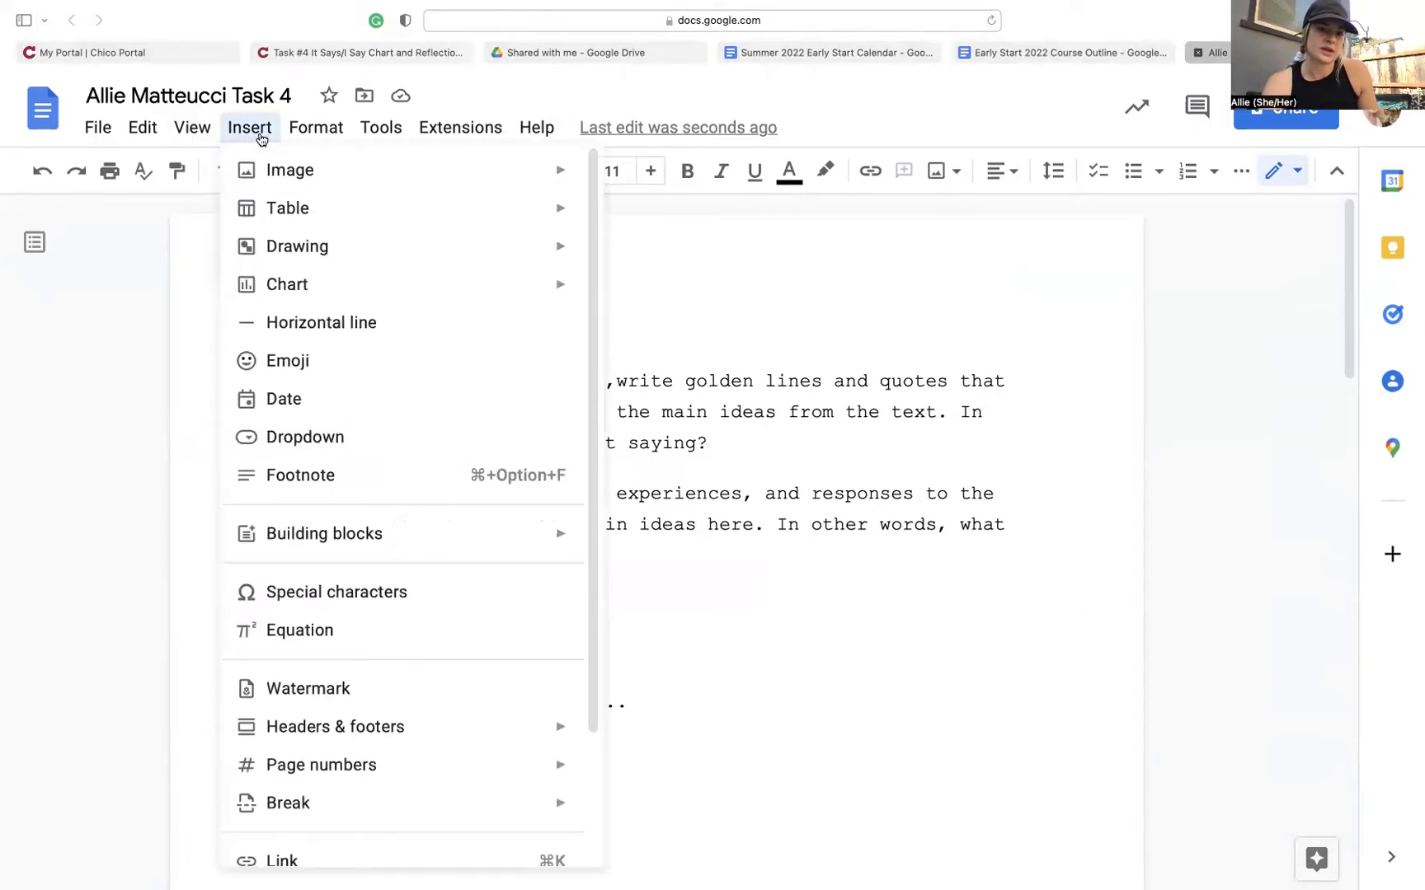
pyautogui.moveTo(284, 302)
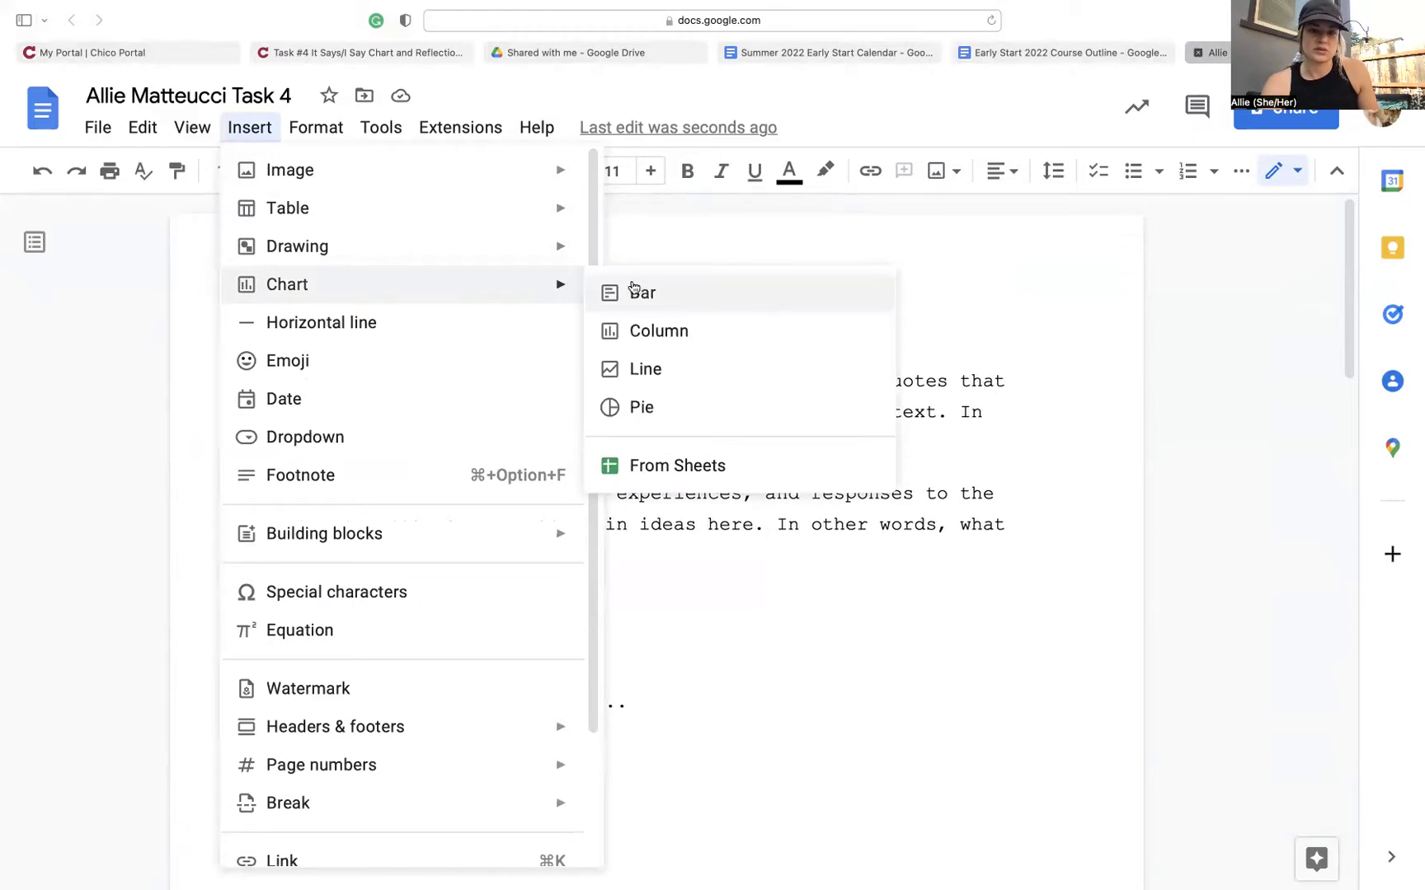
pyautogui.moveTo(541, 207)
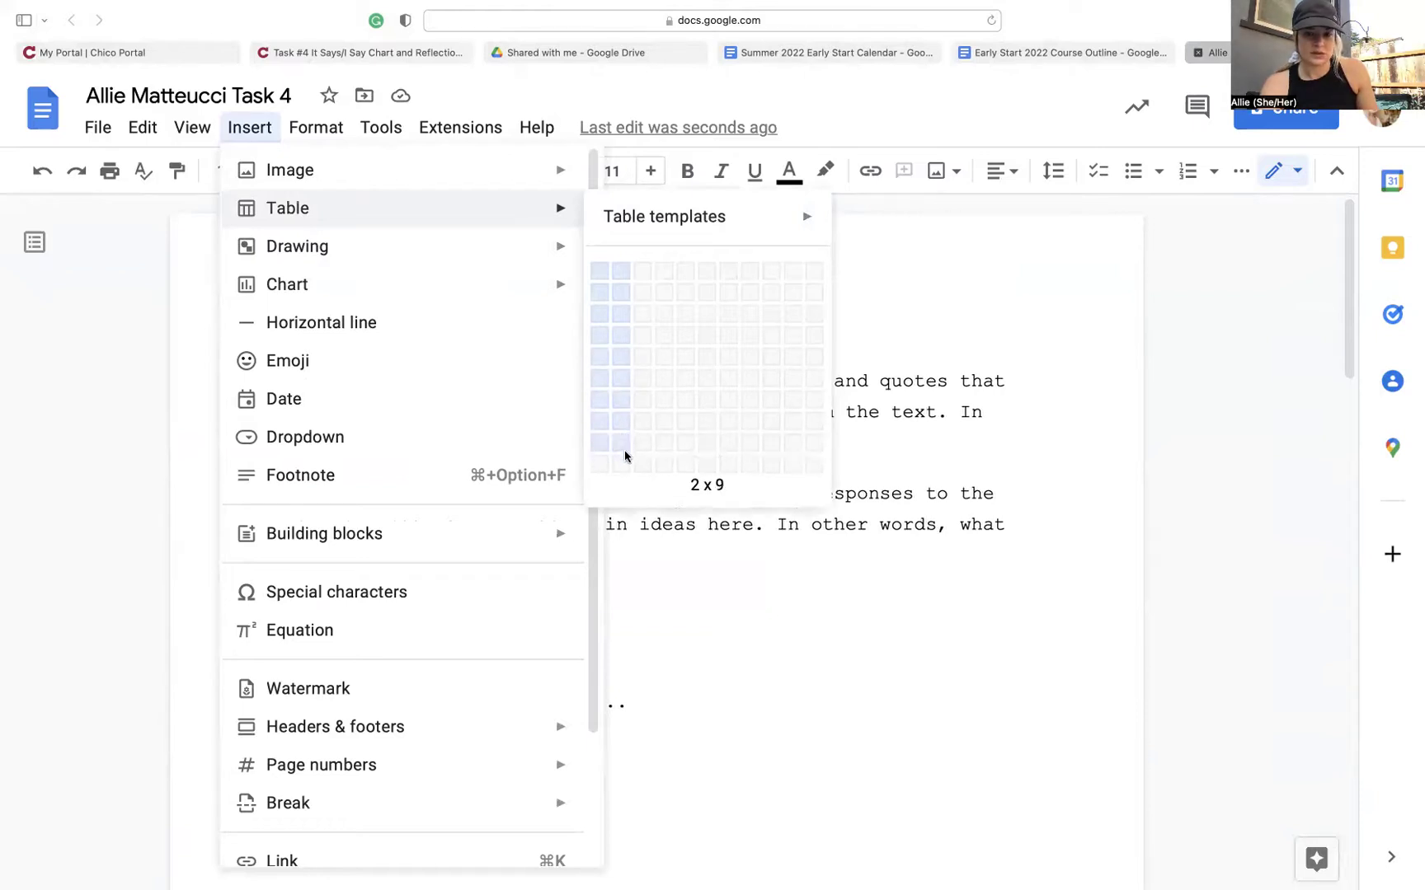
# Insert the 2x10 table and copy the It Says paragraph into its first cell.
pyautogui.click(628, 464)
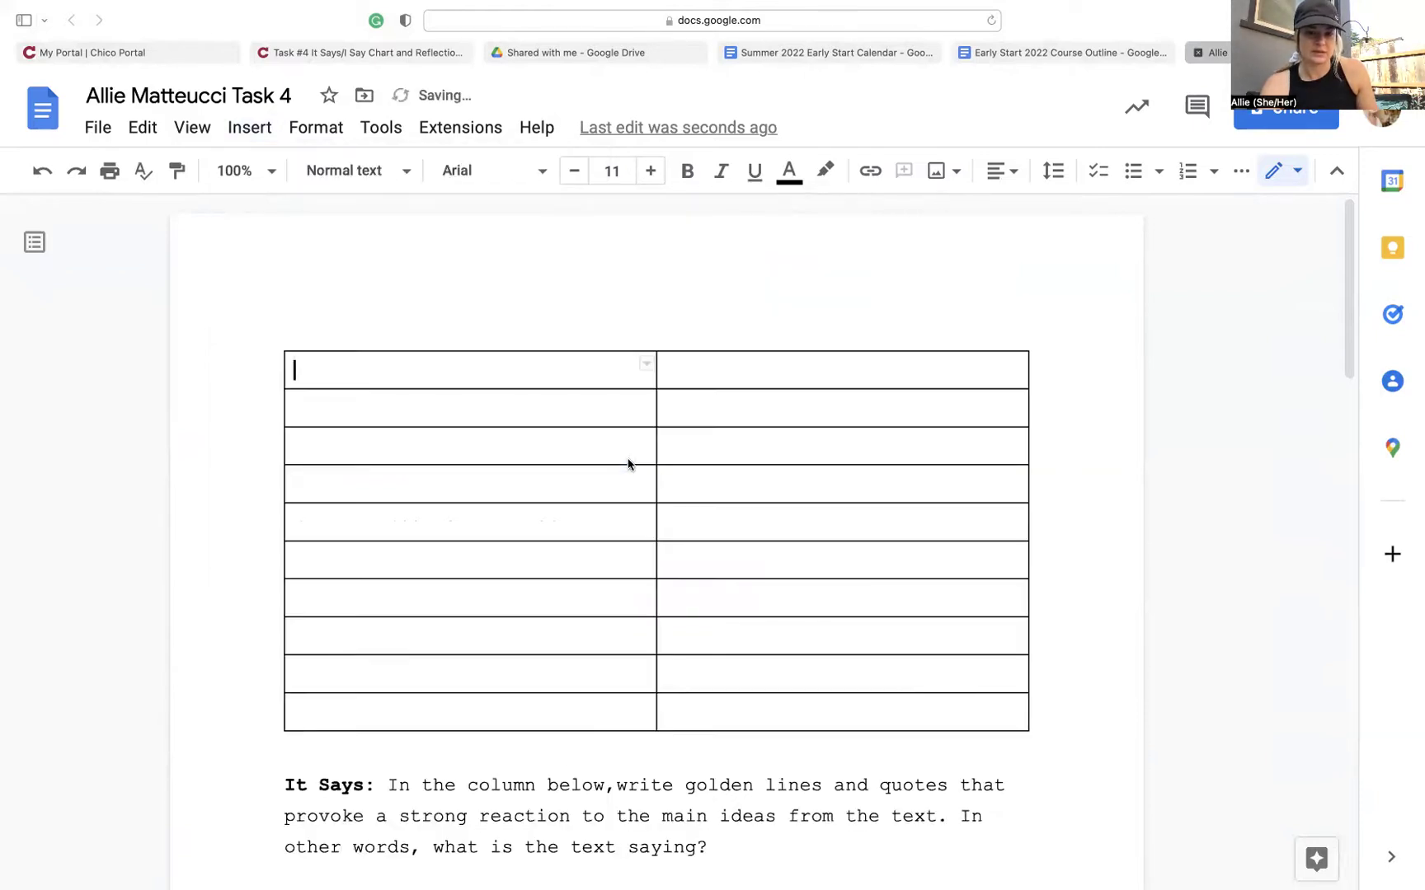
pyautogui.click(399, 287)
pyautogui.scroll(-4, 400, 293)
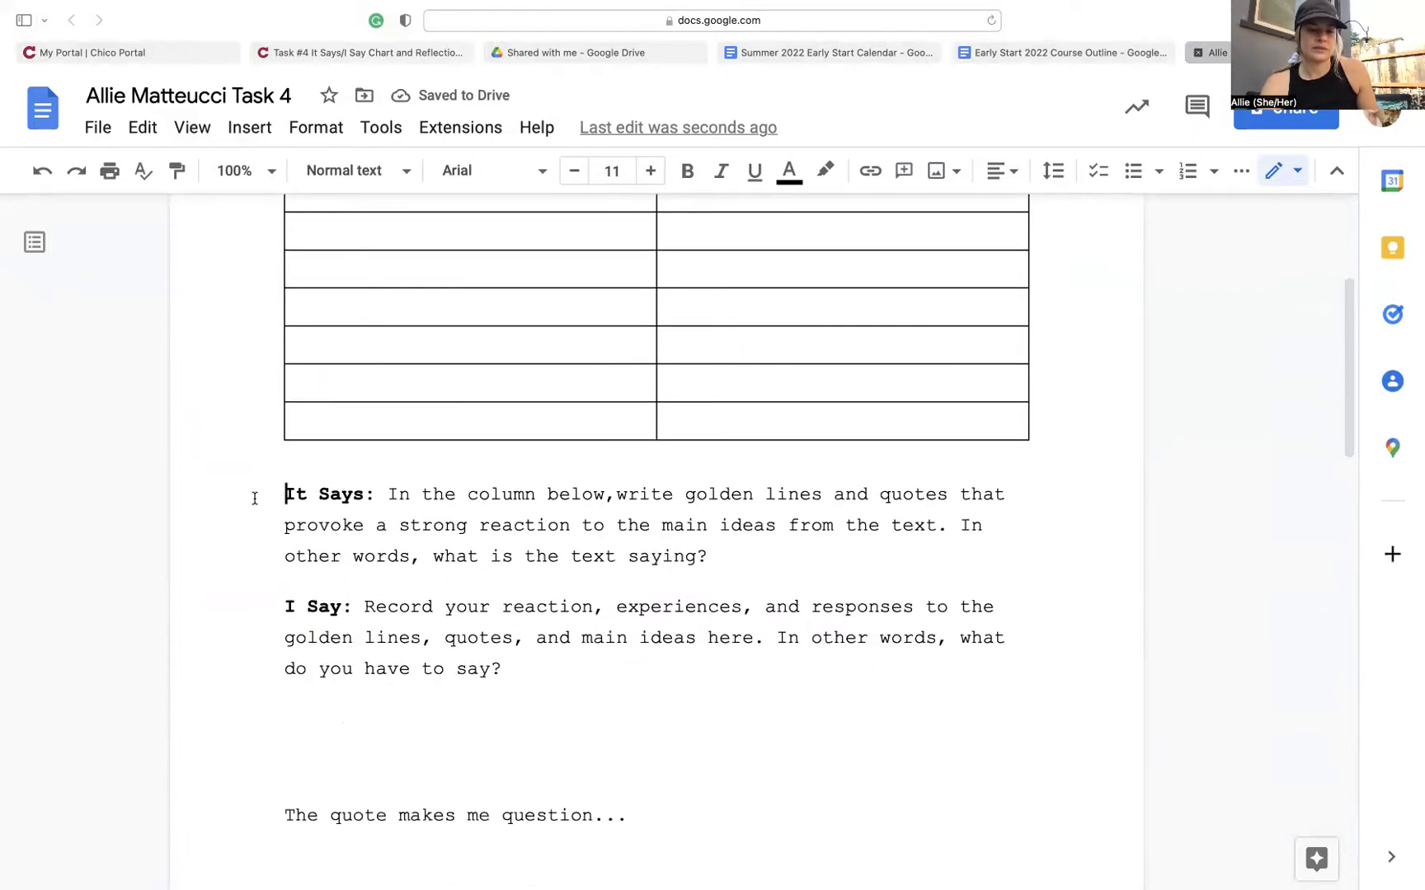
pyautogui.moveTo(254, 496); pyautogui.dragTo(729, 557)
pyautogui.press('super+c')
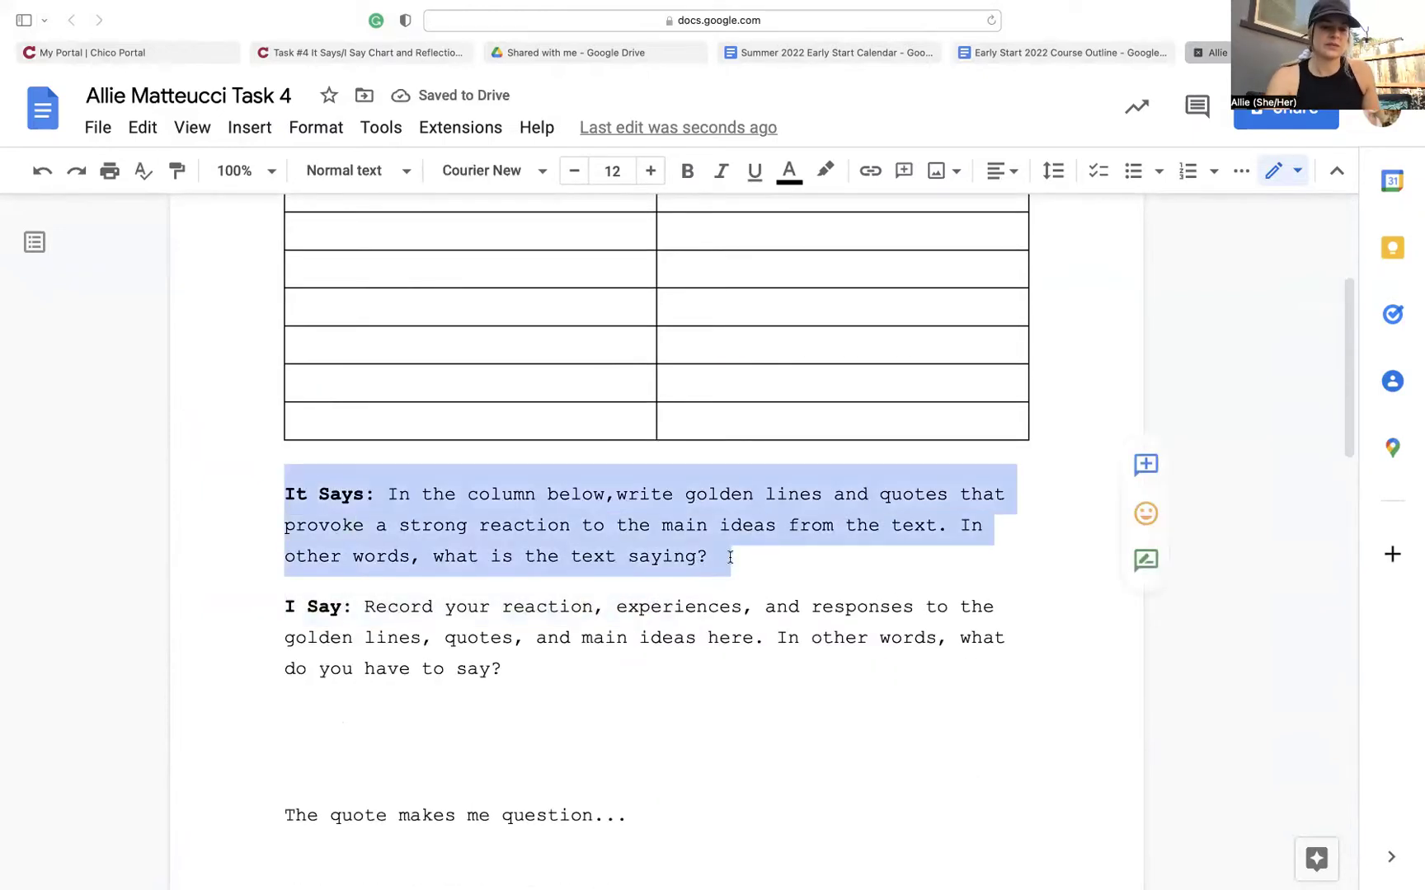
pyautogui.scroll(4, 730, 557)
pyautogui.click(569, 355)
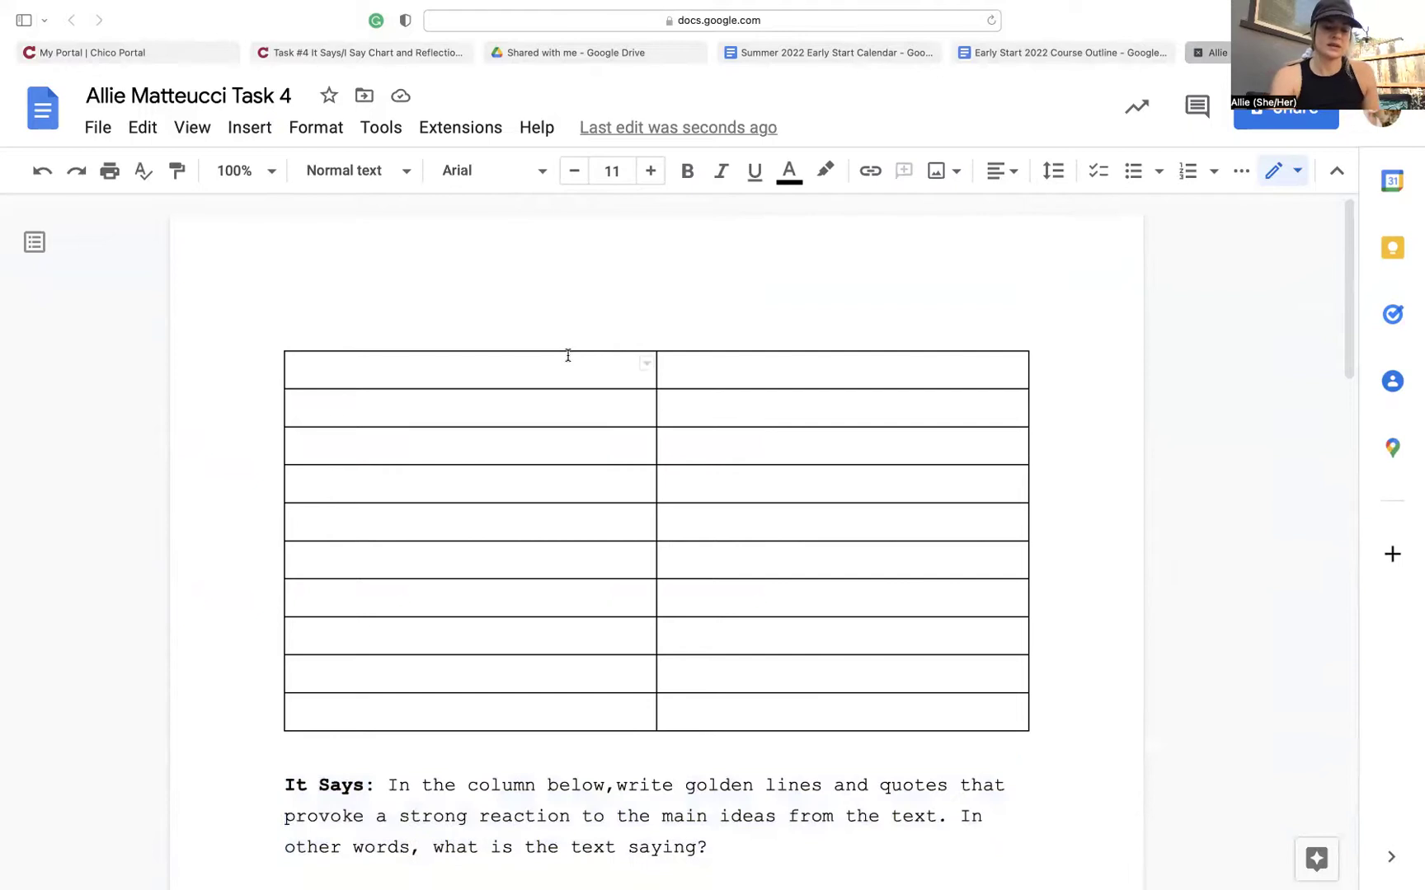
pyautogui.press('super+v')
# Copy the I Say paragraph into the right header cell and delete both original paragraphs.
pyautogui.scroll(-5, 378, 524)
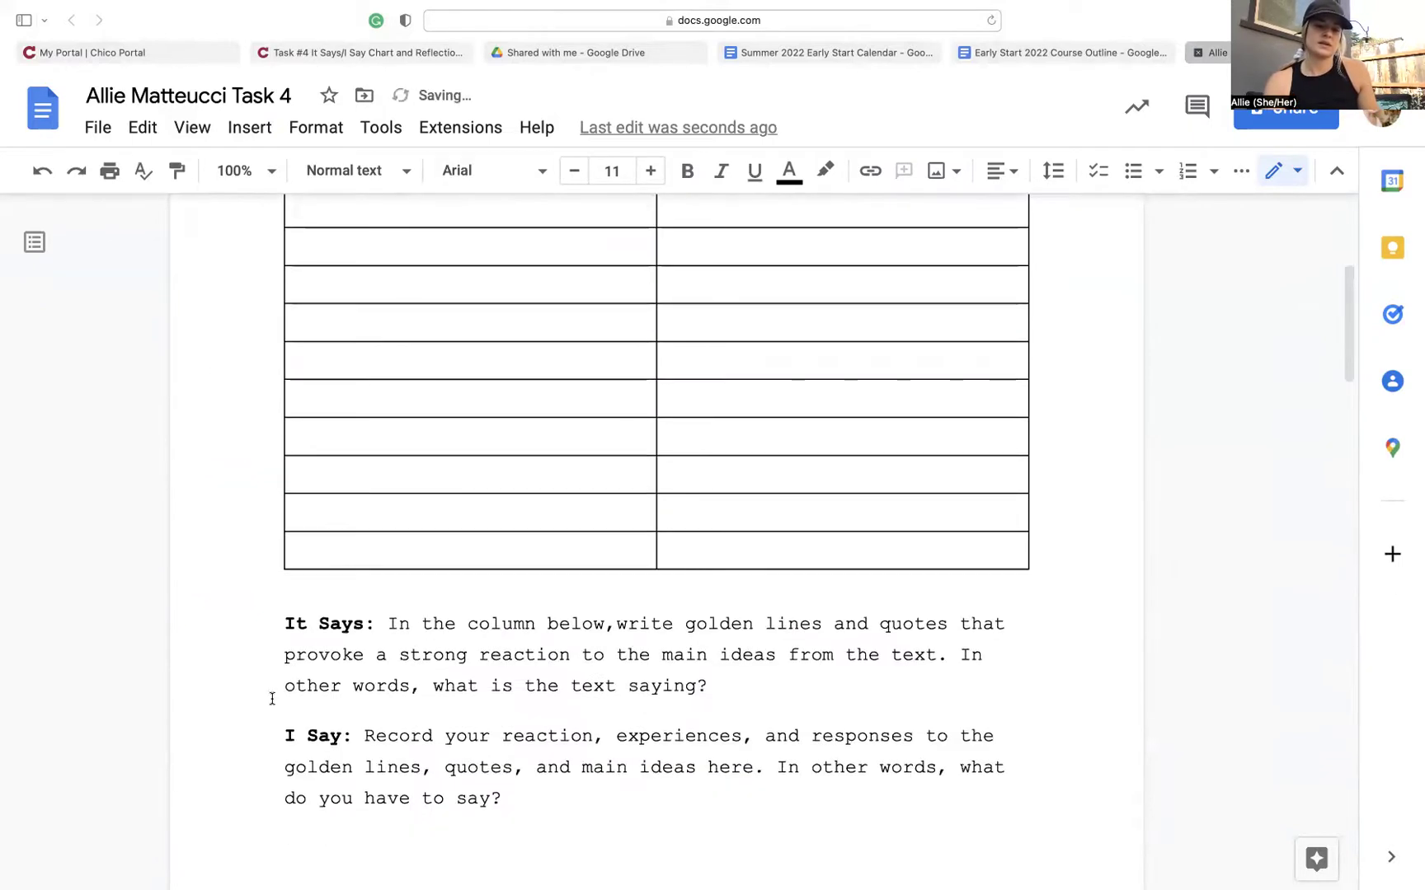
pyautogui.moveTo(248, 742); pyautogui.dragTo(540, 839)
pyautogui.press('super+c')
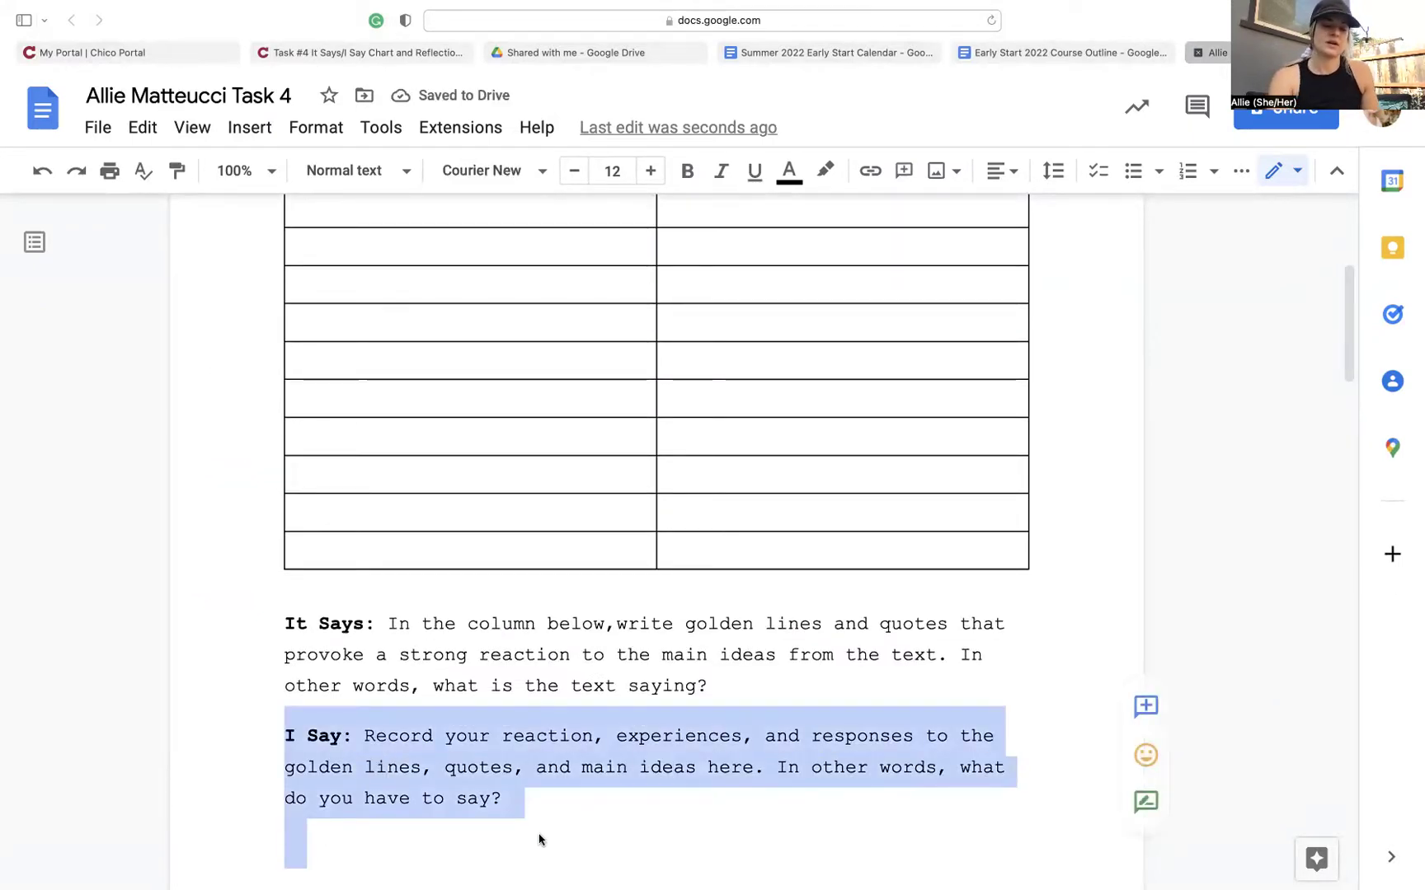
pyautogui.scroll(5, 566, 642)
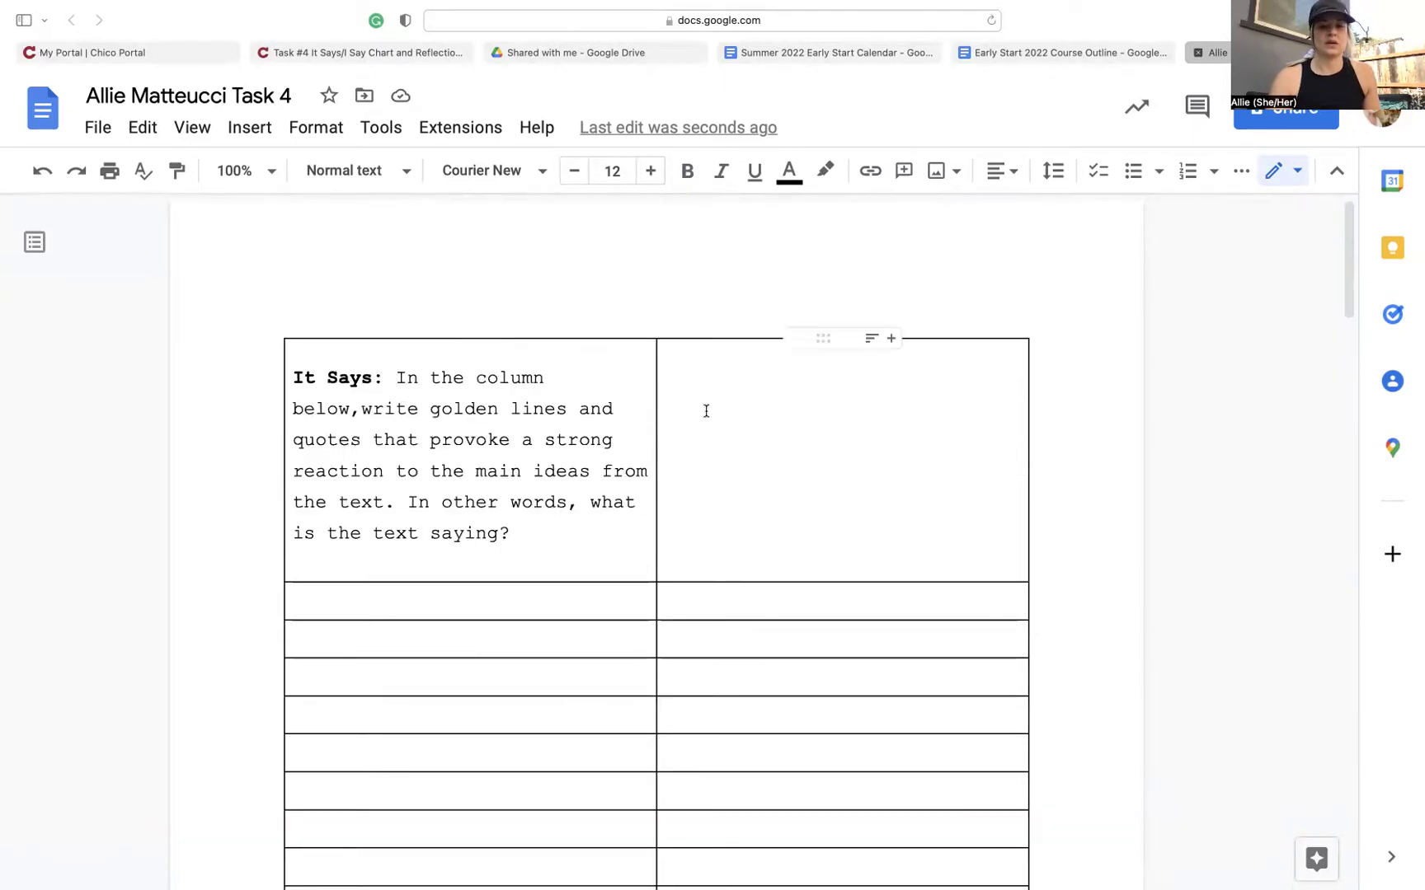
pyautogui.click(706, 411)
pyautogui.press('super+v')
pyautogui.scroll(-6, 703, 408)
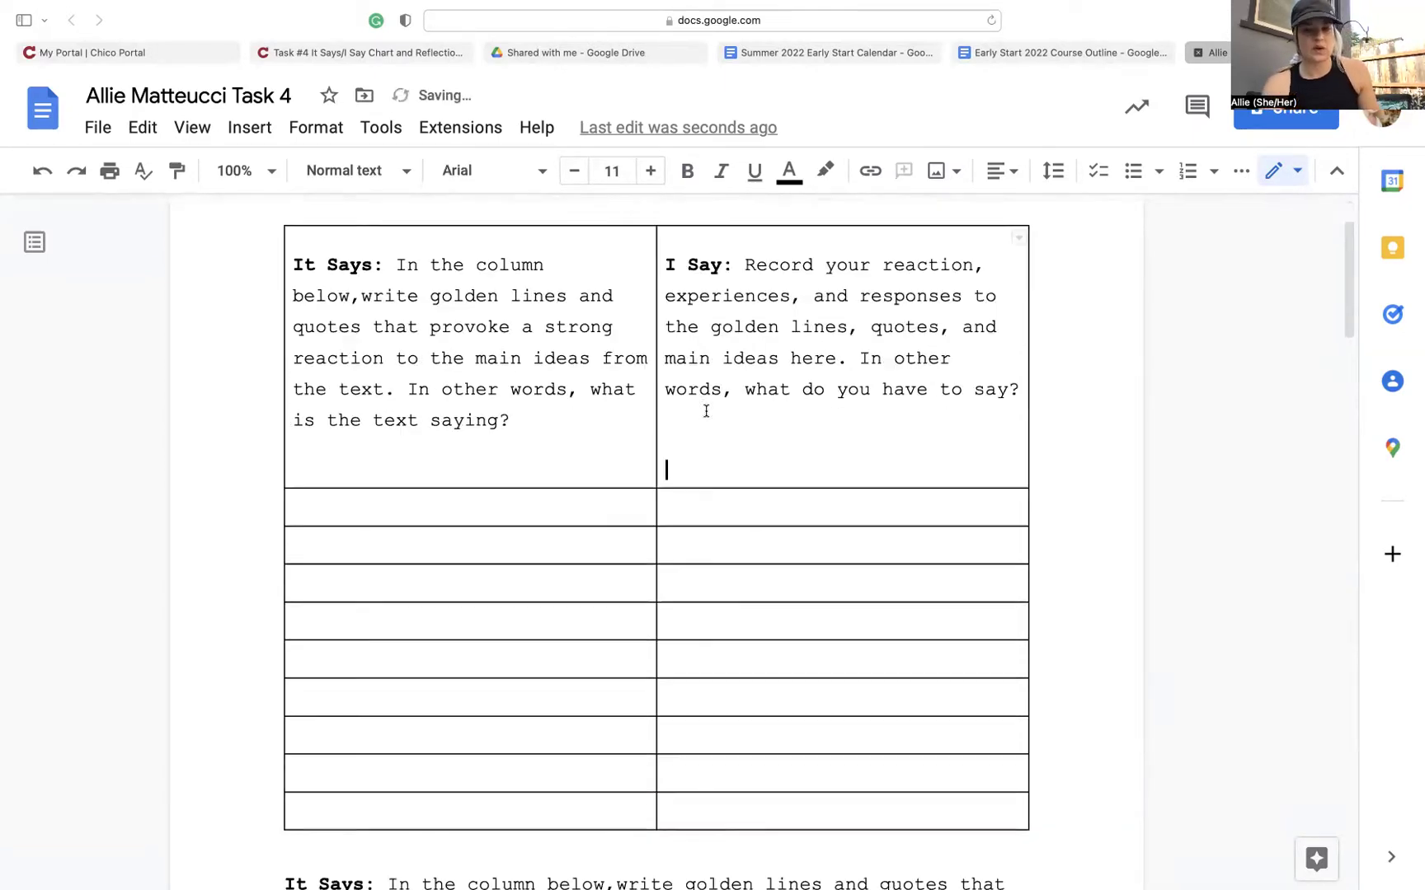
pyautogui.moveTo(252, 486); pyautogui.dragTo(484, 725)
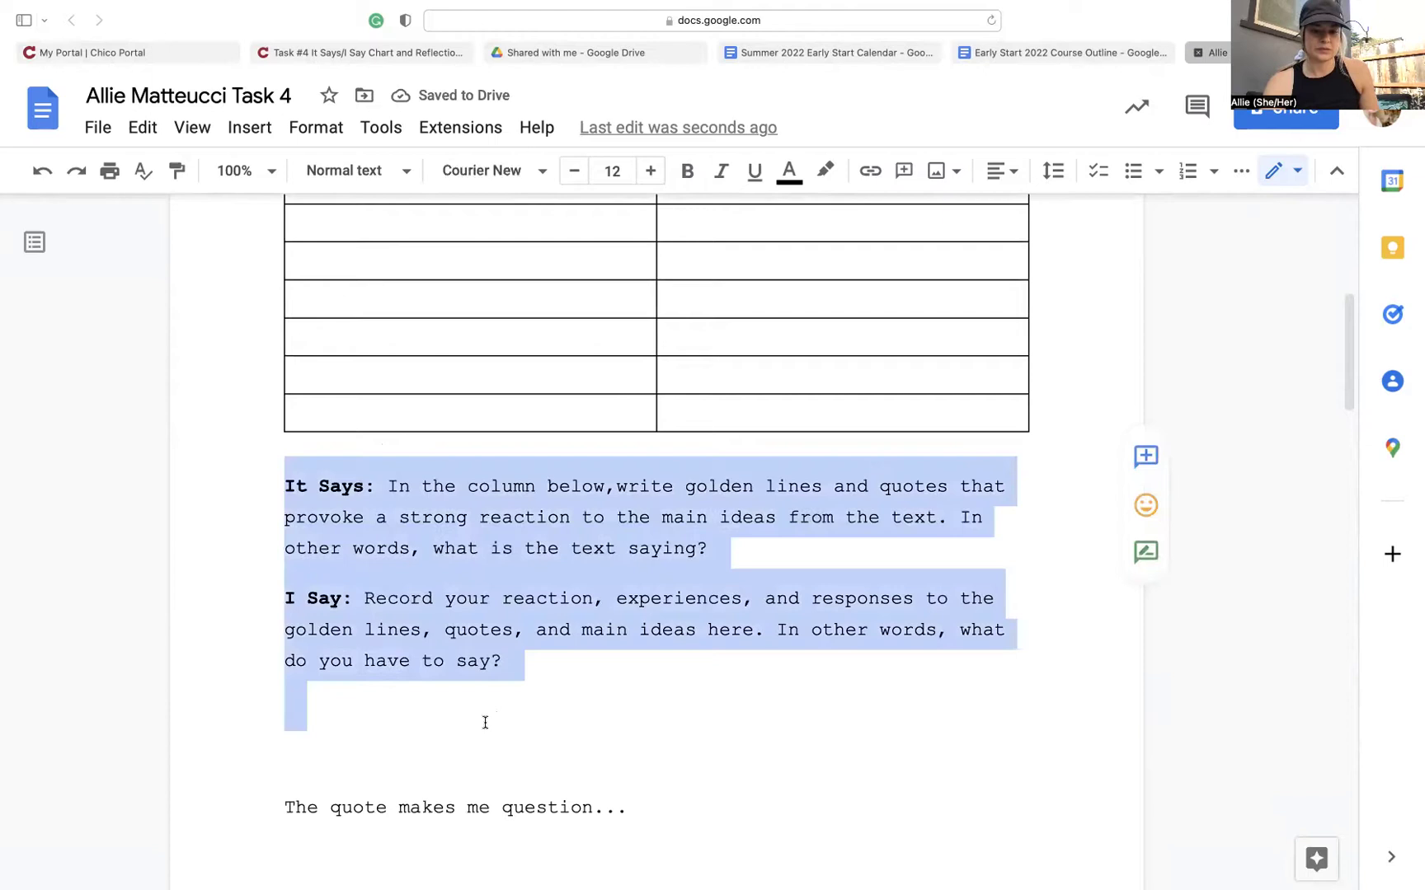
pyautogui.press('BackSpace')
# Move "The quote makes me question..." into the right cell of row 2.
pyautogui.click(595, 532)
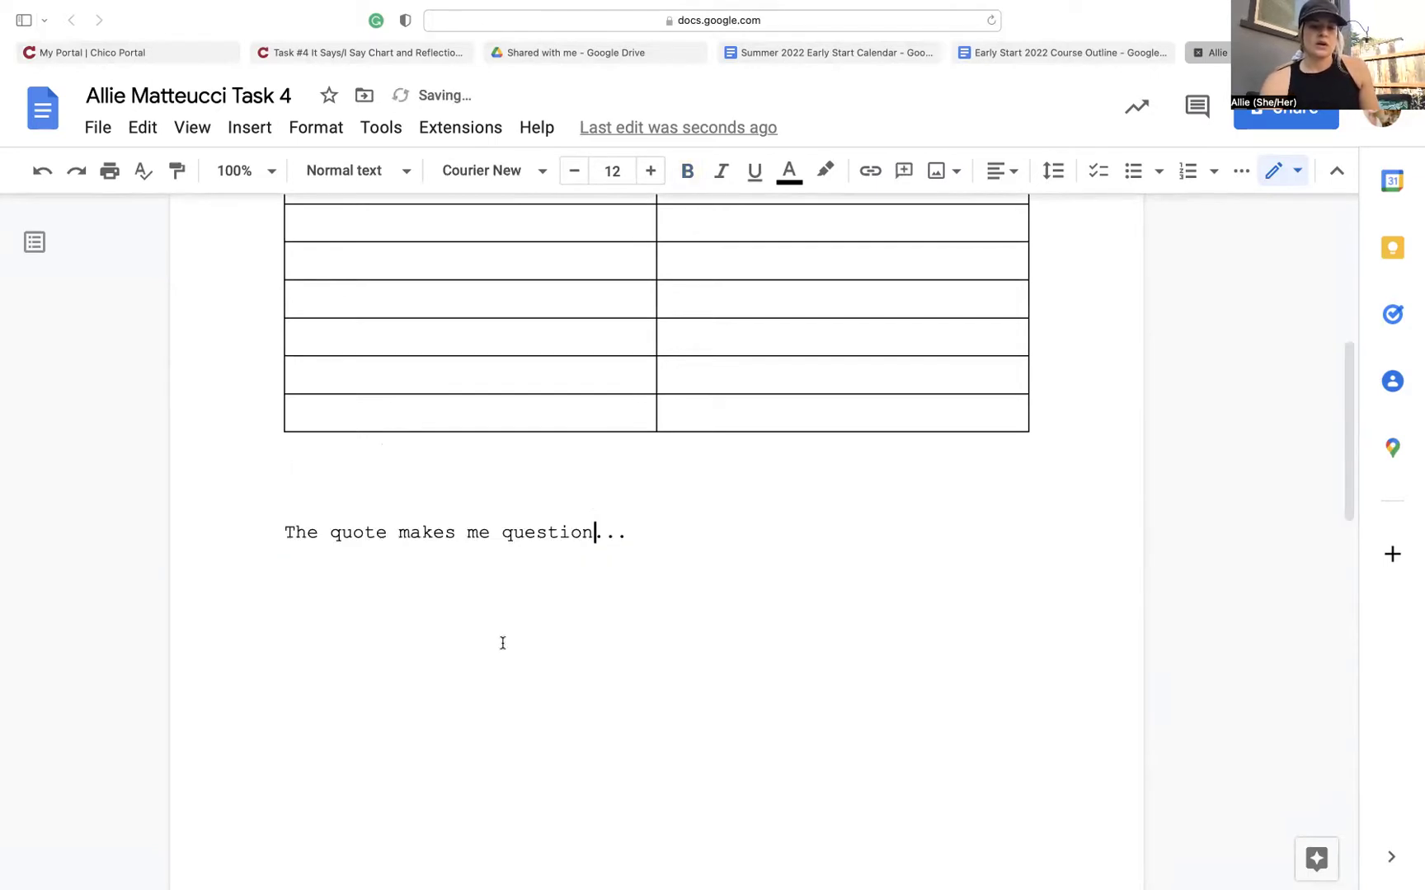
pyautogui.click(500, 639)
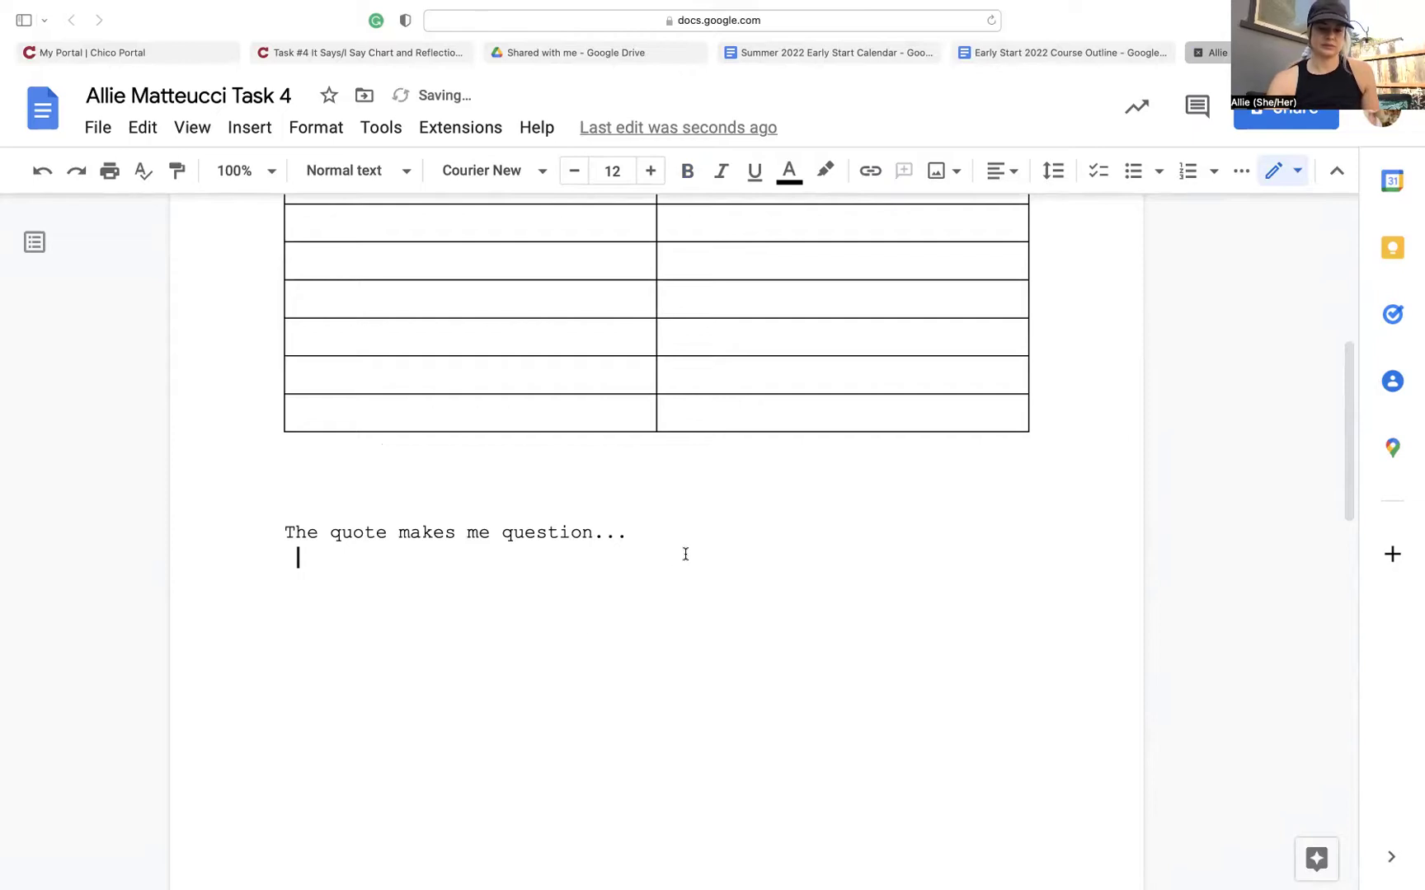
pyautogui.moveTo(685, 554); pyautogui.dragTo(186, 535)
pyautogui.press('super+c')
pyautogui.press('BackSpace')
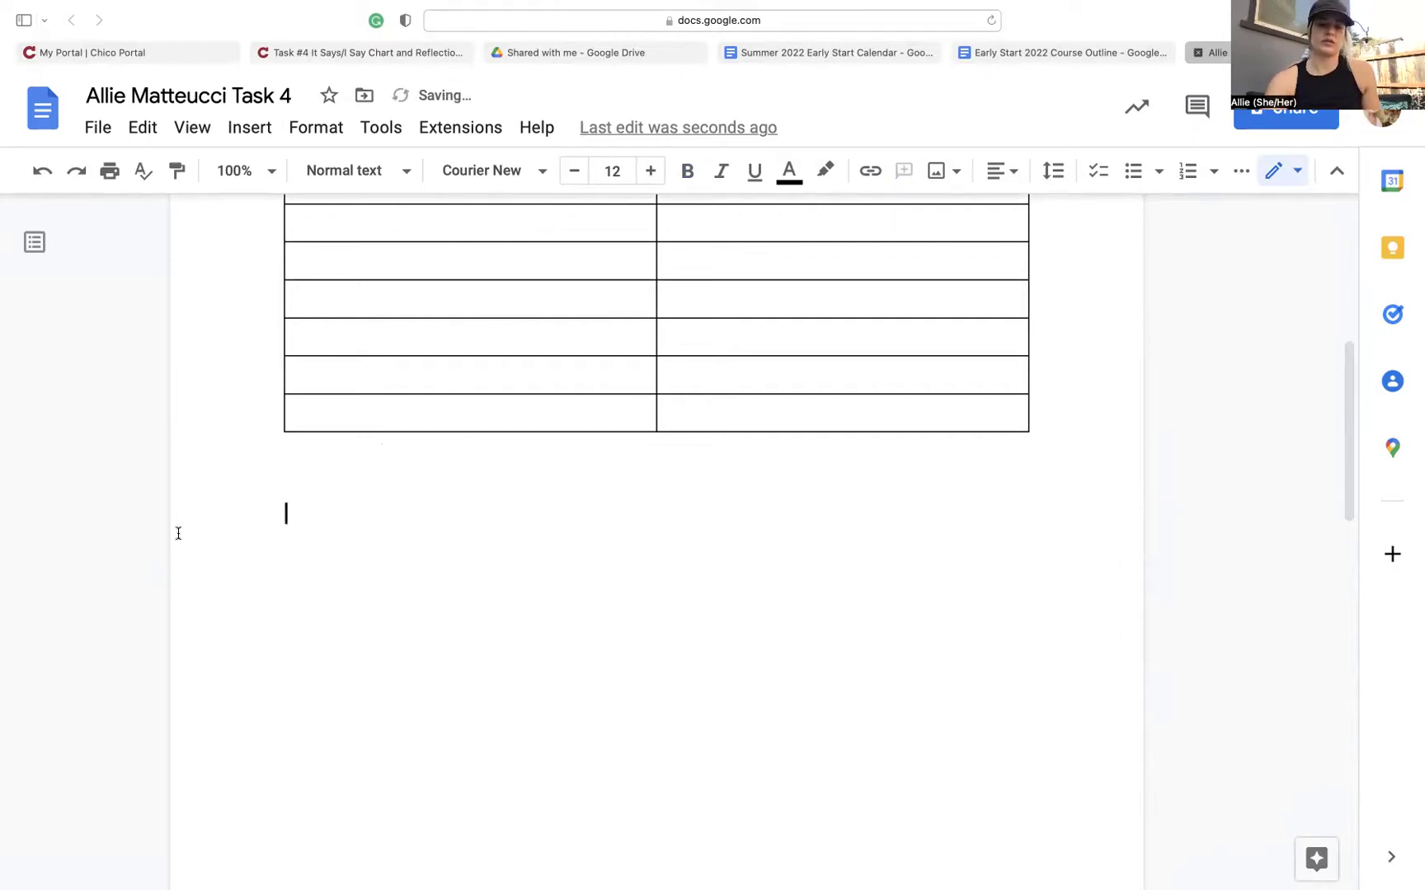
pyautogui.scroll(10, 241, 490)
pyautogui.click(722, 633)
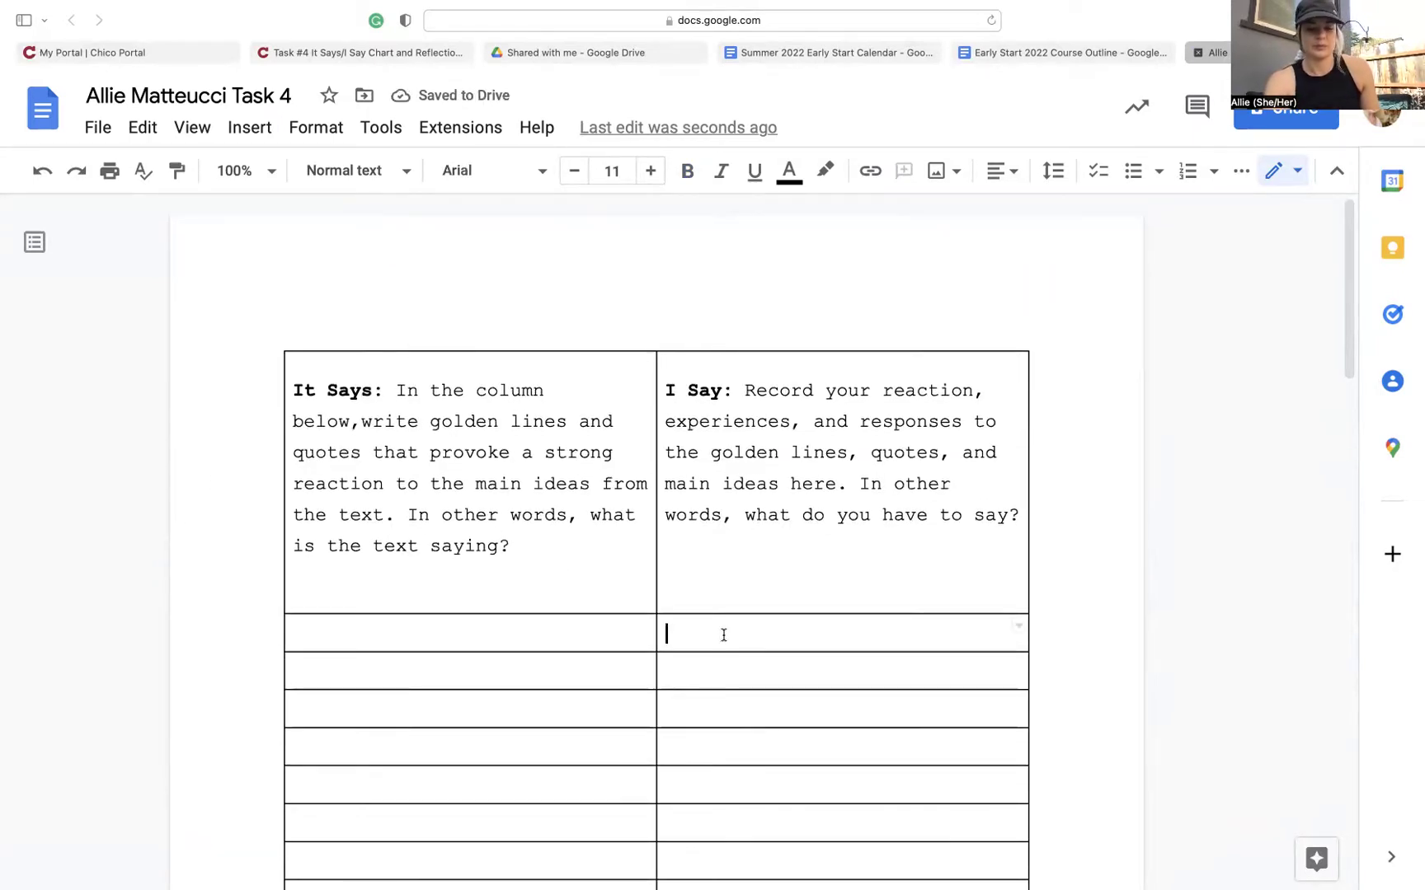
pyautogui.press('super+v')
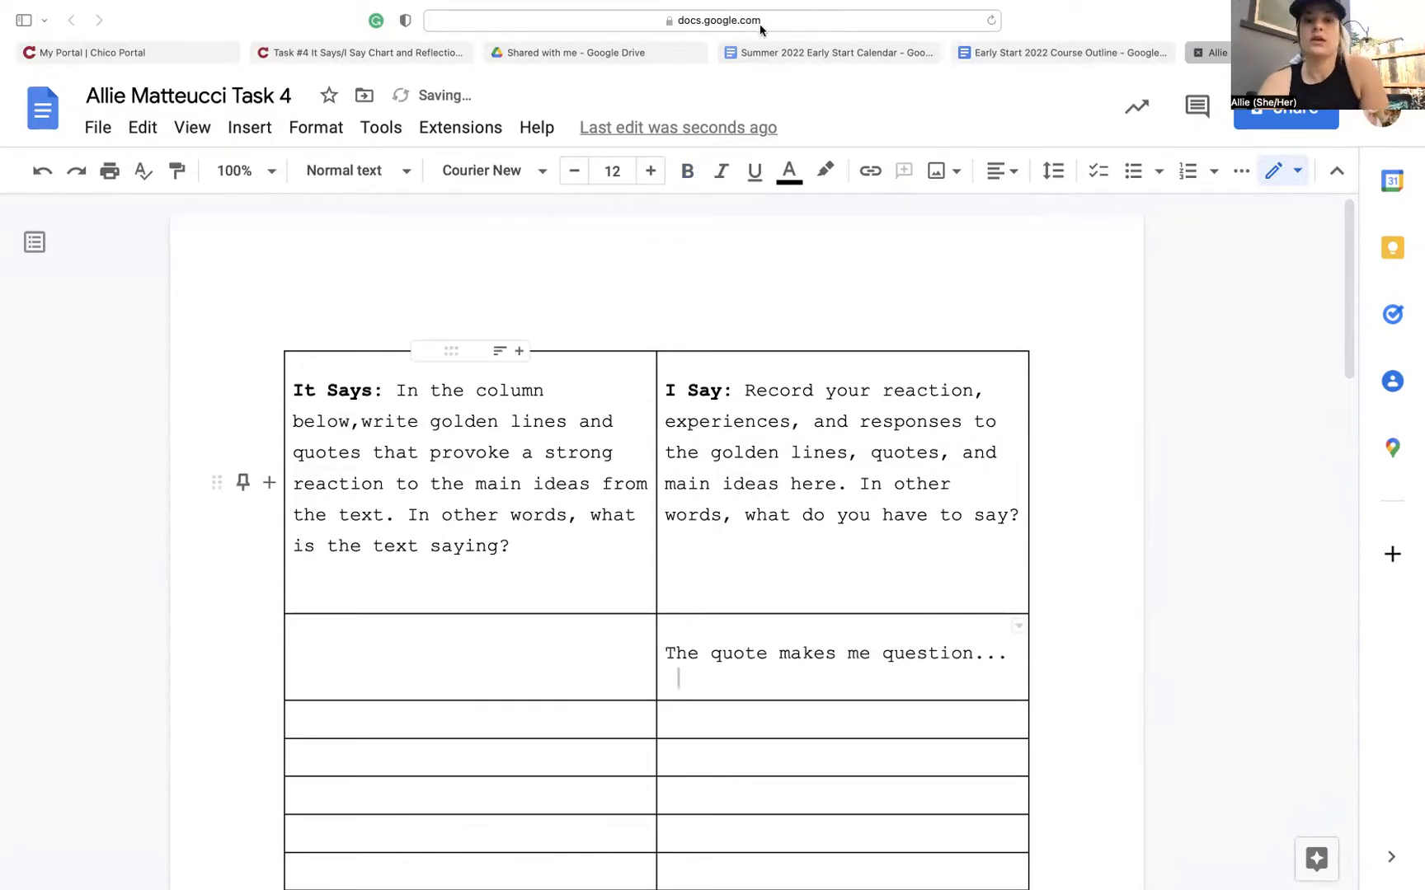
# Read through the Task #4 instructions, highlighting the misspelled "irectly" in Part Two.
pyautogui.click(401, 54)
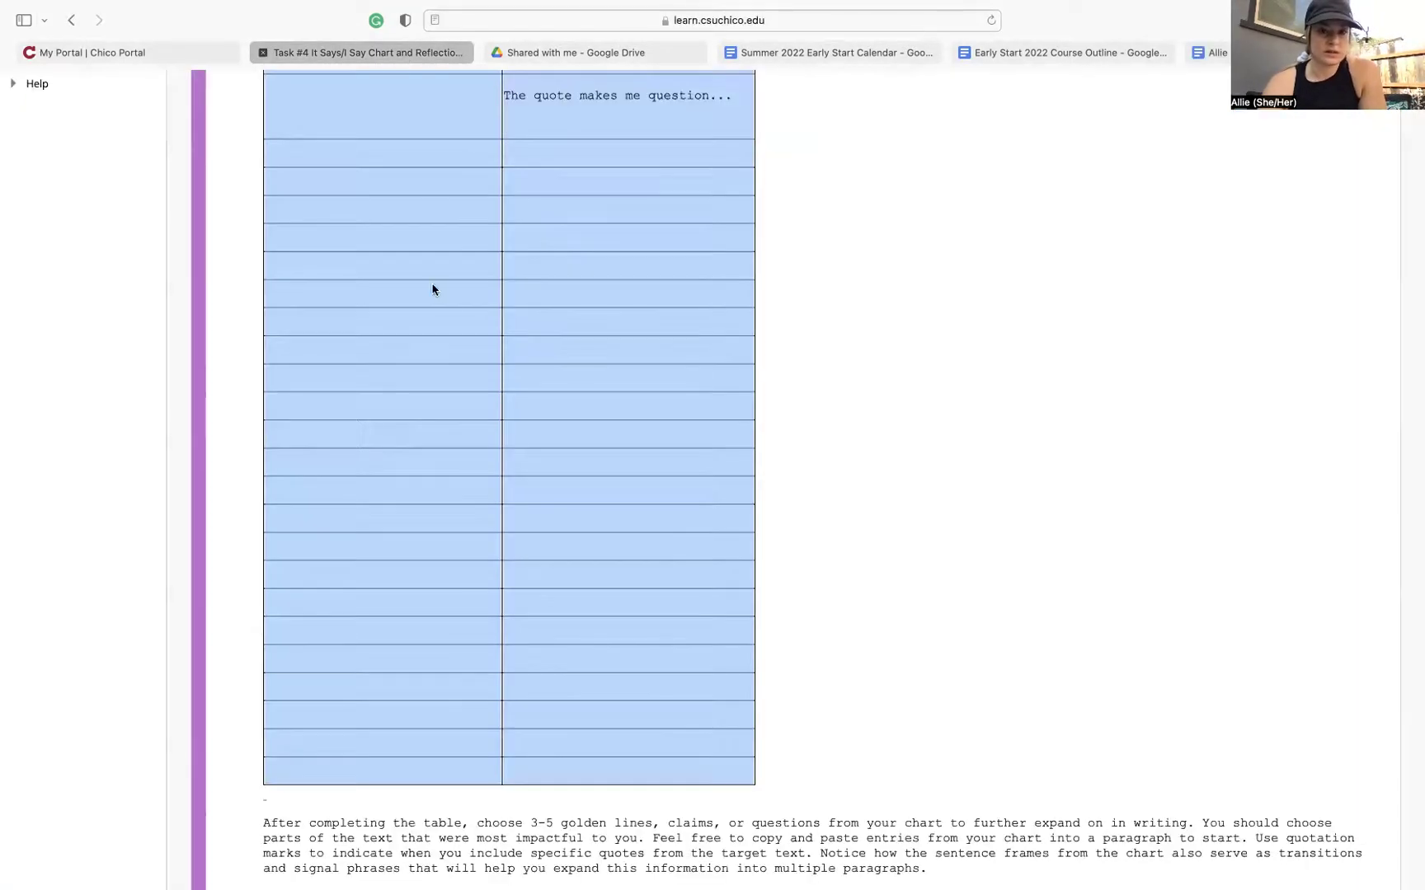
pyautogui.scroll(10, 448, 307)
pyautogui.scroll(-1, 719, 437)
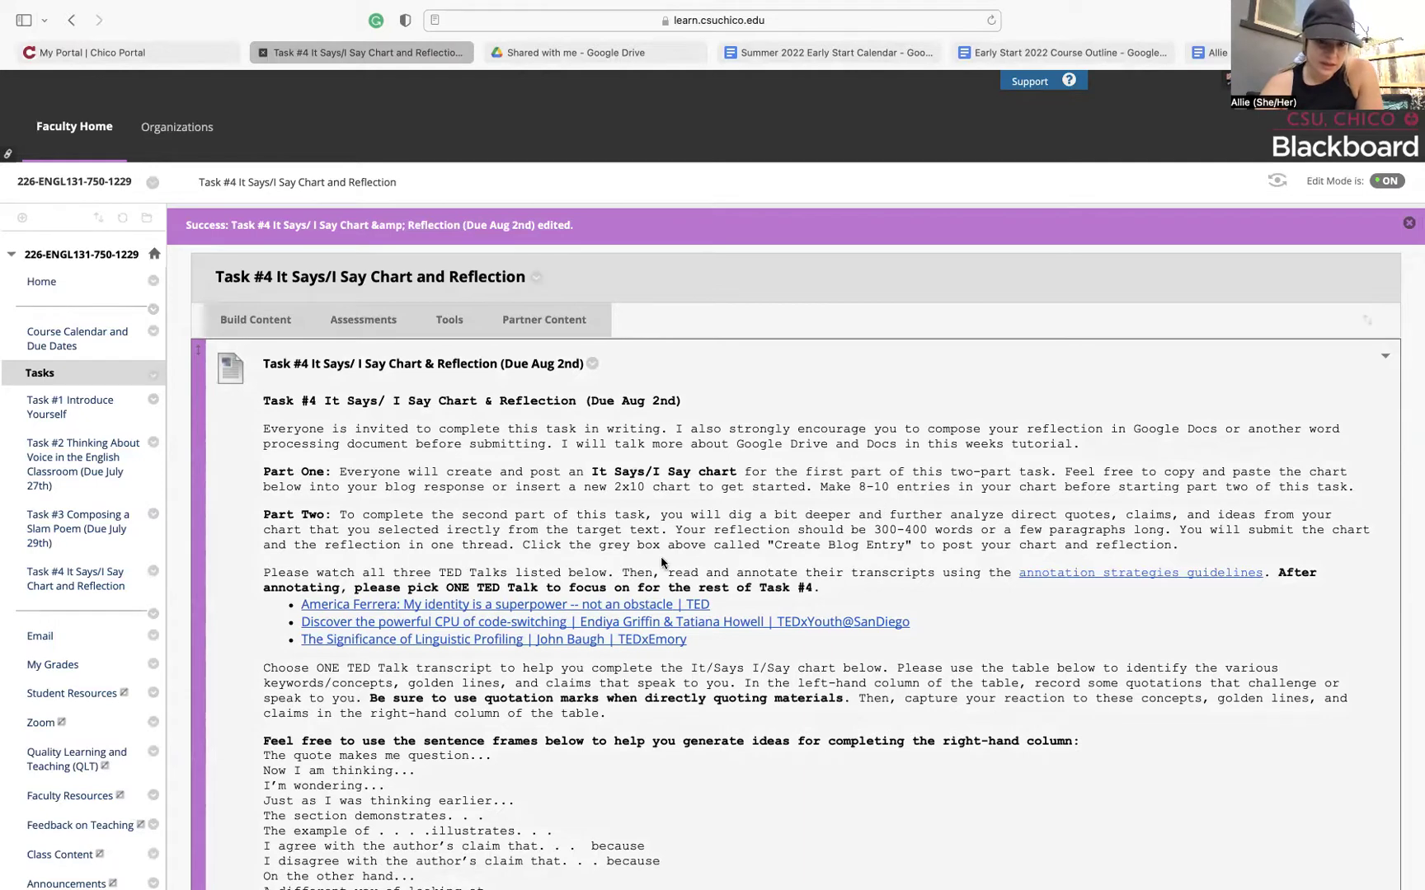
pyautogui.moveTo(454, 529); pyautogui.dragTo(501, 529)
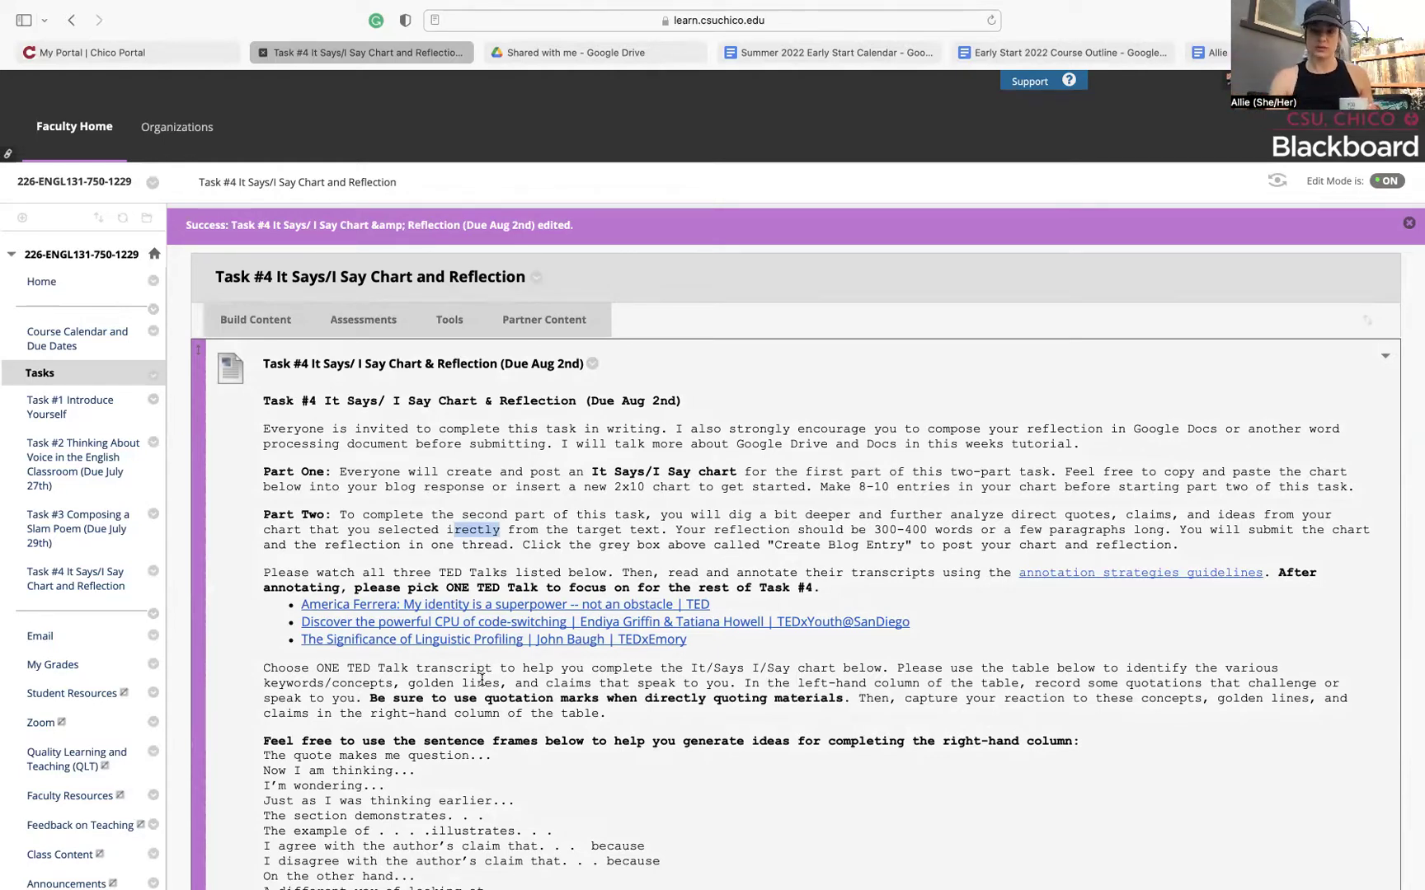
pyautogui.scroll(-1, 787, 581)
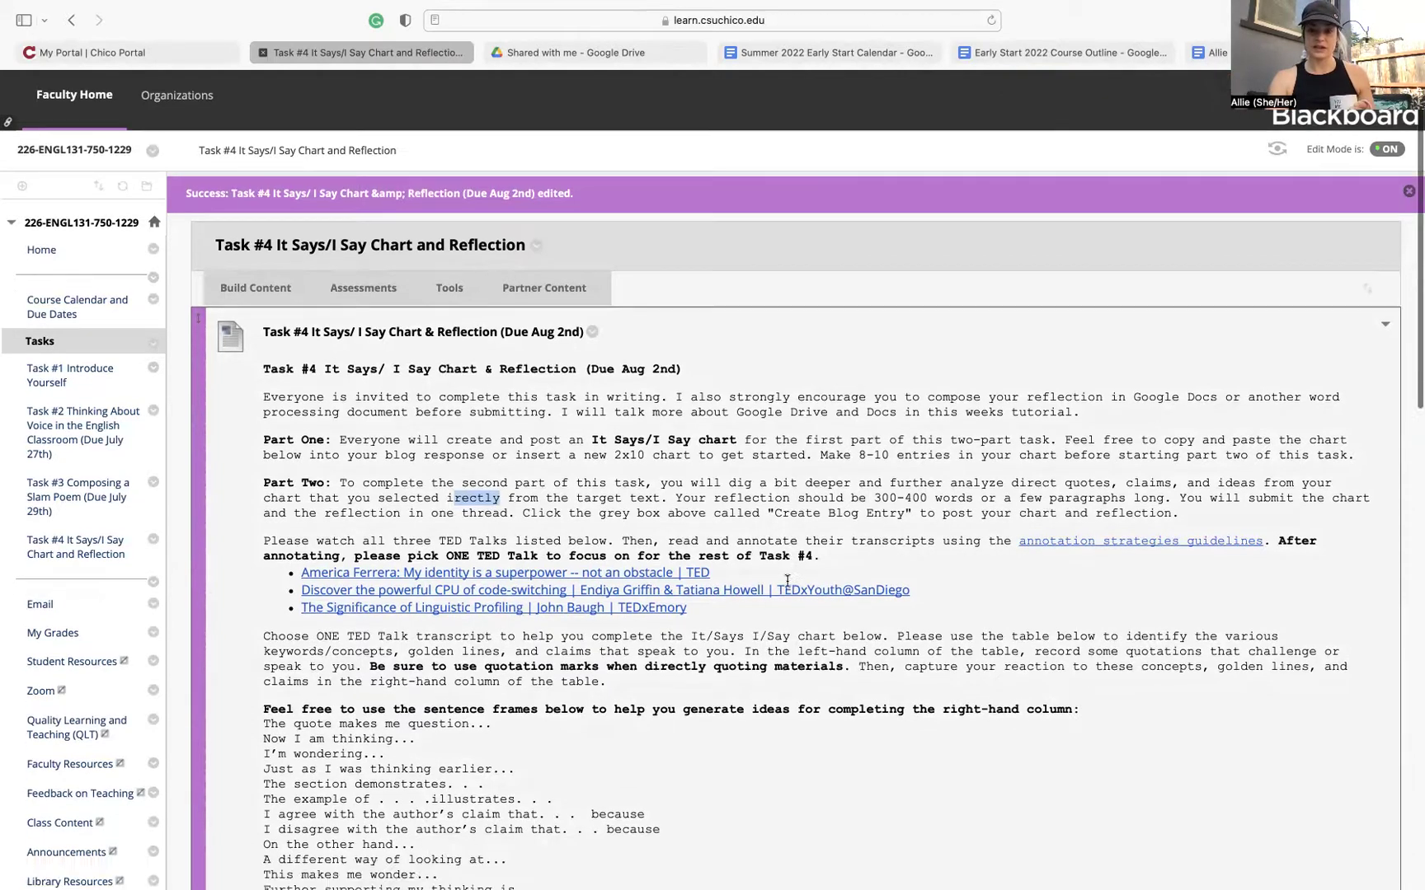
pyautogui.scroll(-1, 784, 491)
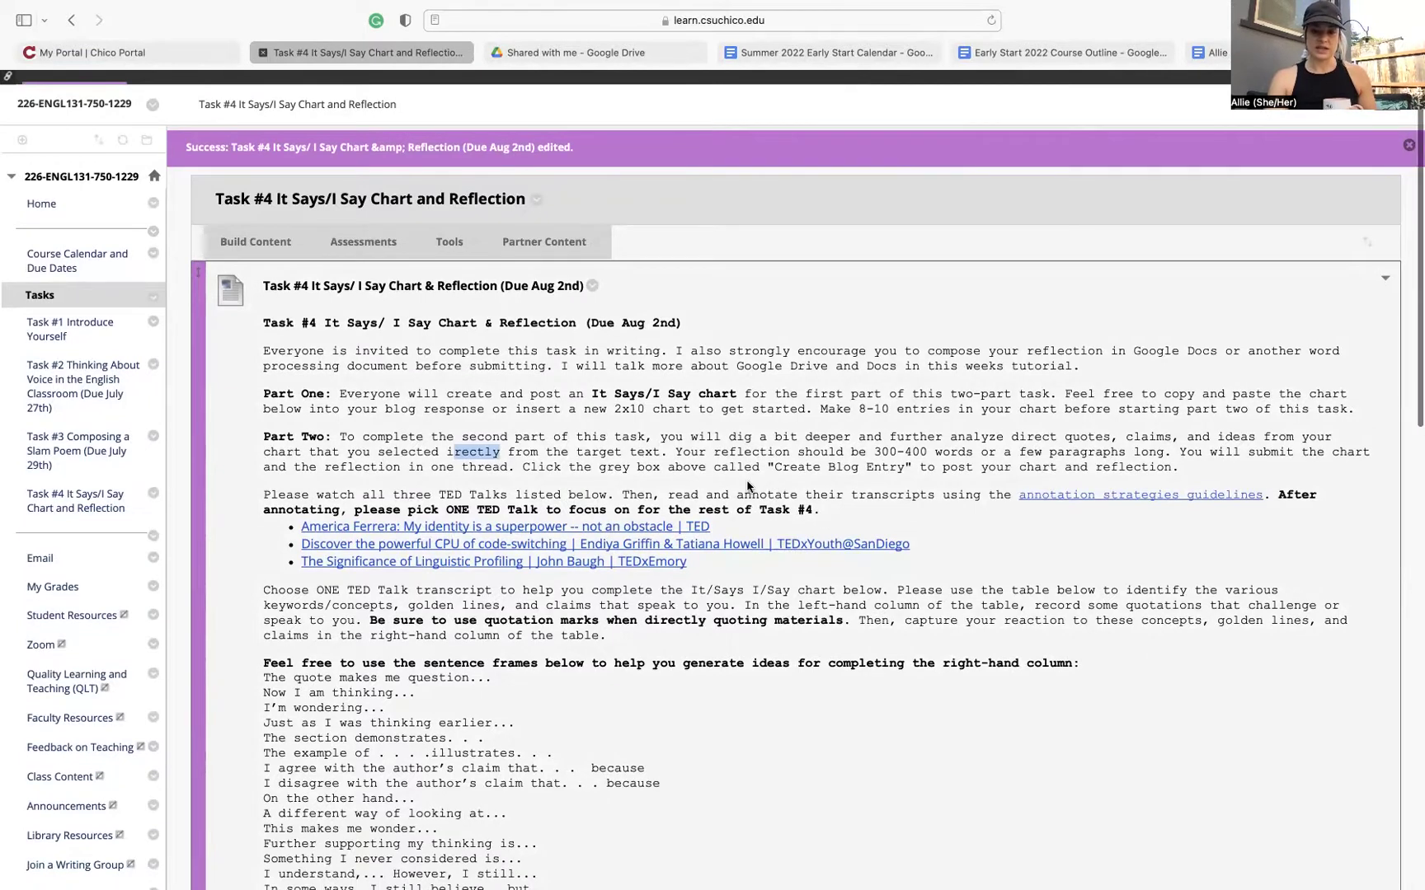
pyautogui.scroll(-2, 748, 486)
pyautogui.click(284, 427)
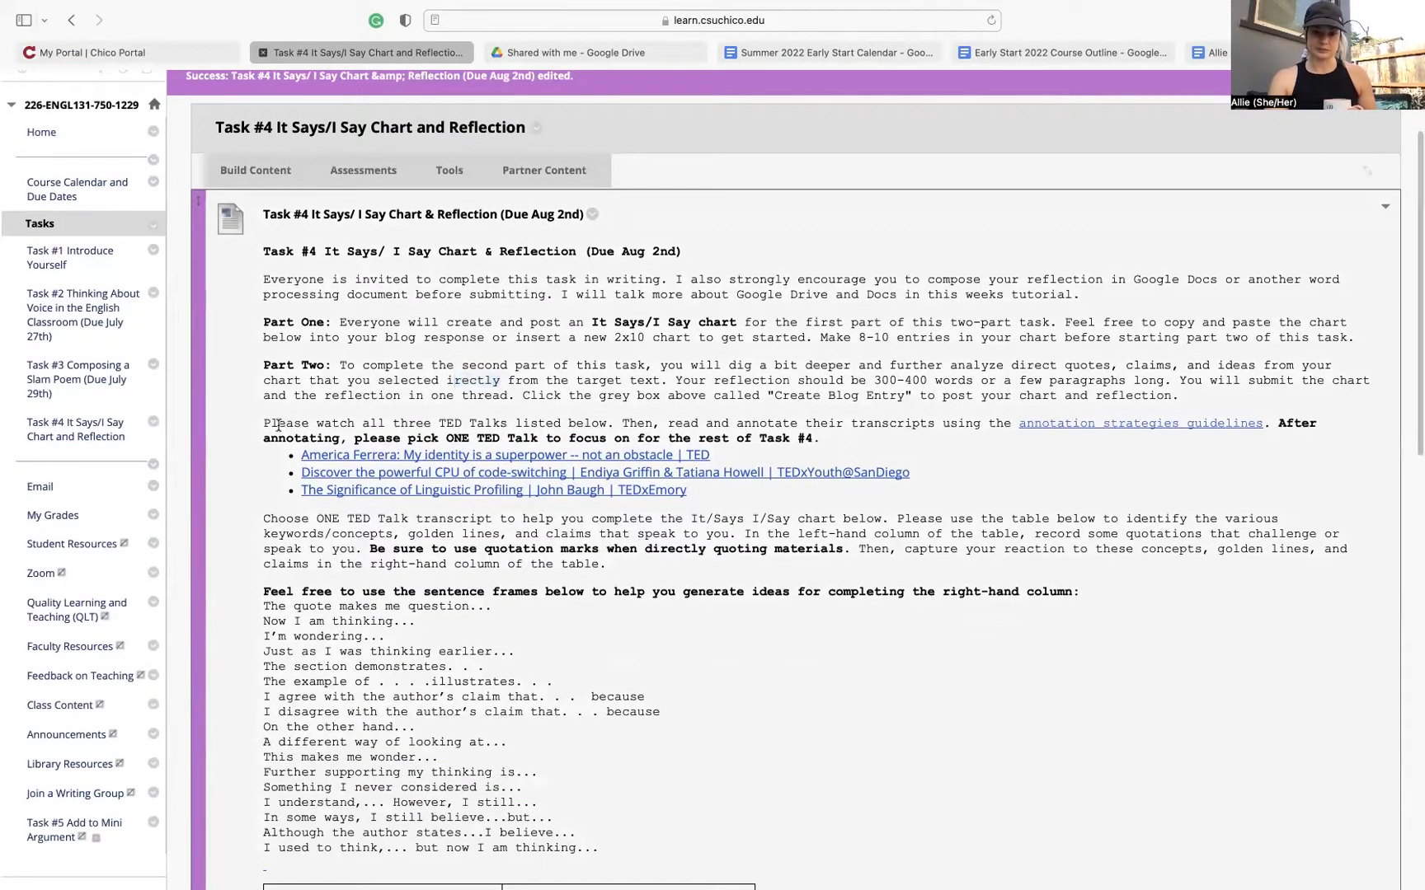
# Highlight the TED talk viewing instructions and "pick ONE TED Talk", then follow the America Ferrera link.
pyautogui.keyDown('shift'); pyautogui.click(682, 491); pyautogui.keyUp('shift')
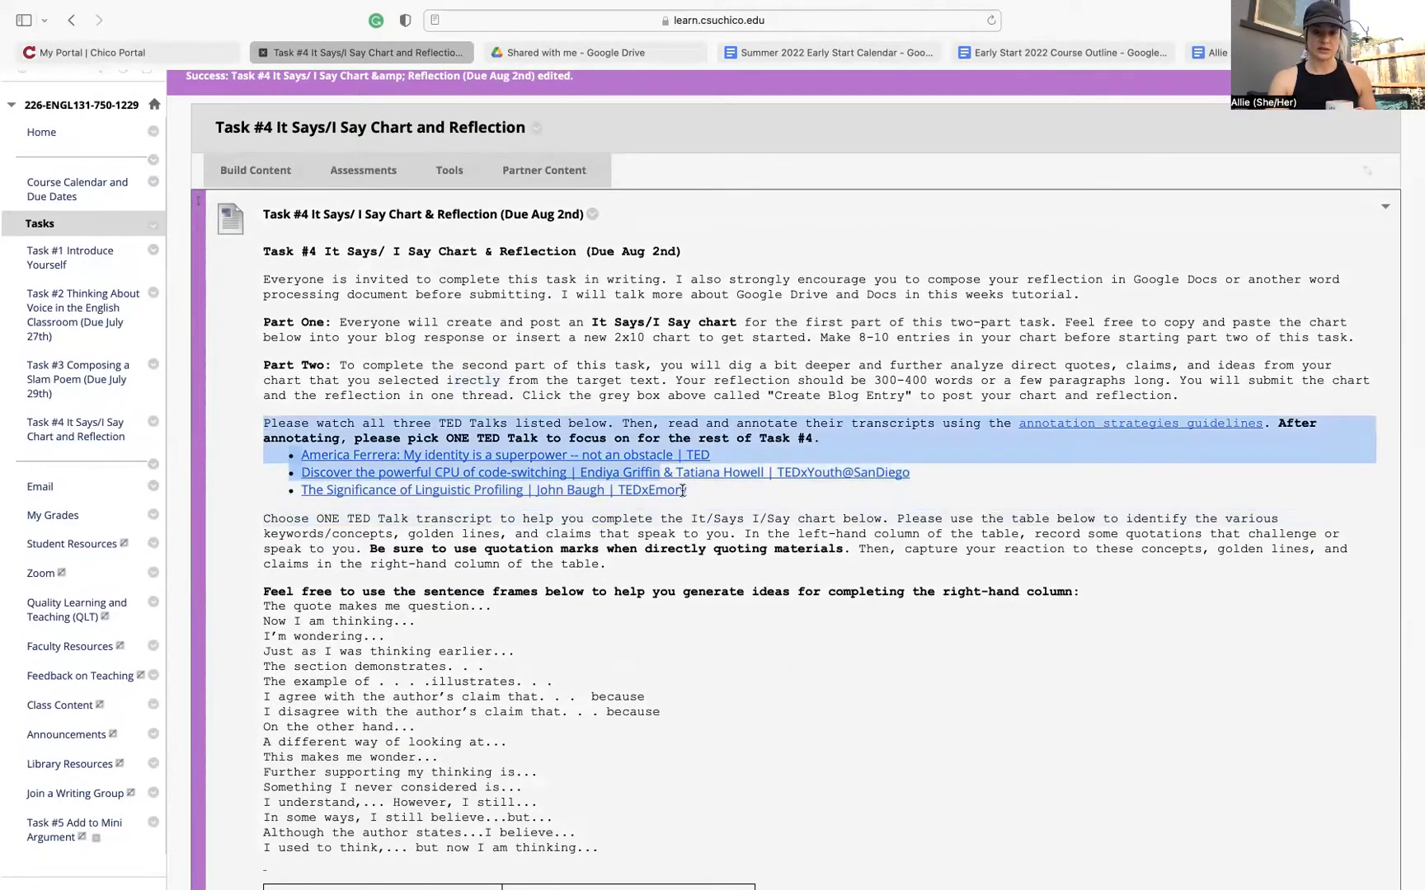
pyautogui.keyDown('shift'); pyautogui.click(709, 456); pyautogui.keyUp('shift')
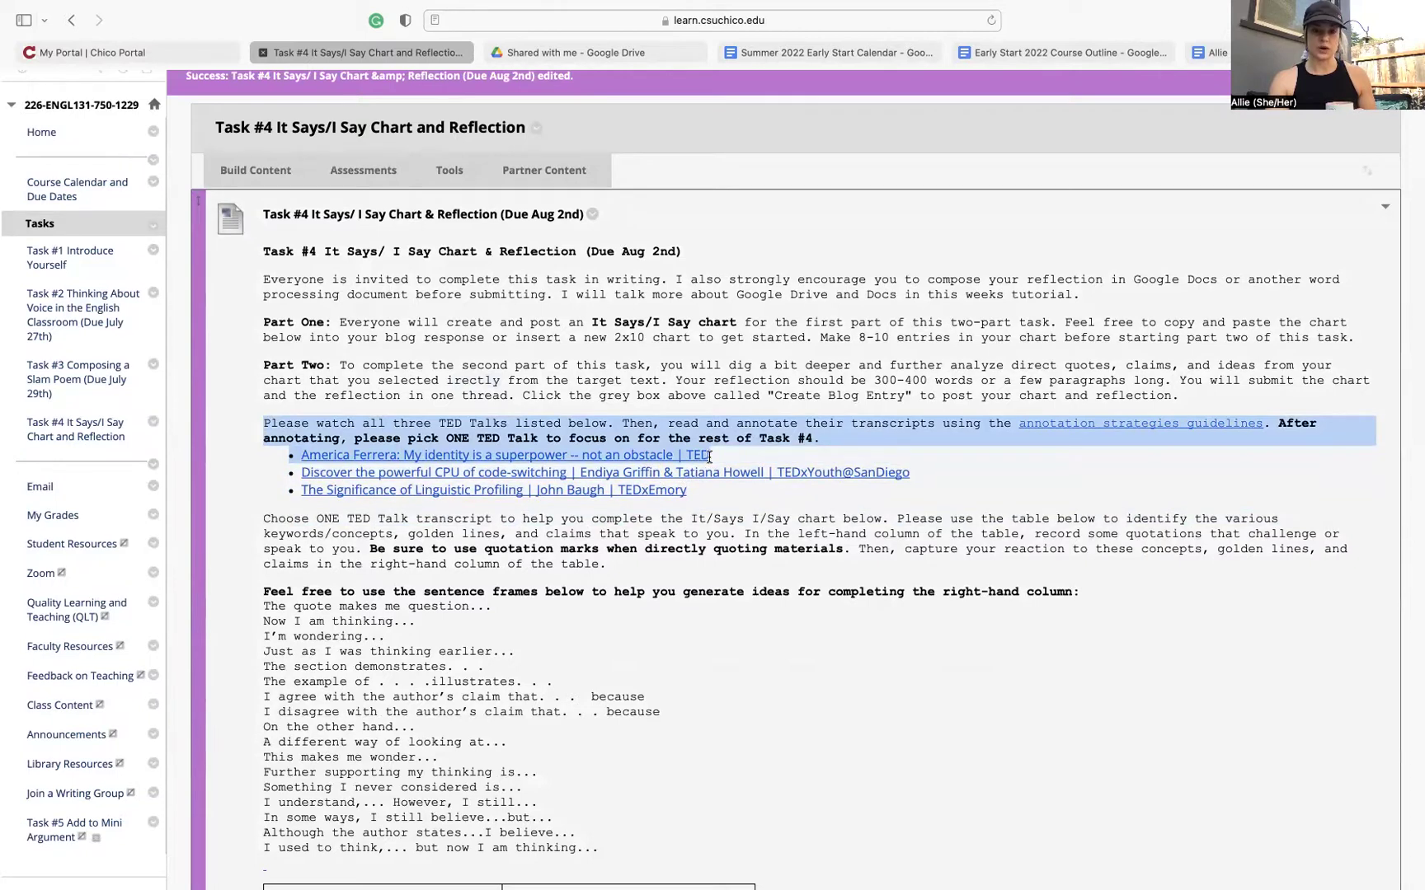
pyautogui.click(502, 435)
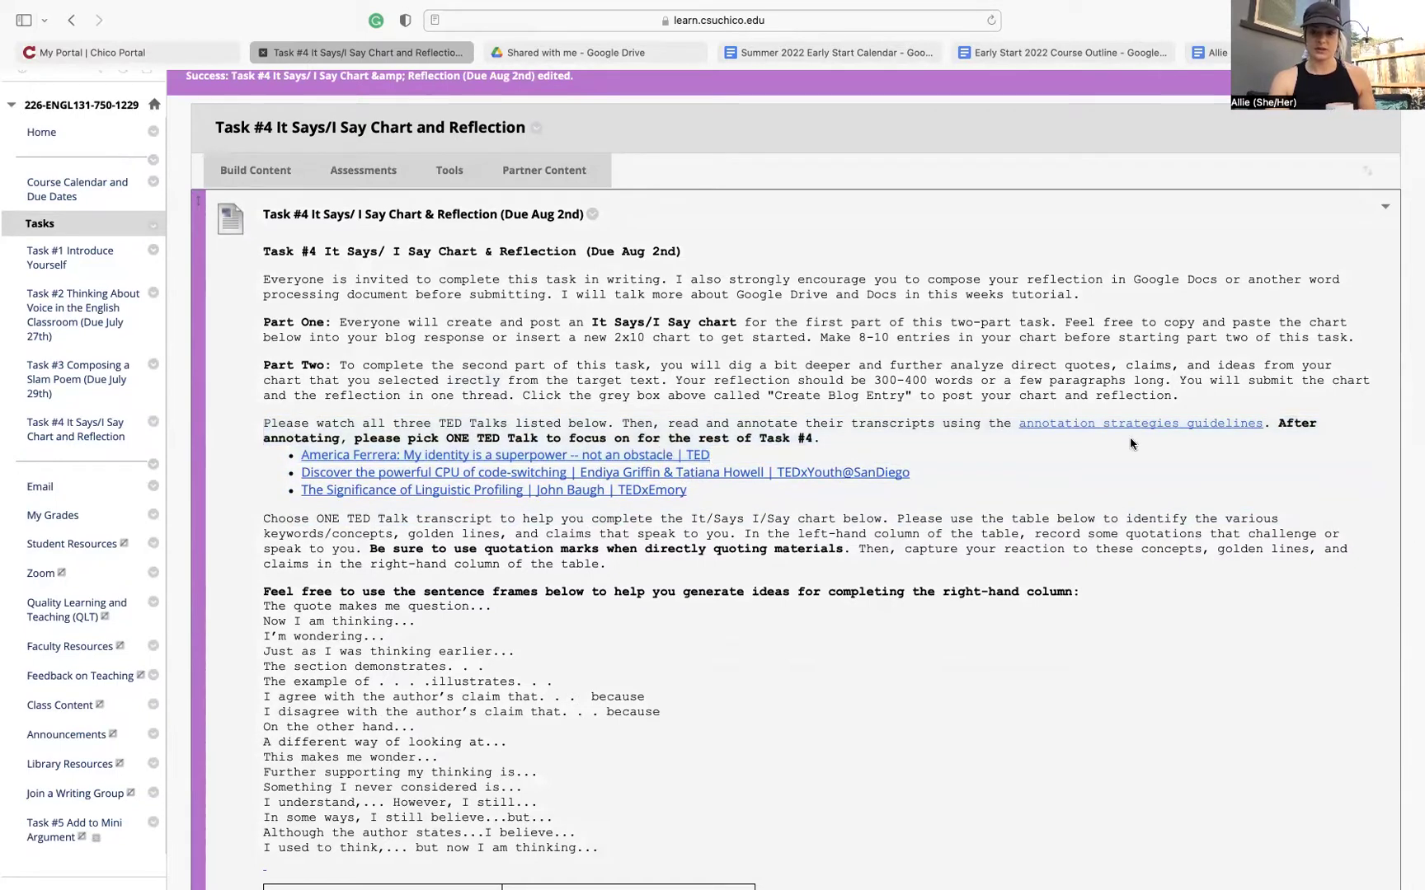
pyautogui.moveTo(459, 440); pyautogui.dragTo(830, 439)
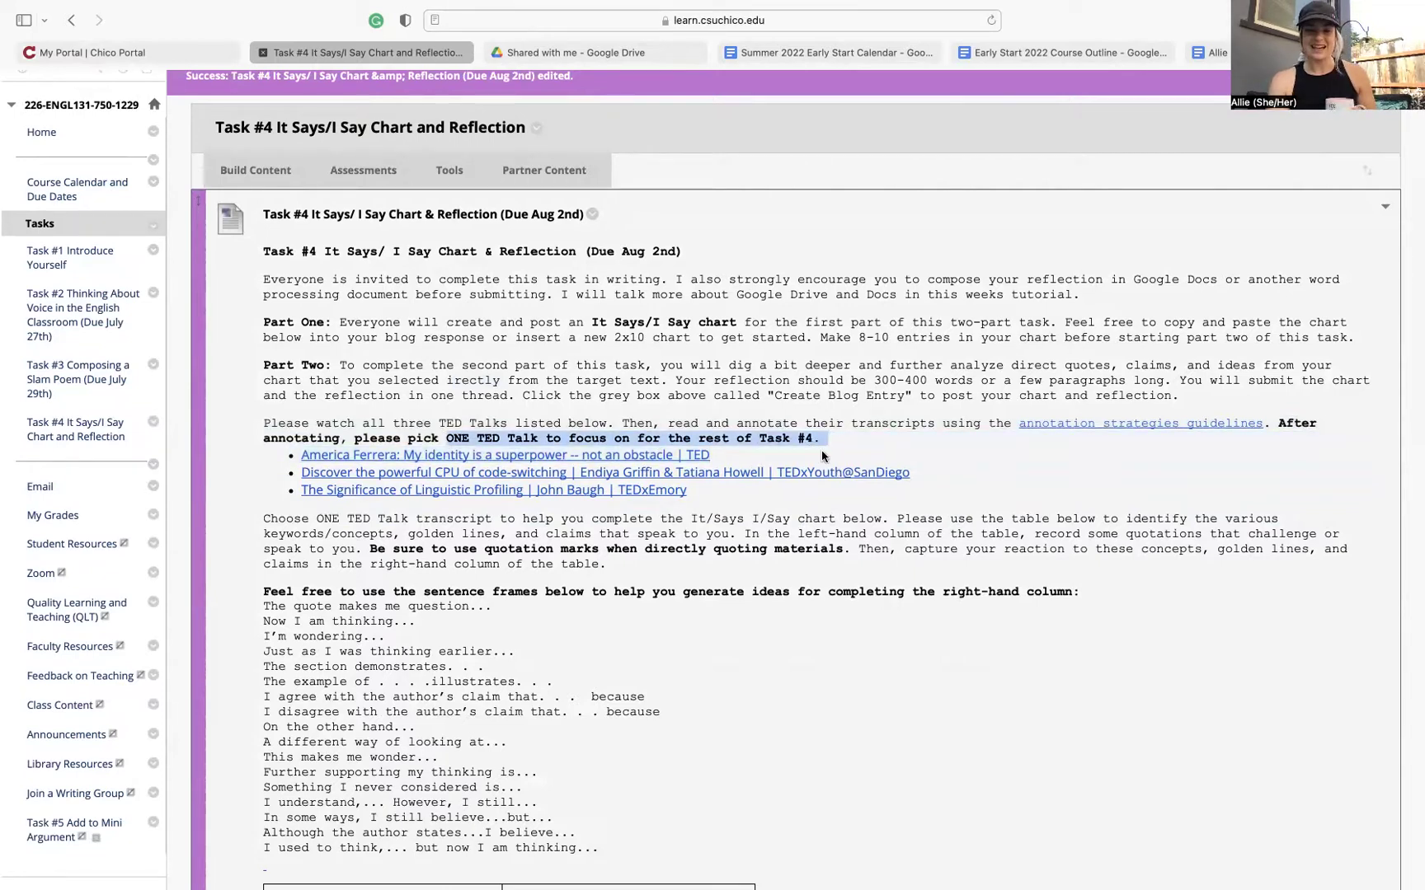
pyautogui.click(718, 490)
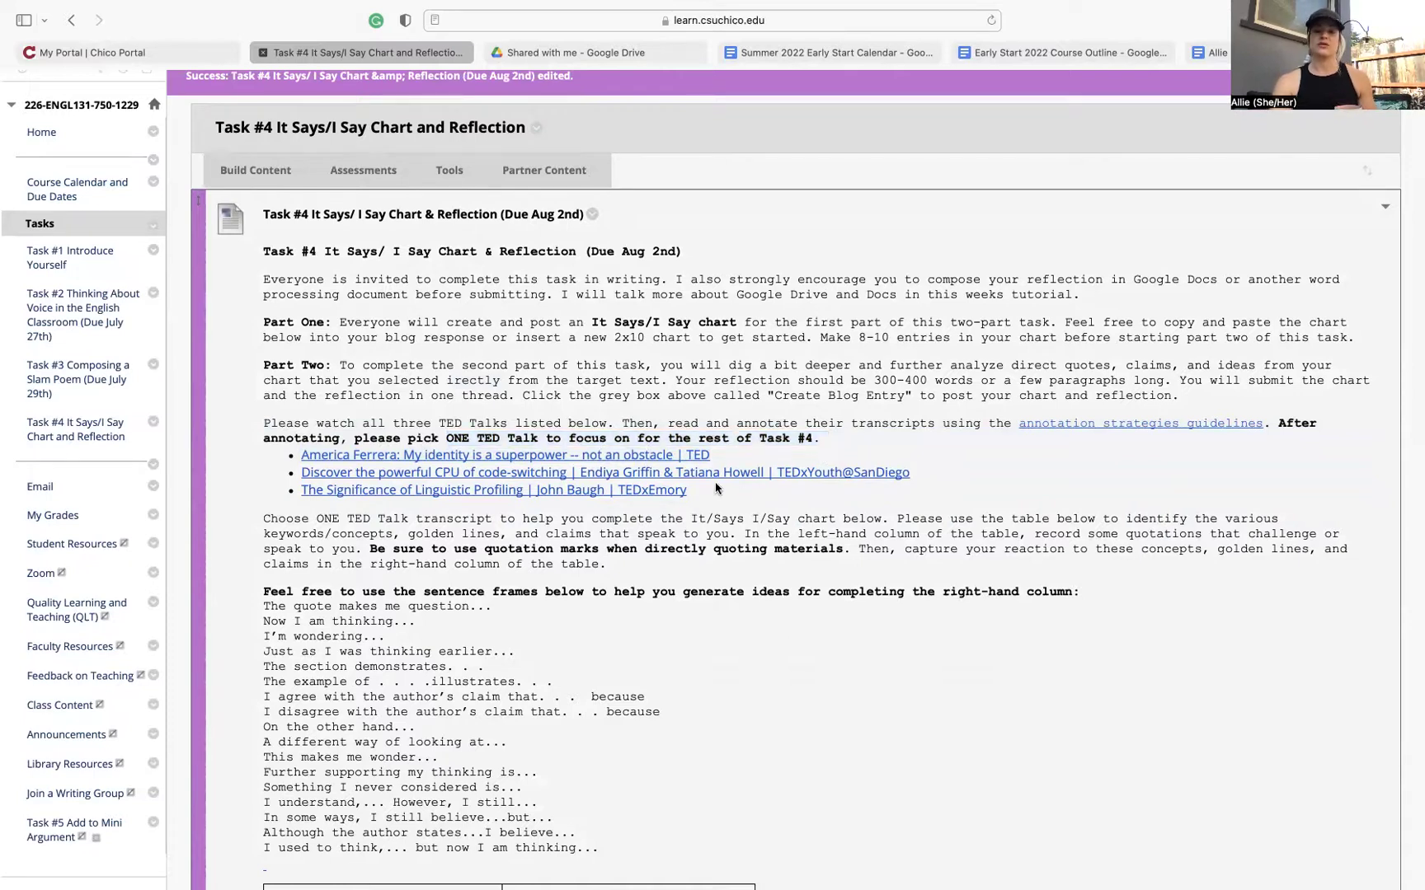
pyautogui.click(489, 456)
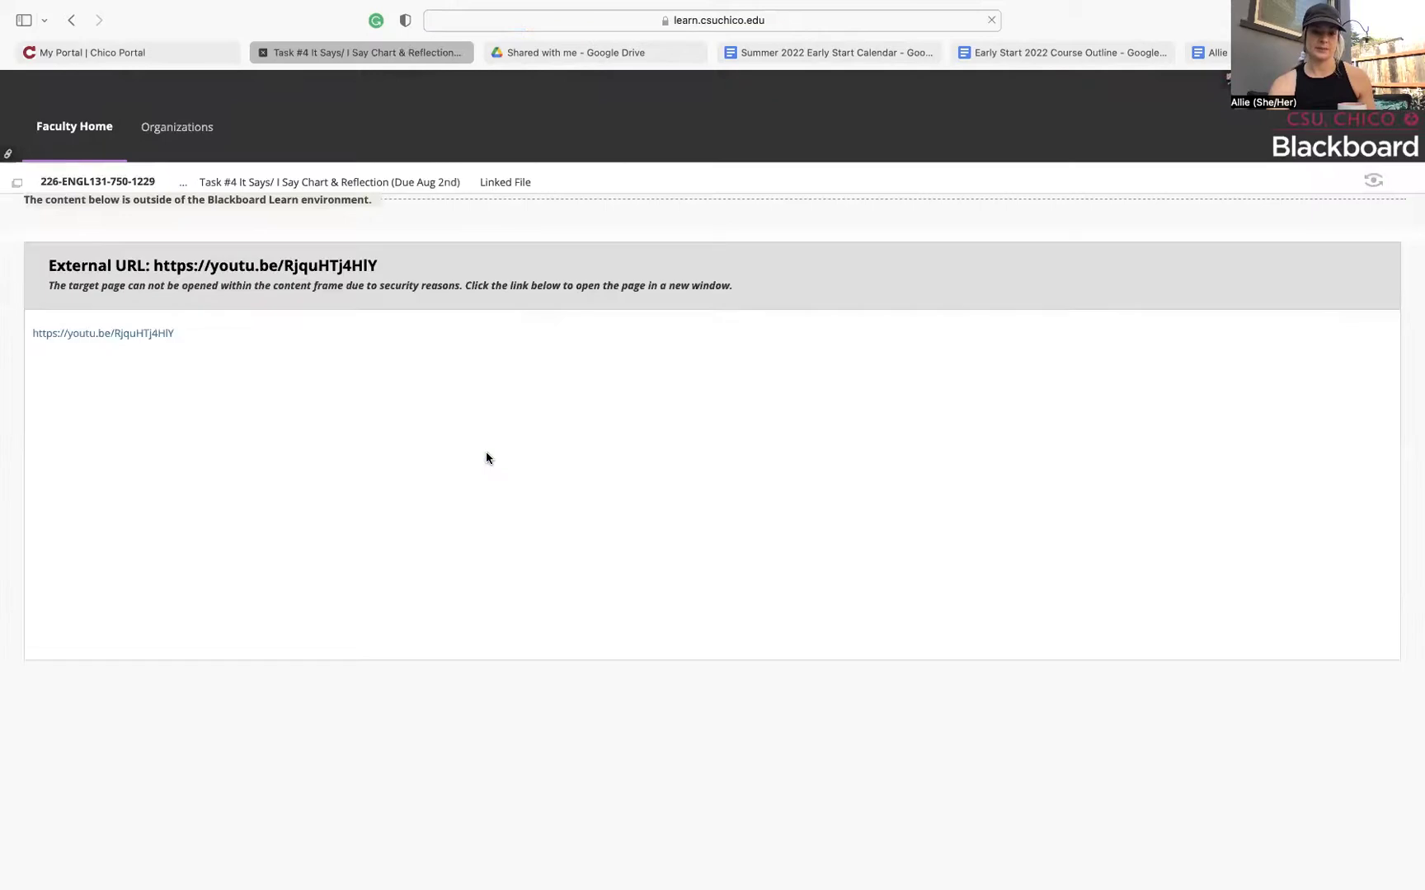
# Play the America Ferrera TED talk on YouTube, pause it at 0:02, and bring up its '...' menu.
pyautogui.click(143, 337)
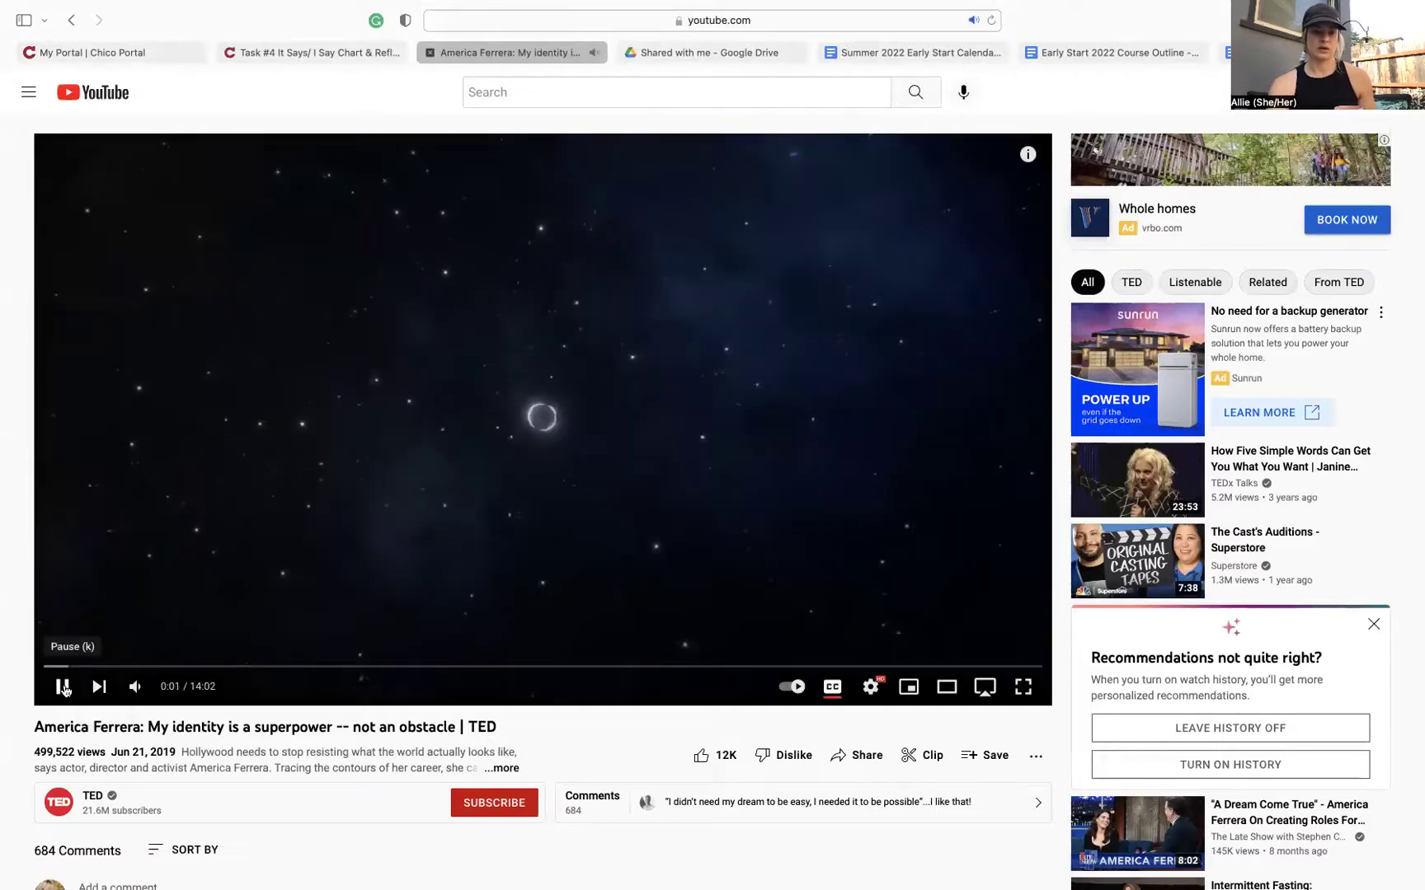
pyautogui.click(62, 687)
pyautogui.scroll(-3, 62, 688)
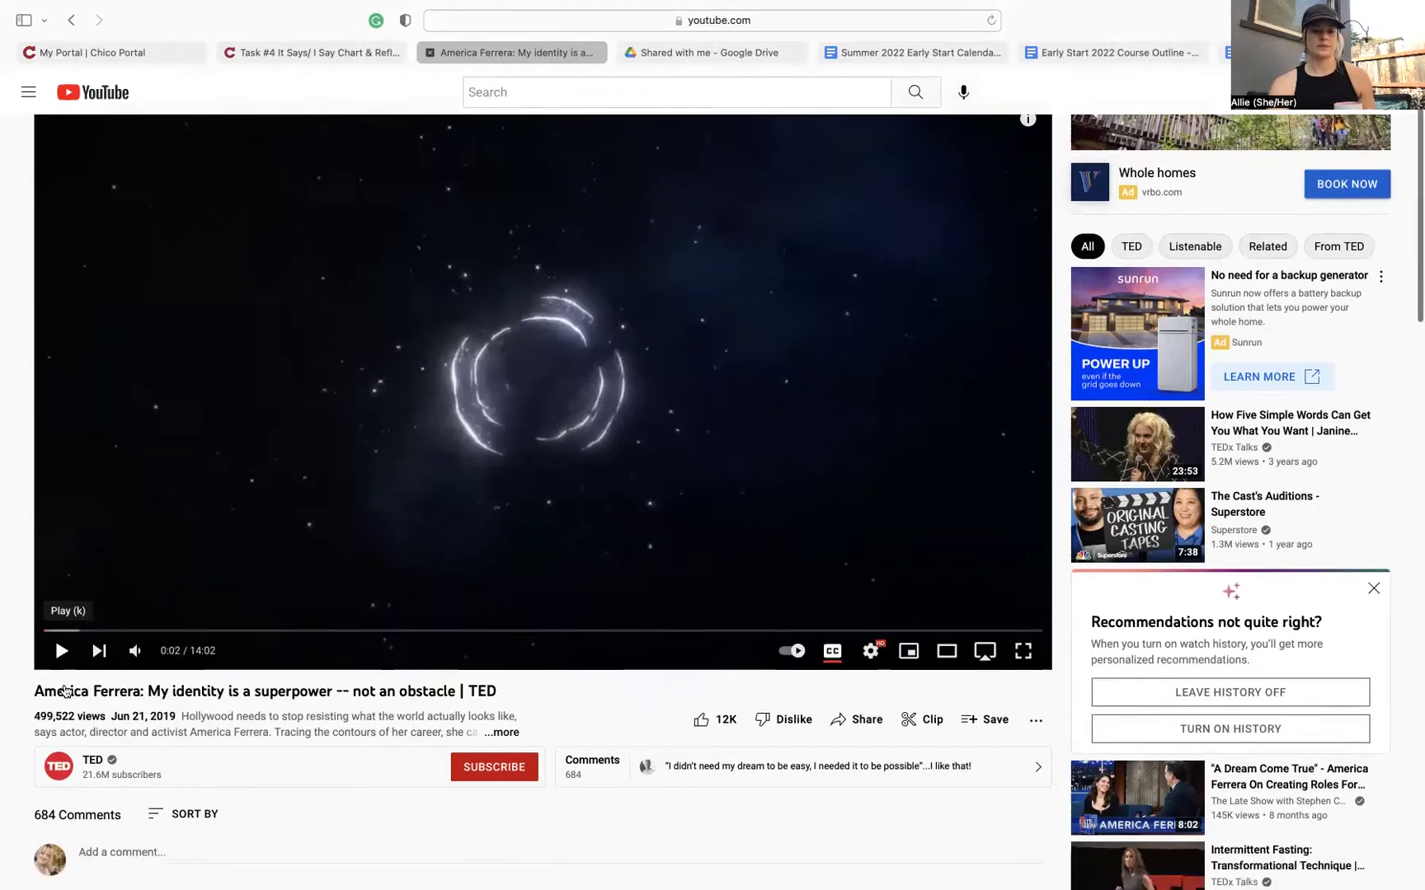
pyautogui.scroll(-4, 455, 701)
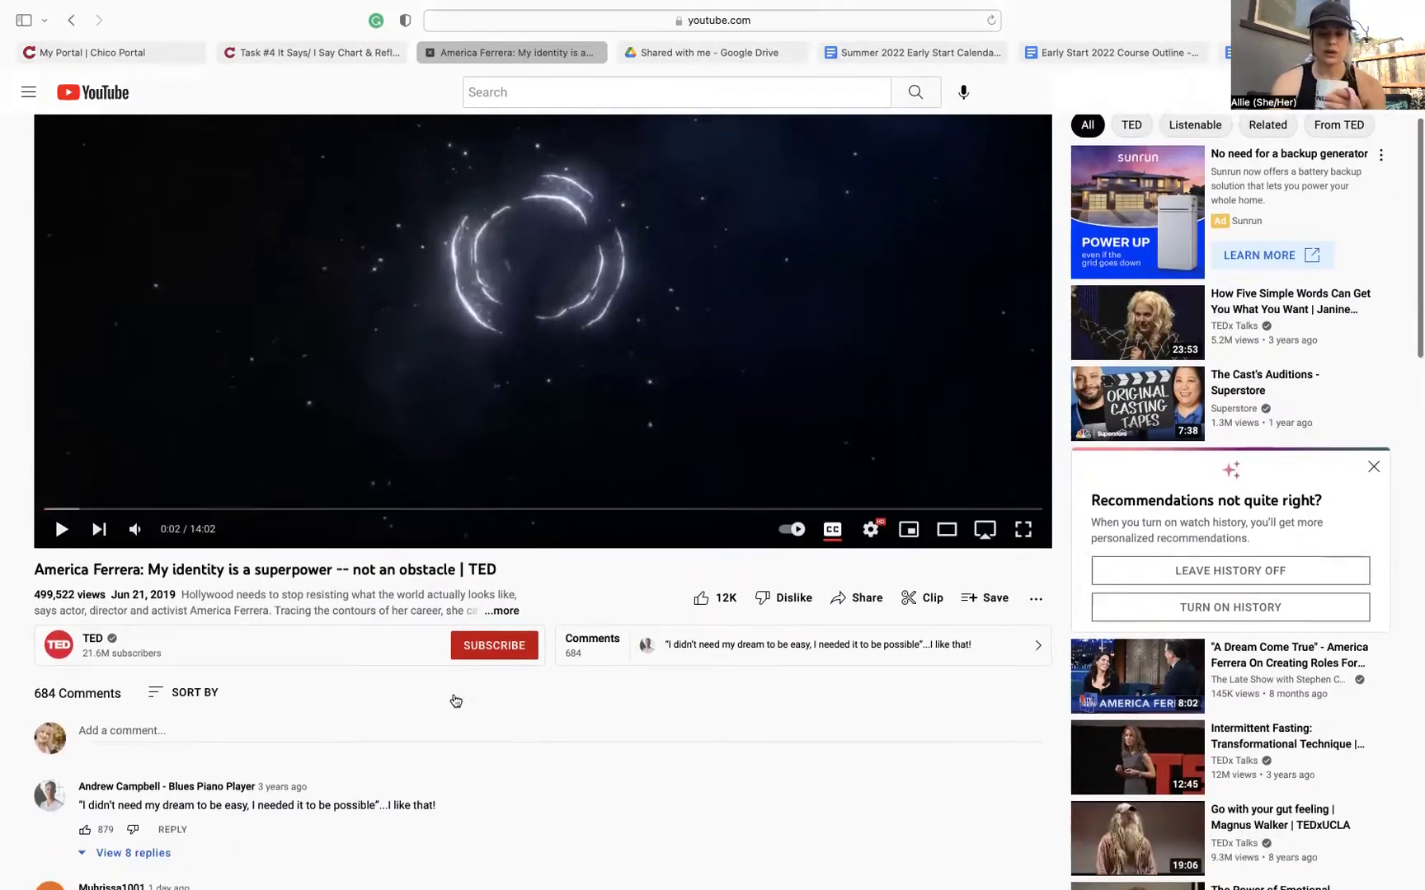
pyautogui.scroll(-2, 455, 700)
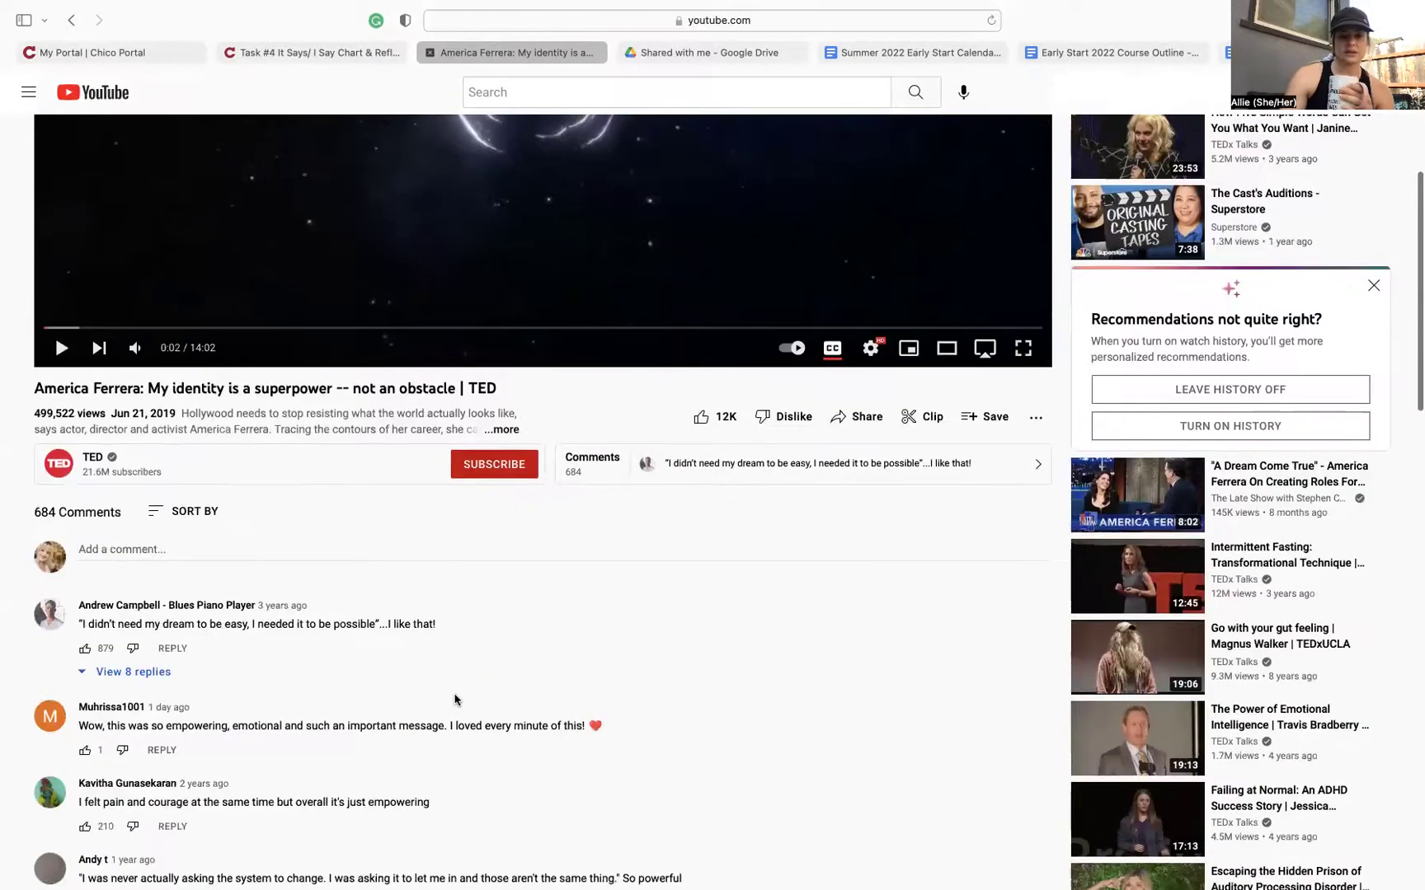
pyautogui.scroll(8, 455, 700)
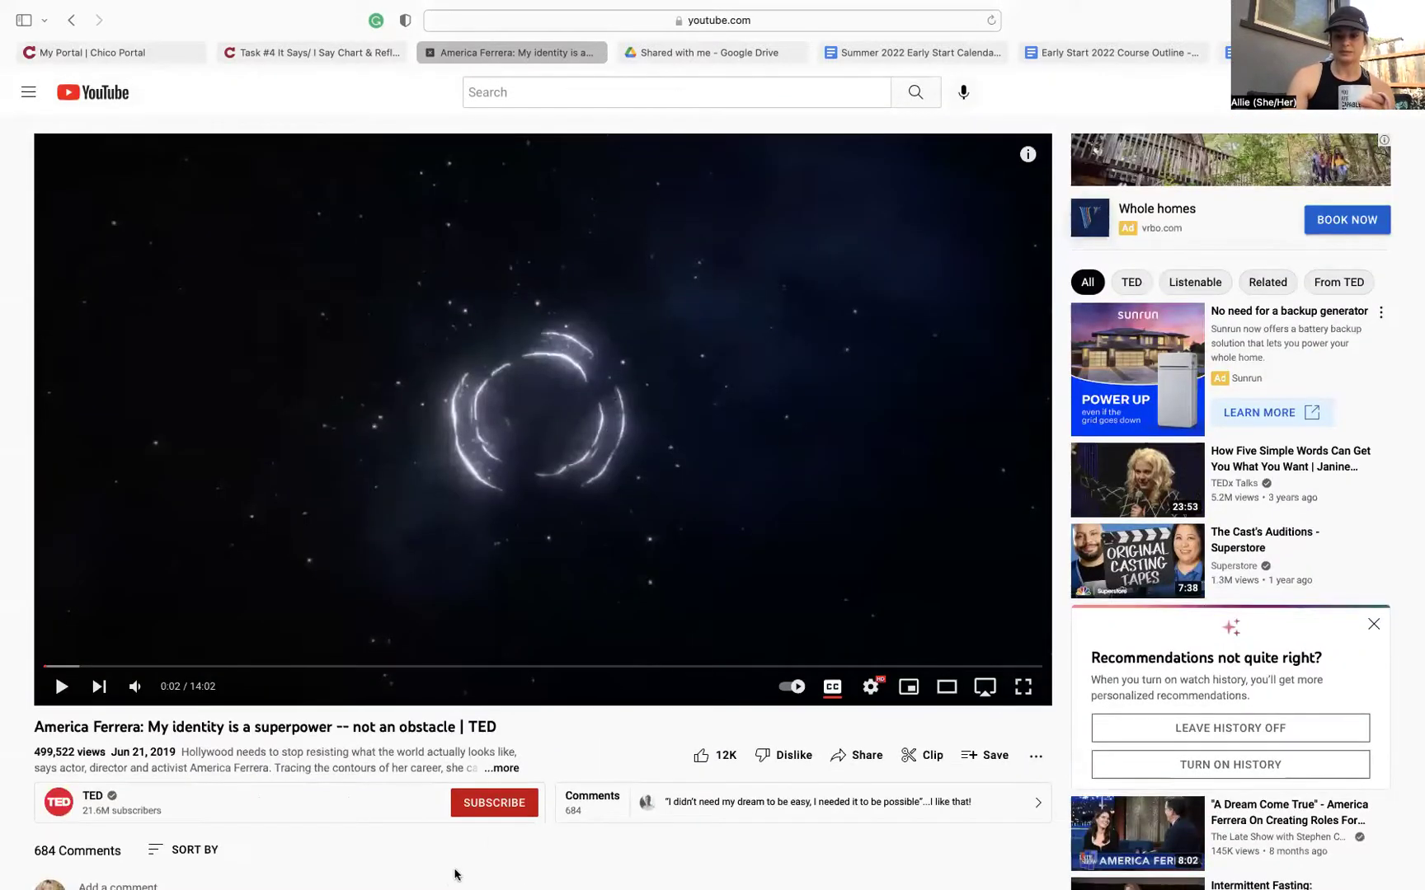
pyautogui.click(1036, 756)
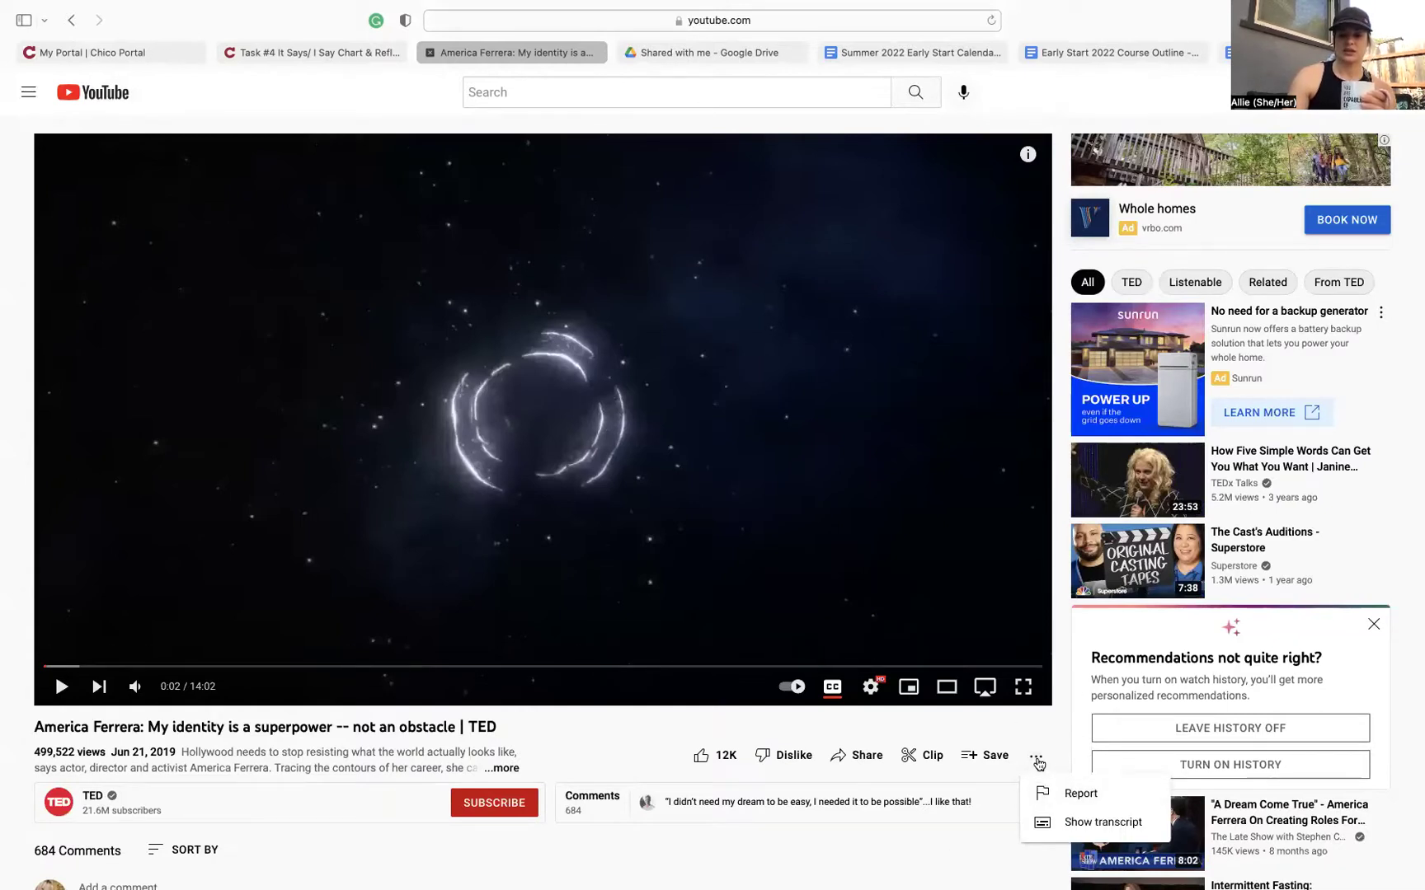
# Show the Transcript panel and select the whole timestamped transcript from (Applause) up to the header.
pyautogui.click(1079, 824)
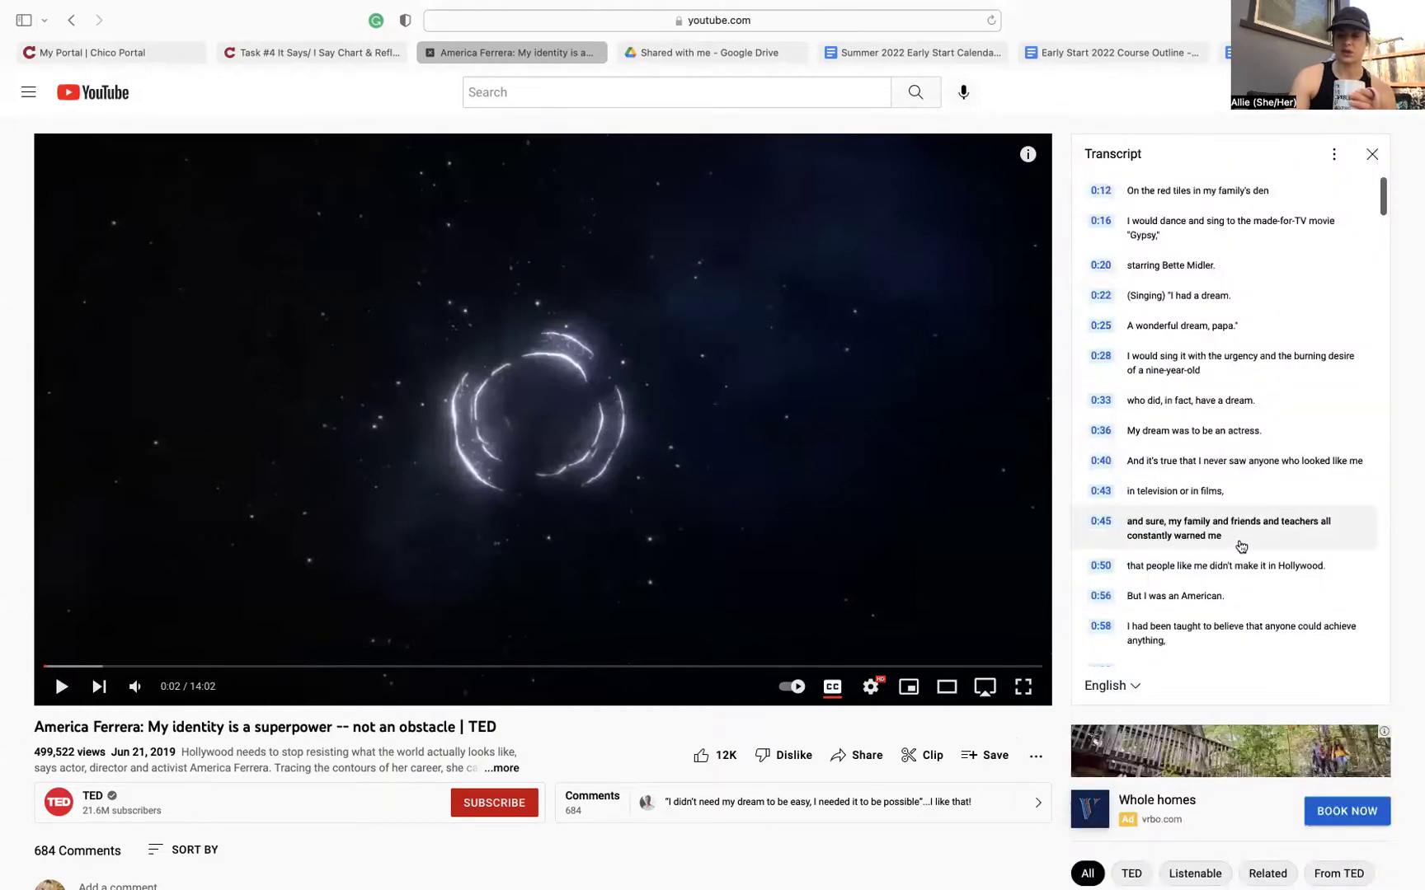
pyautogui.scroll(-8, 1216, 673)
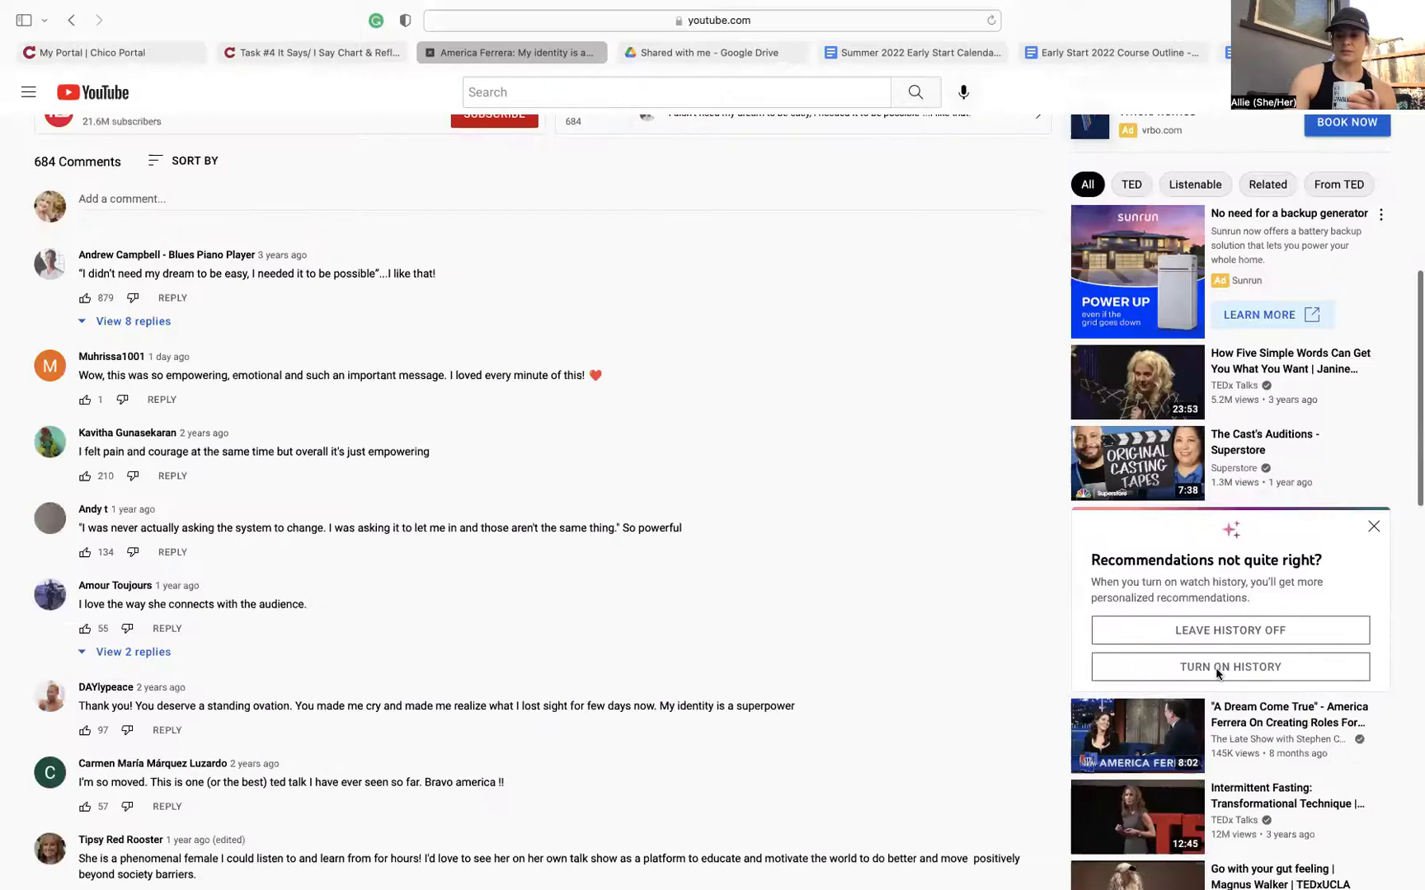
pyautogui.scroll(8, 1217, 673)
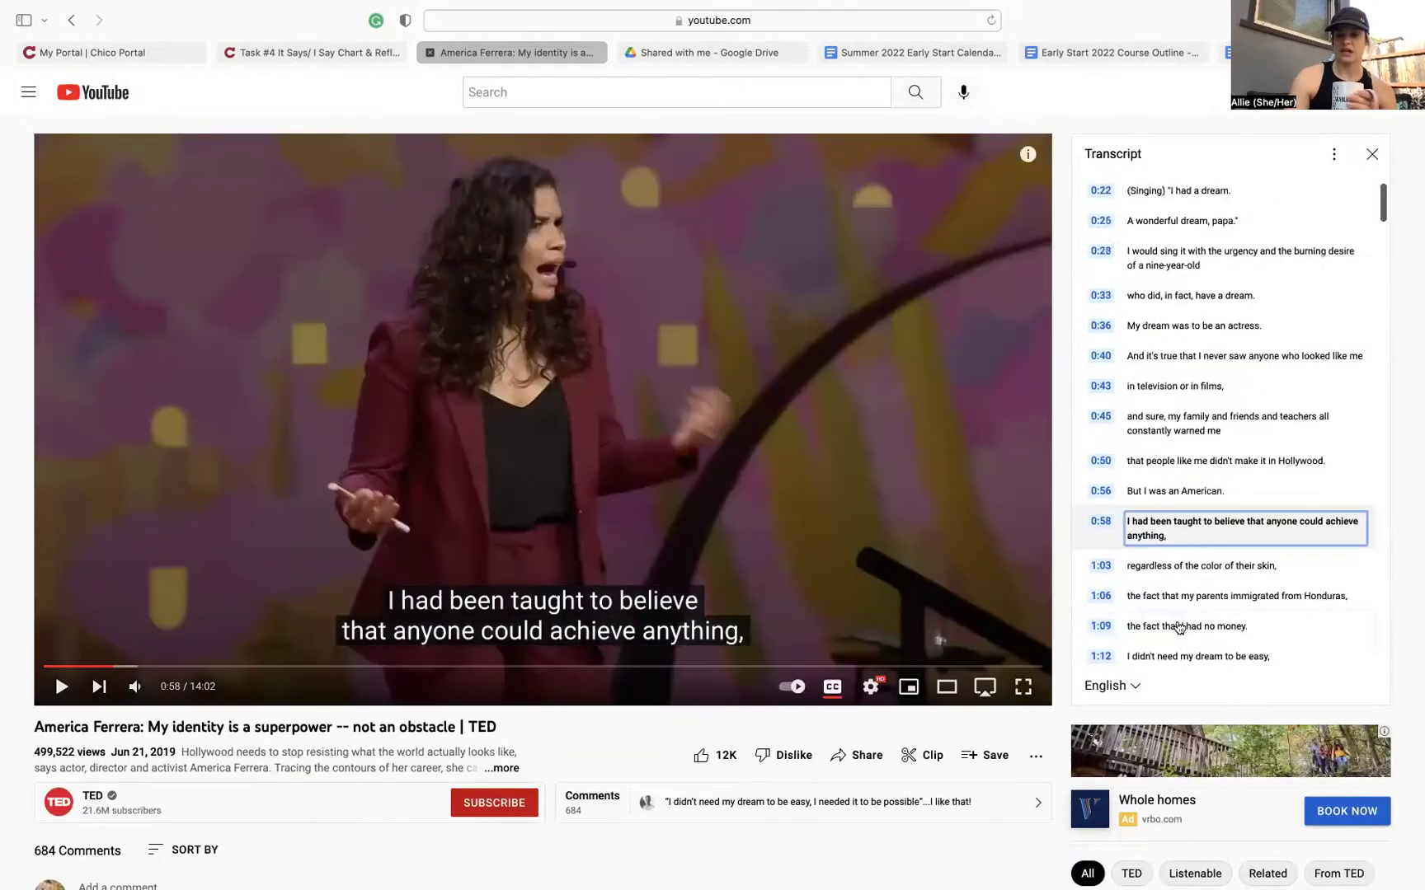
pyautogui.scroll(-20, 1179, 628)
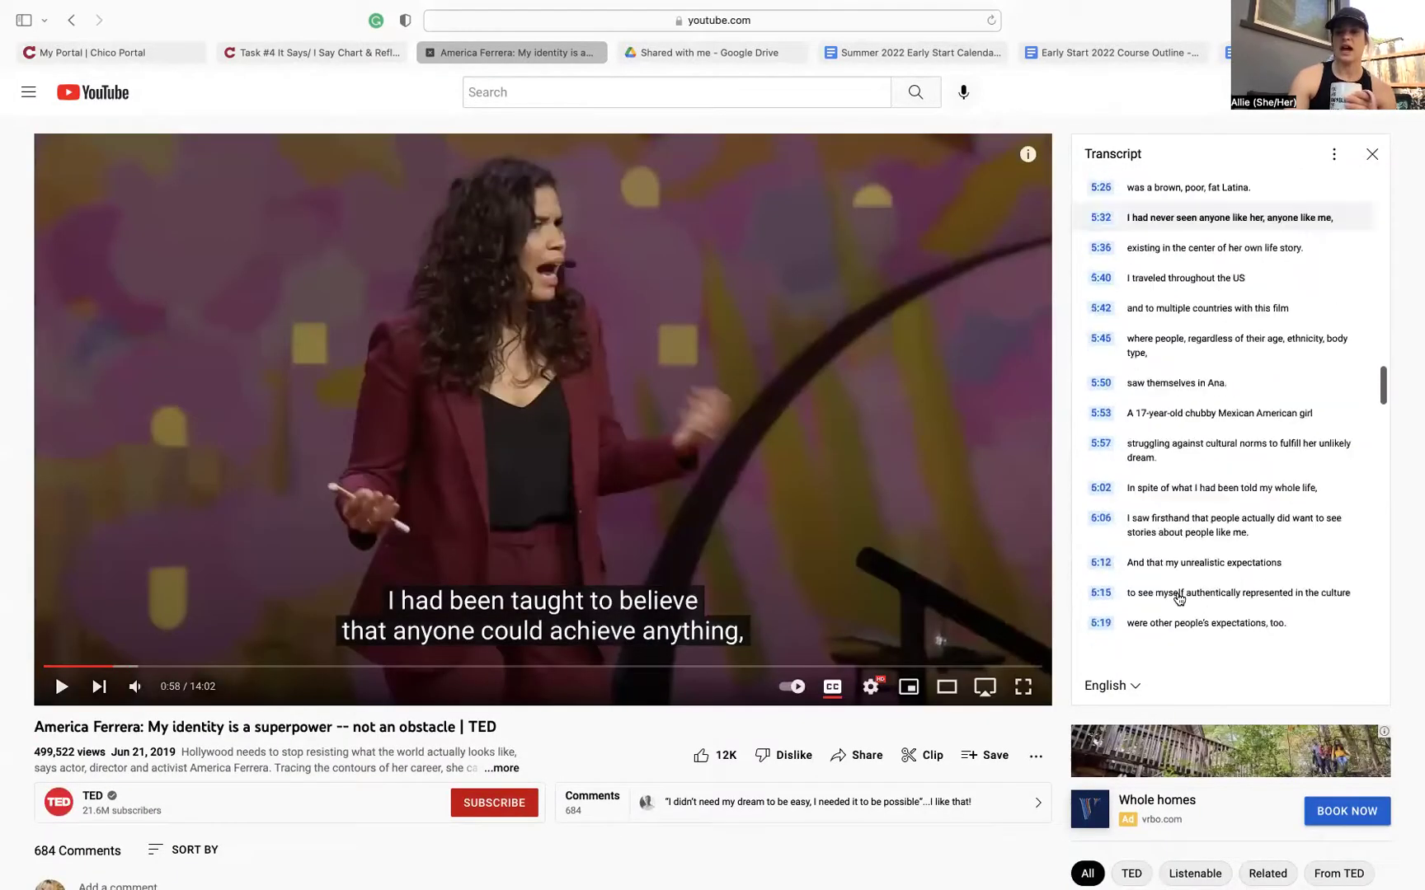
pyautogui.scroll(-20, 1179, 600)
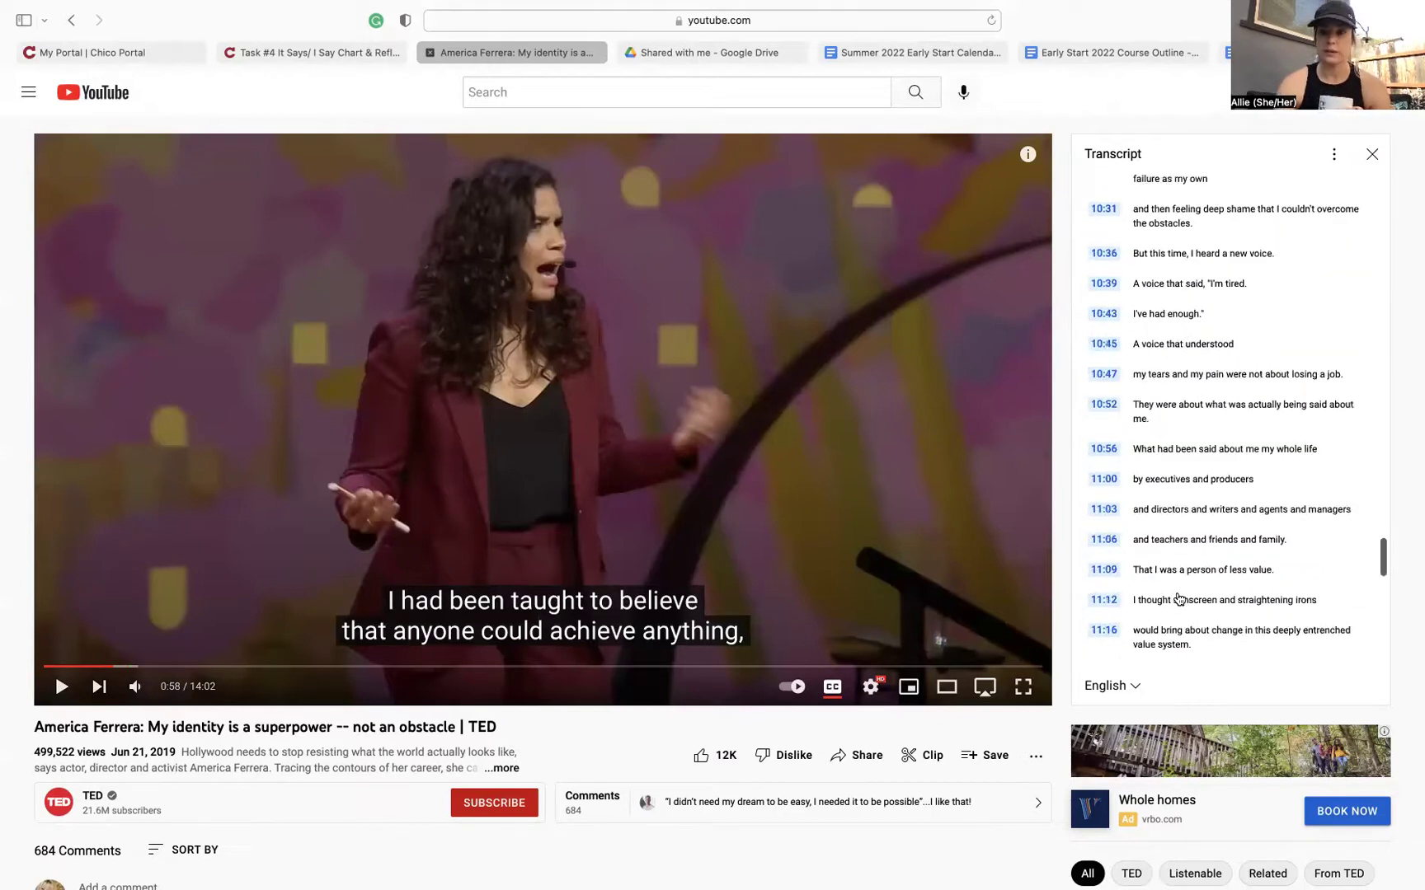
pyautogui.scroll(-20, 1179, 599)
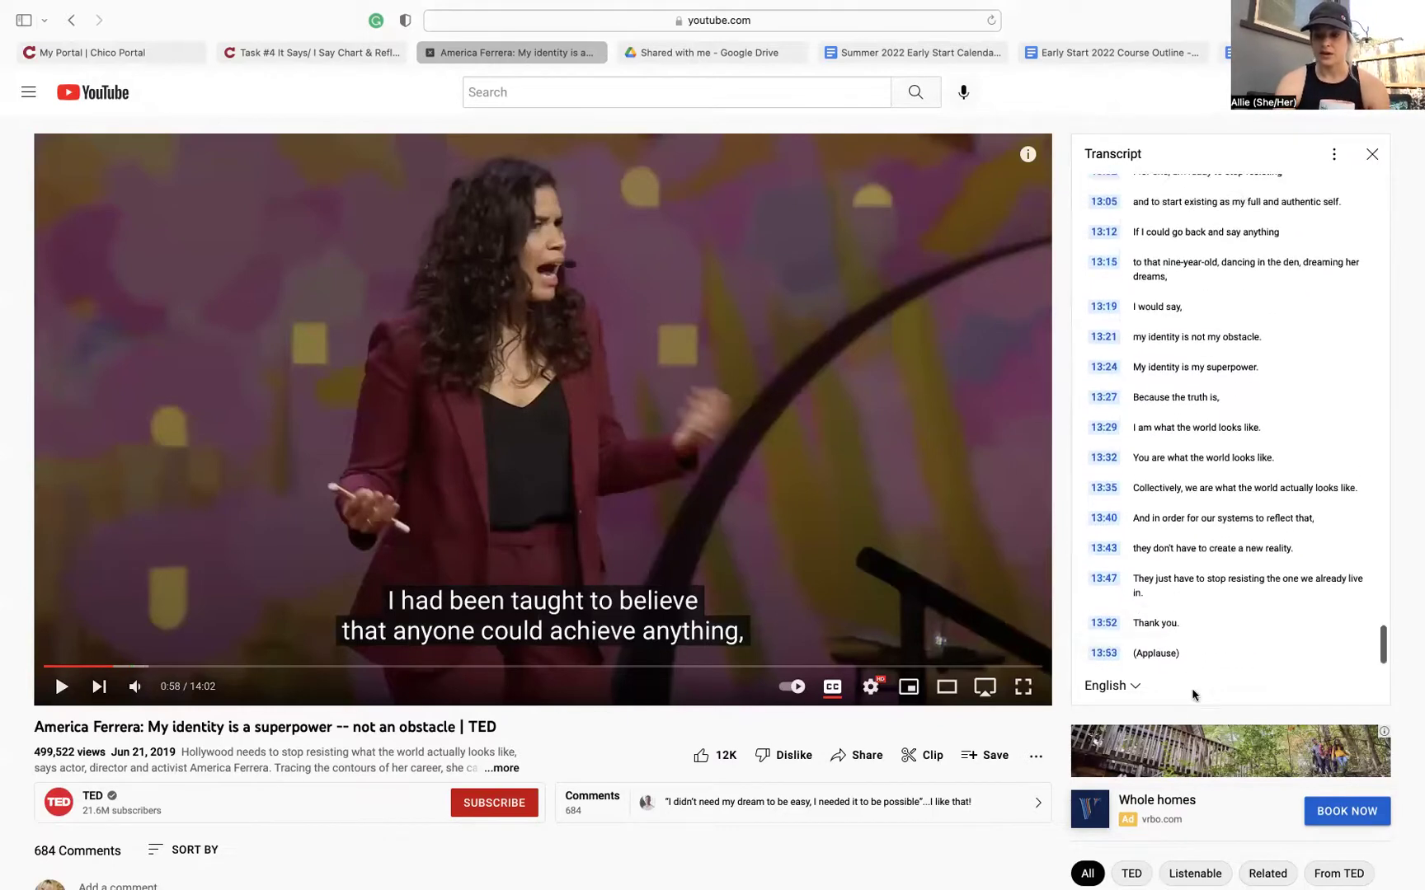
pyautogui.moveTo(1161, 469); pyautogui.dragTo(1154, 154)
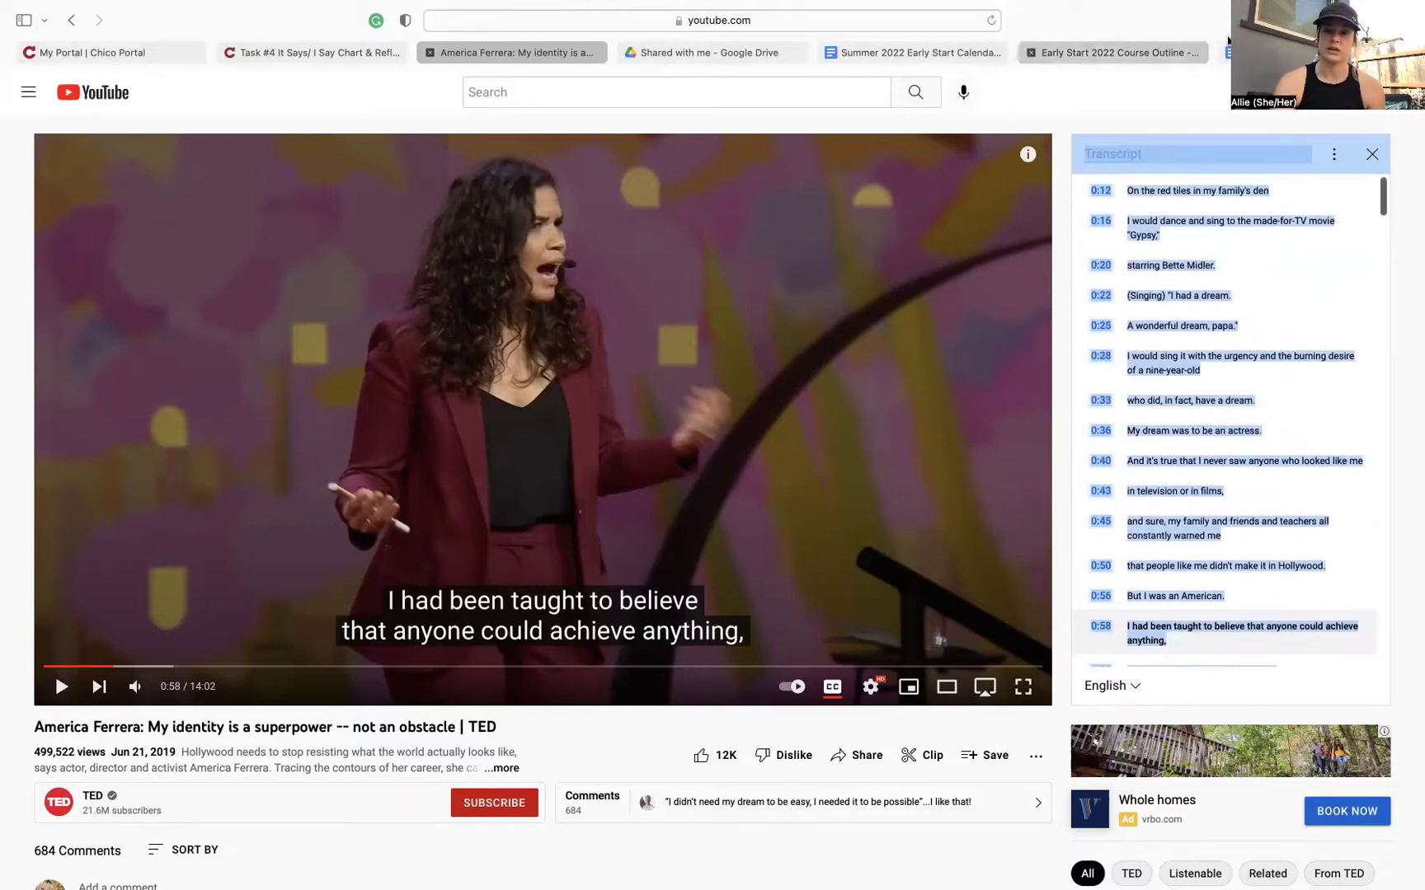
# Paste the copied transcript onto the empty page-2 line of the Task 4 document.
pyautogui.click(1270, 52)
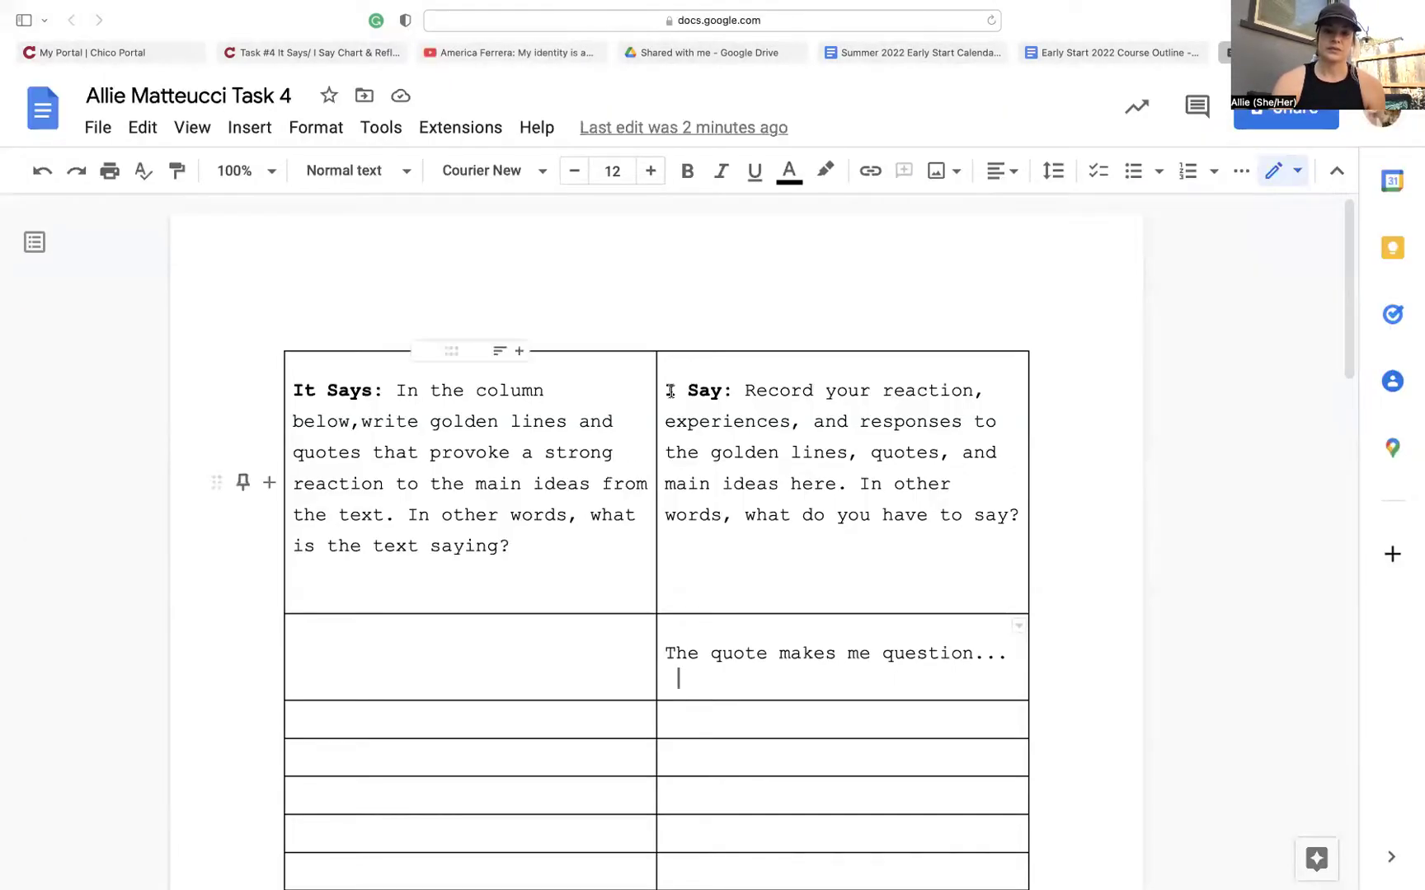
pyautogui.scroll(-10, 671, 391)
pyautogui.scroll(-5, 671, 392)
pyautogui.click(661, 422)
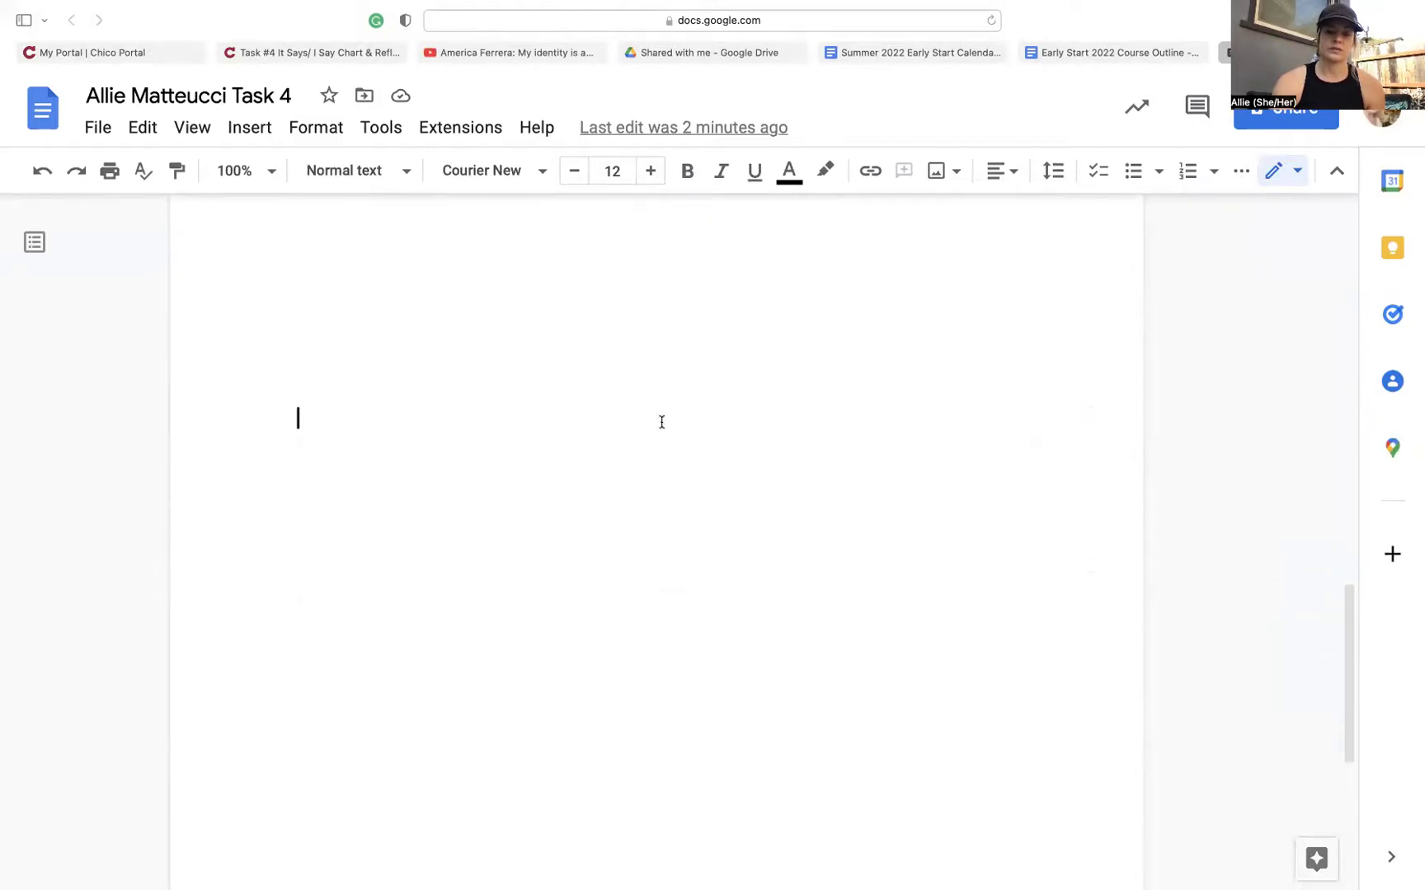
pyautogui.hotkey('ctrl', 'v')
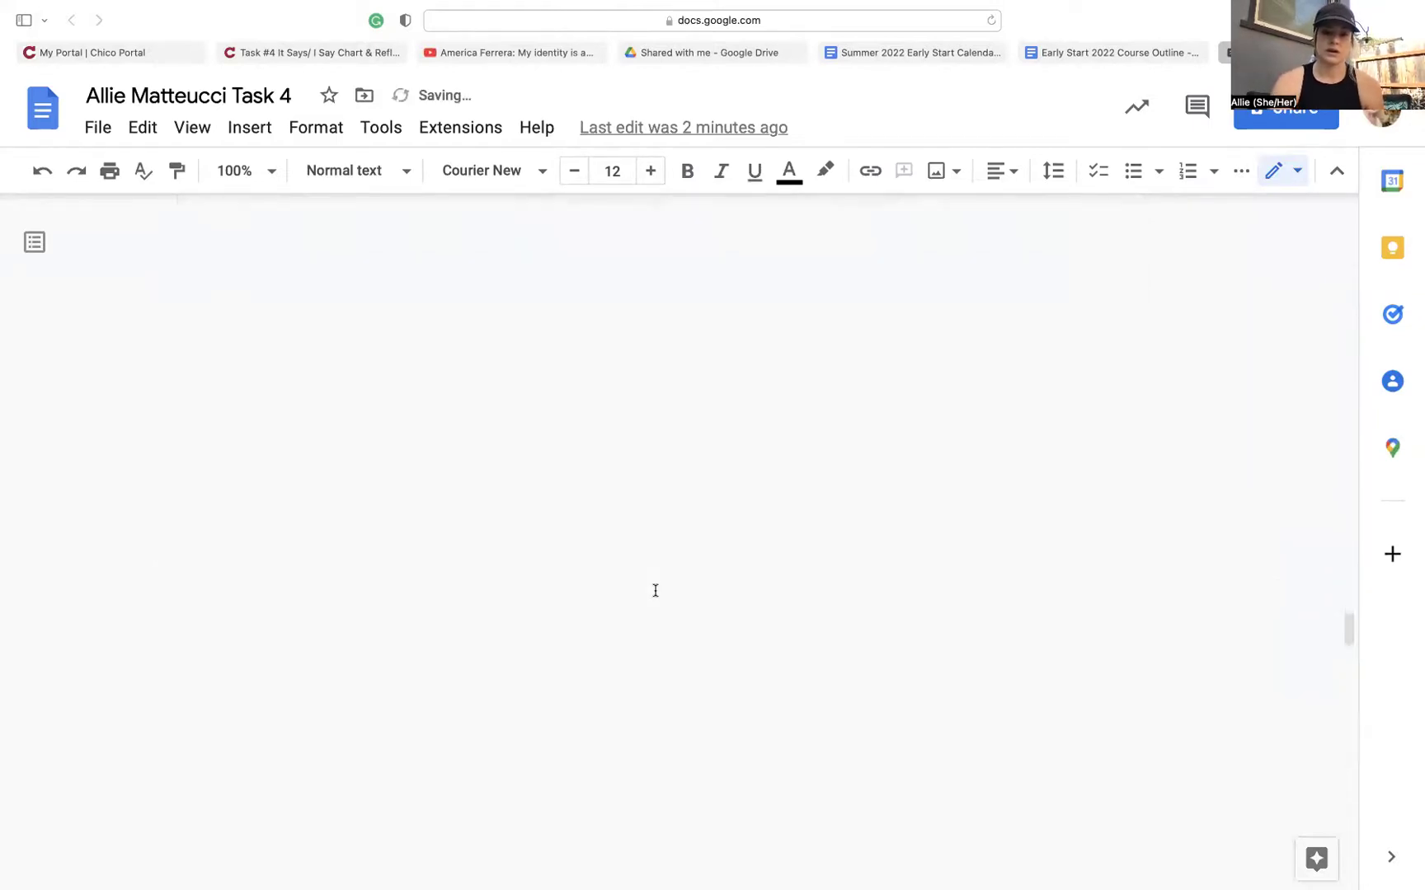
pyautogui.scroll(6, 656, 590)
pyautogui.scroll(20, 655, 591)
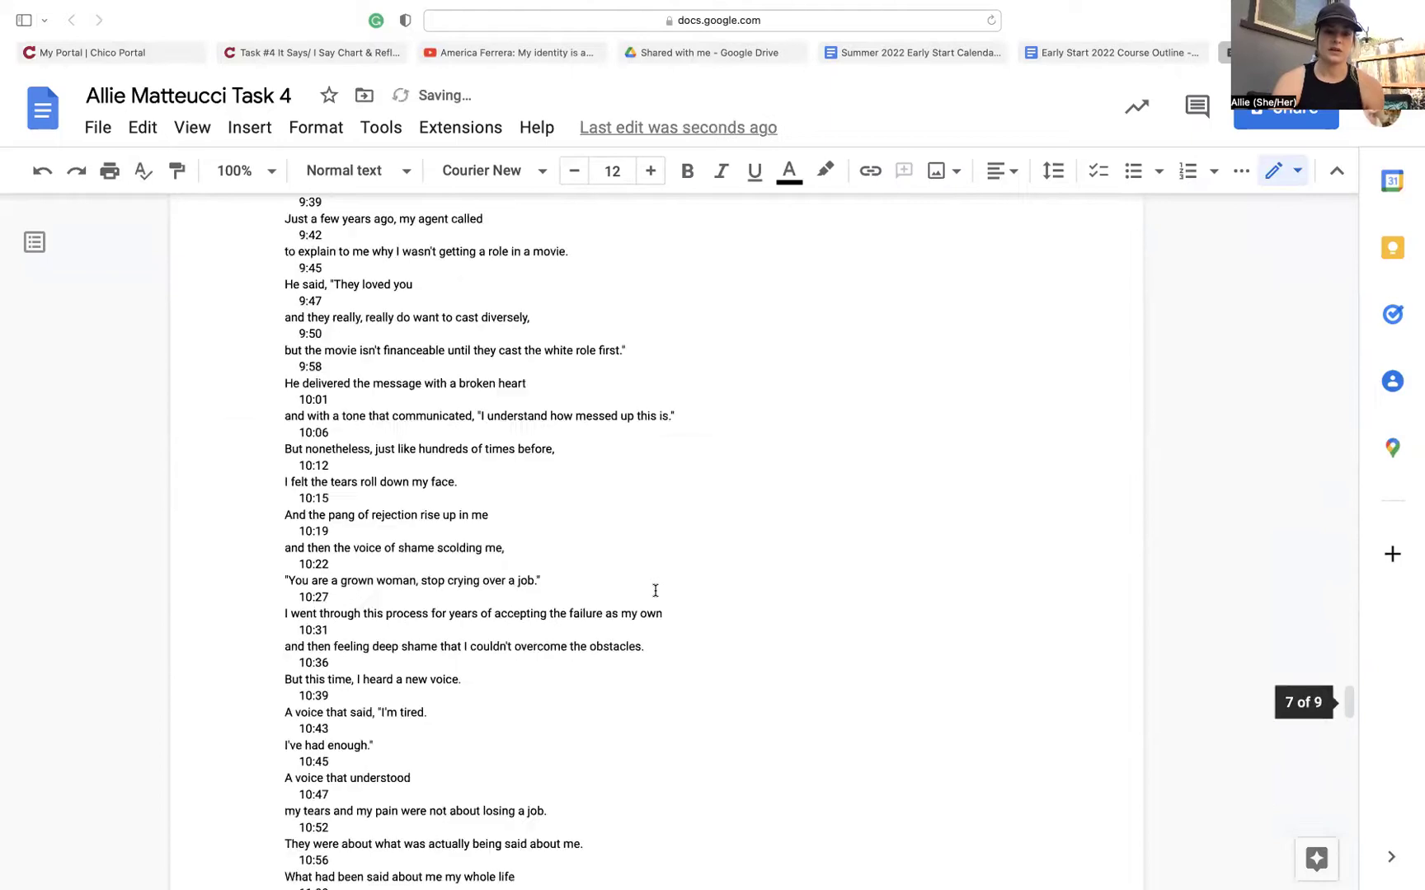
pyautogui.scroll(20, 655, 590)
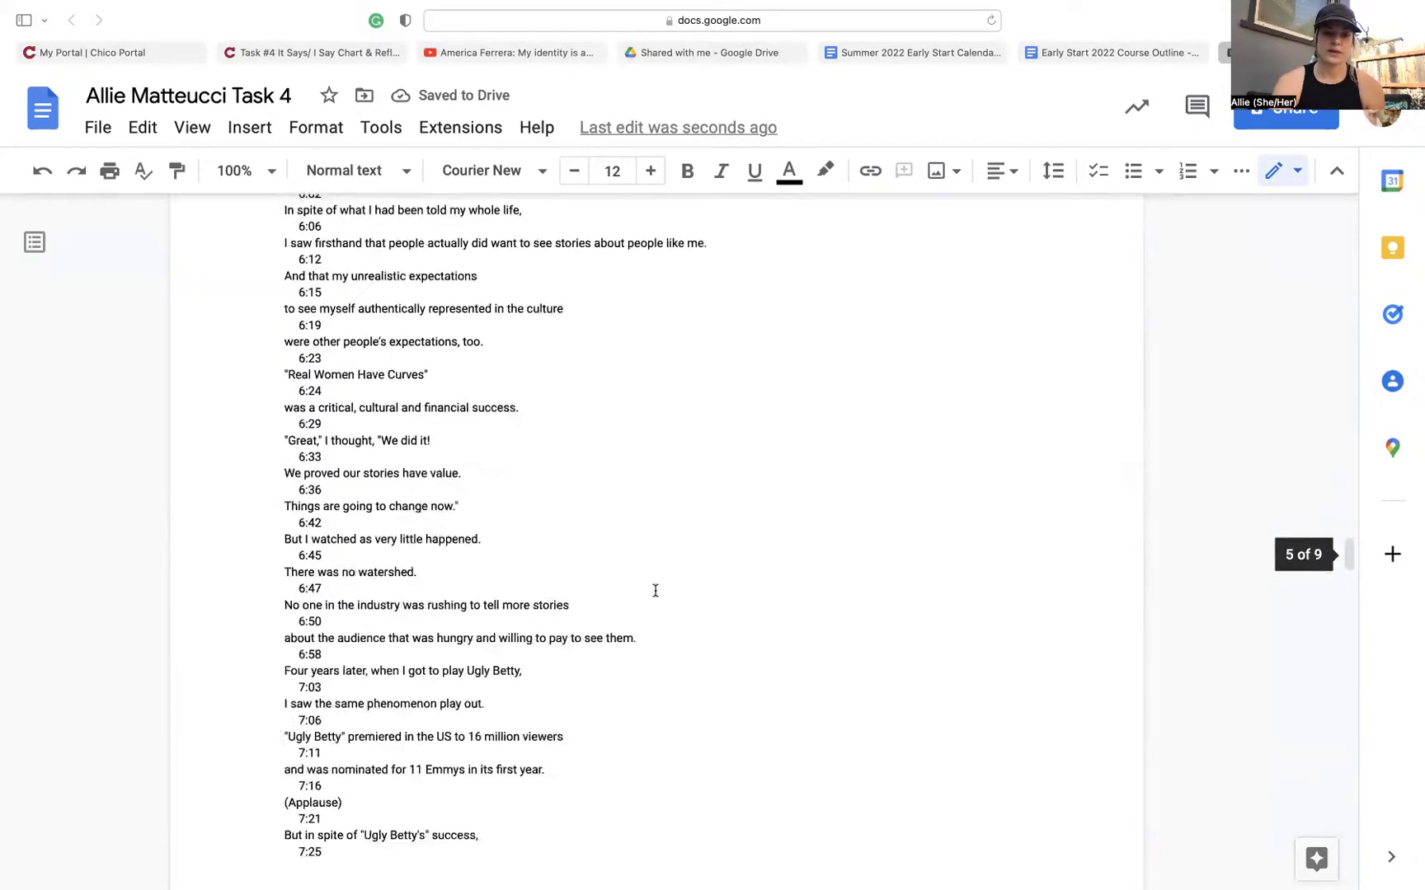
pyautogui.scroll(20, 655, 590)
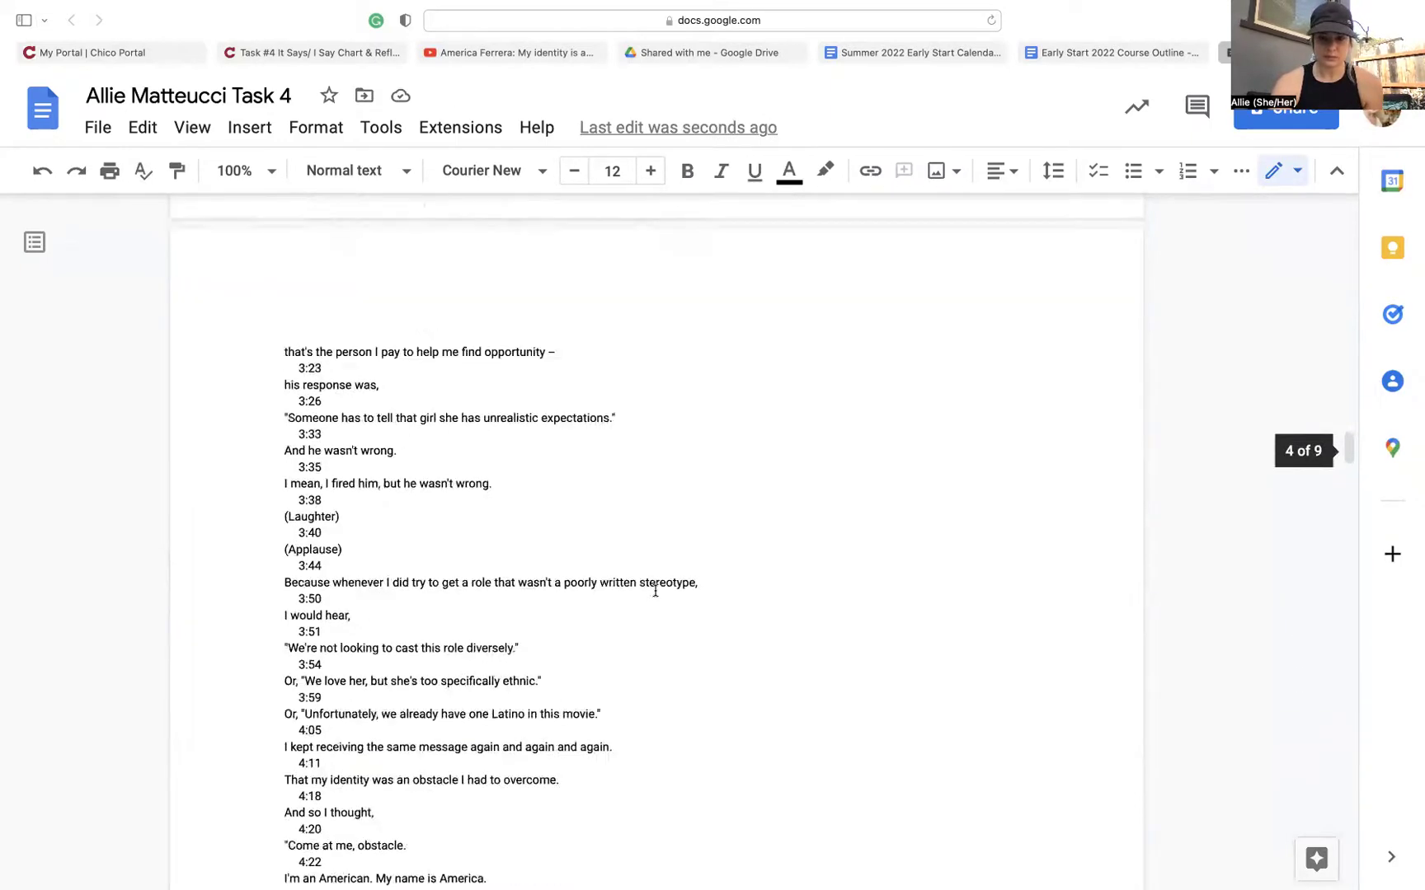
pyautogui.scroll(20, 656, 590)
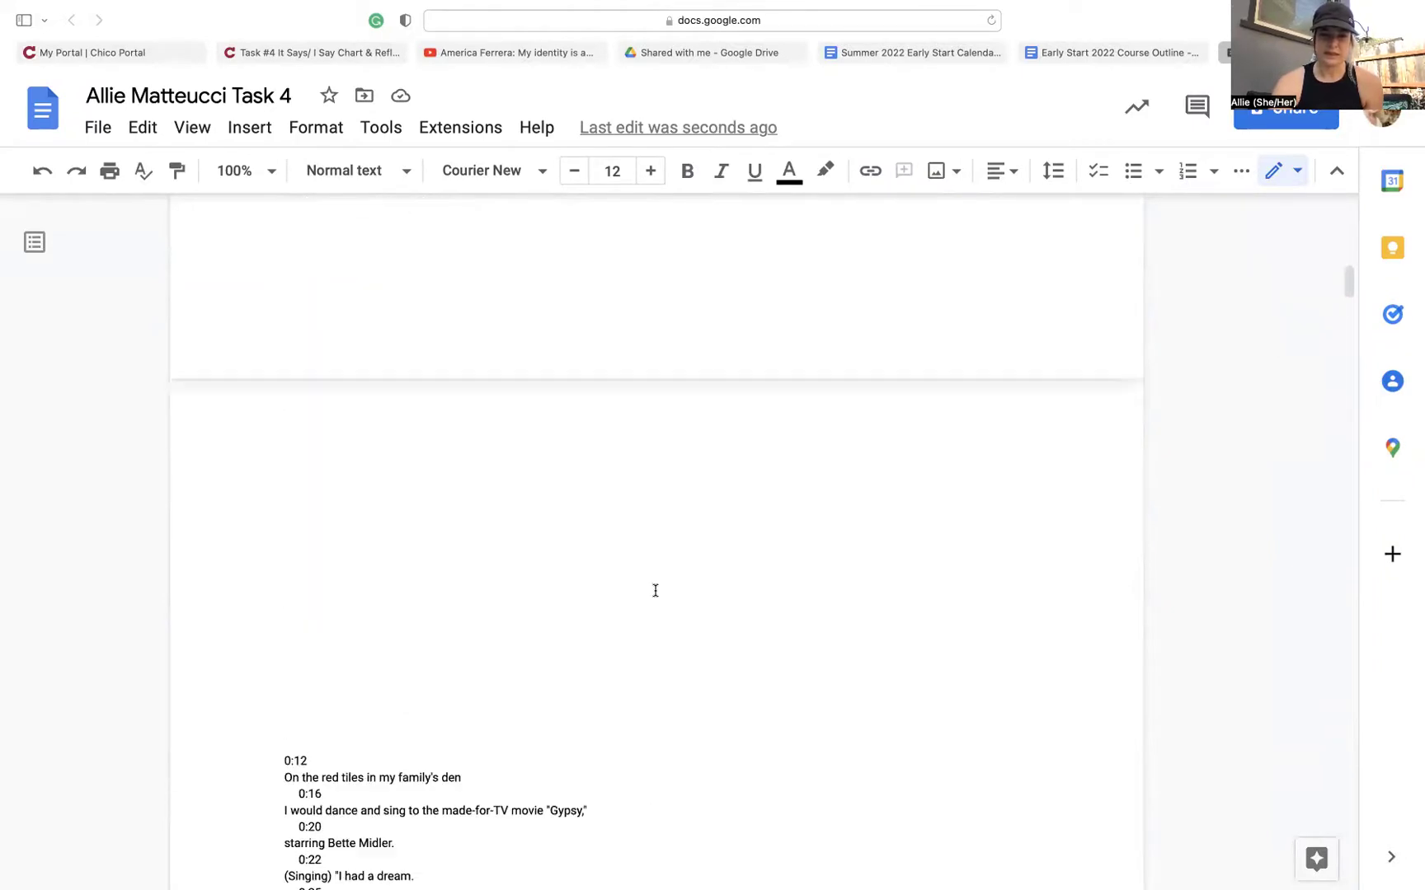
pyautogui.scroll(-5, 656, 591)
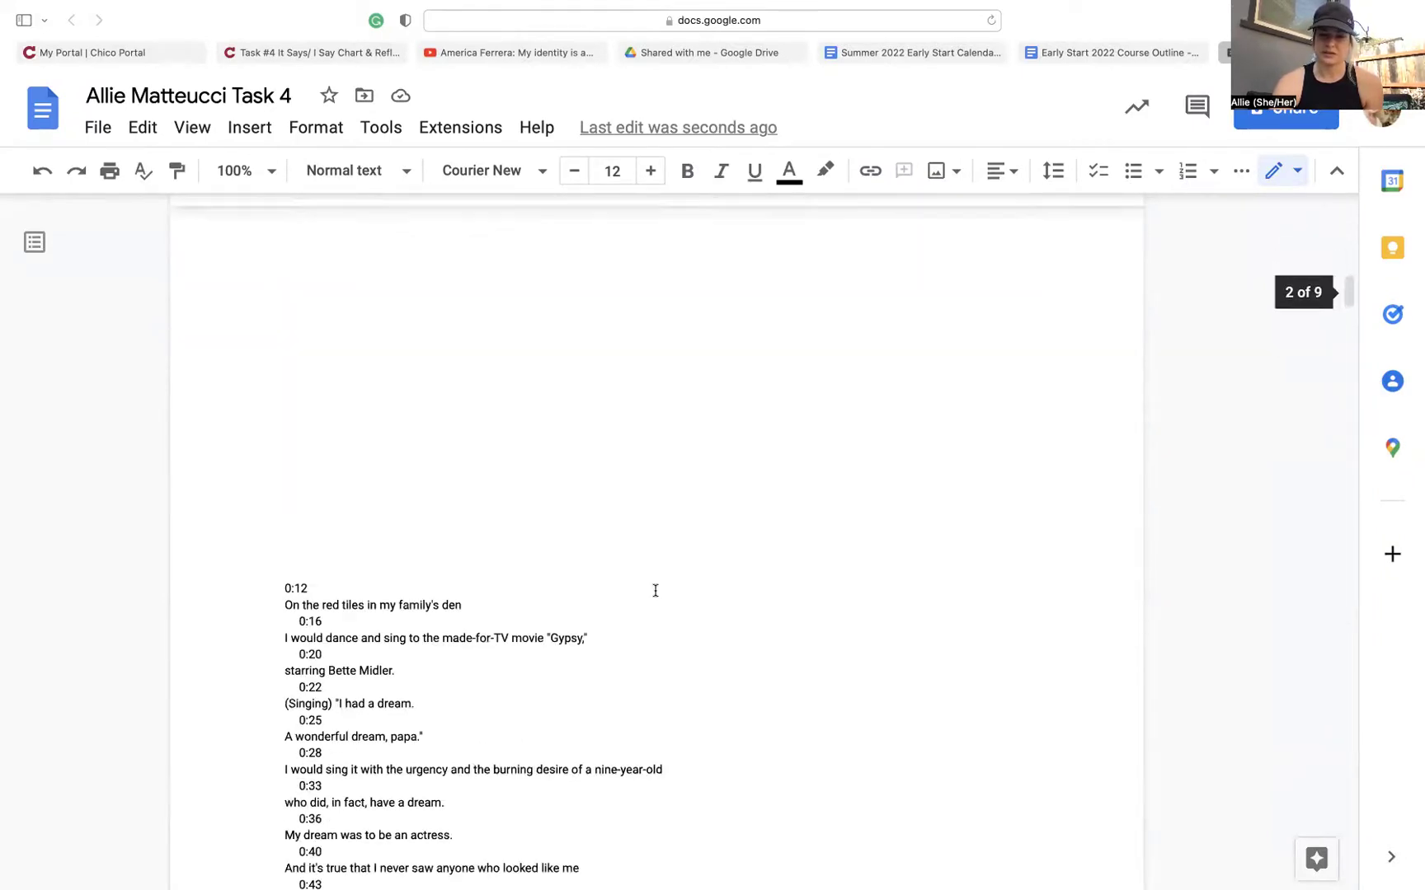
# Remove the blank lines so the transcript sits under the table, then check its Roboto 7.5 font.
pyautogui.click(510, 455)
pyautogui.press('BackSpace')
pyautogui.press('BackSpace')
pyautogui.press('BackSpace')
pyautogui.press('BackSpace')
pyautogui.press('BackSpace')
pyautogui.press('BackSpace')
pyautogui.press('BackSpace')
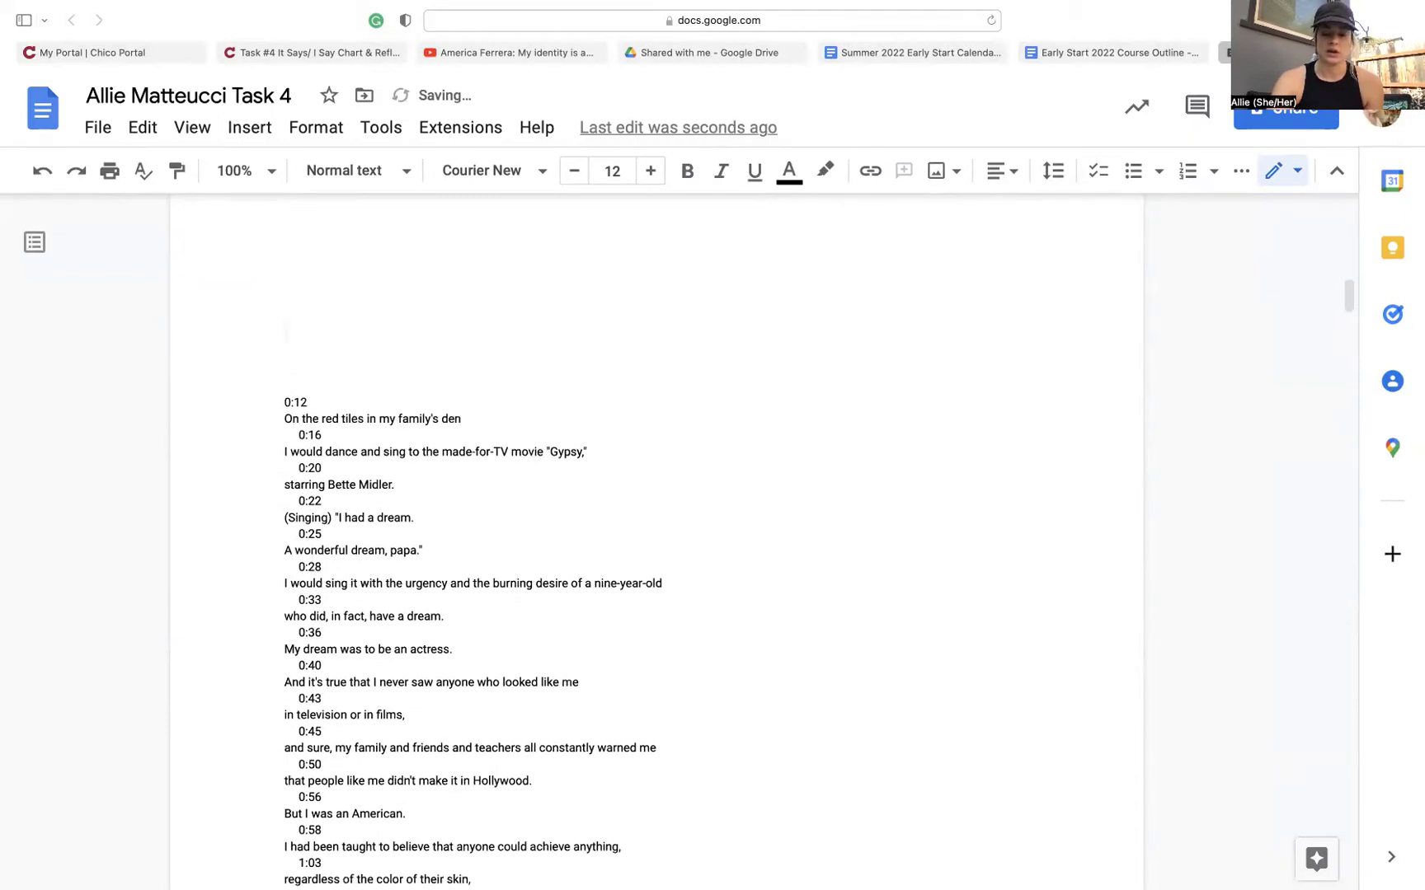
pyautogui.press('BackSpace')
pyautogui.press('BackSpace')
pyautogui.press('BackSpace')
pyautogui.press('BackSpace')
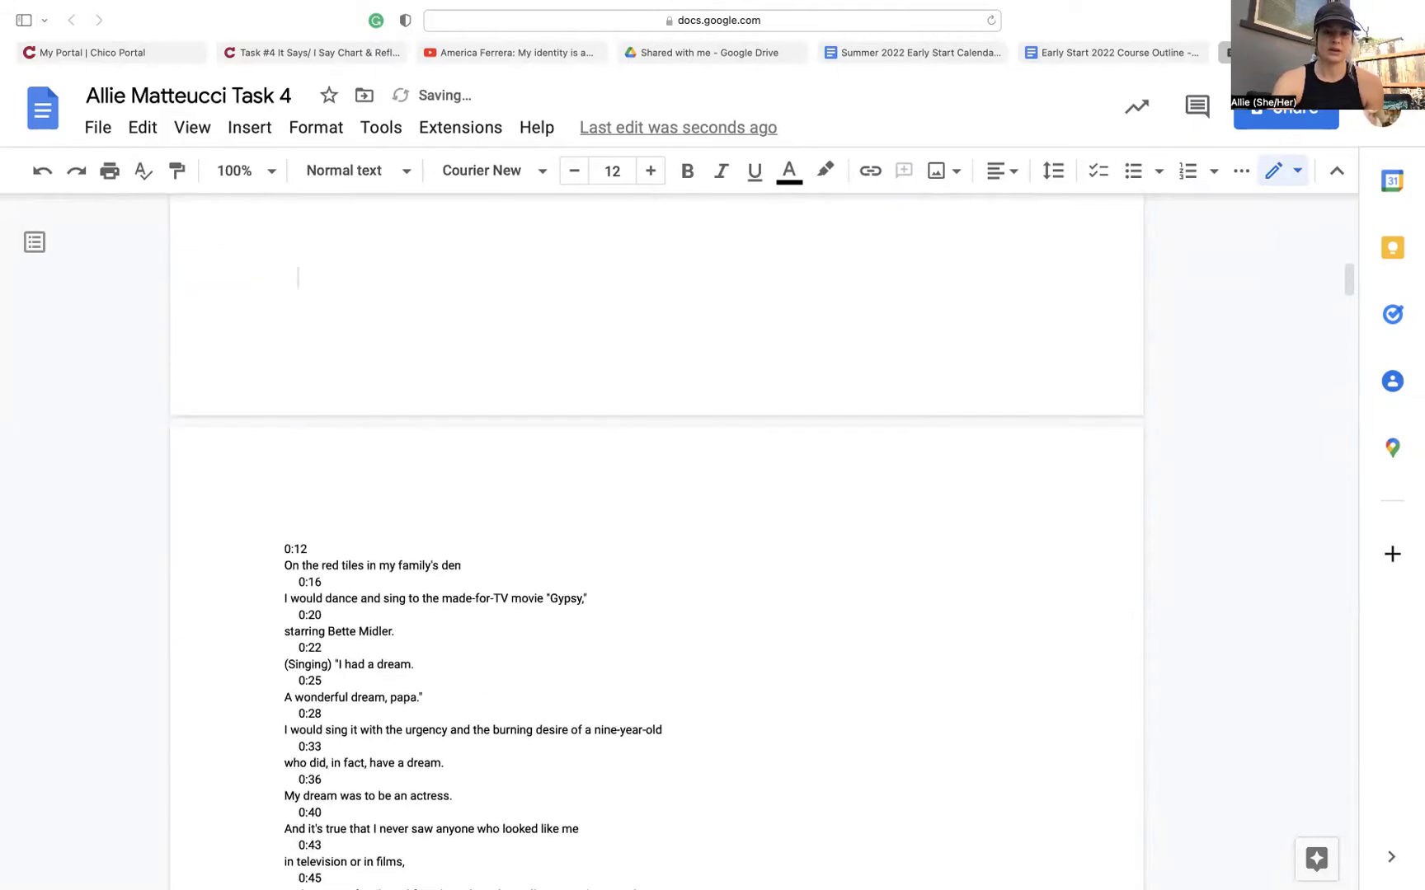
pyautogui.click(298, 227)
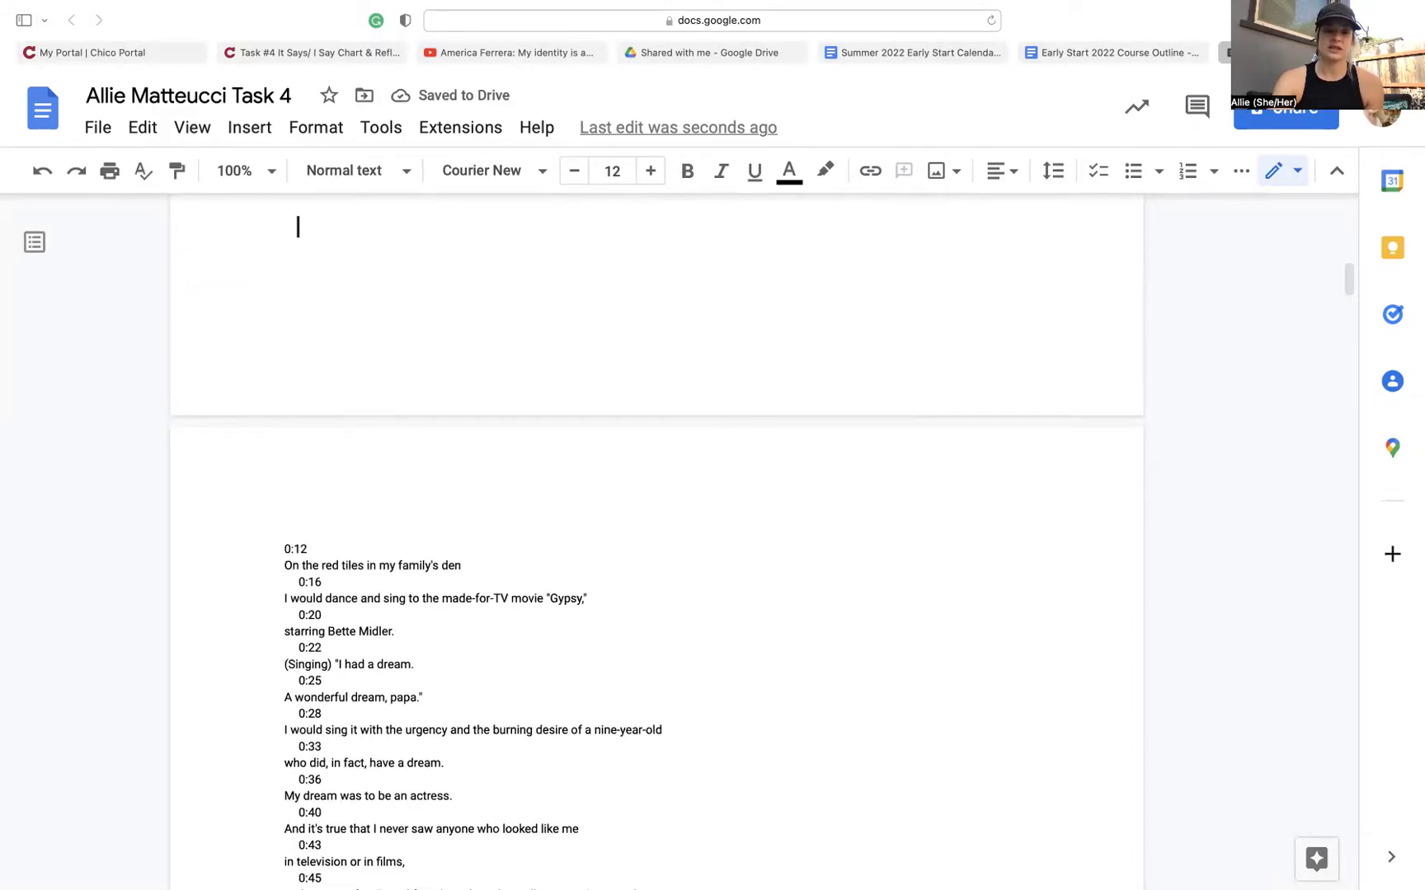
pyautogui.scroll(2, 297, 227)
pyautogui.scroll(3, 506, 478)
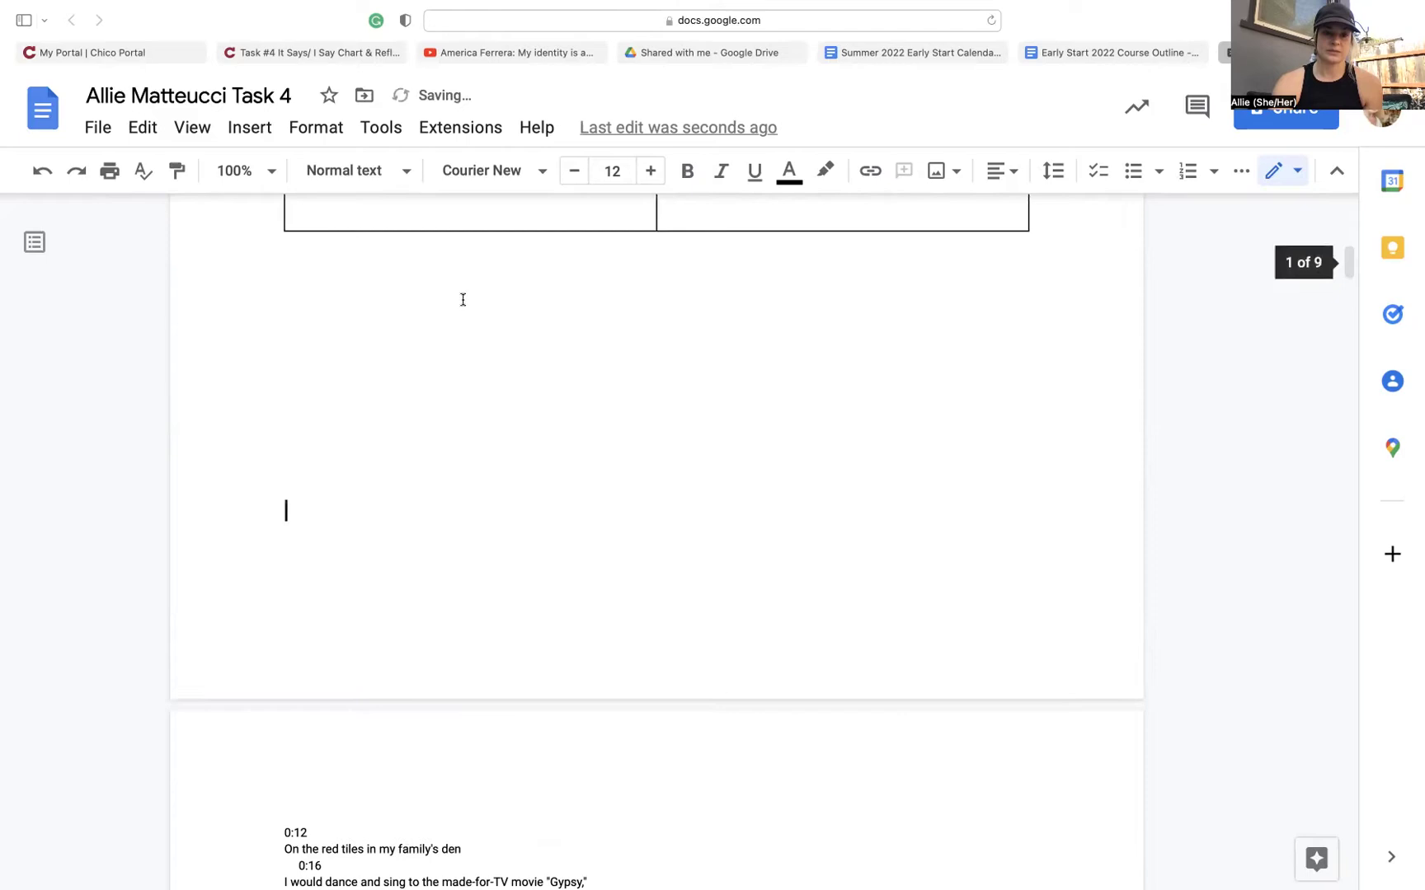
pyautogui.click(453, 302)
pyautogui.press('BackSpace')
pyautogui.press('BackSpace')
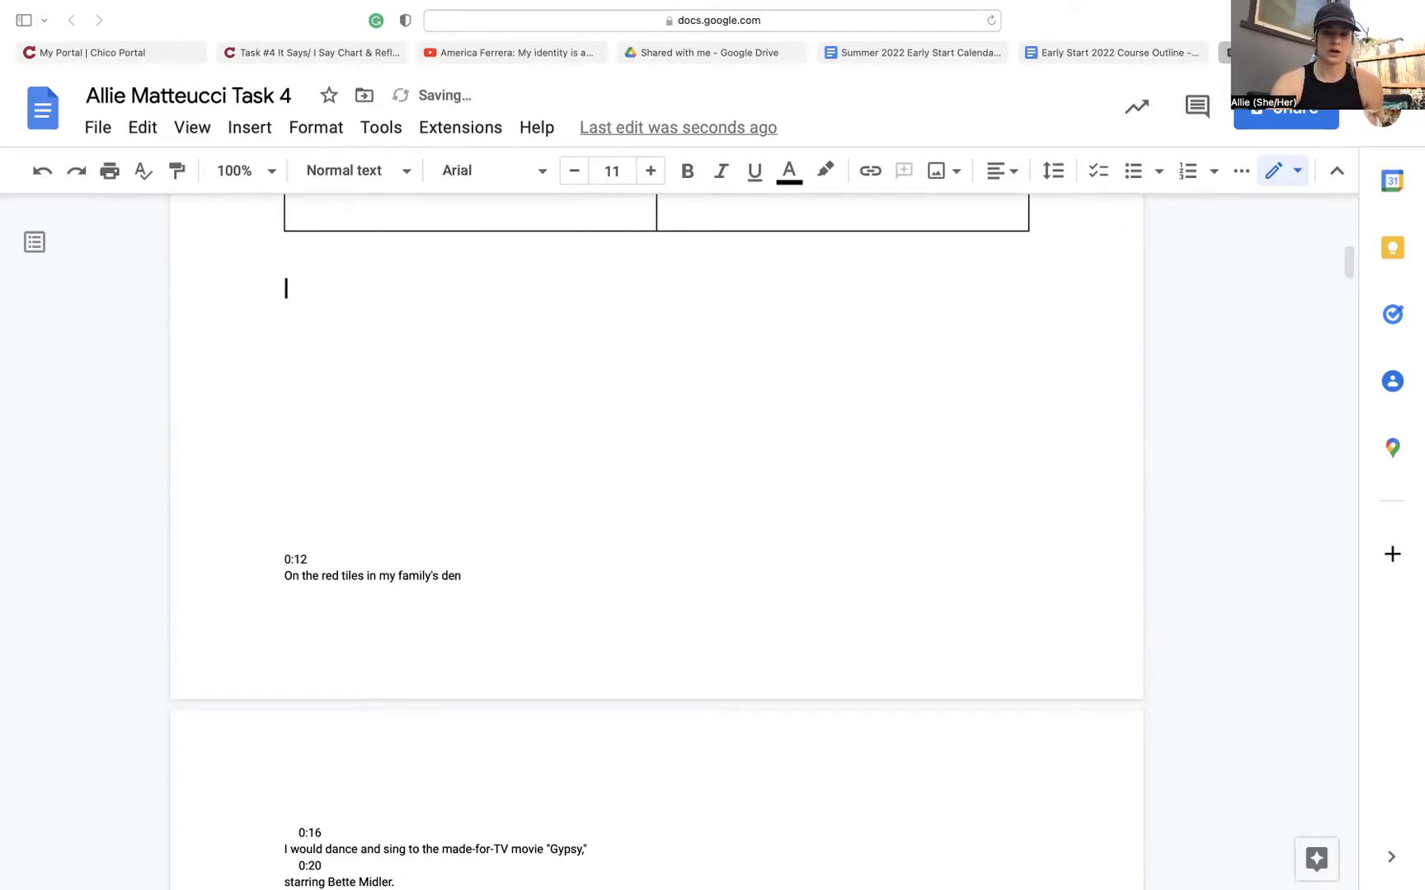
pyautogui.press('Down')
pyautogui.press('Down')
pyautogui.press('Down')
pyautogui.press('Down')
pyautogui.press('Down')
pyautogui.press('Down')
pyautogui.press('Down')
pyautogui.press('Down')
pyautogui.press('Down')
pyautogui.press('Down')
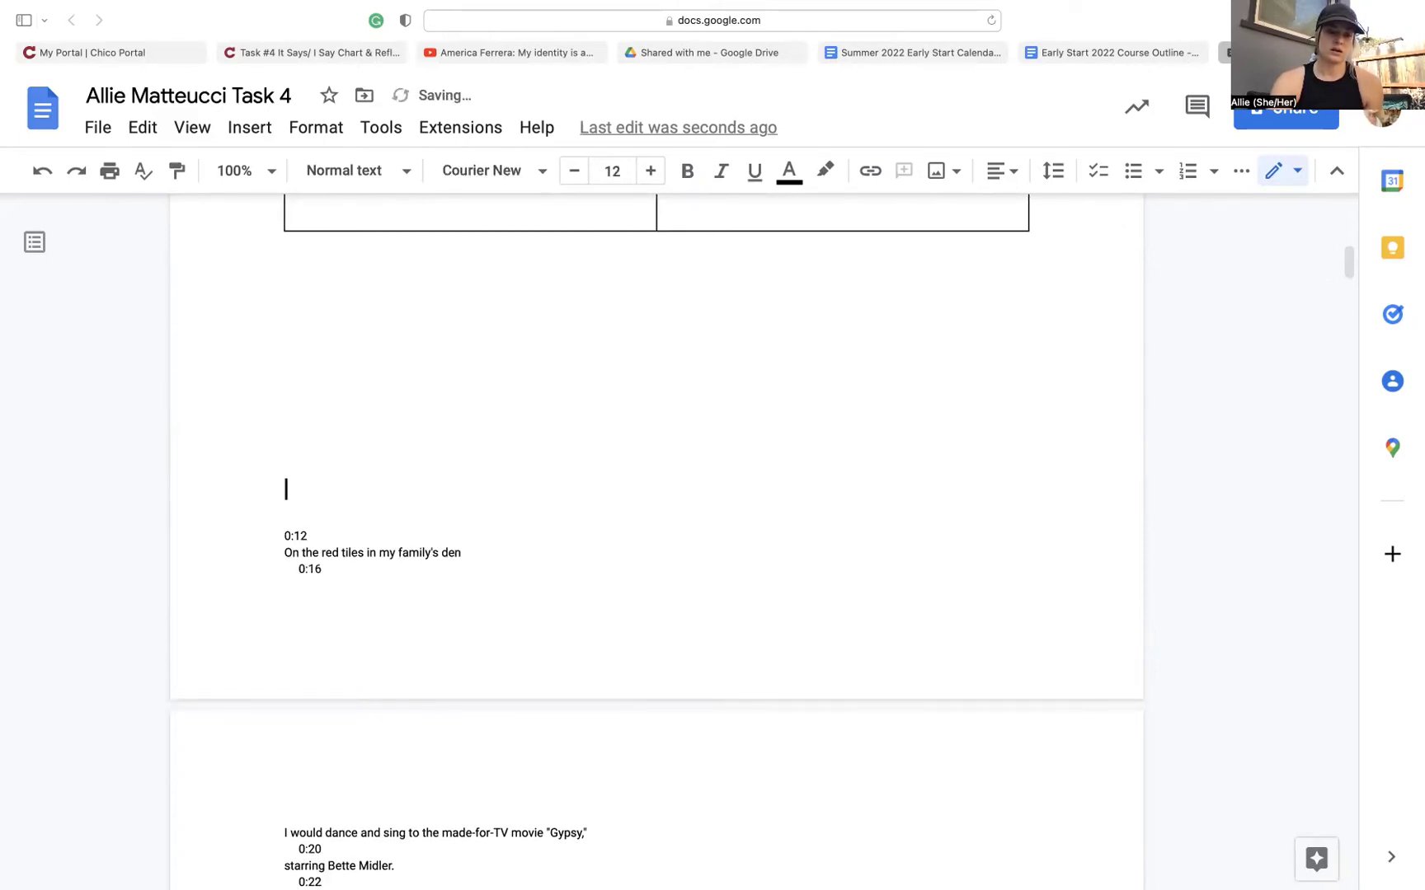
pyautogui.press('BackSpace')
pyautogui.press('BackSpace')
pyautogui.press('BackSpace')
pyautogui.press('BackSpace')
pyautogui.press('BackSpace')
pyautogui.press('BackSpace')
pyautogui.press('BackSpace')
pyautogui.press('BackSpace')
pyautogui.press('BackSpace')
pyautogui.press('BackSpace')
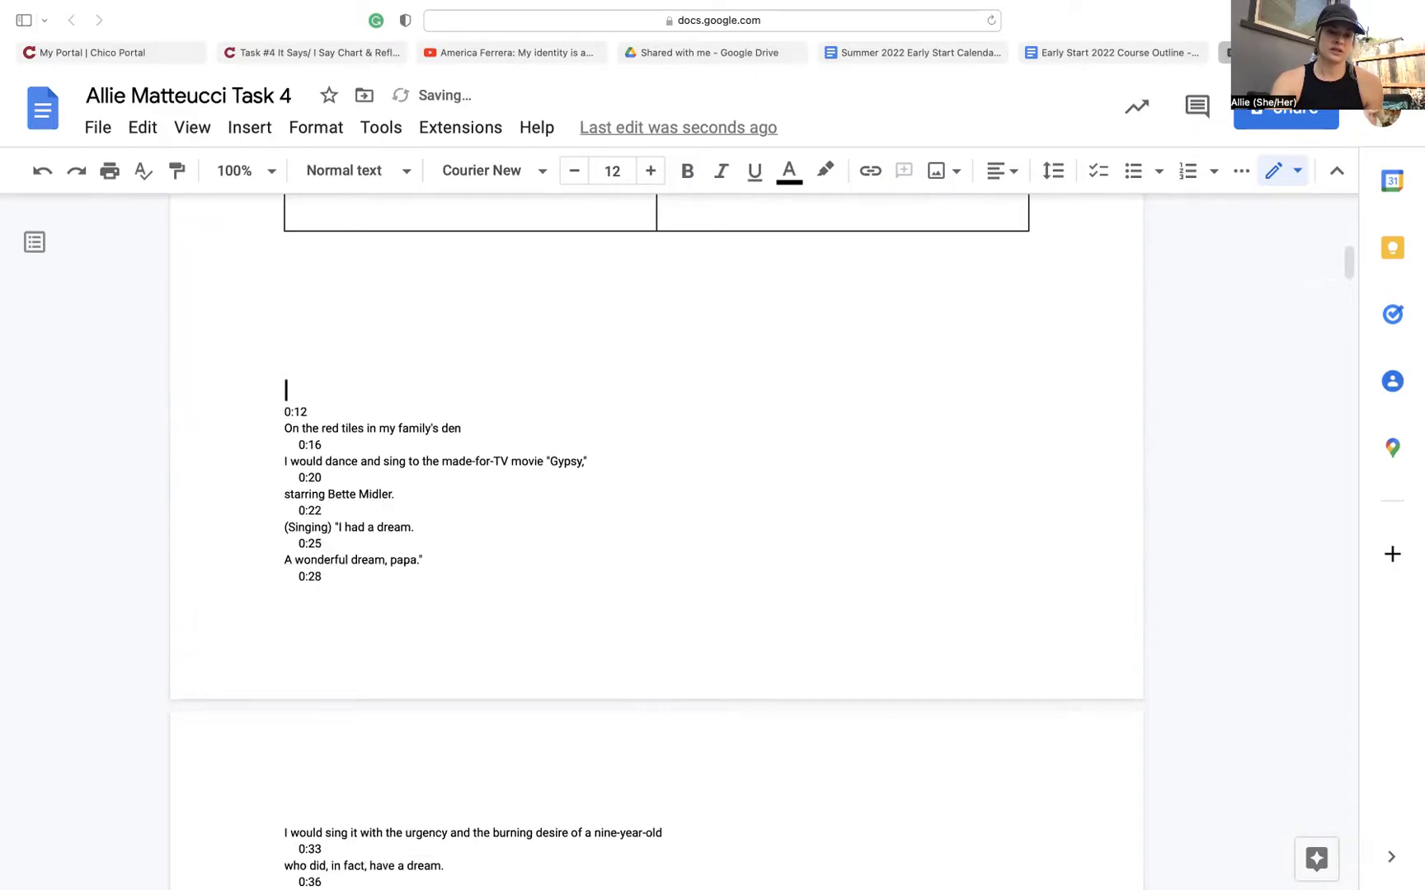
pyautogui.press('BackSpace')
pyautogui.press('BackSpace')
pyautogui.press('BackSpace')
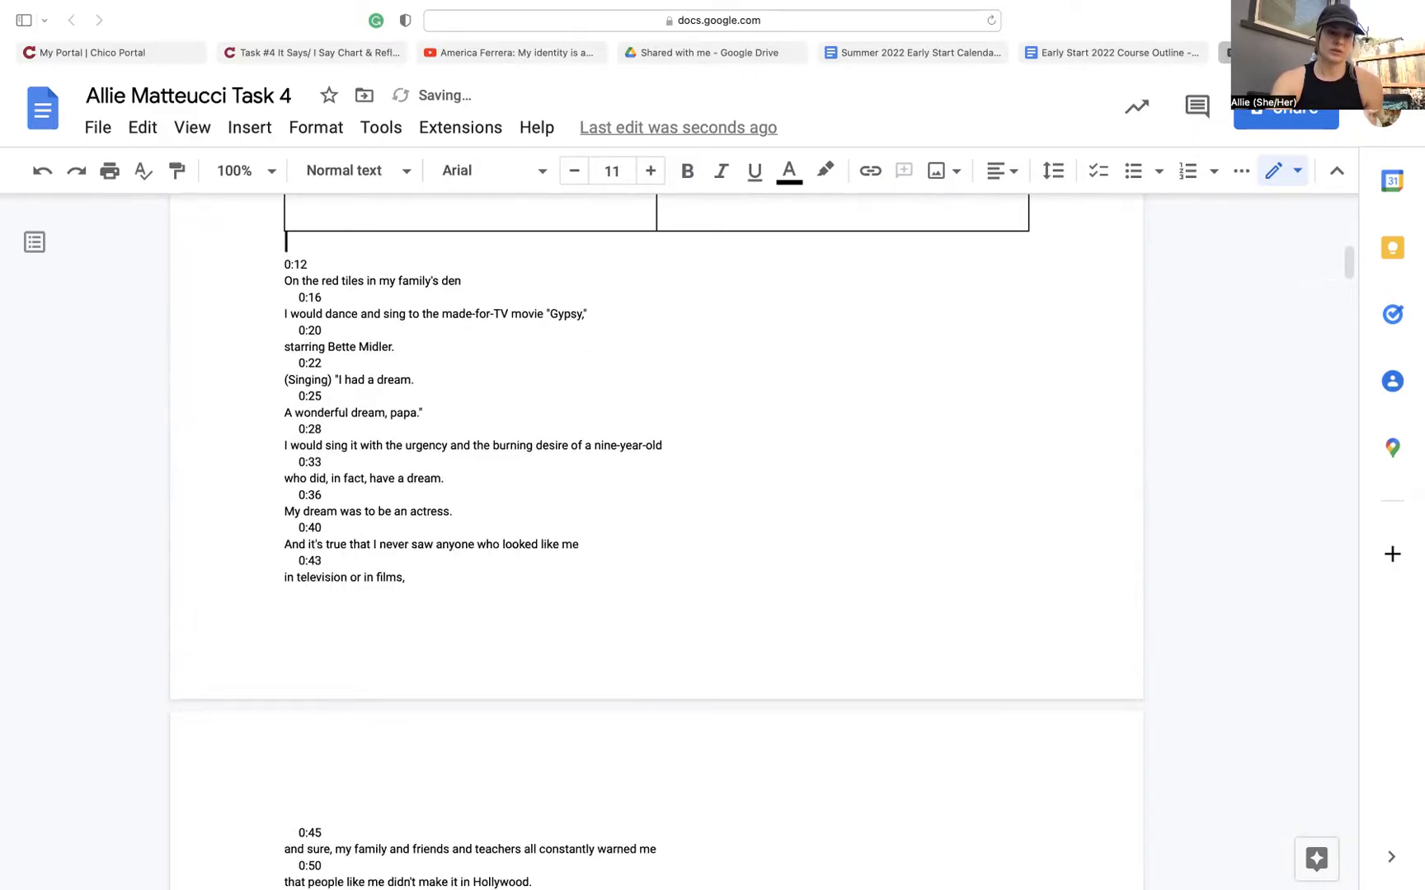
pyautogui.click(615, 362)
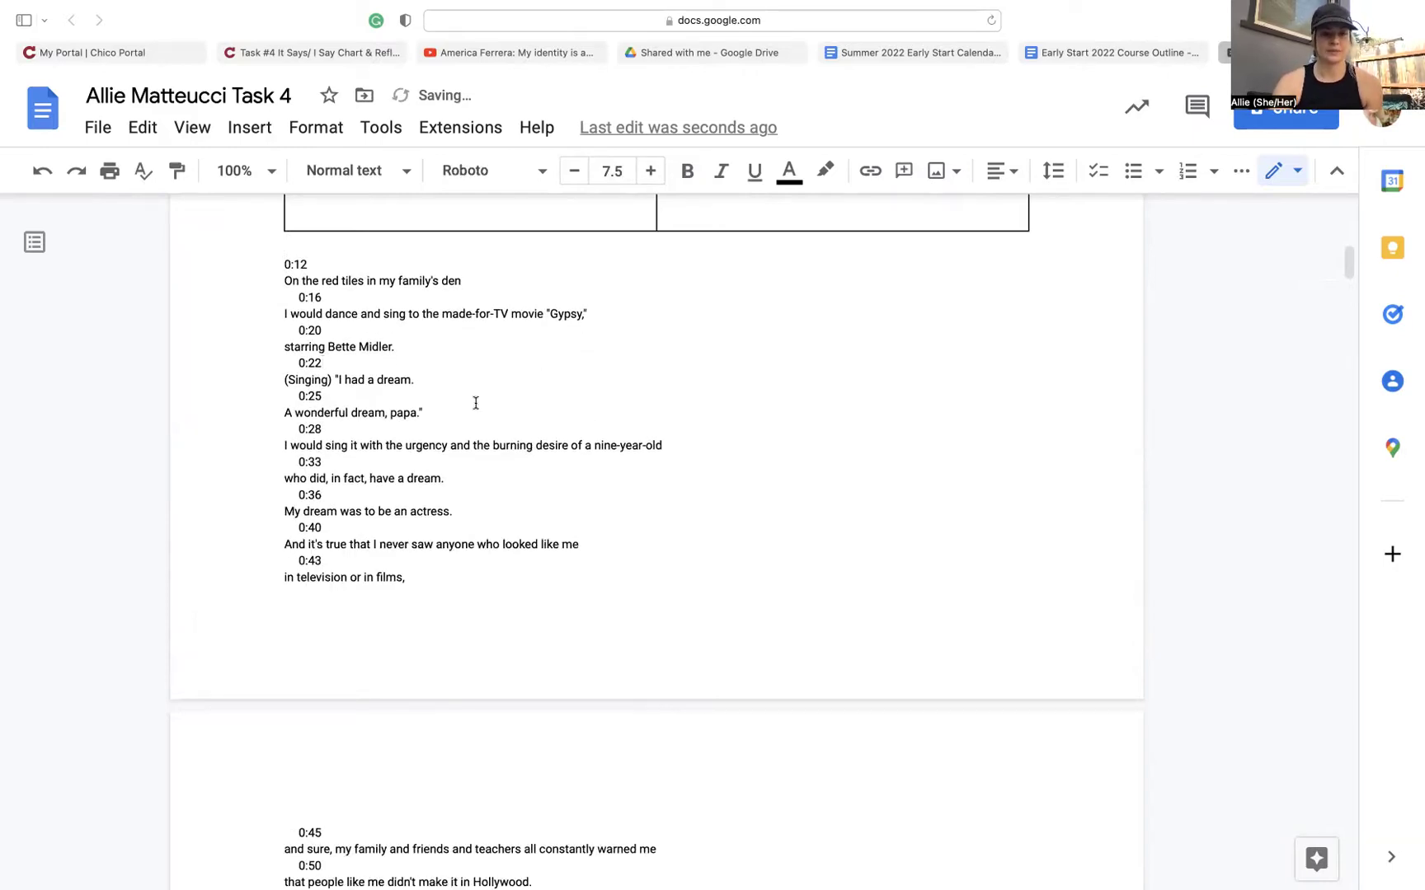
pyautogui.scroll(-1, 476, 402)
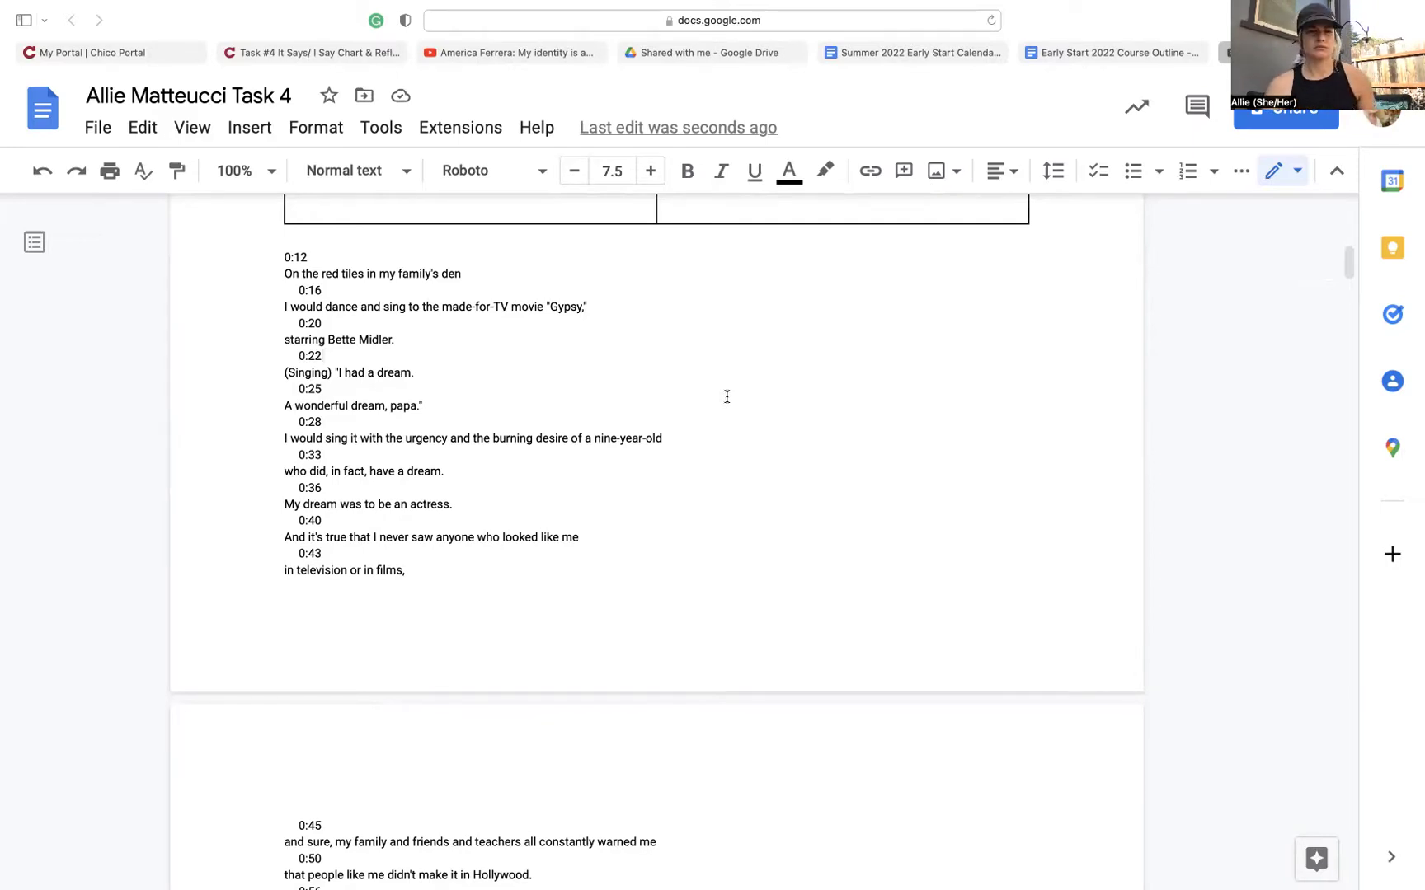
# Reread the Course Outline's Task #4 paragraph on watching and annotating the TED Talks, then go back to YouTube.
pyautogui.click(1072, 54)
pyautogui.scroll(10, 714, 504)
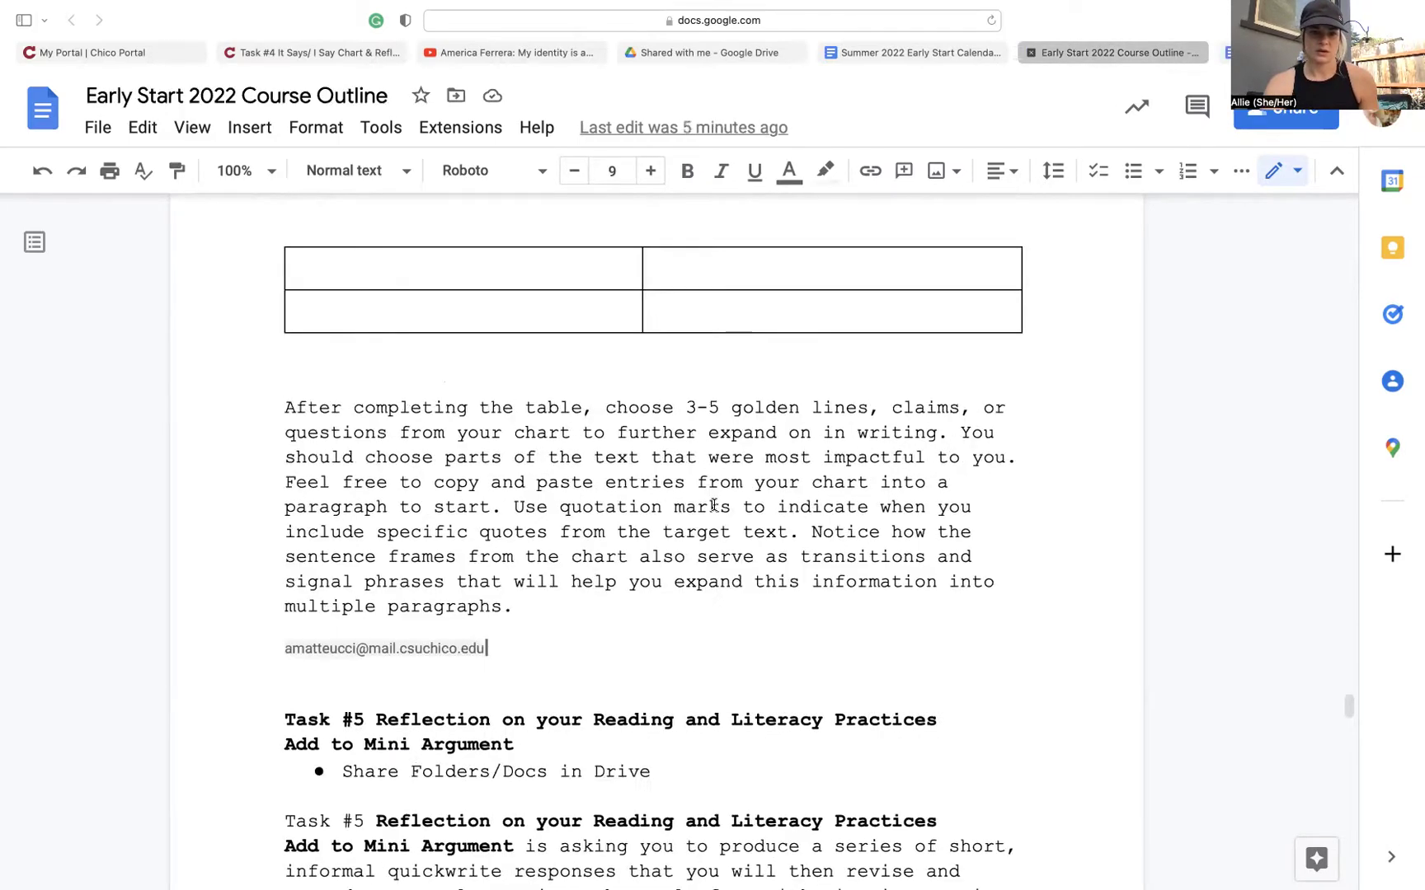
pyautogui.scroll(5, 714, 504)
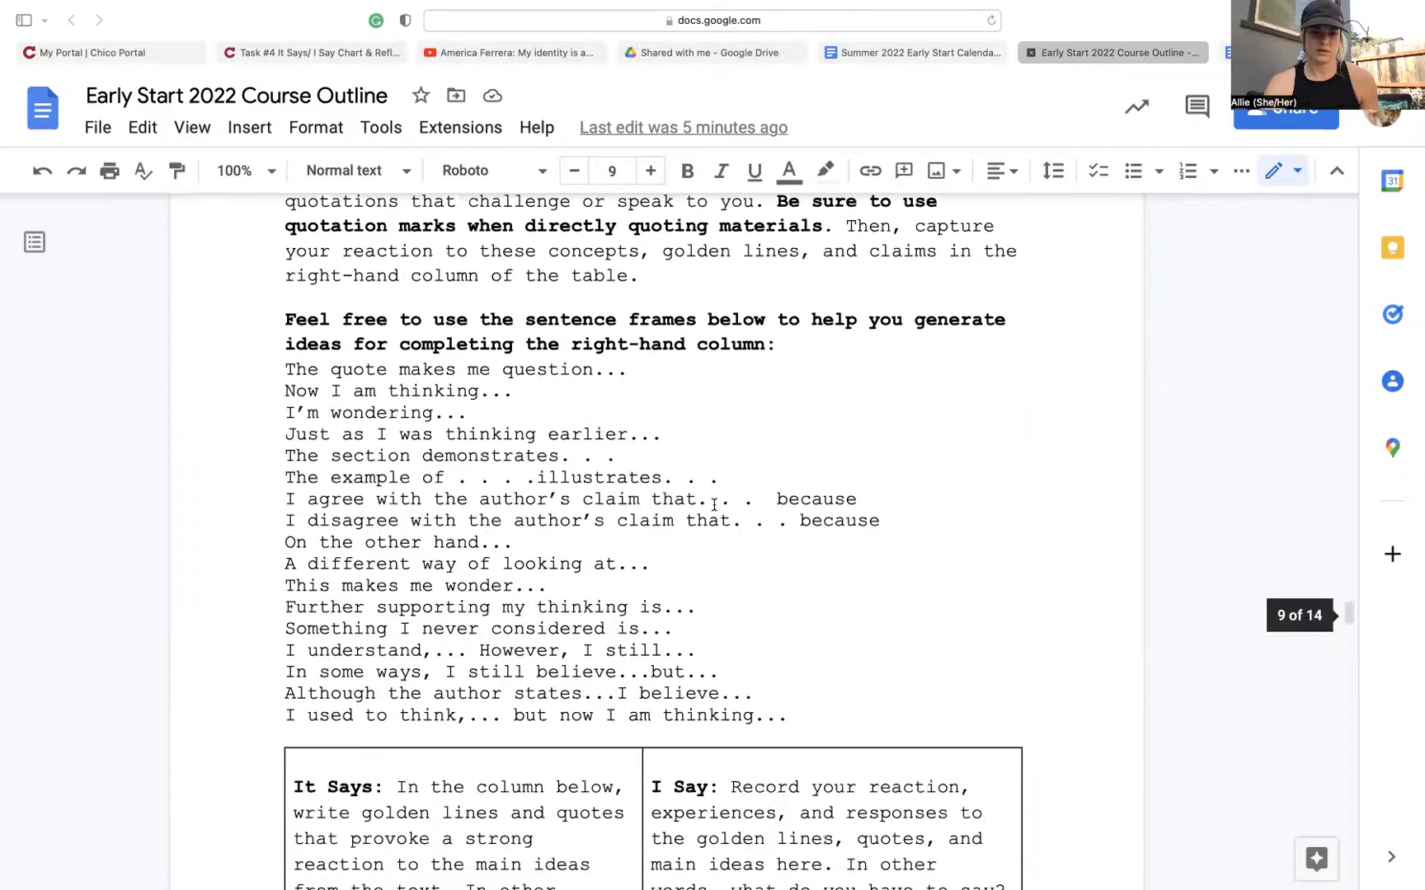
pyautogui.scroll(10, 714, 505)
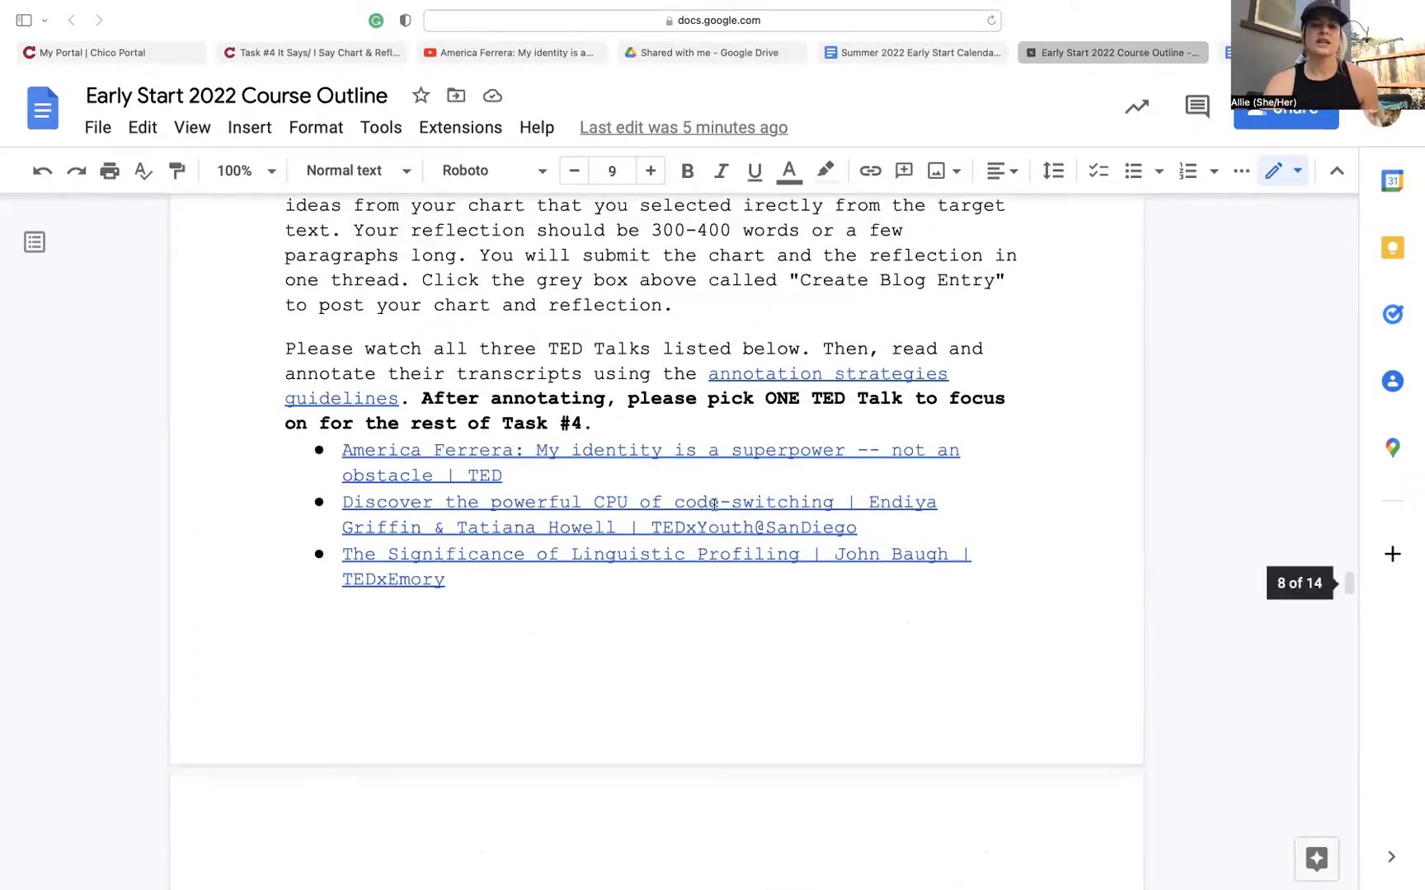
pyautogui.moveTo(285, 352); pyautogui.dragTo(782, 429)
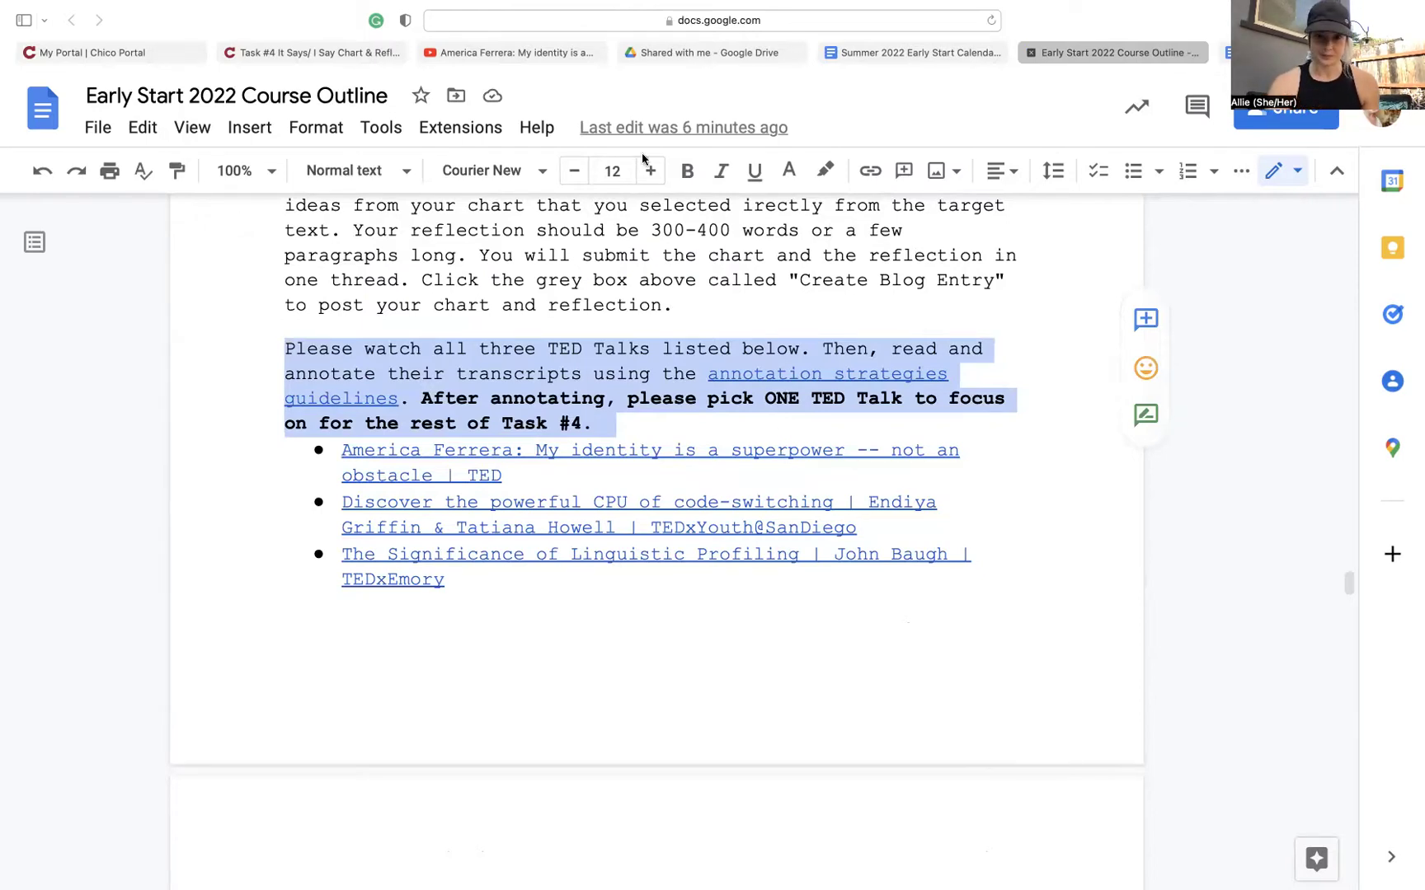
pyautogui.click(573, 53)
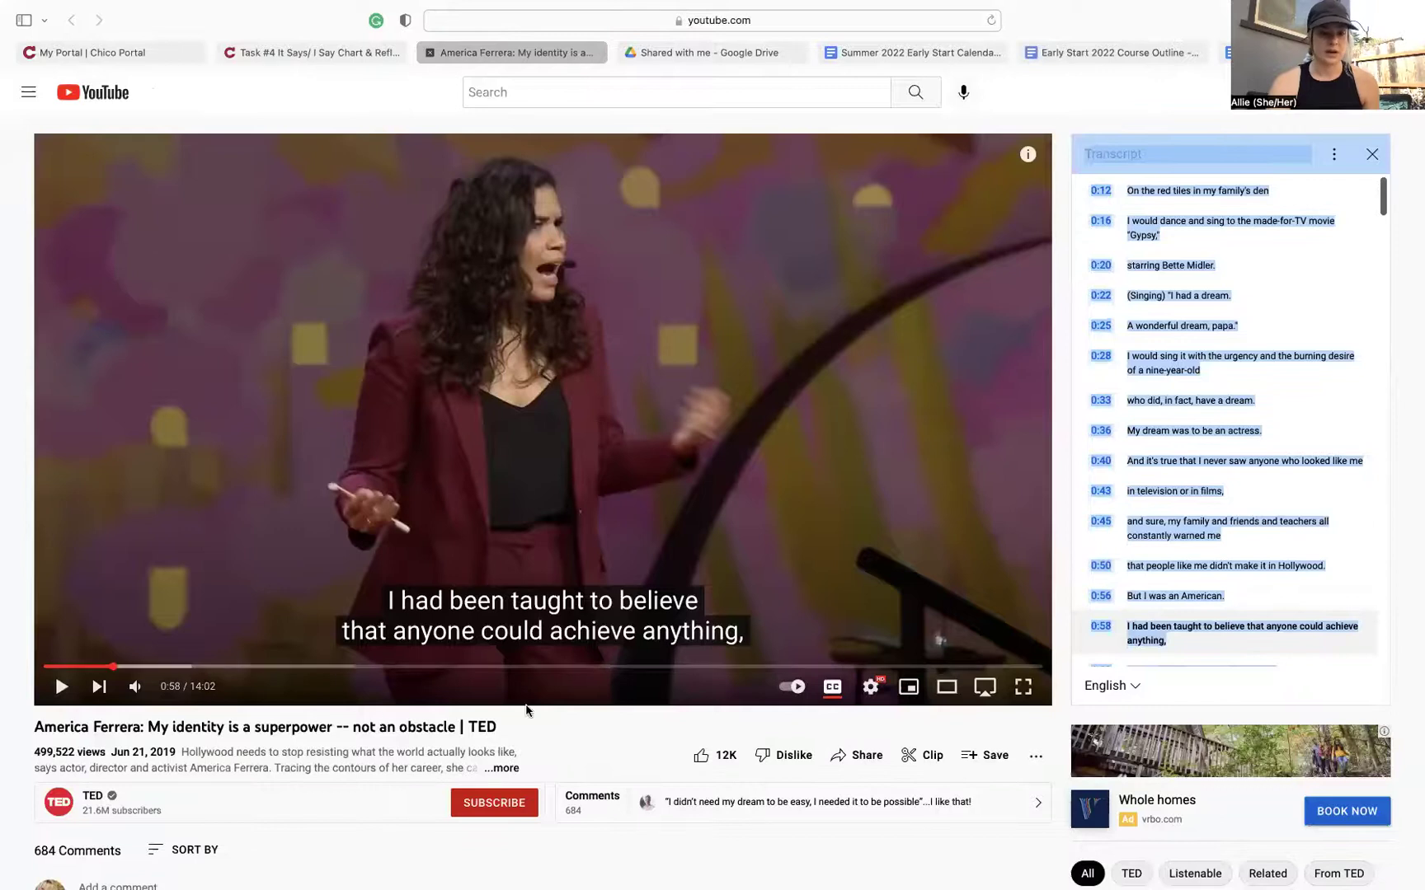
# Copy the talk's title from YouTube and paste it on a new line above the 0:12 timestamp.
pyautogui.moveTo(556, 728); pyautogui.dragTo(31, 731)
pyautogui.press('super+c')
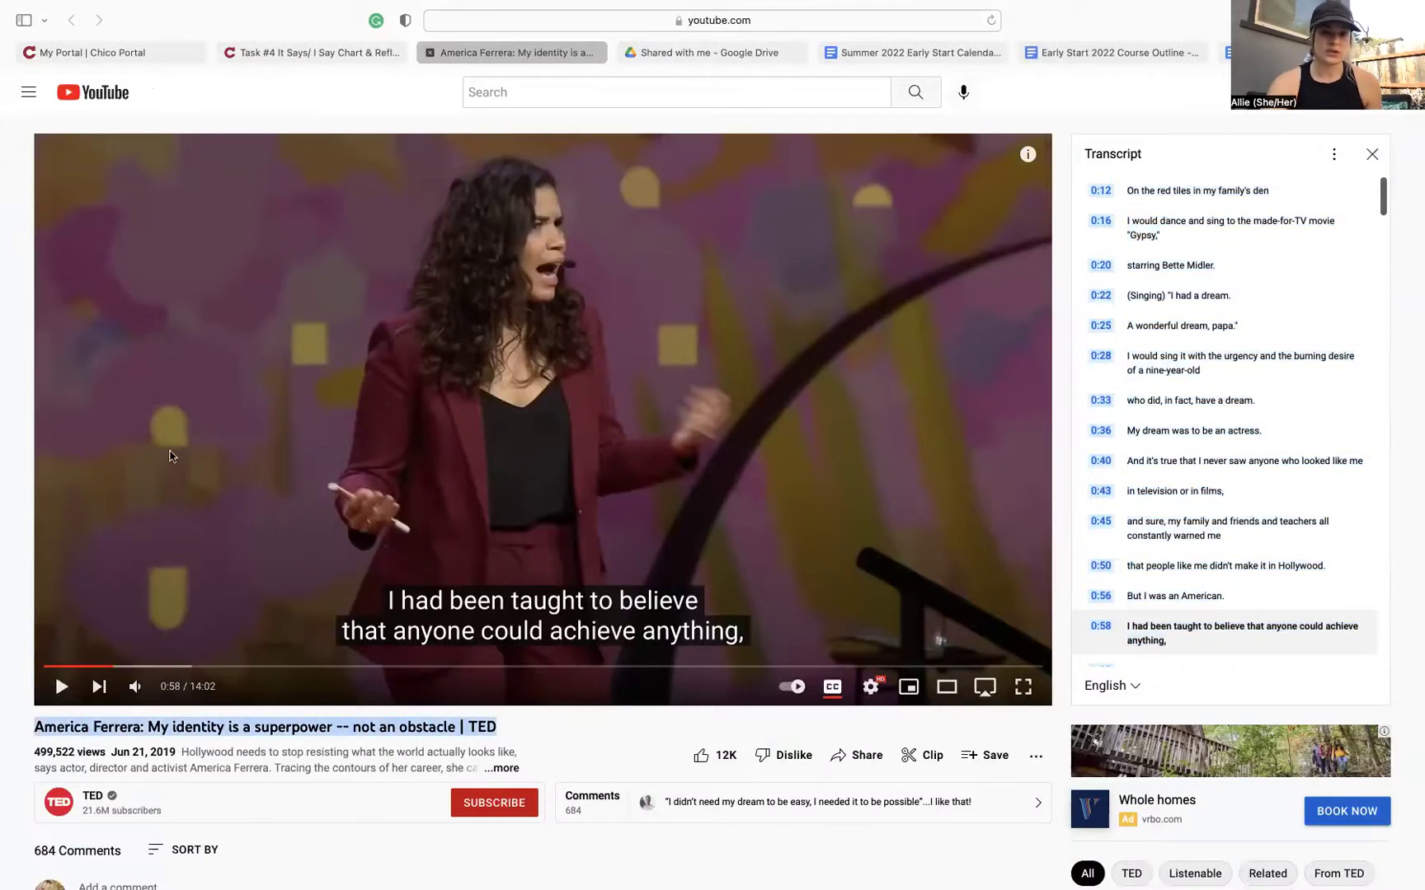
pyautogui.click(1088, 58)
pyautogui.click(1237, 52)
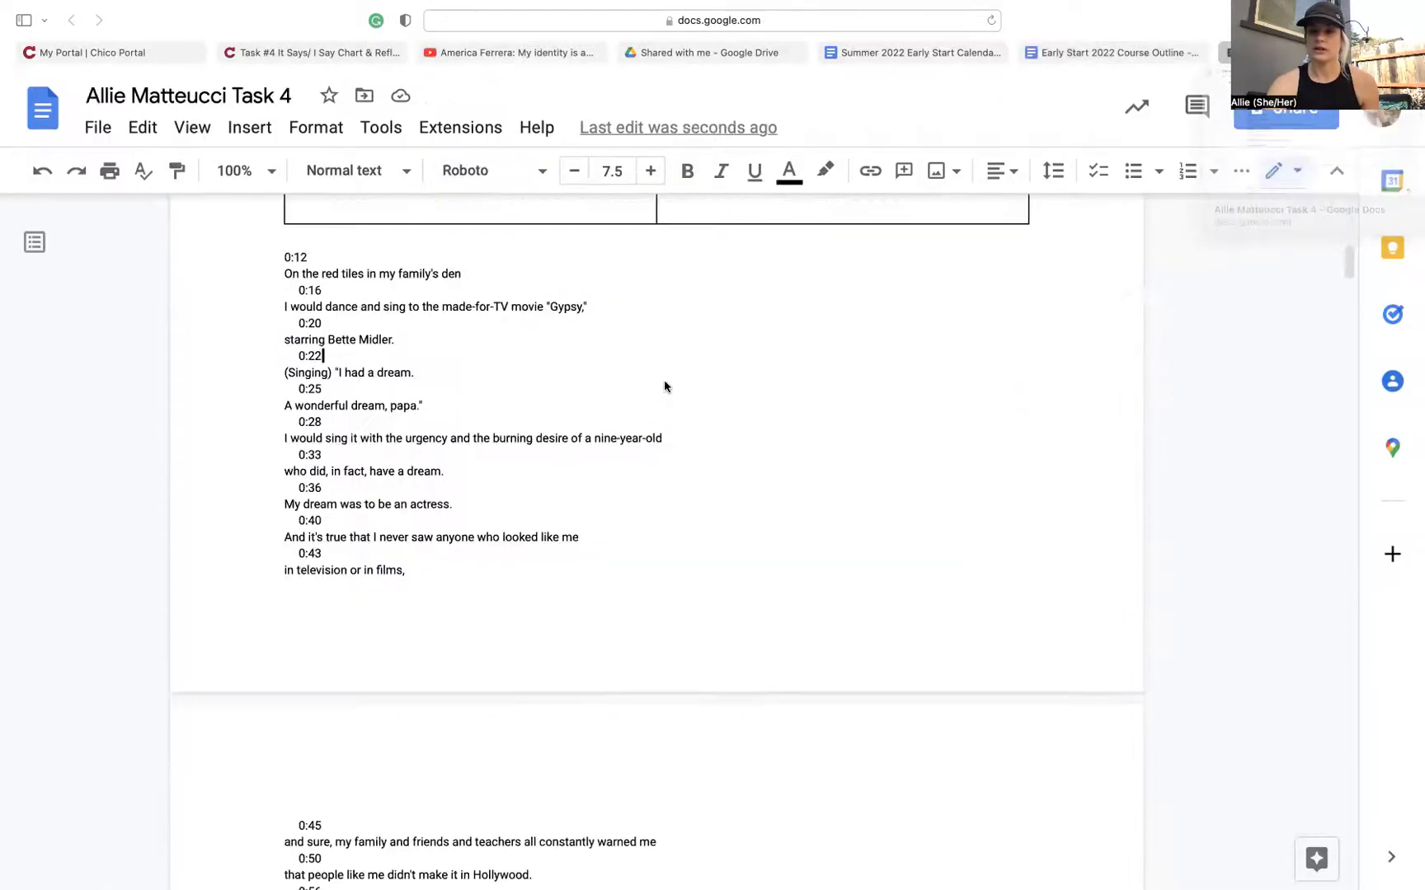
pyautogui.click(278, 255)
pyautogui.press('Return')
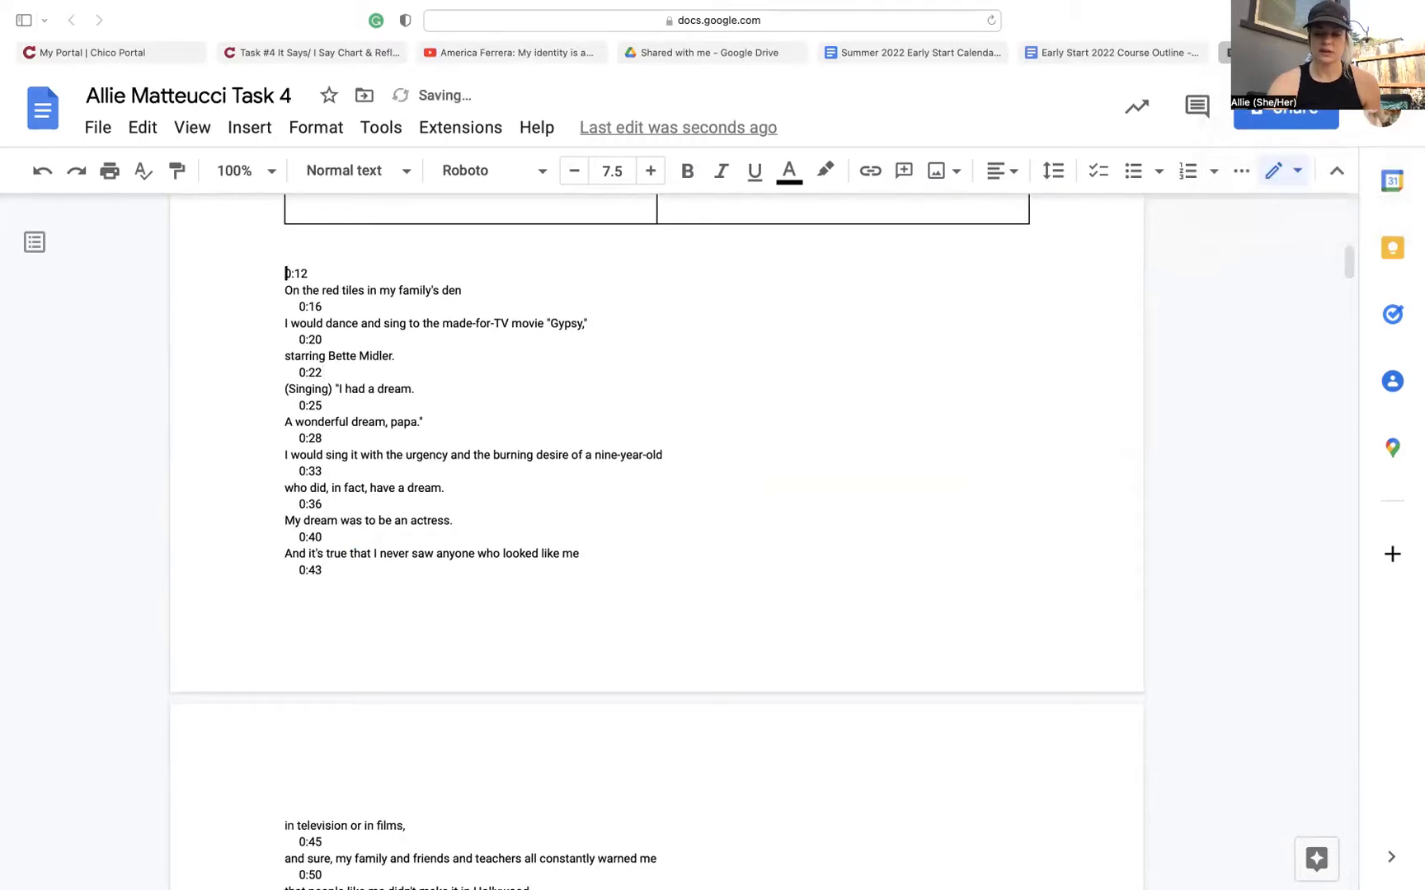
pyautogui.click(286, 257)
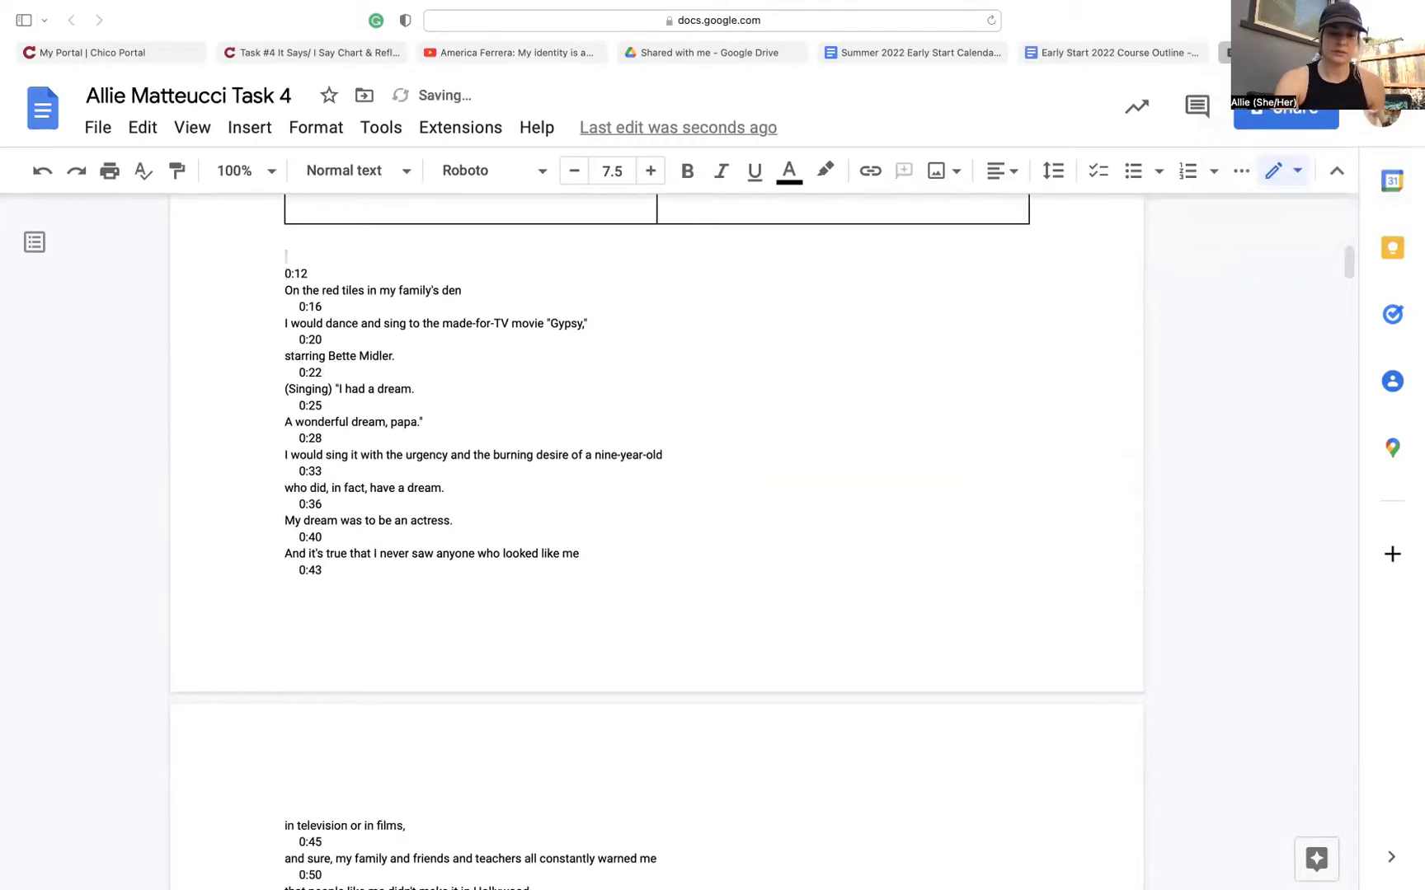
pyautogui.press('super+v')
pyautogui.moveTo(714, 335); pyautogui.dragTo(247, 291)
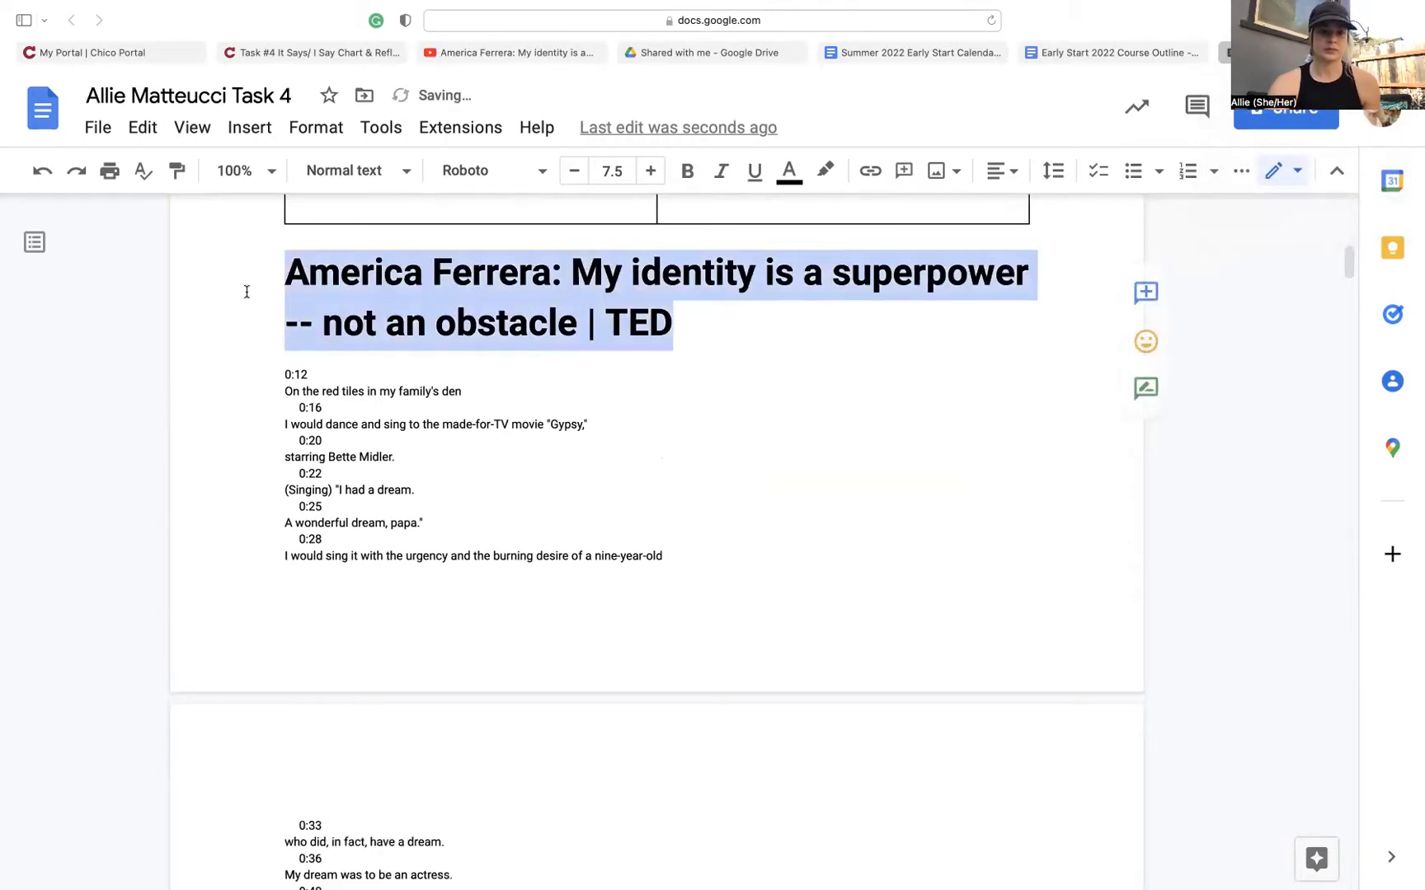
# Set the entire Task 4 document to Courier New, size 12, then return to the video.
pyautogui.press('super+a')
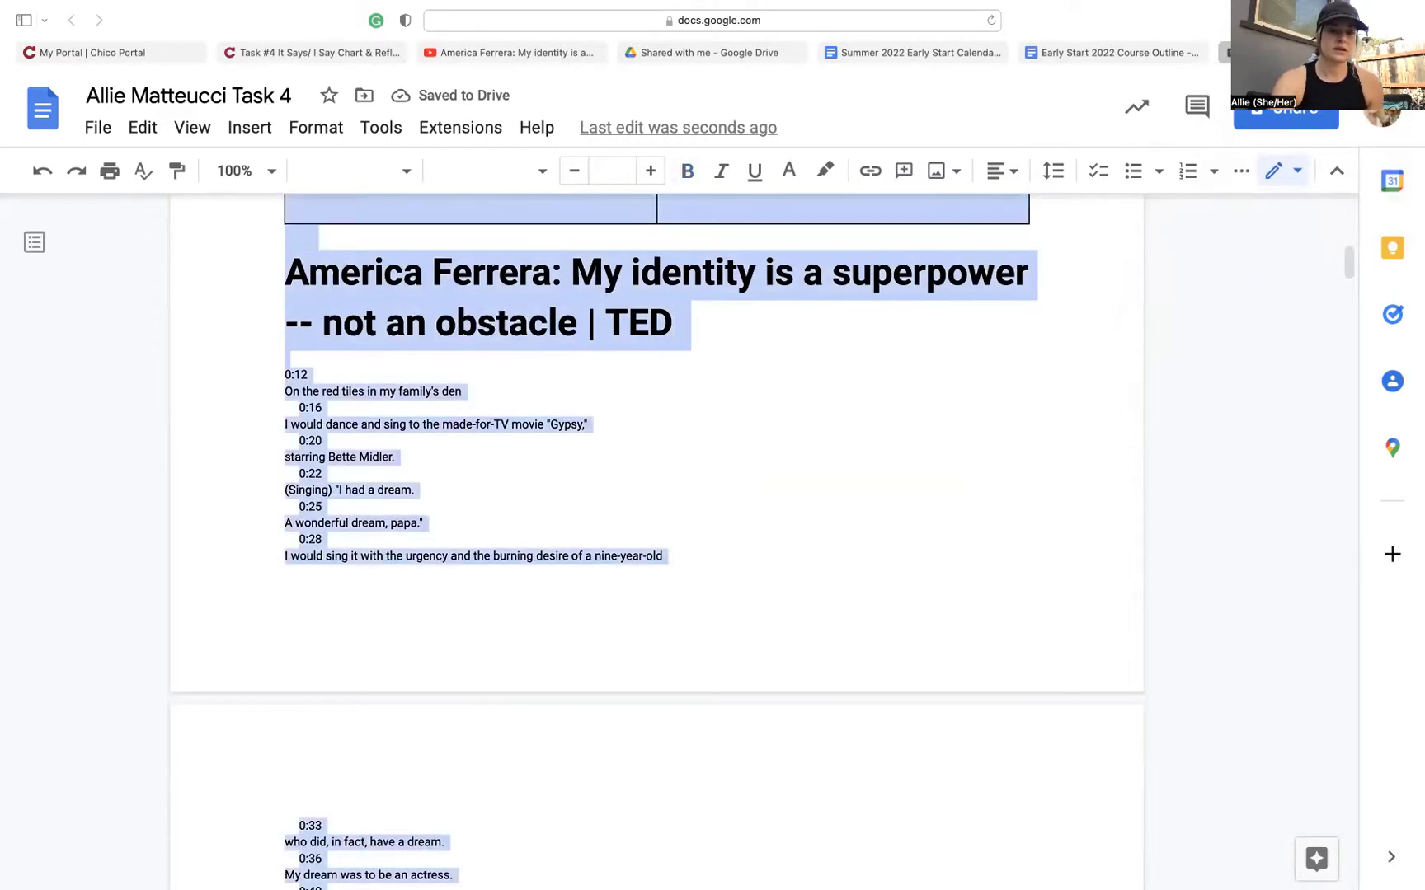
pyautogui.click(510, 187)
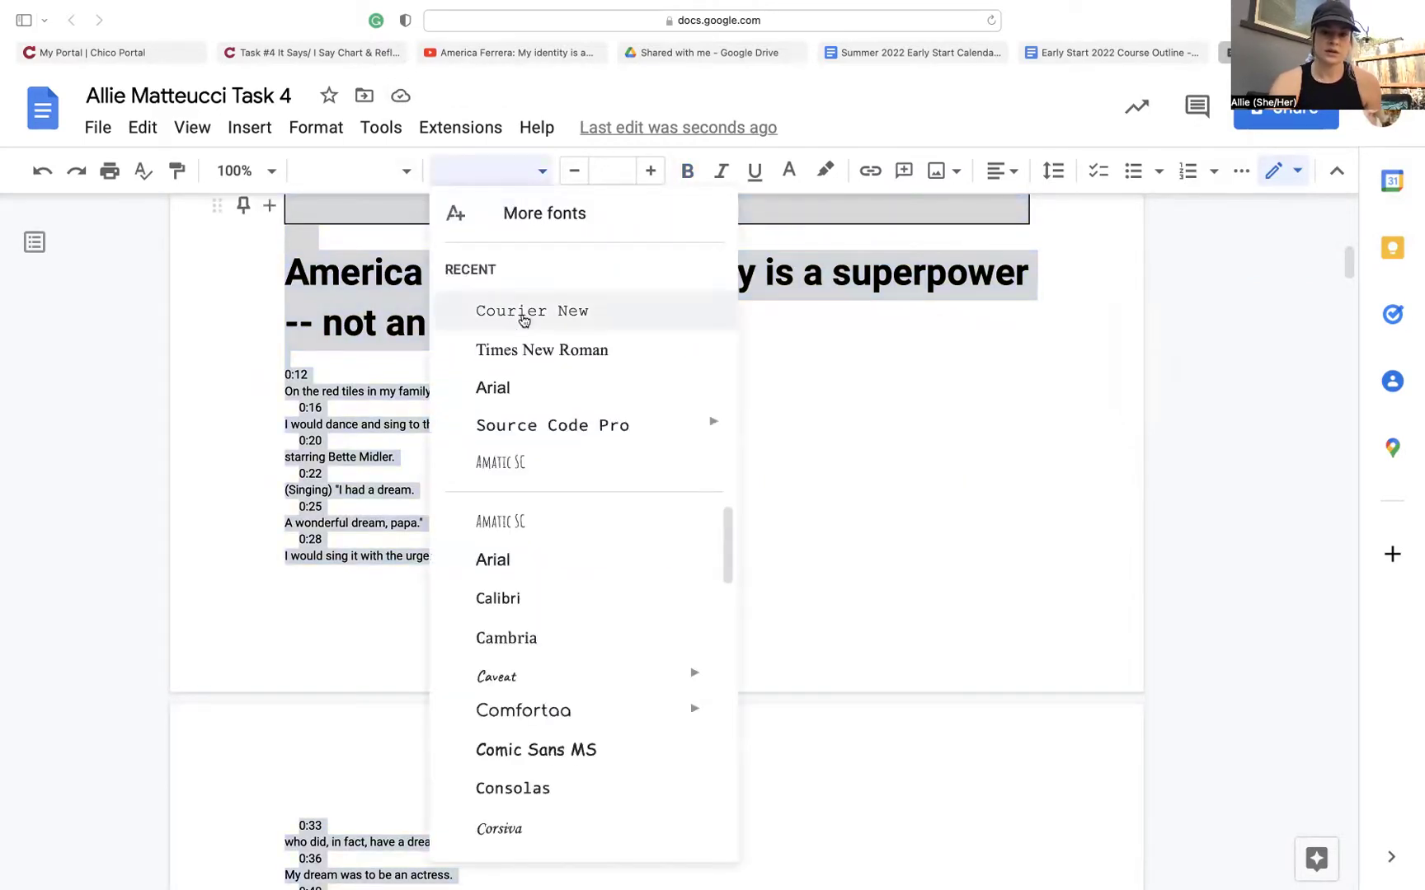
pyautogui.click(519, 318)
pyautogui.click(599, 173)
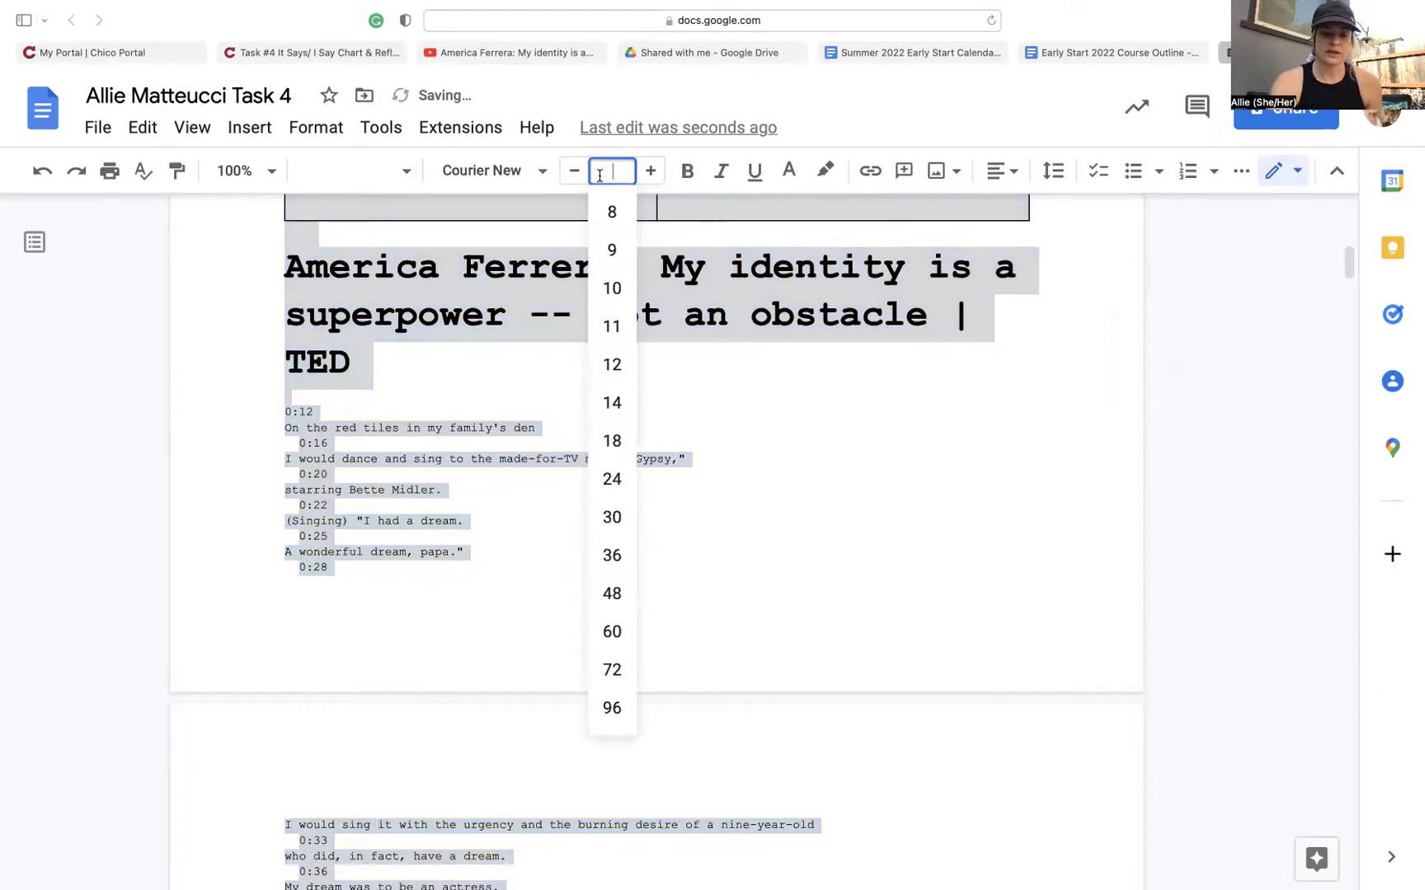
pyautogui.write('12')
pyautogui.press('Return')
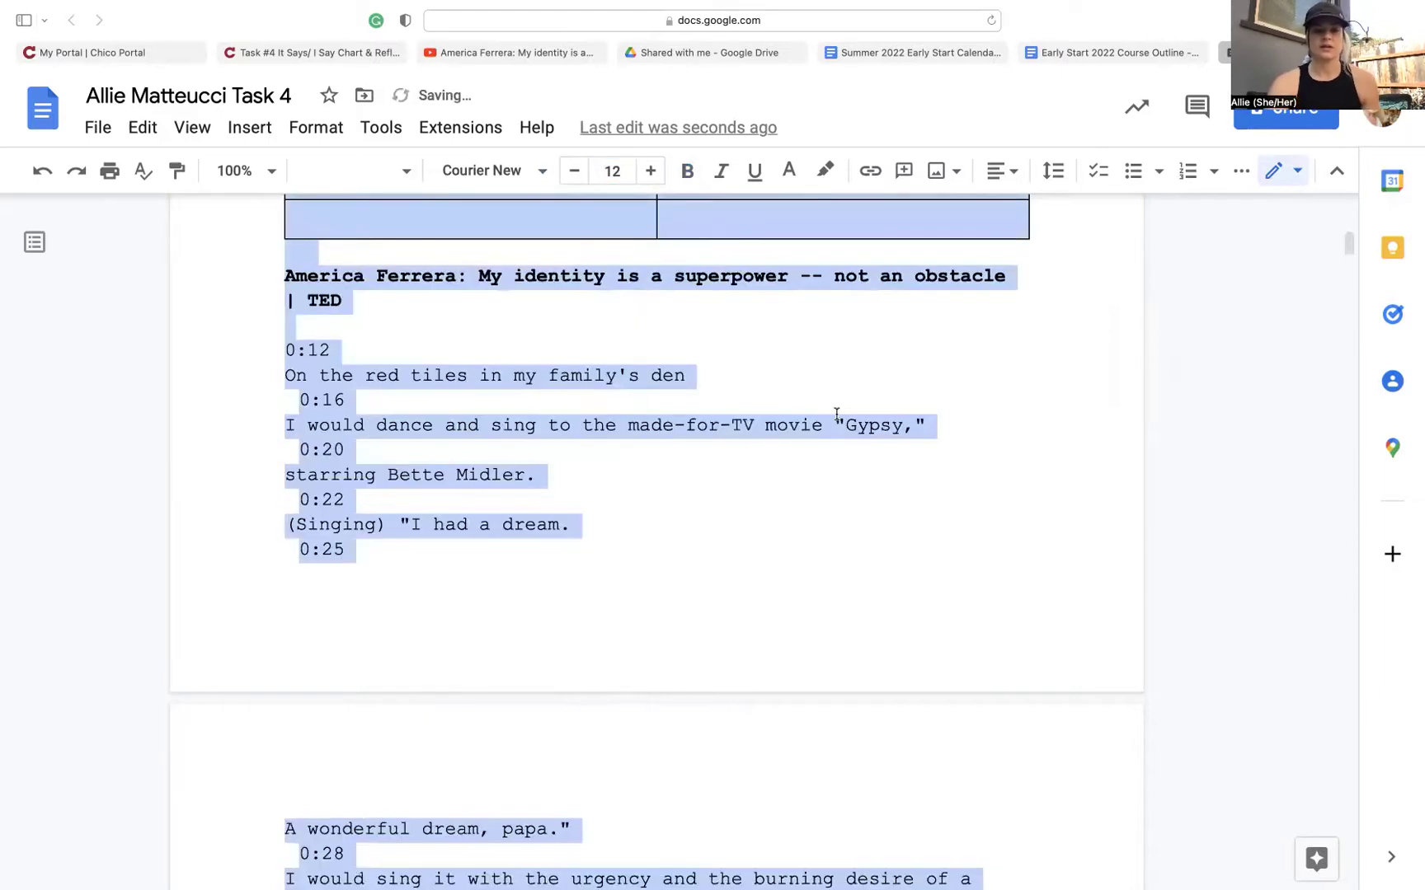
pyautogui.click(878, 489)
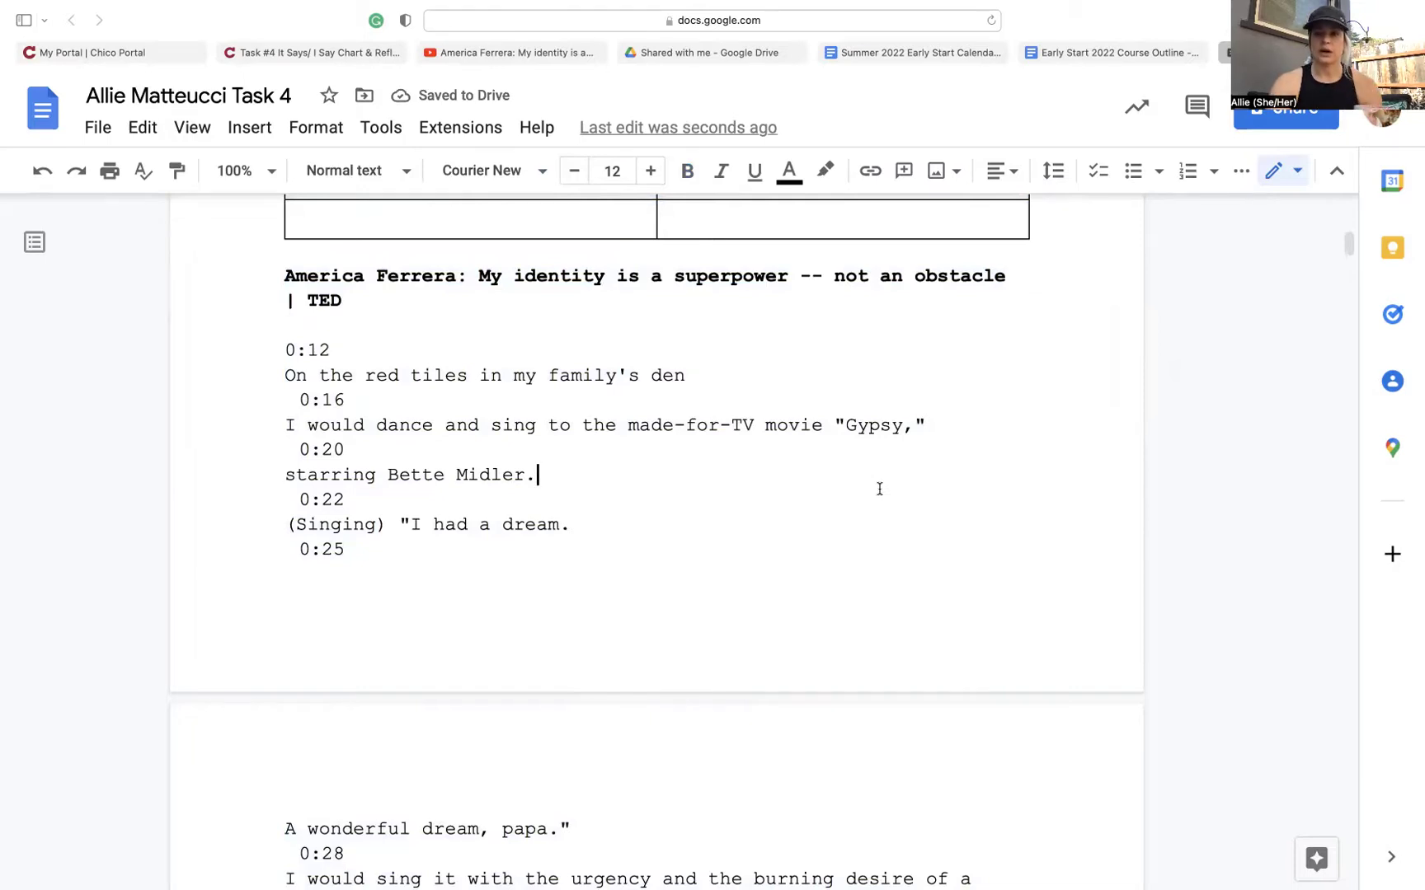
pyautogui.click(511, 53)
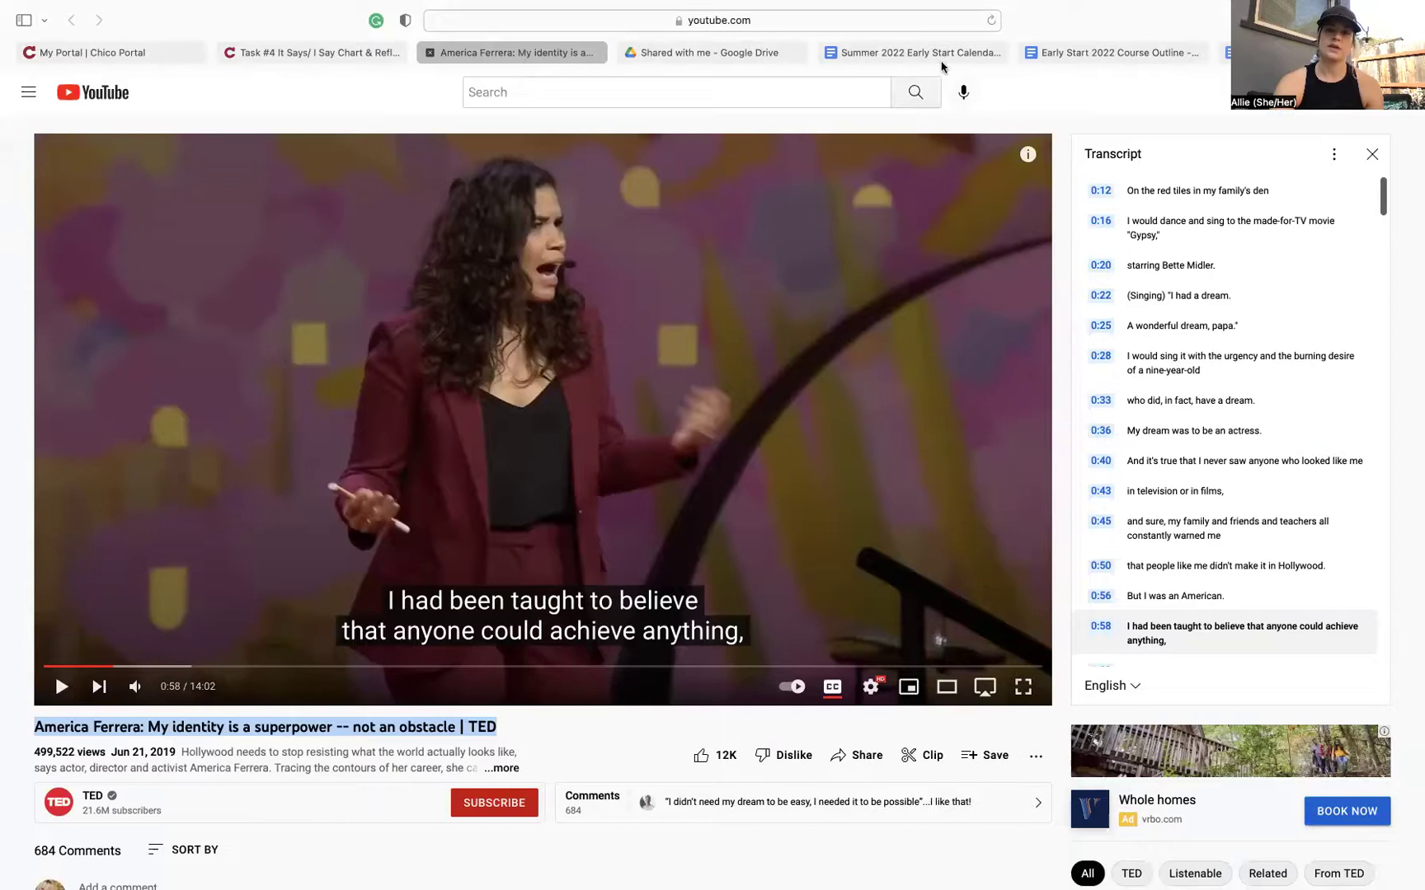
# Scroll the reformatted transcript and pick out the line about parents immigrating from Honduras.
pyautogui.click(1273, 52)
pyautogui.scroll(-1, 750, 530)
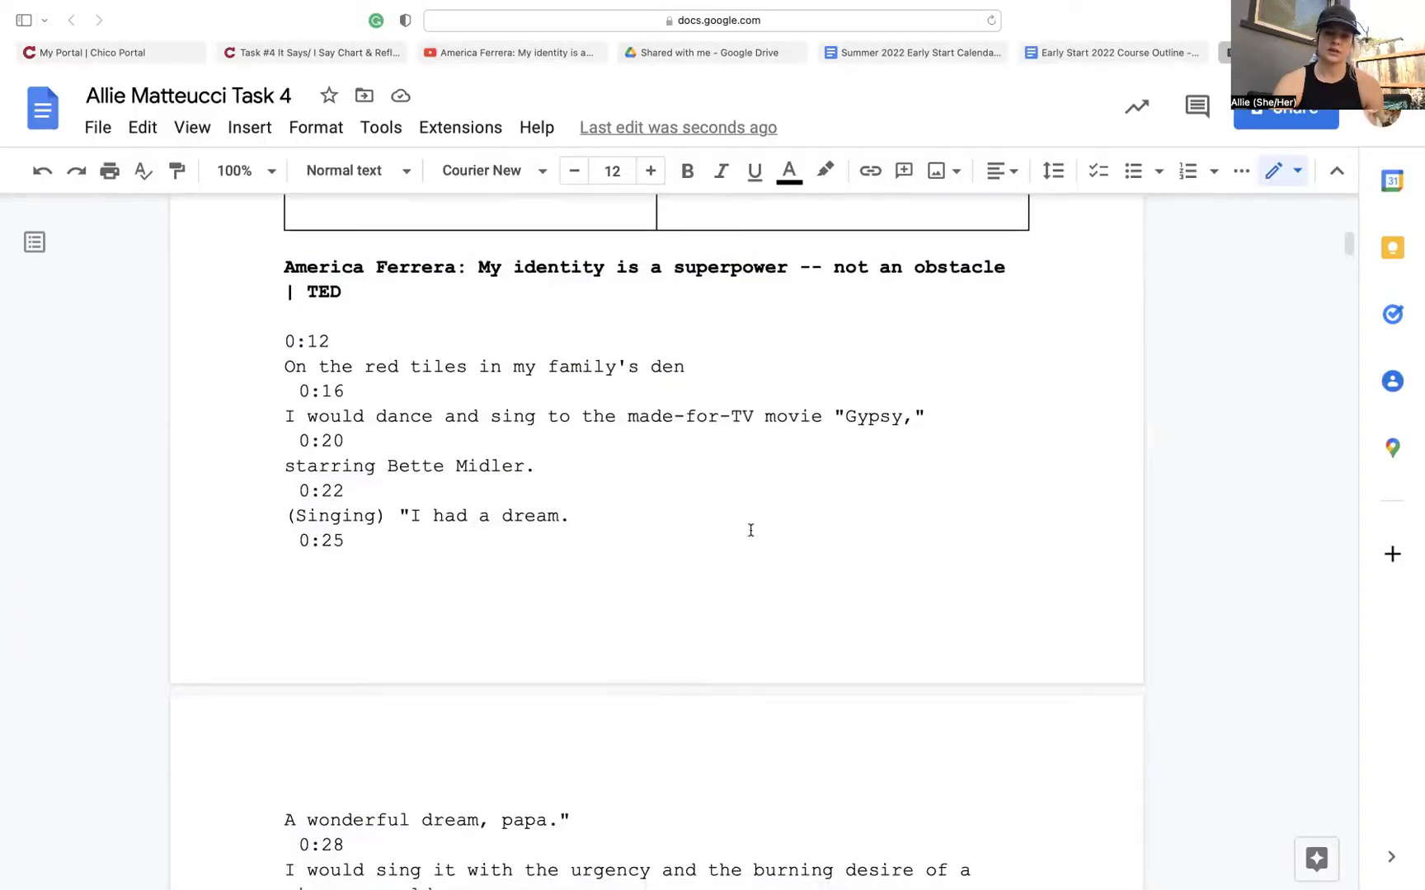
pyautogui.scroll(-6, 750, 530)
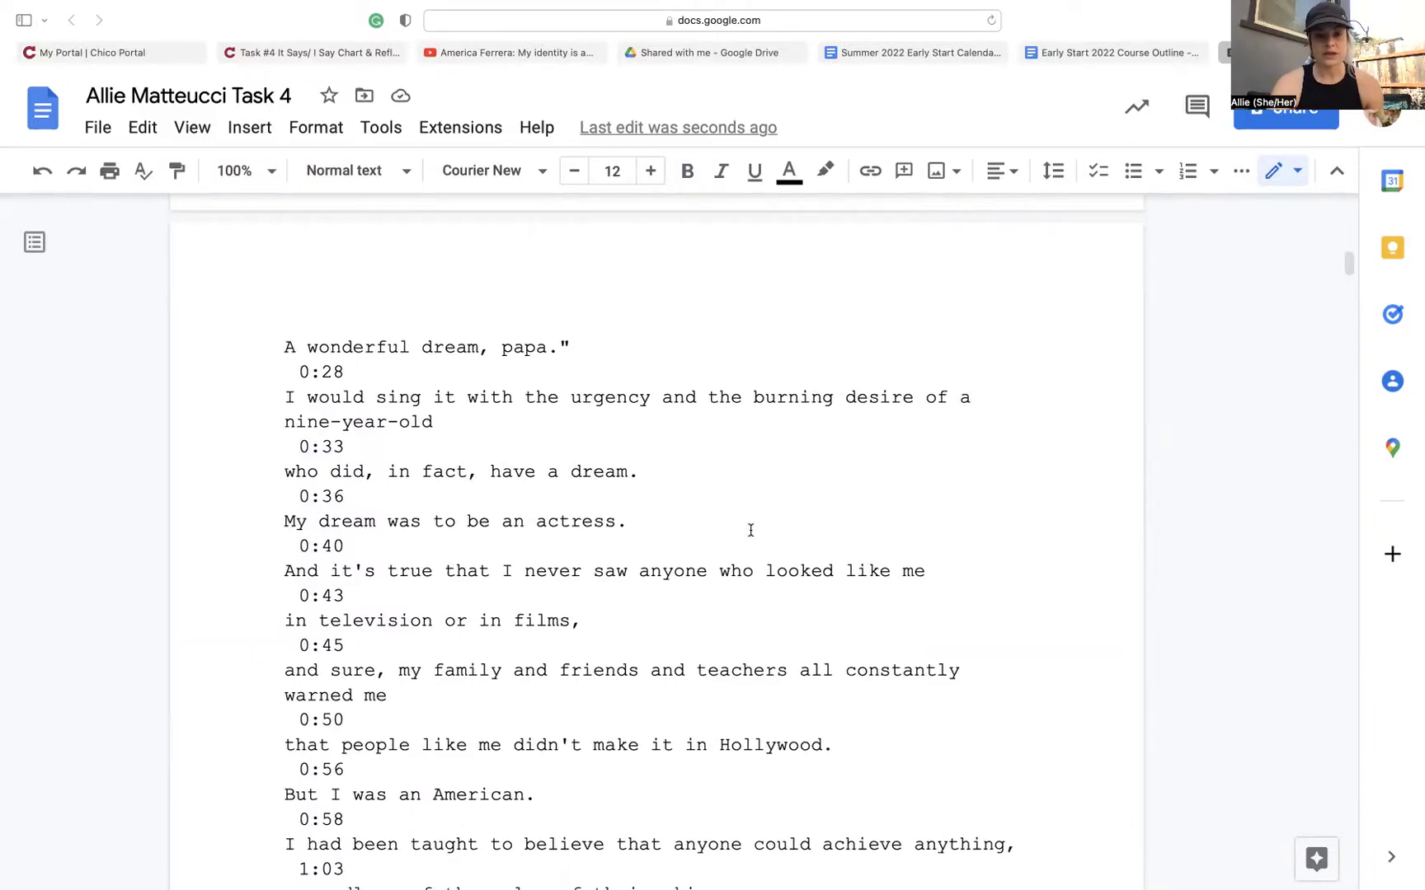
pyautogui.scroll(-1, 751, 530)
pyautogui.scroll(-4, 635, 390)
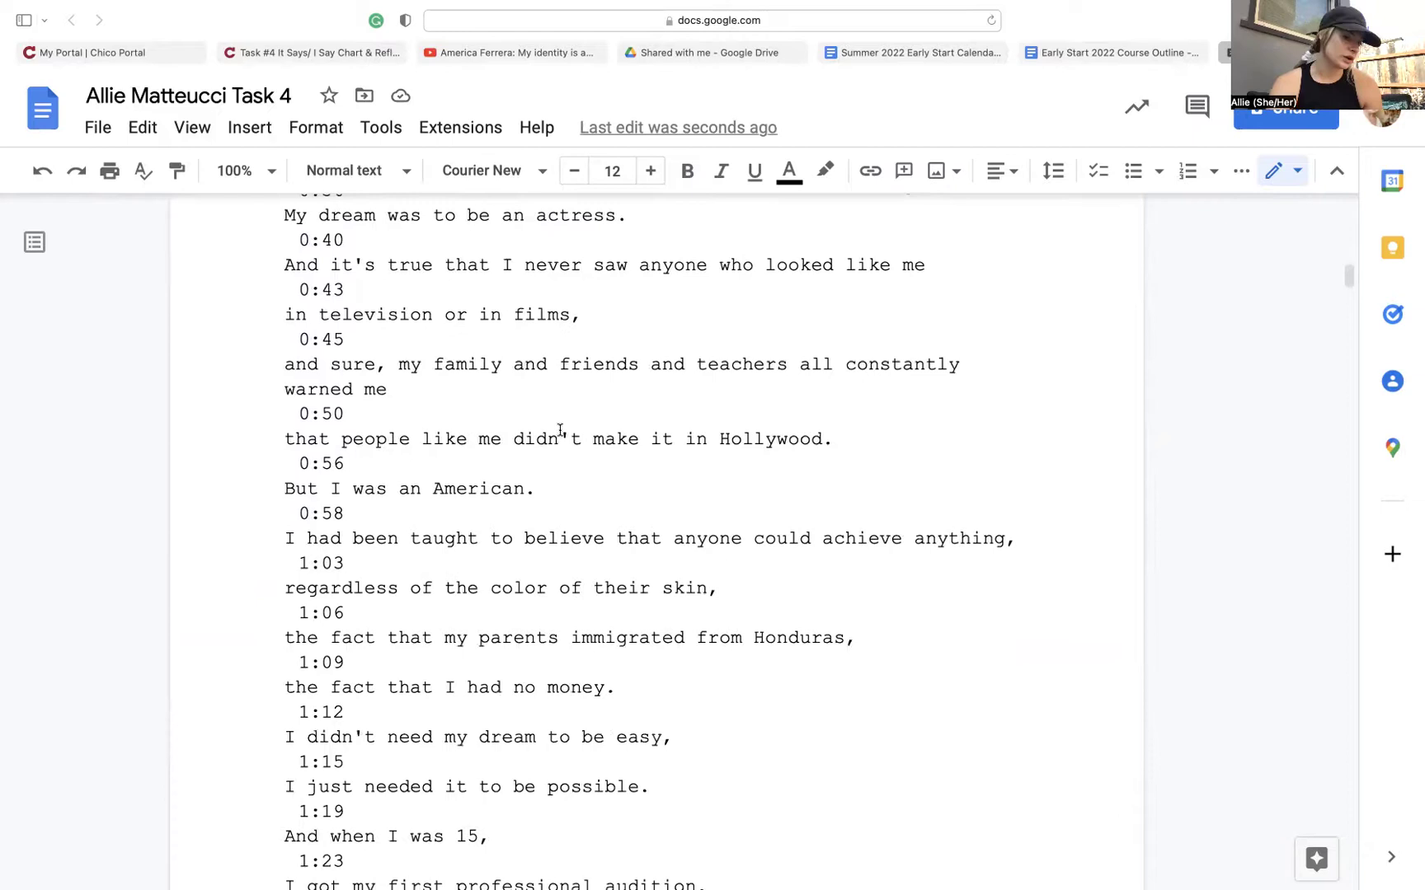
pyautogui.scroll(-1, 557, 429)
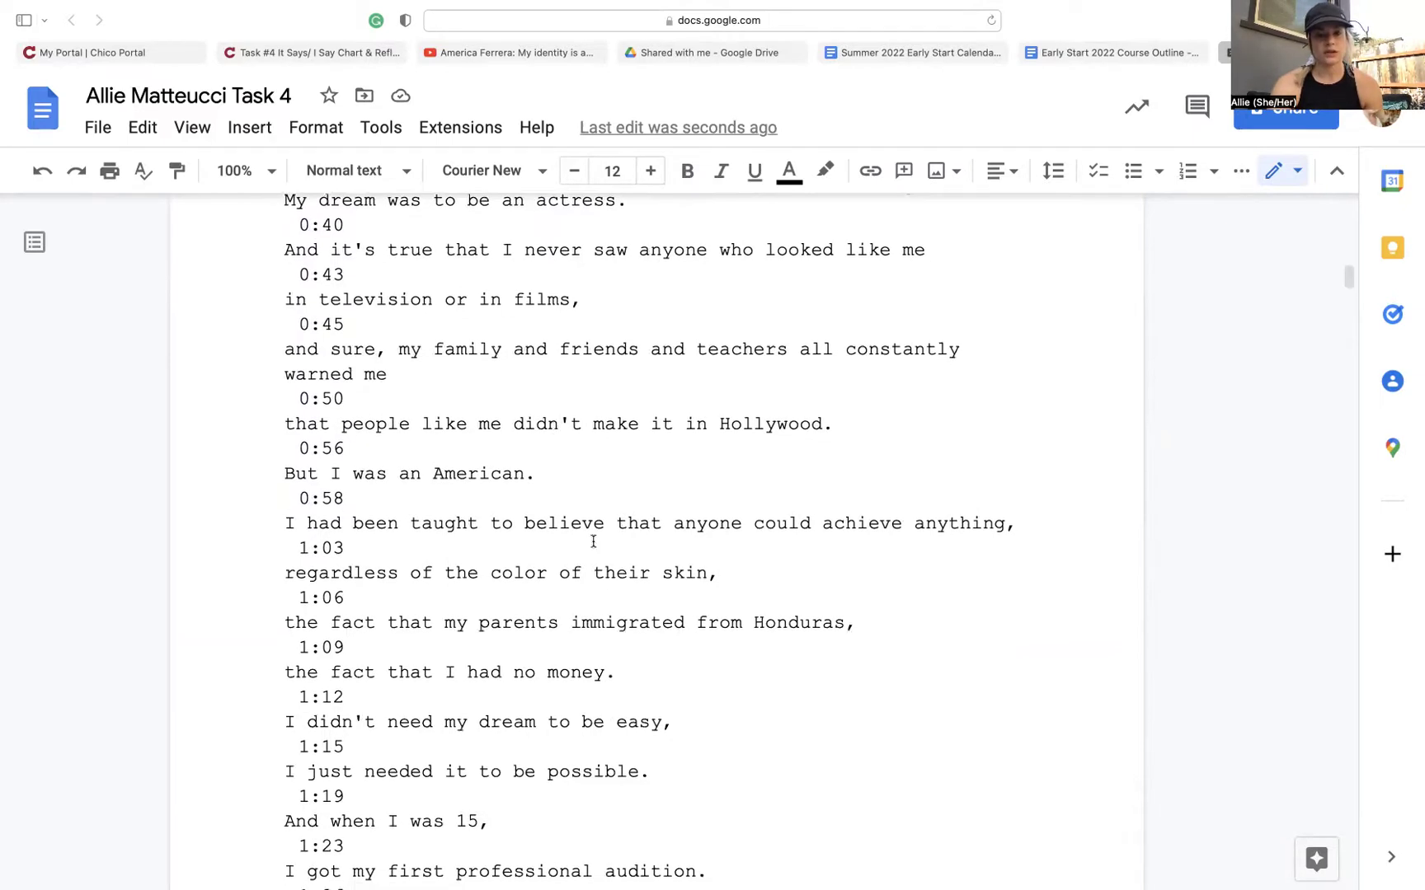
pyautogui.moveTo(880, 619); pyautogui.dragTo(409, 624)
pyautogui.click(1032, 514)
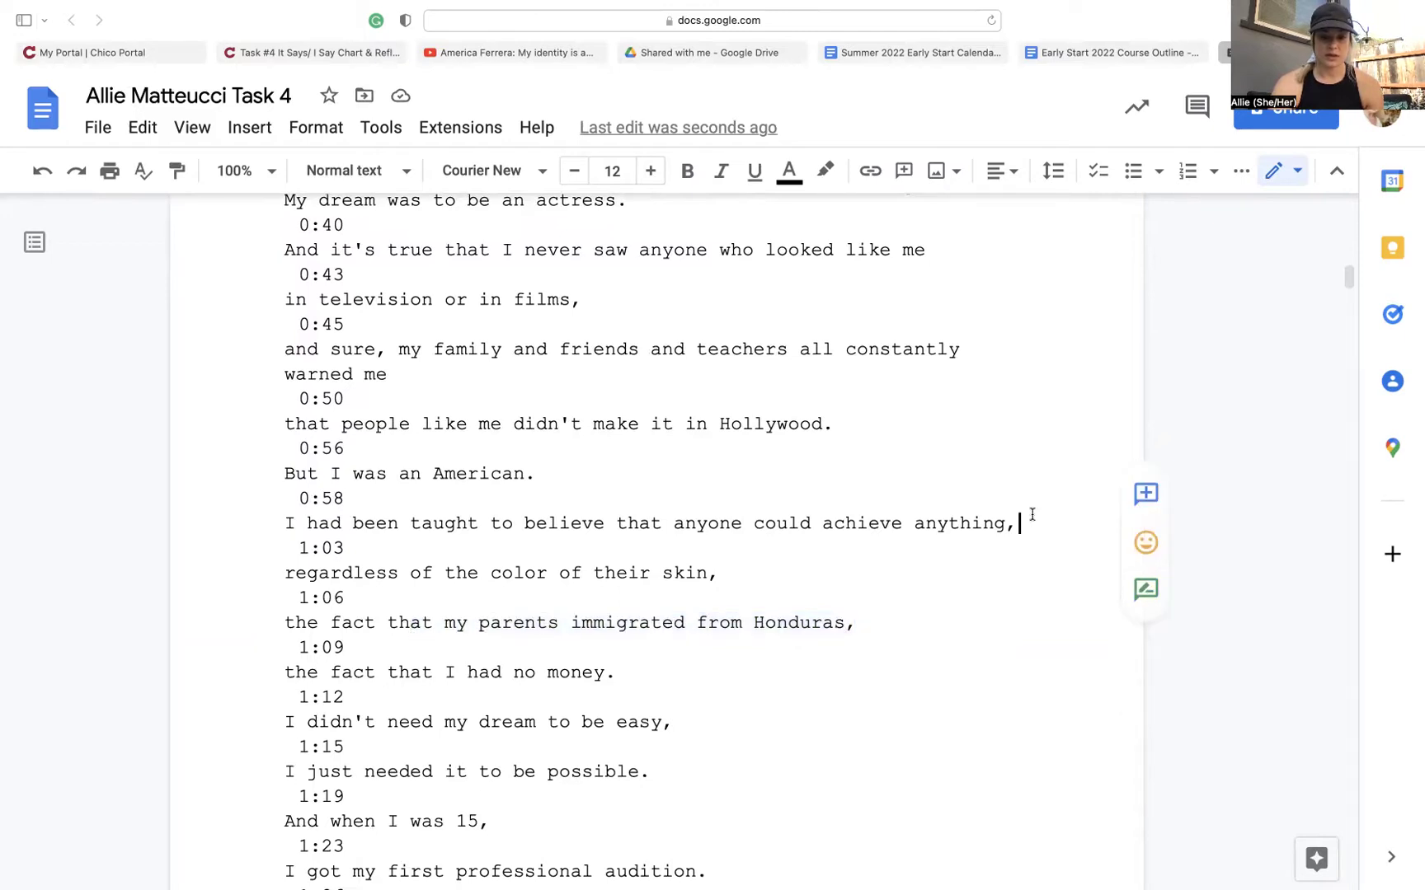
# Pick out the cable subscriptions commercial line, then return to the transcript's first line.
pyautogui.scroll(-7, 1028, 512)
pyautogui.moveTo(793, 364); pyautogui.dragTo(280, 362)
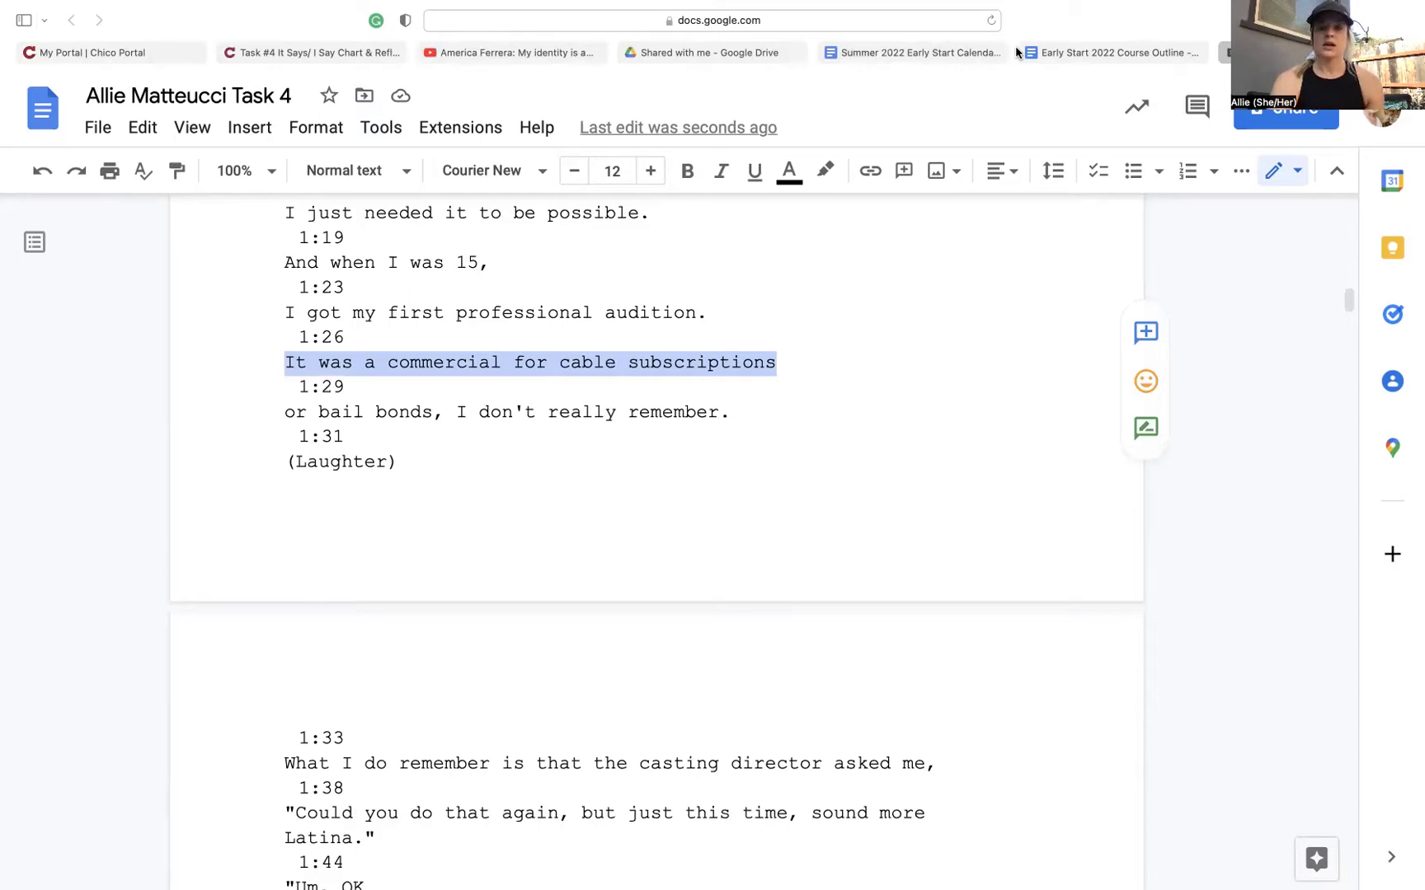
pyautogui.scroll(20, 734, 334)
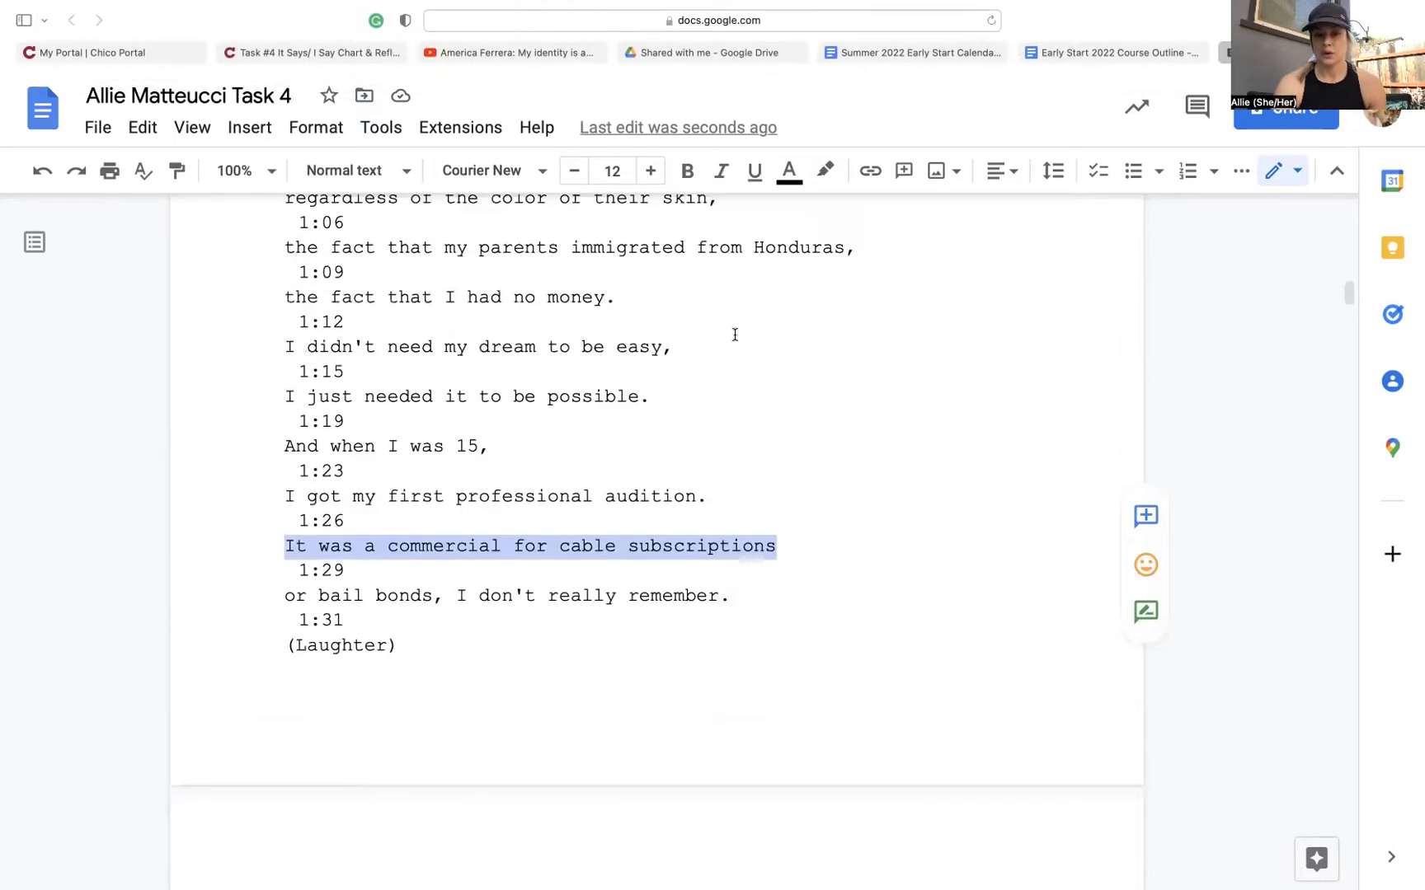
pyautogui.scroll(-20, 734, 334)
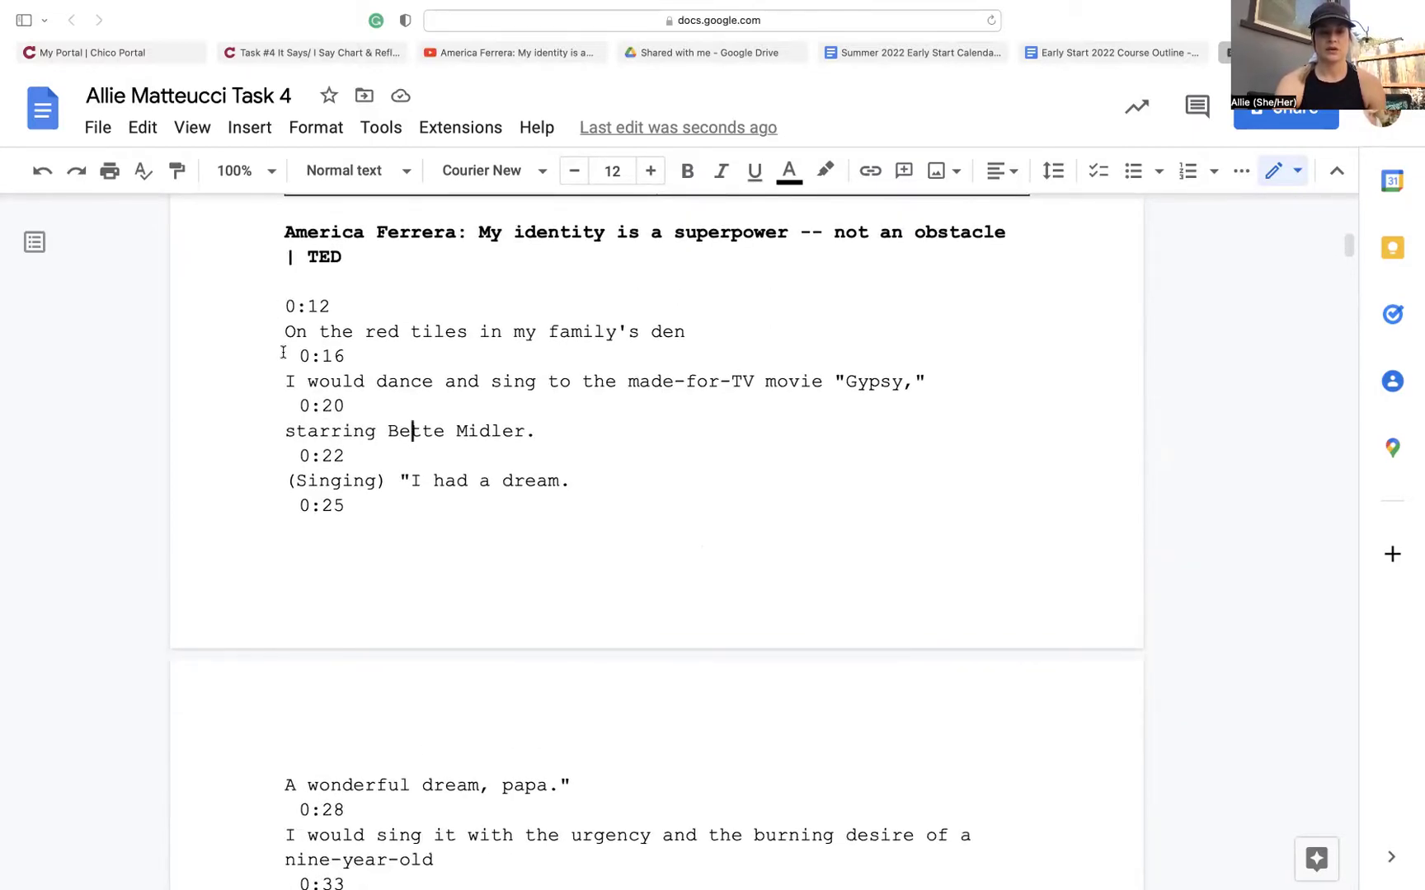
pyautogui.click(299, 357)
pyautogui.click(286, 331)
# Add the comment 'Actress activist-professor' on the speaker's name in the talk title.
pyautogui.moveTo(286, 331); pyautogui.dragTo(686, 338)
pyautogui.scroll(3, 685, 336)
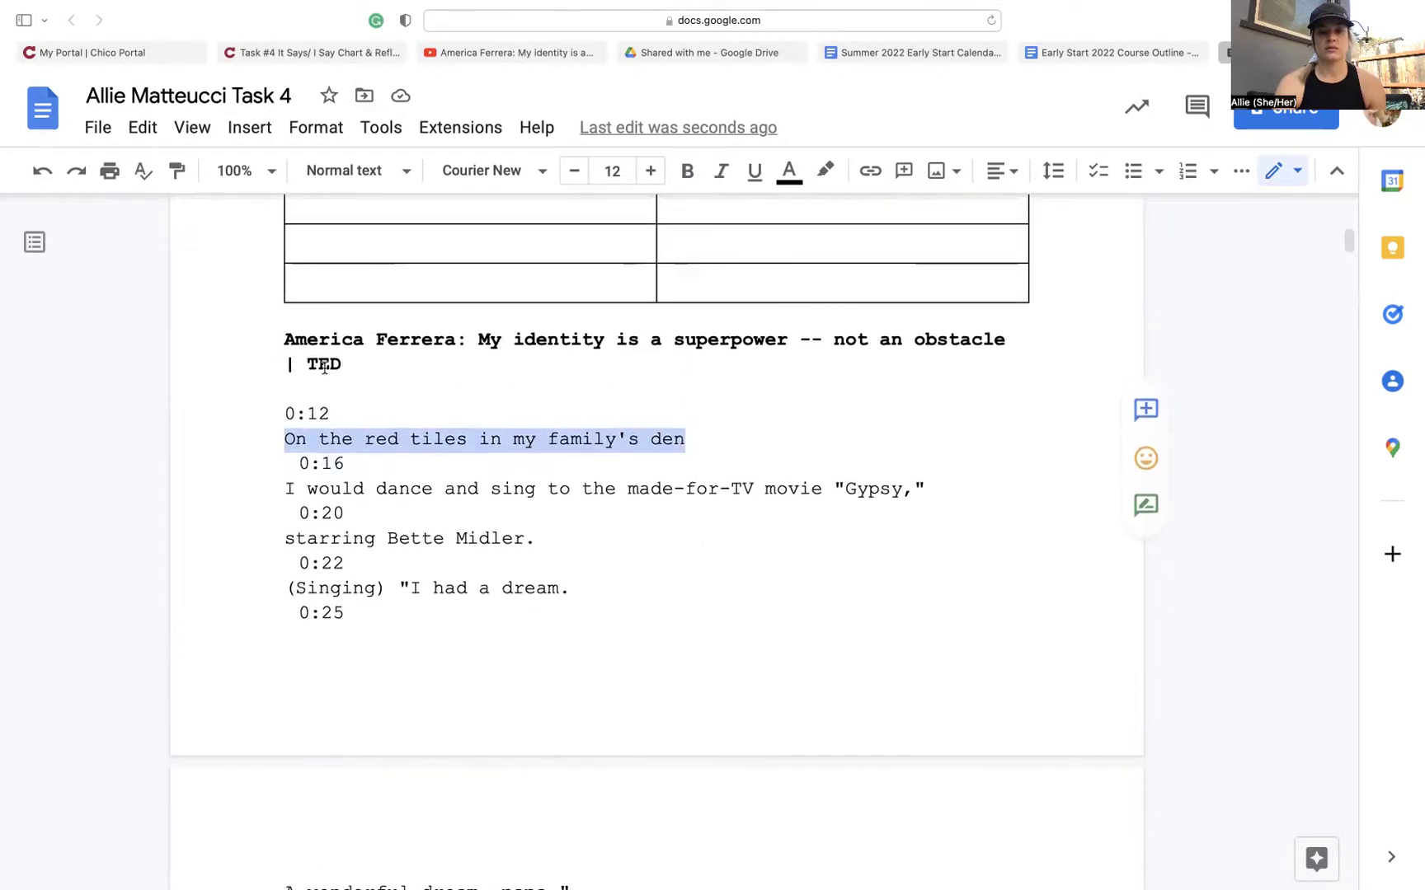
pyautogui.moveTo(286, 339); pyautogui.dragTo(468, 334)
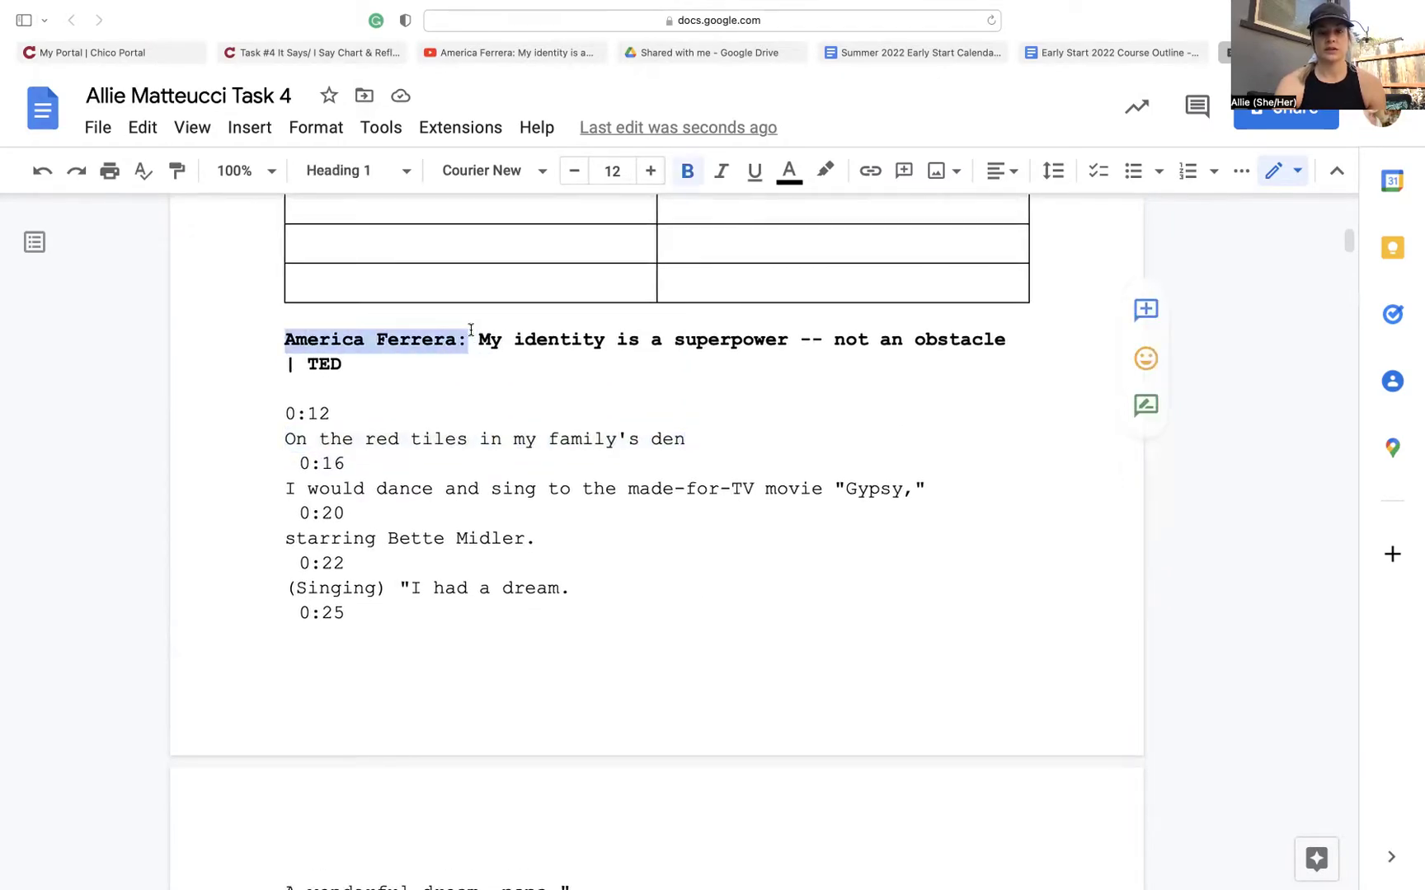
pyautogui.click(906, 177)
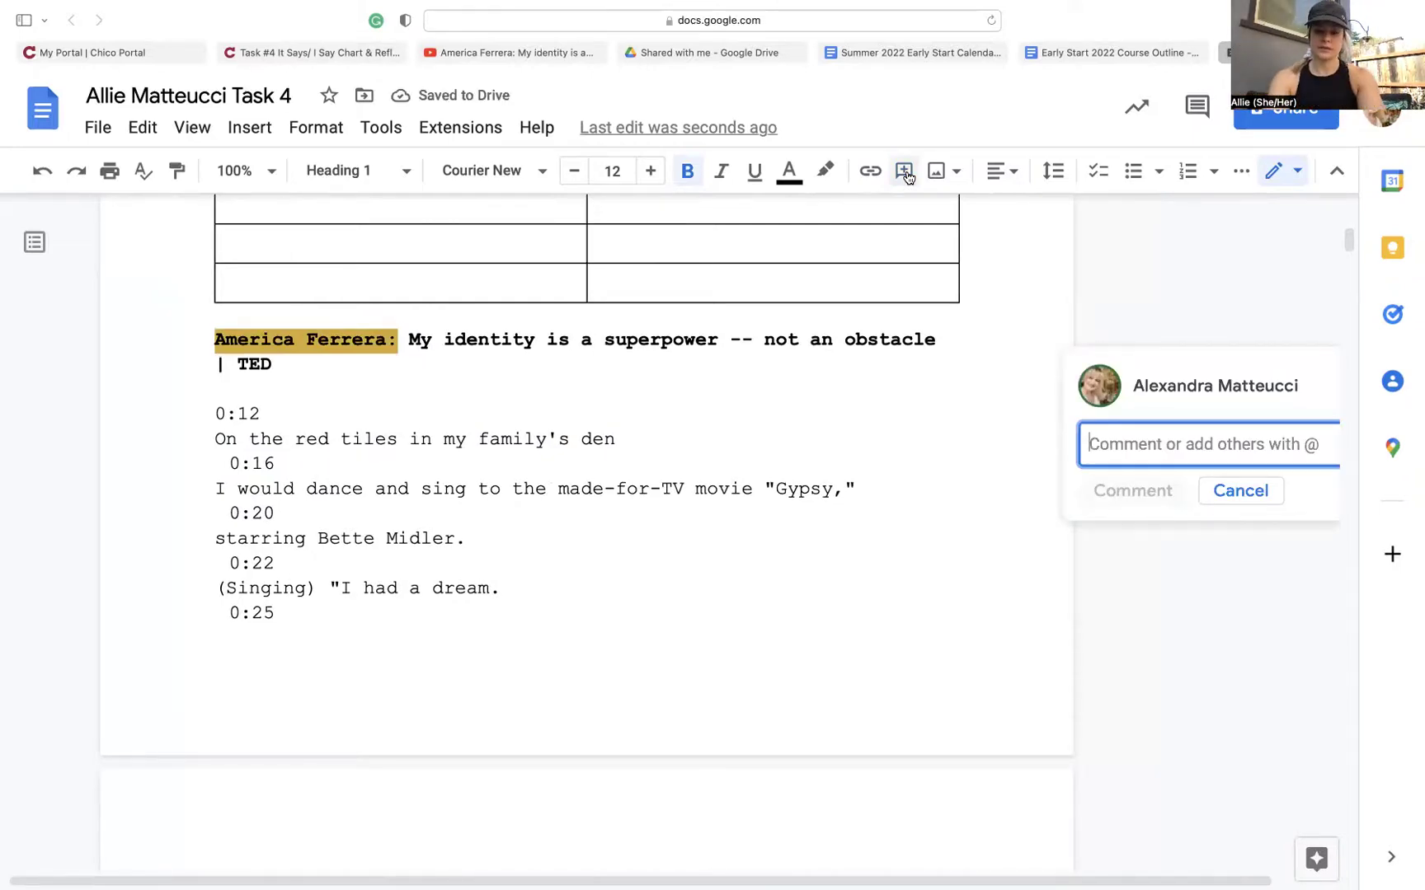
pyautogui.write('Actress ')
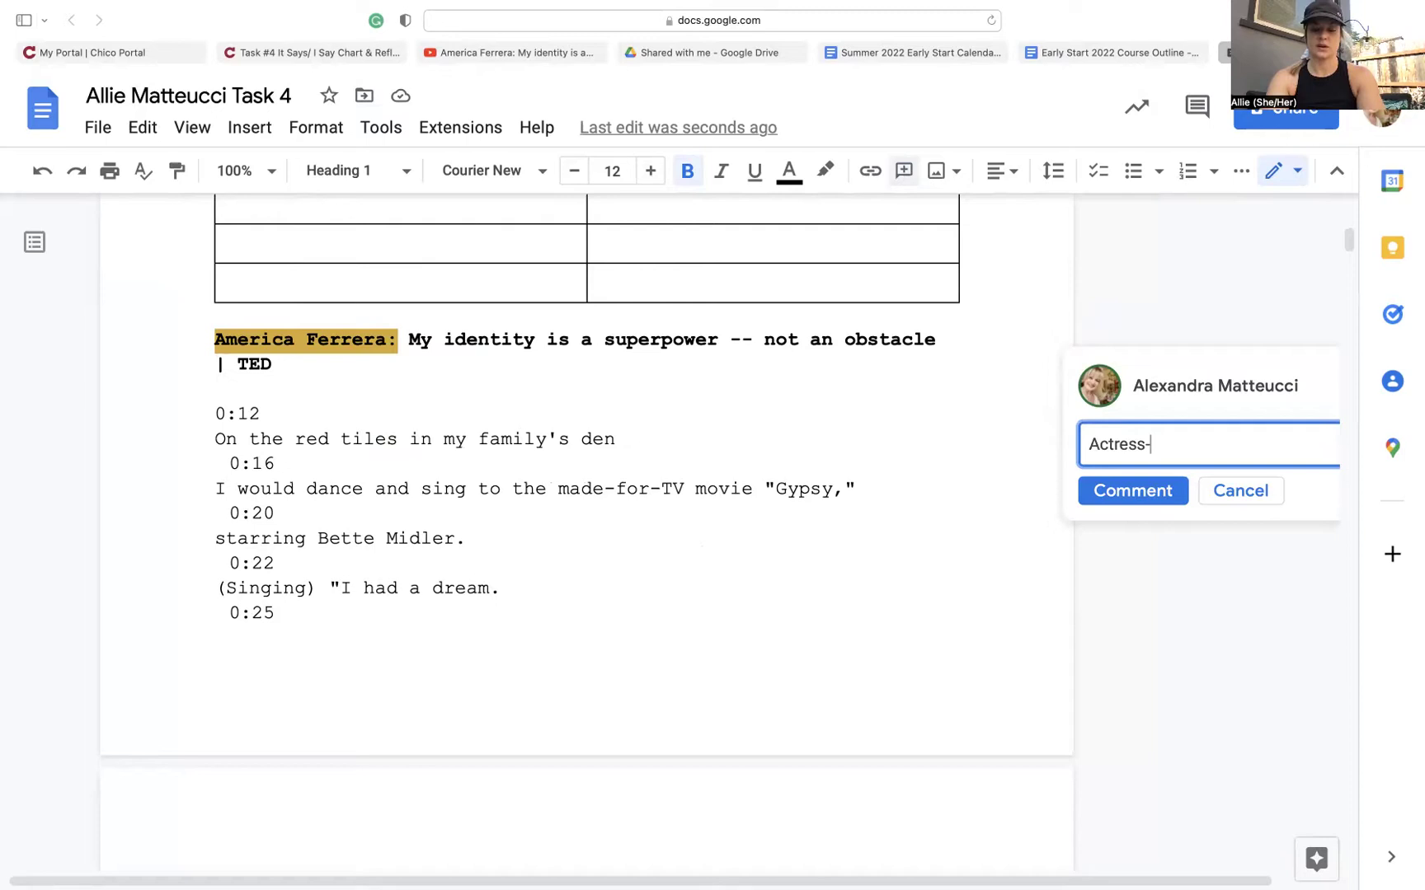
pyautogui.write('activist-')
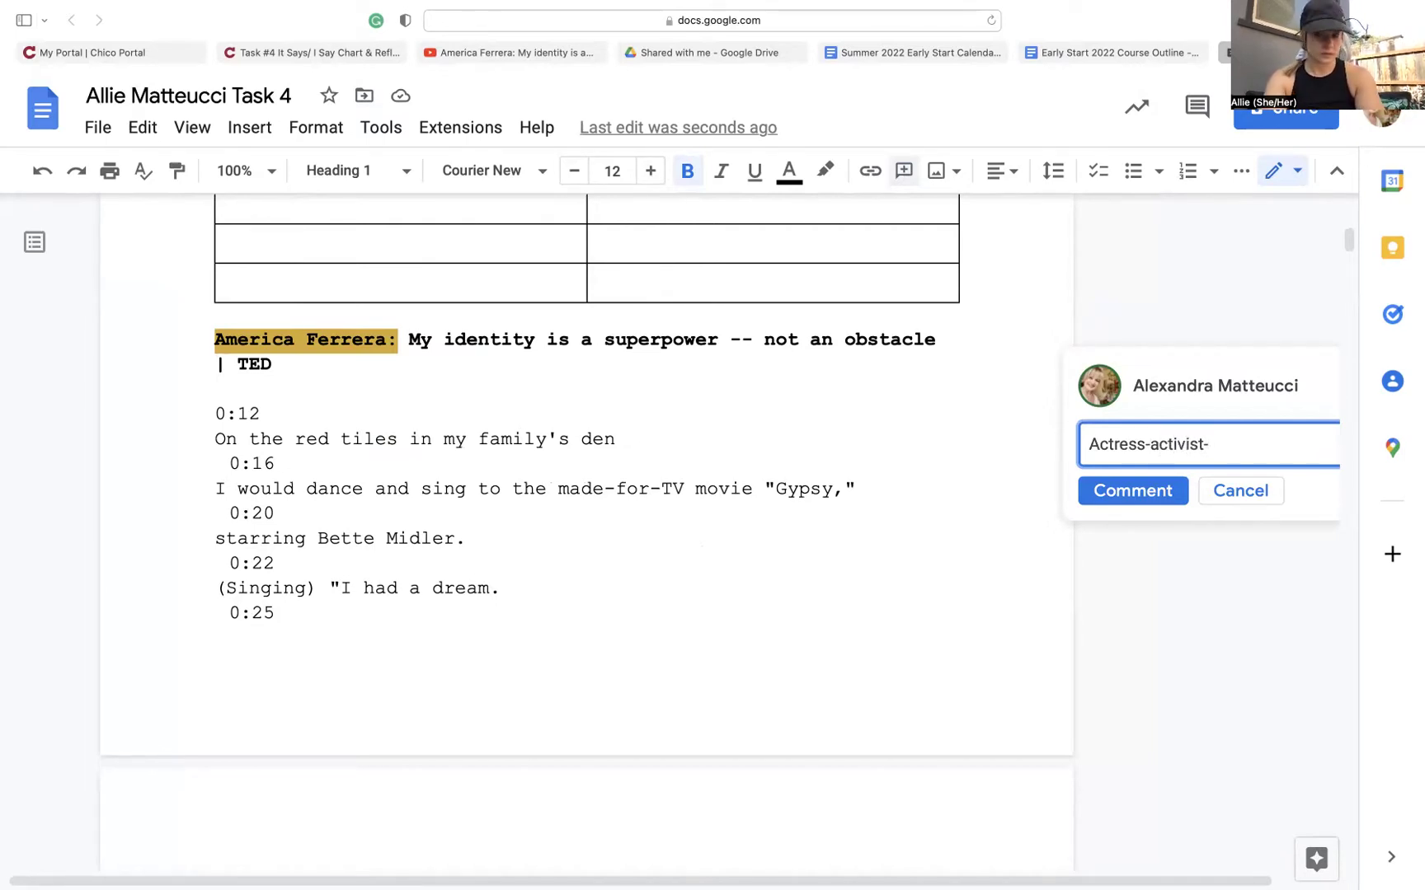
pyautogui.write('professor')
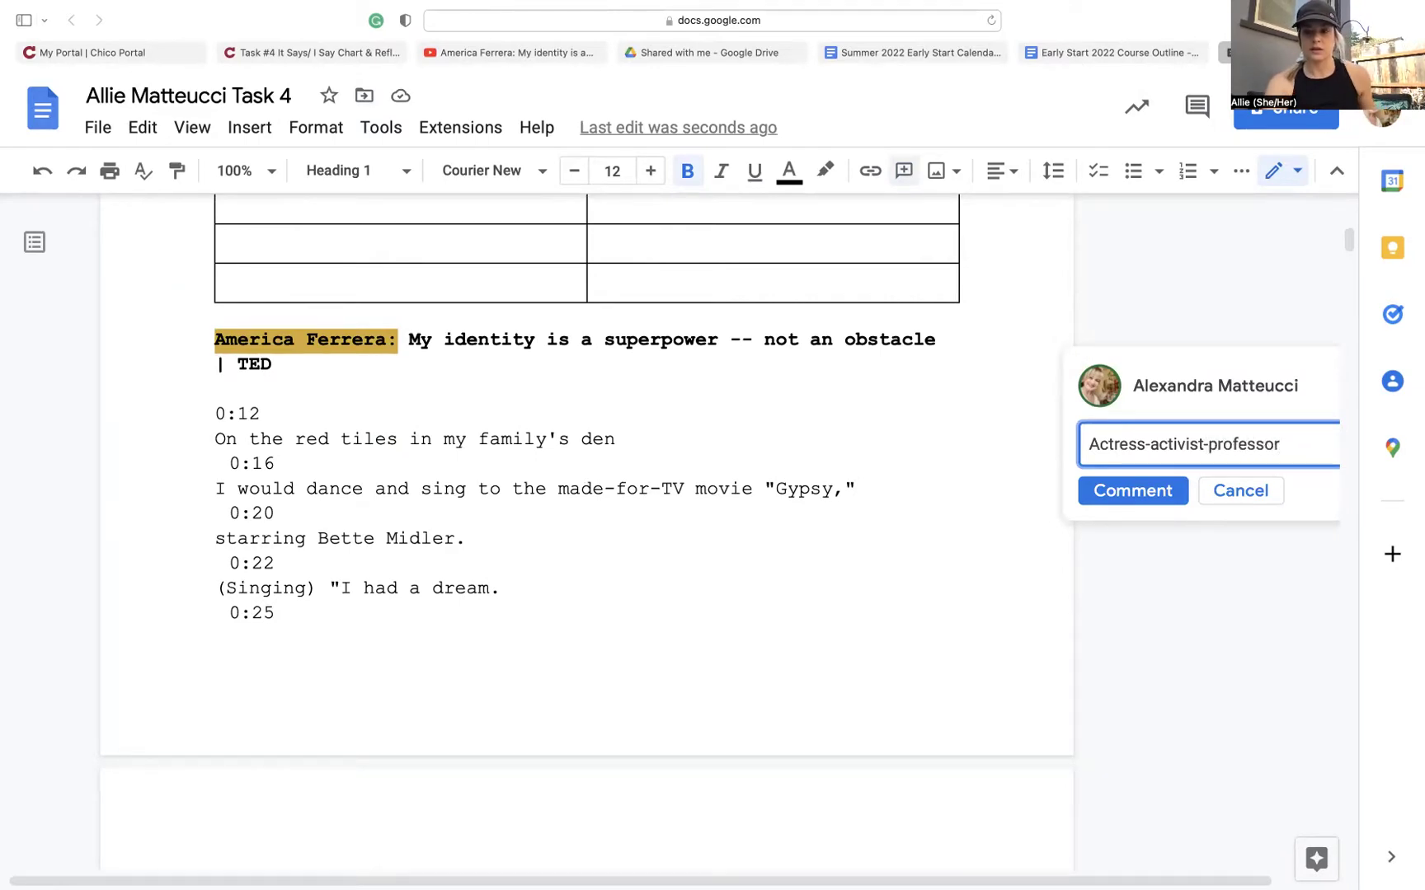
pyautogui.click(1177, 490)
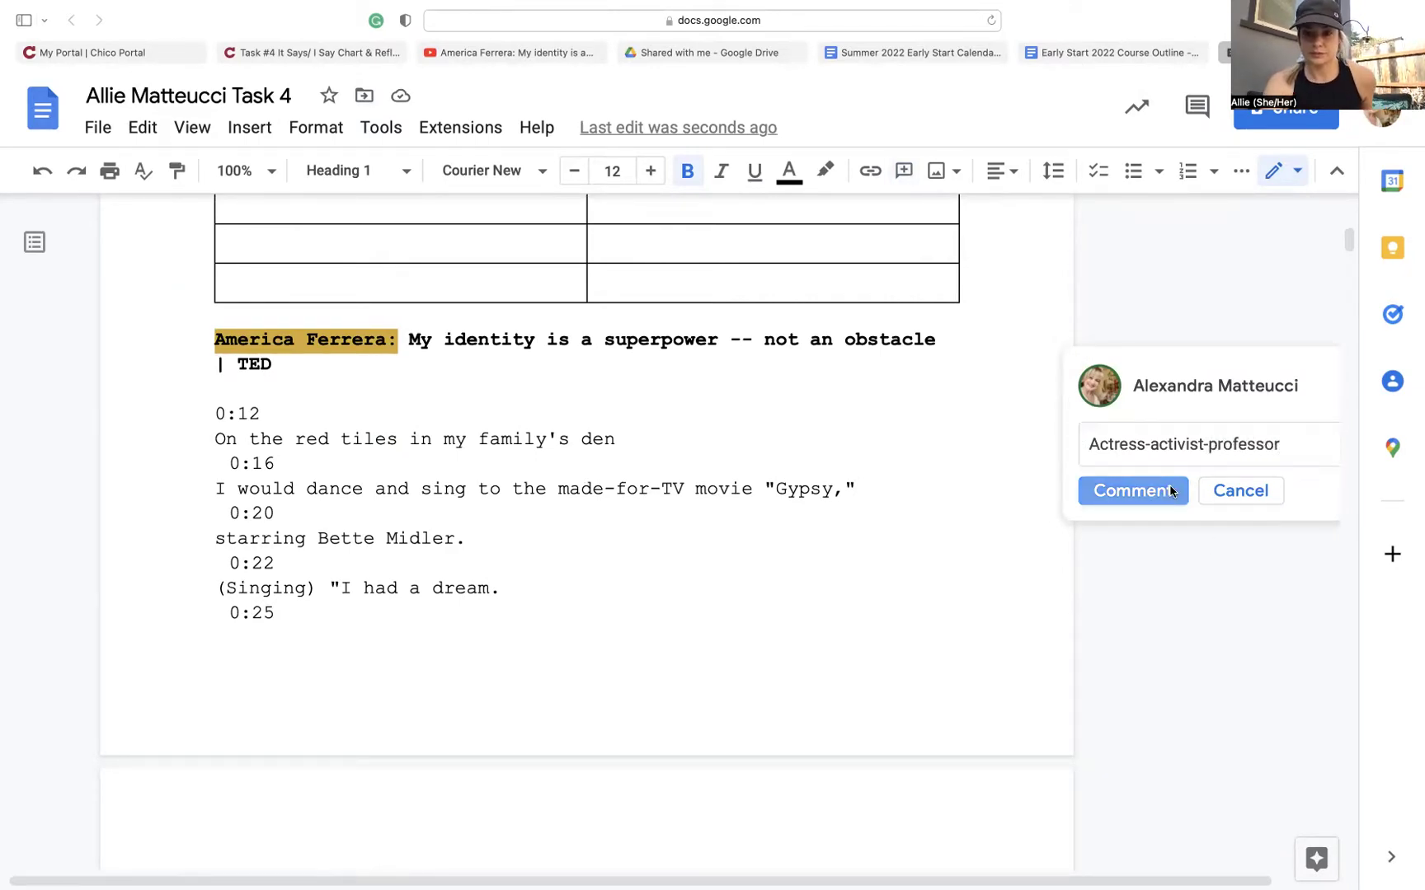
# Close the Summer 2022 Early Start Calendar tab, leaving the Course Outline showing.
pyautogui.click(872, 404)
pyautogui.scroll(-1, 540, 375)
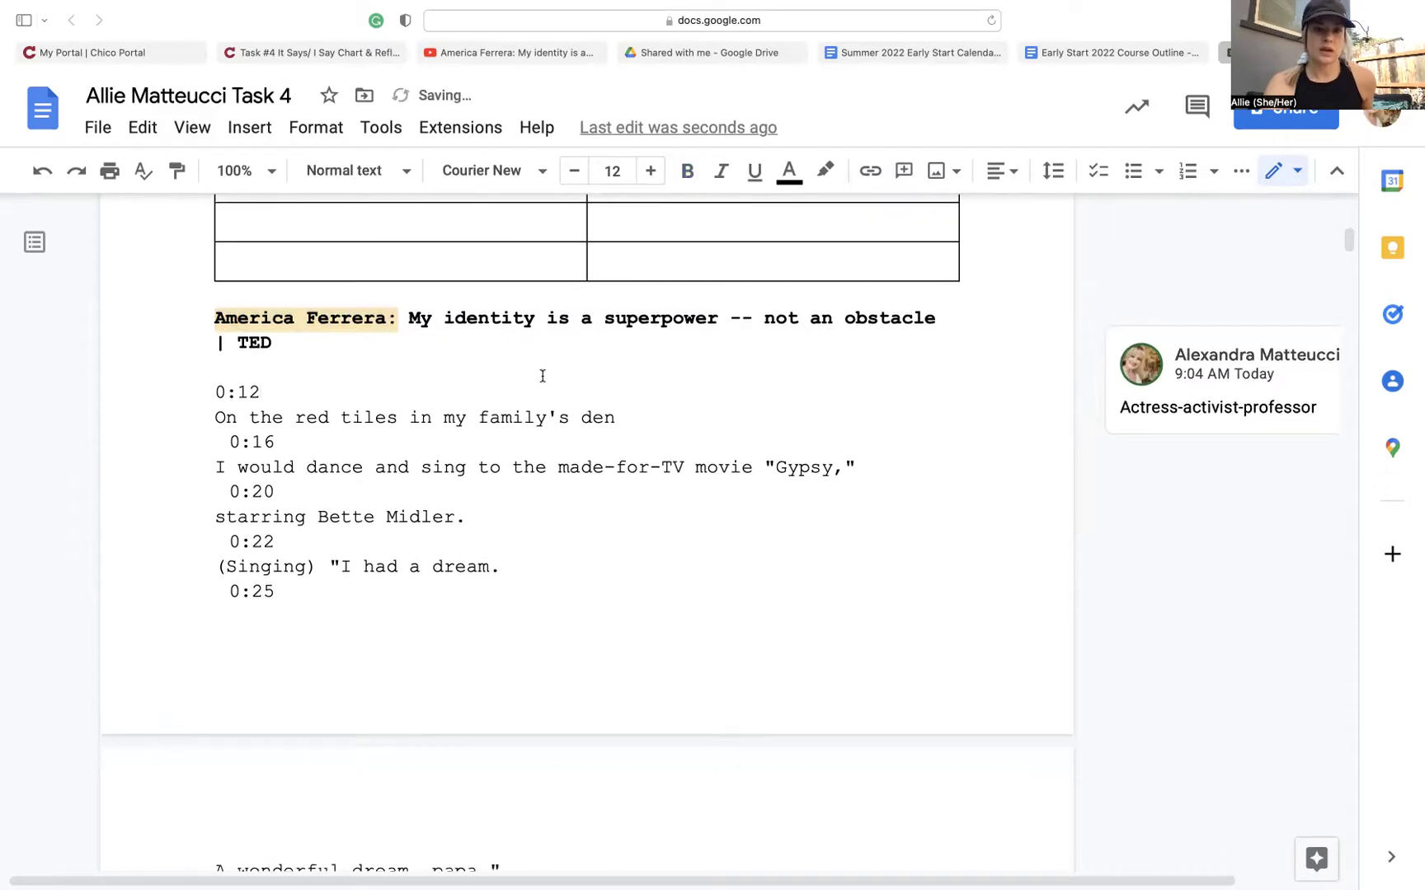
pyautogui.click(926, 51)
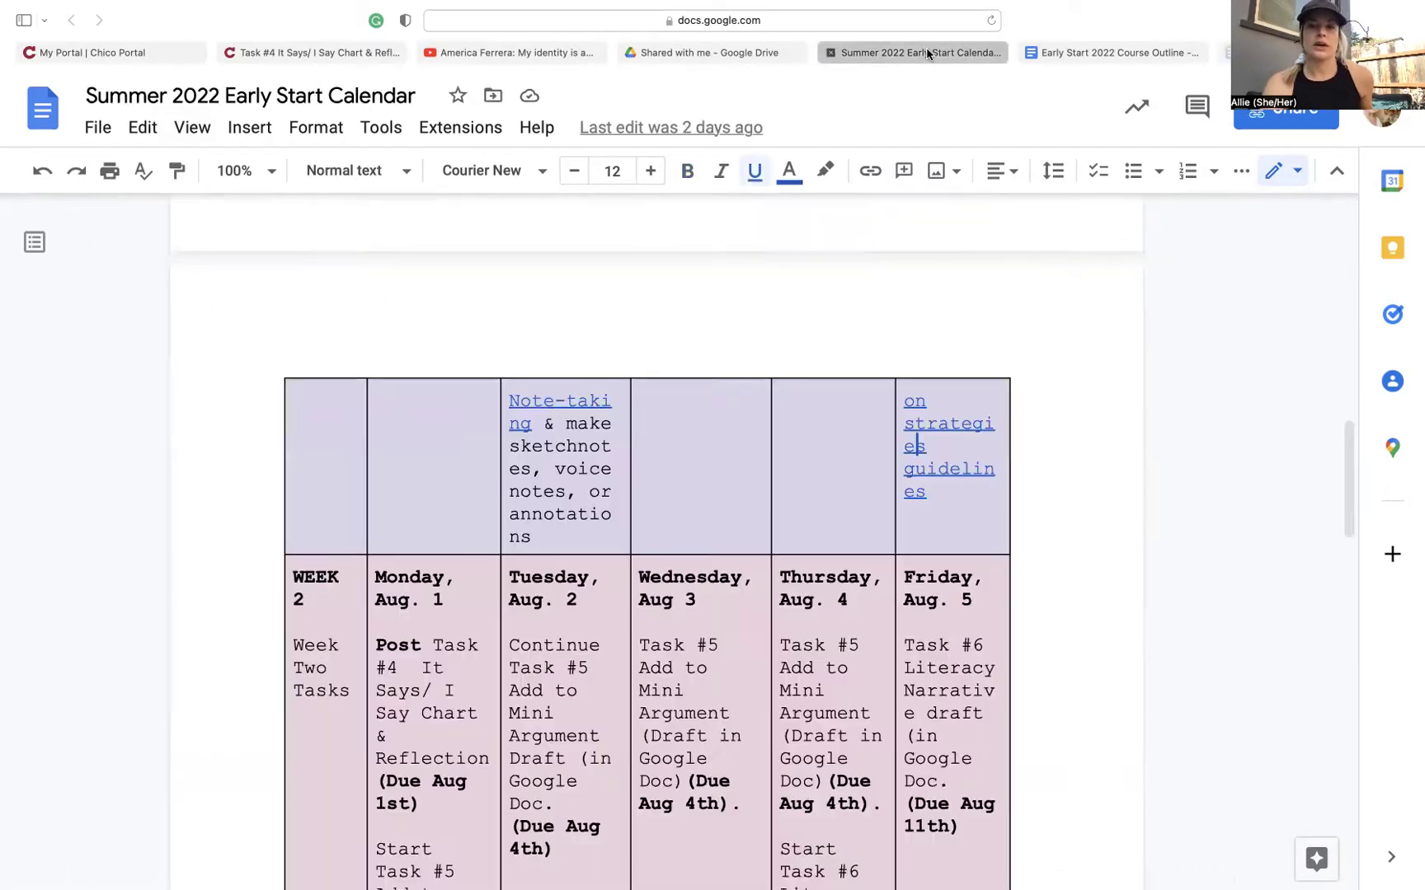
pyautogui.click(831, 53)
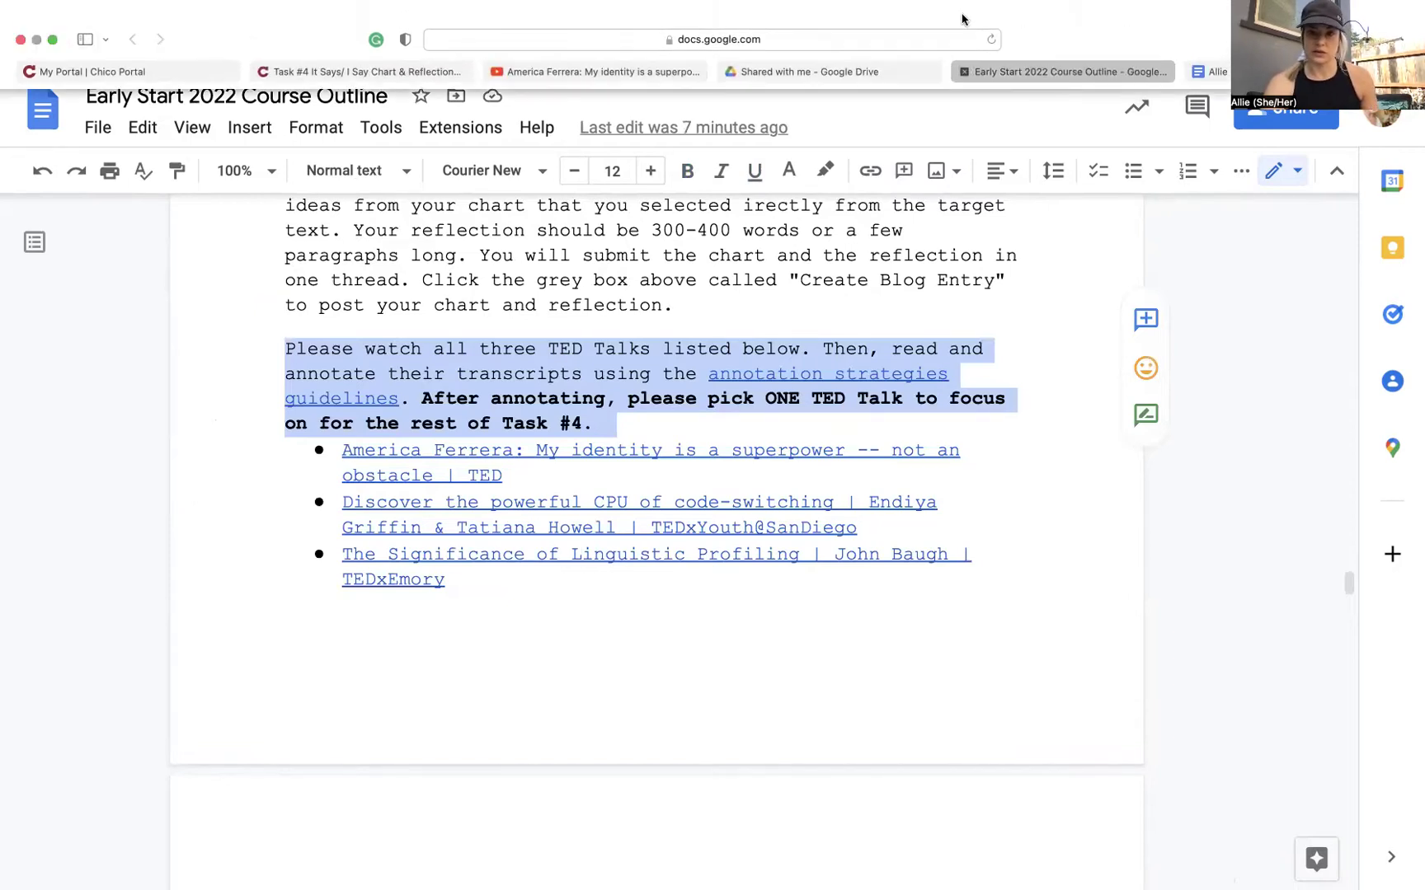
# Return to Blackboard's Task #4 It Says/I Say page and follow the annotation strategies guidelines link.
pyautogui.click(439, 68)
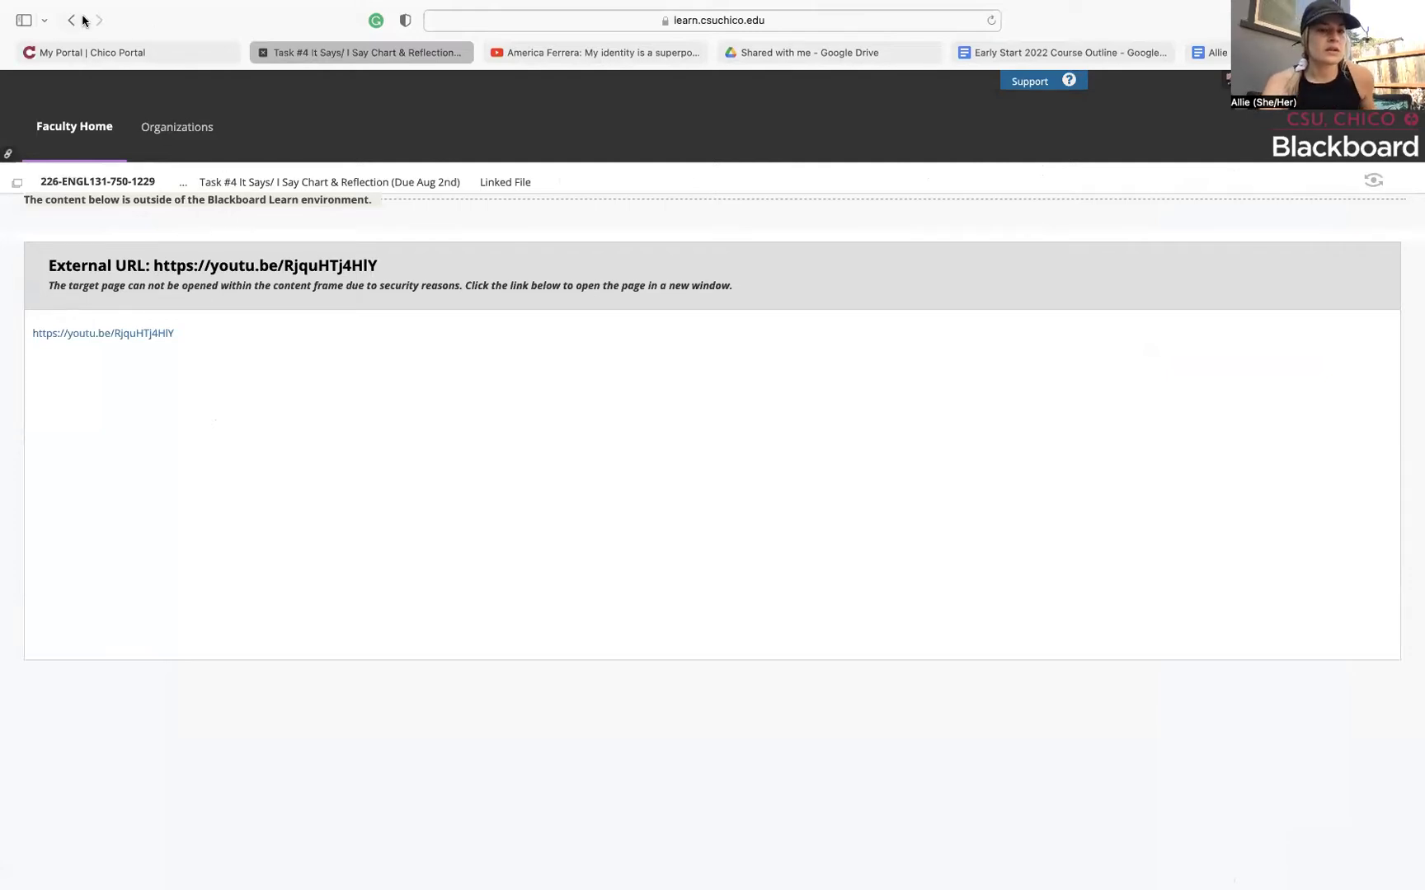
pyautogui.click(272, 182)
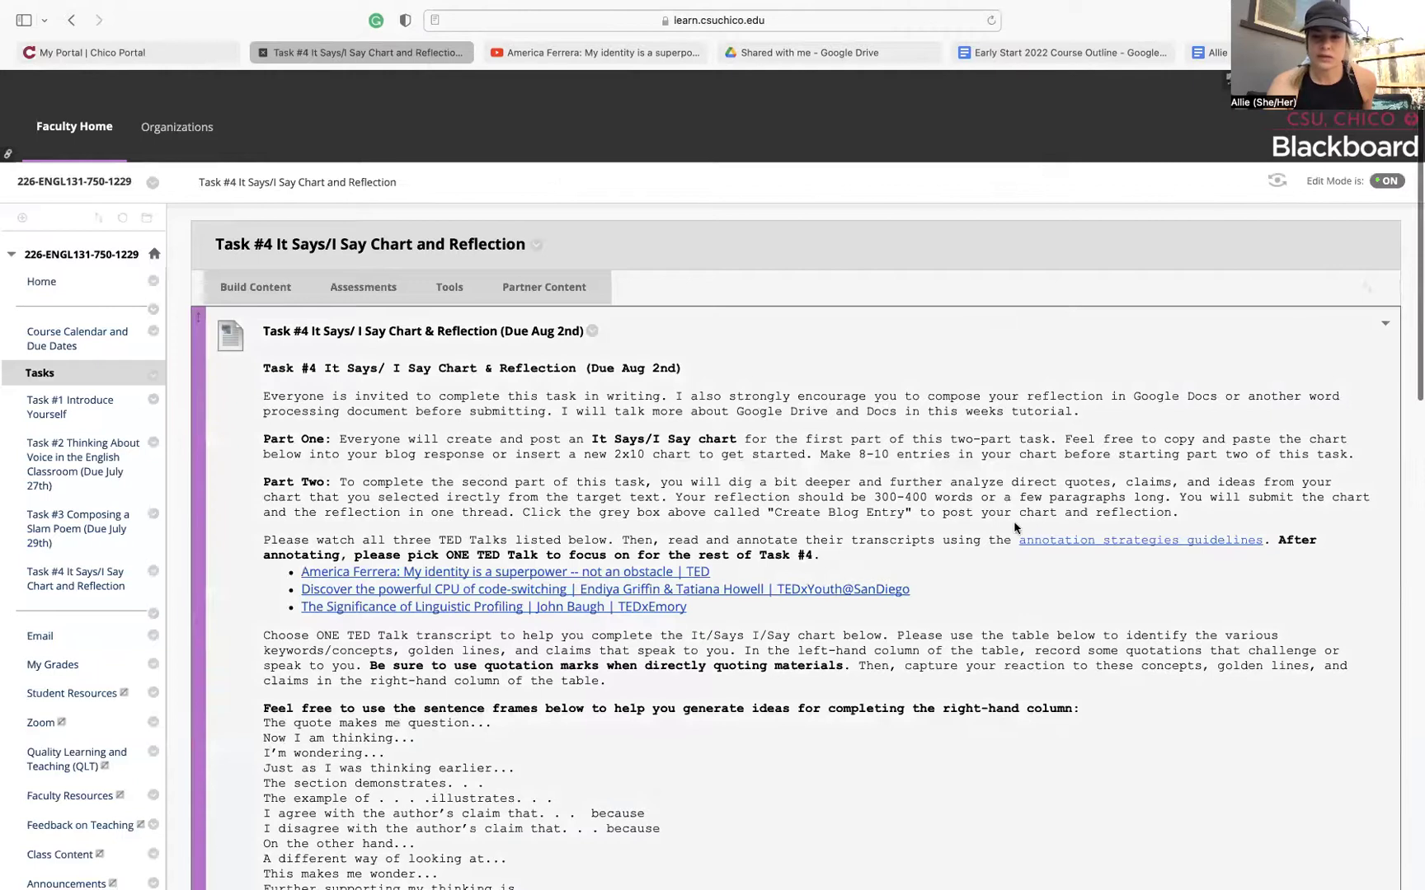
pyautogui.scroll(-1, 1083, 520)
pyautogui.click(1086, 517)
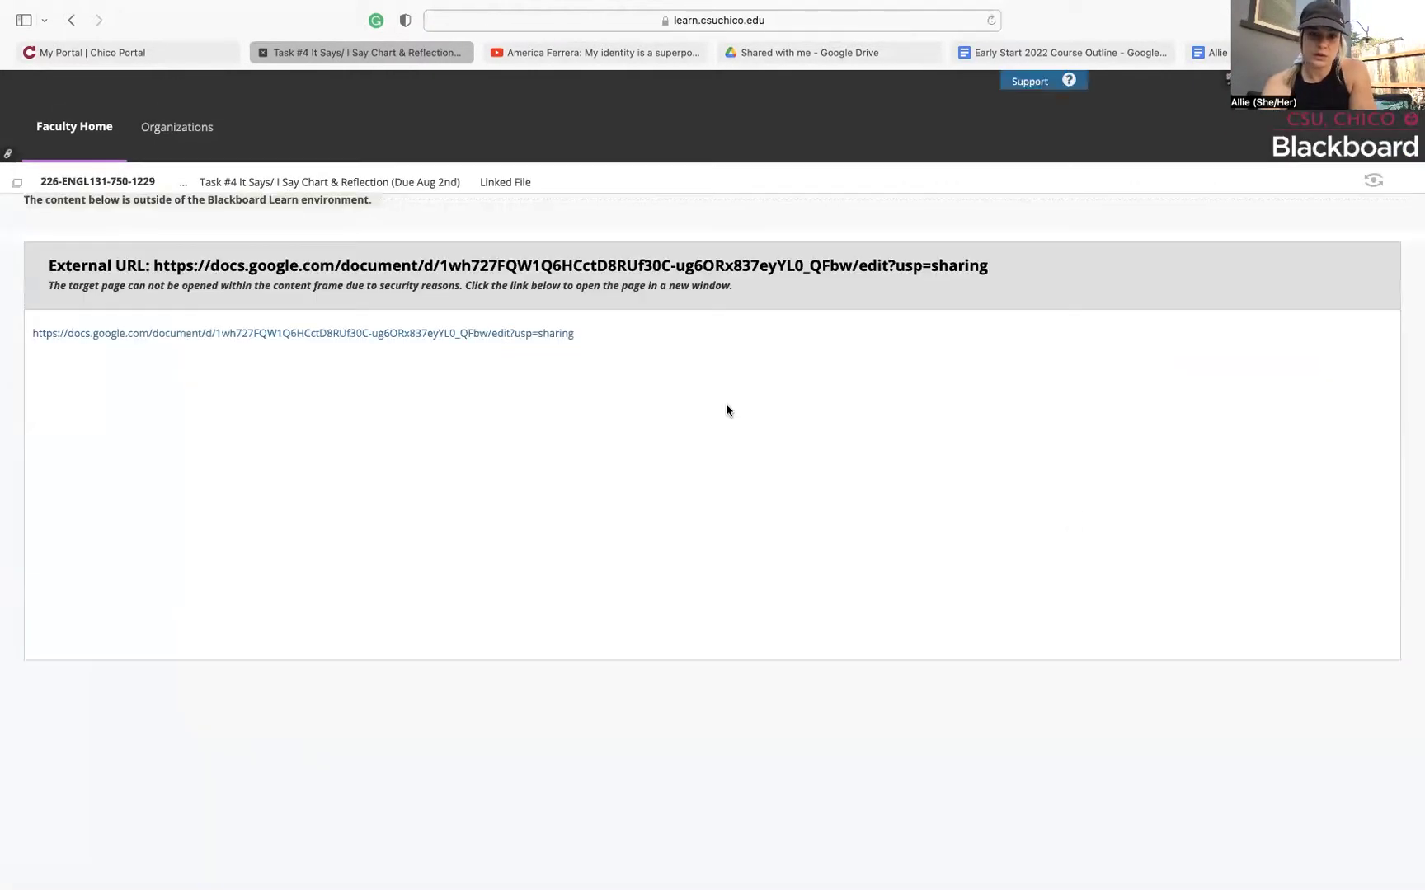
# Open the Fall 2022 Annotation Strategies doc and highlight Step 1's bullet about the publication date.
pyautogui.click(524, 334)
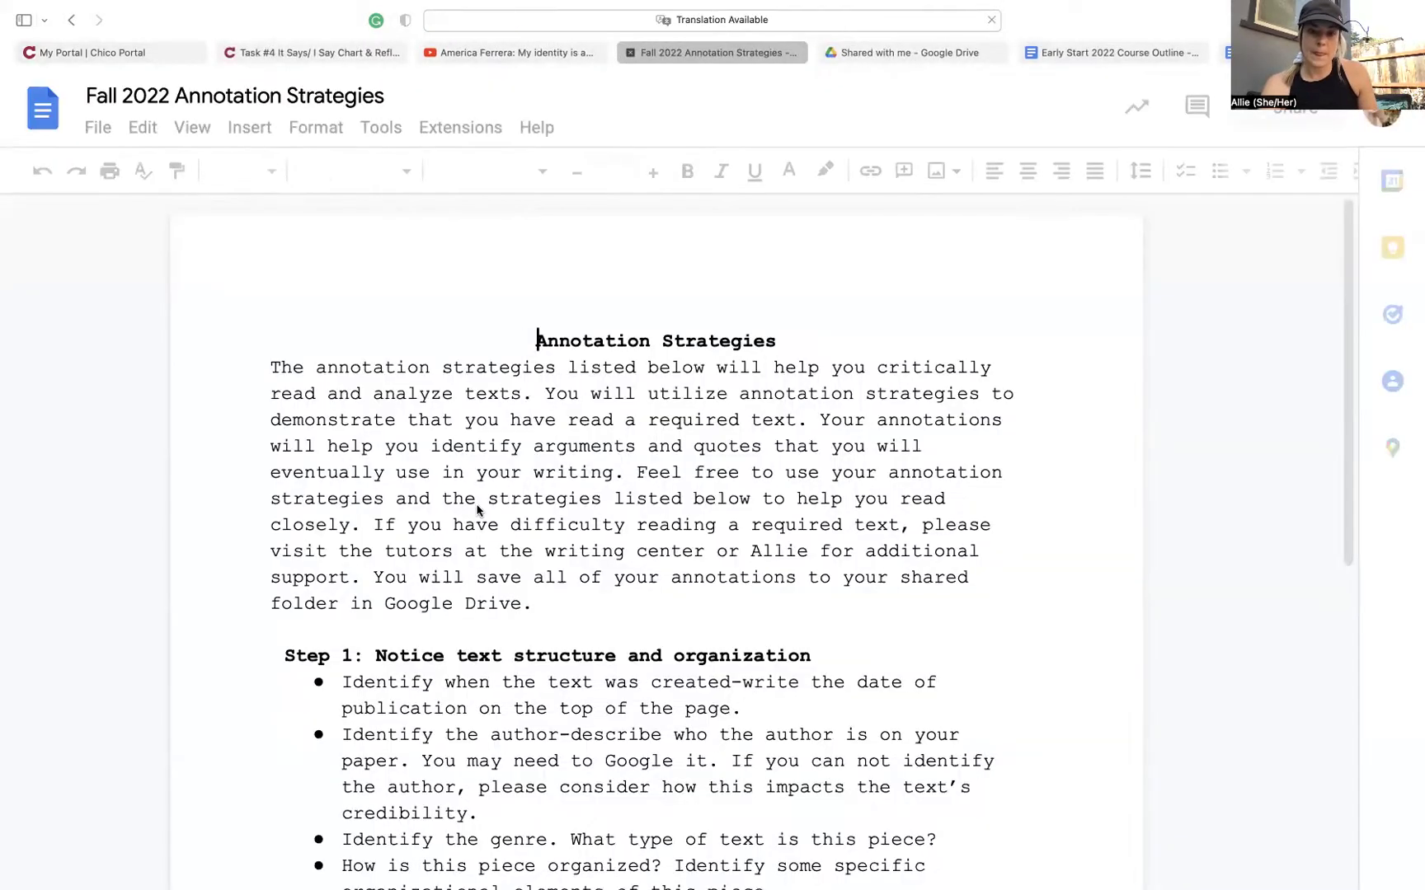
pyautogui.scroll(-4, 474, 510)
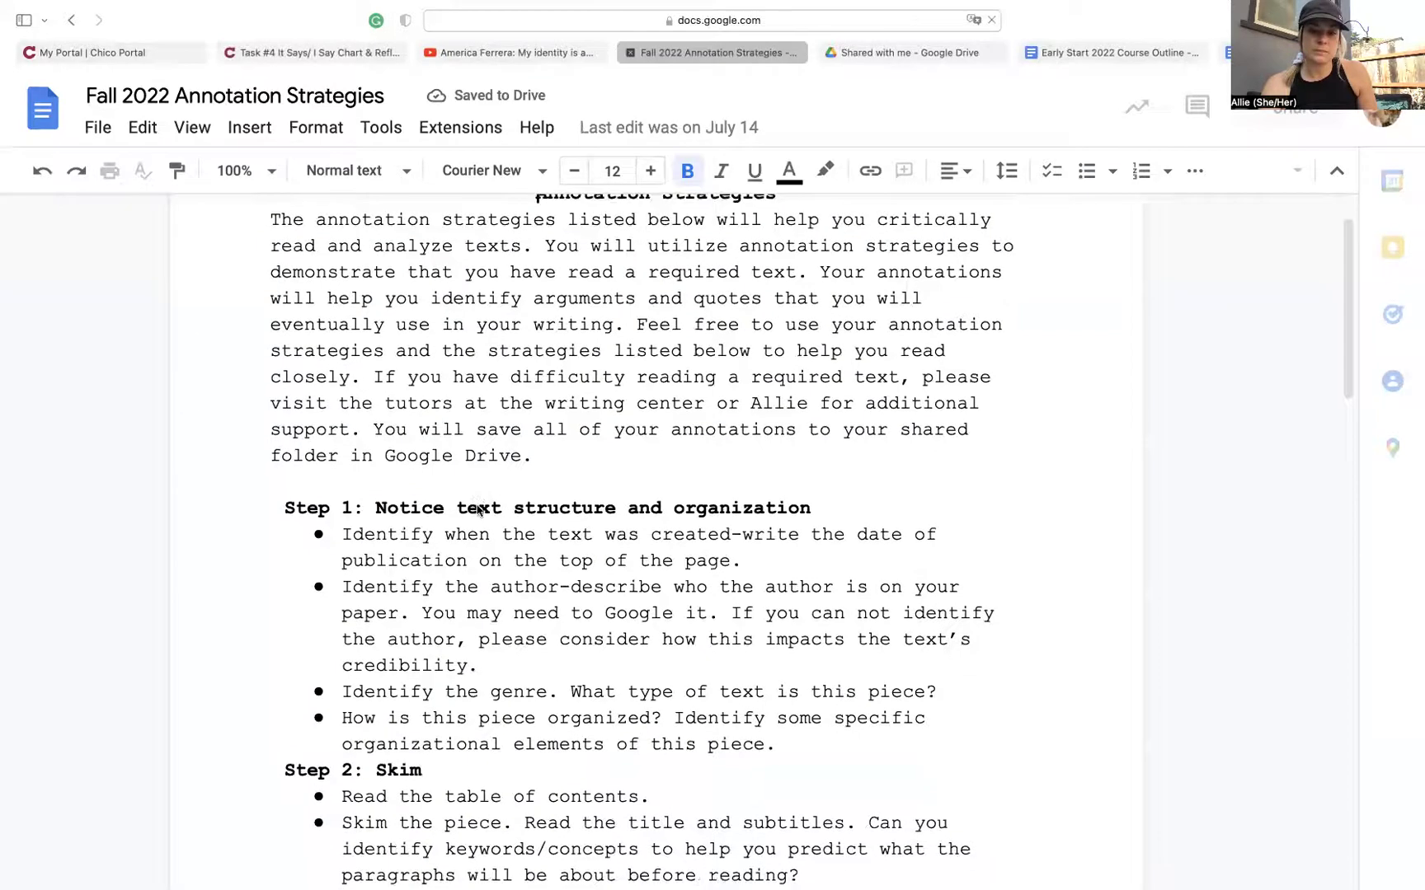
pyautogui.moveTo(333, 502); pyautogui.dragTo(748, 528)
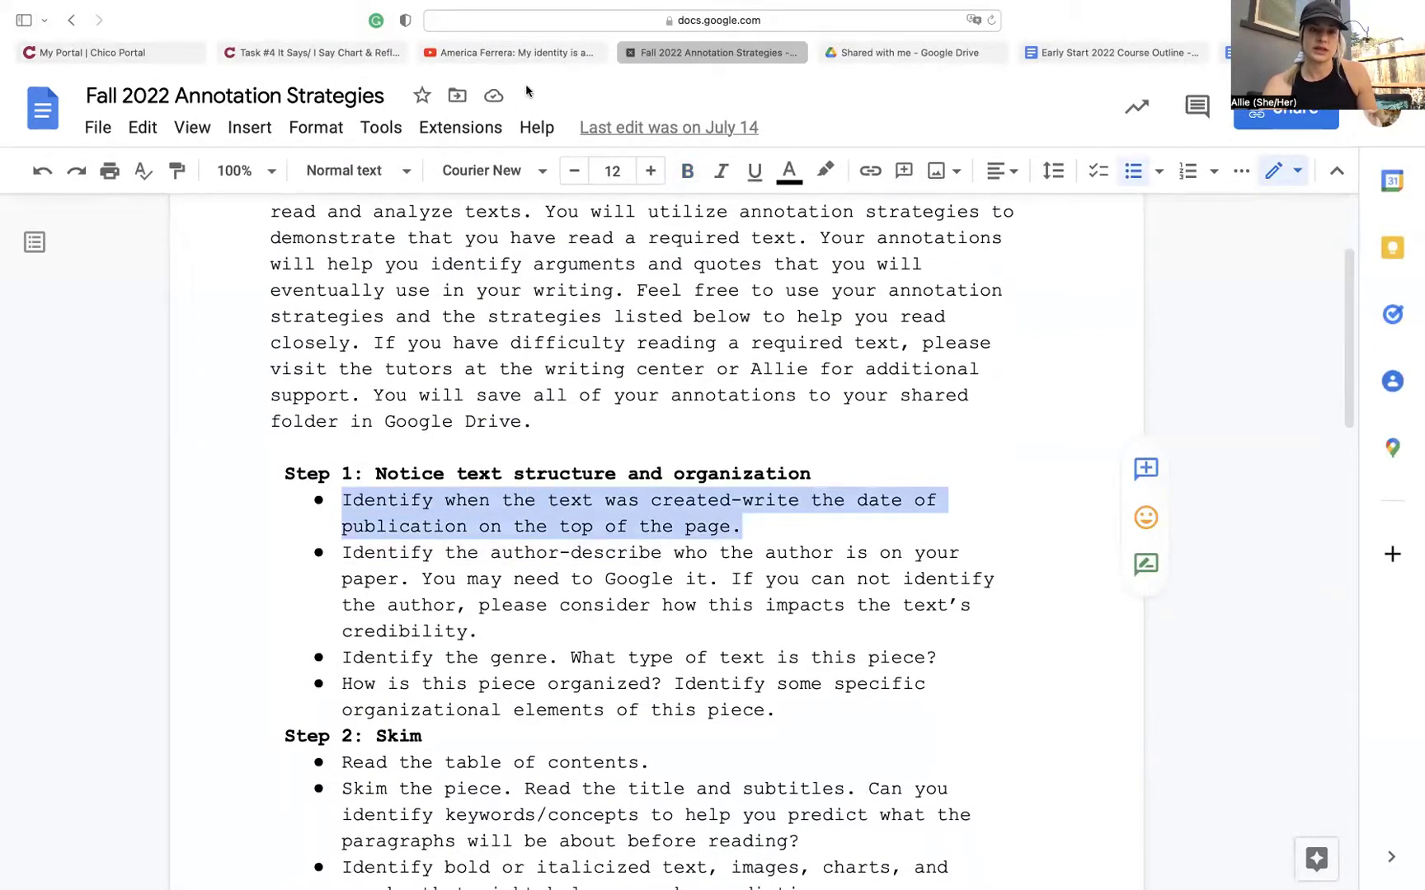
# Copy '499,522 views Jun 21, 2019' from under the YouTube video title, then return to the Task 4 doc.
pyautogui.click(506, 46)
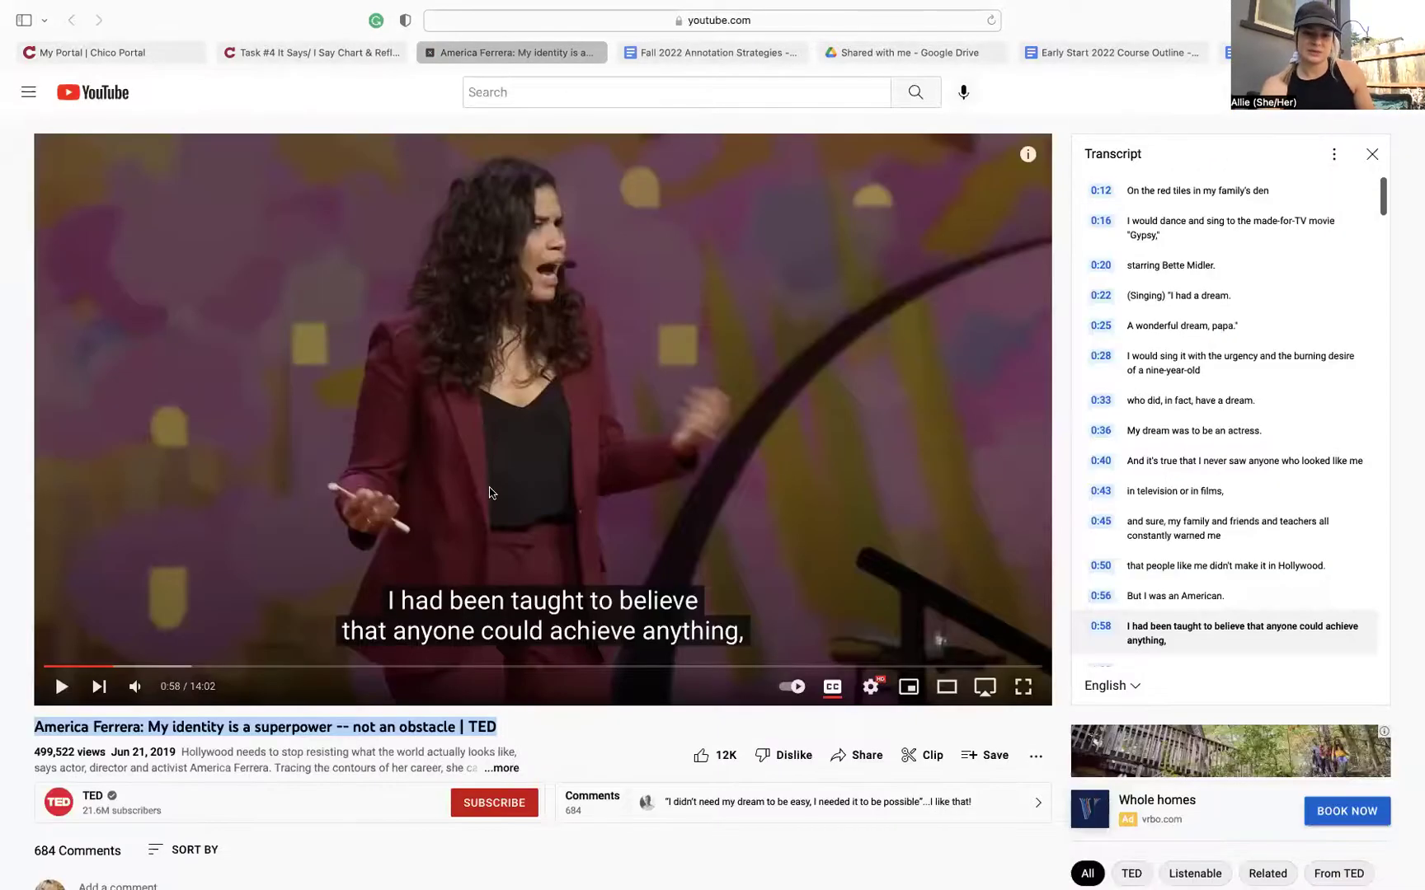
pyautogui.scroll(-2, 506, 705)
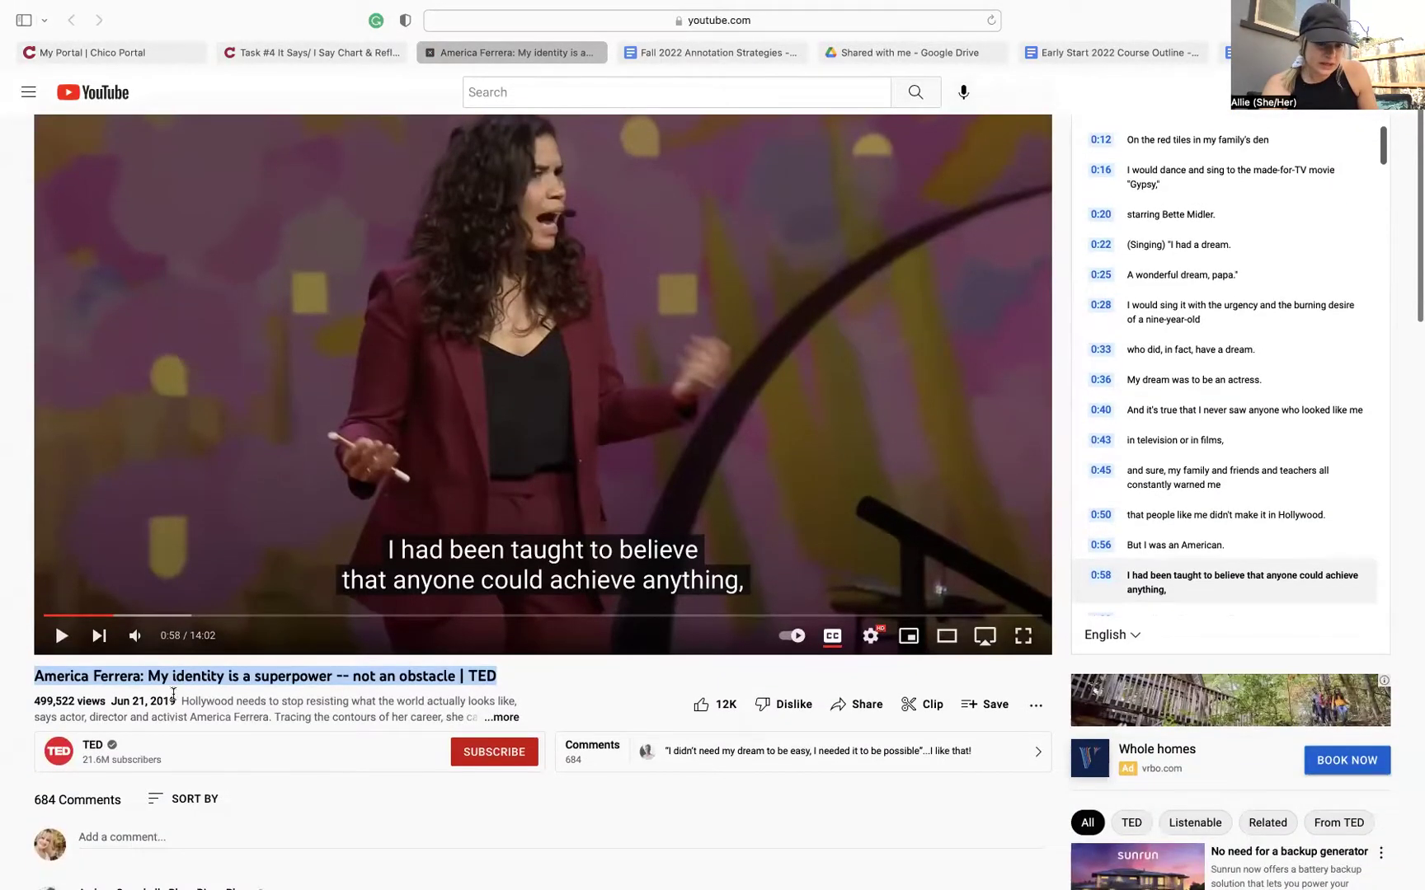
pyautogui.moveTo(180, 699); pyautogui.dragTo(15, 698)
pyautogui.press('super+c')
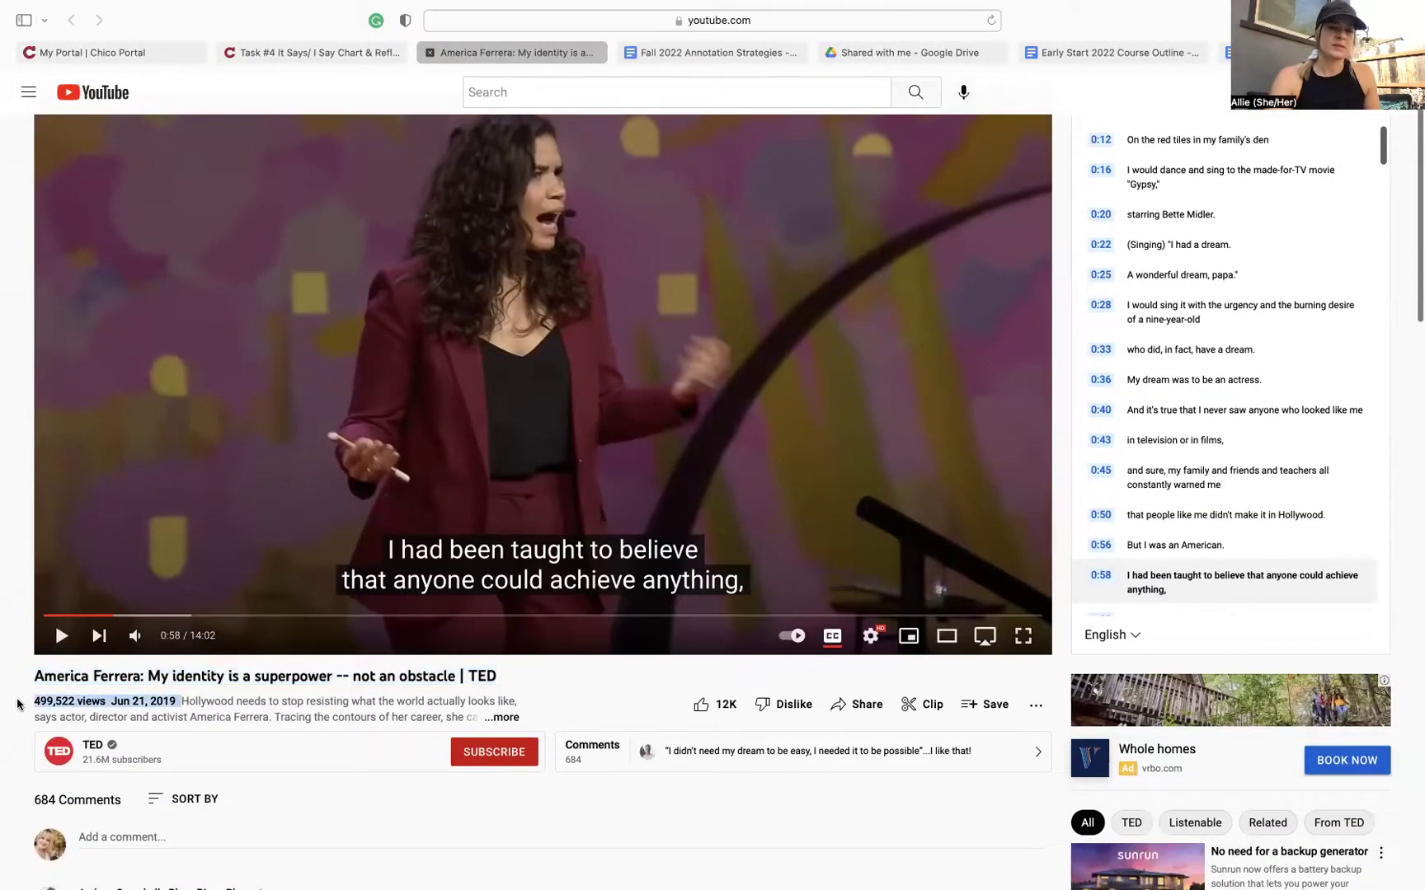
pyautogui.click(1225, 52)
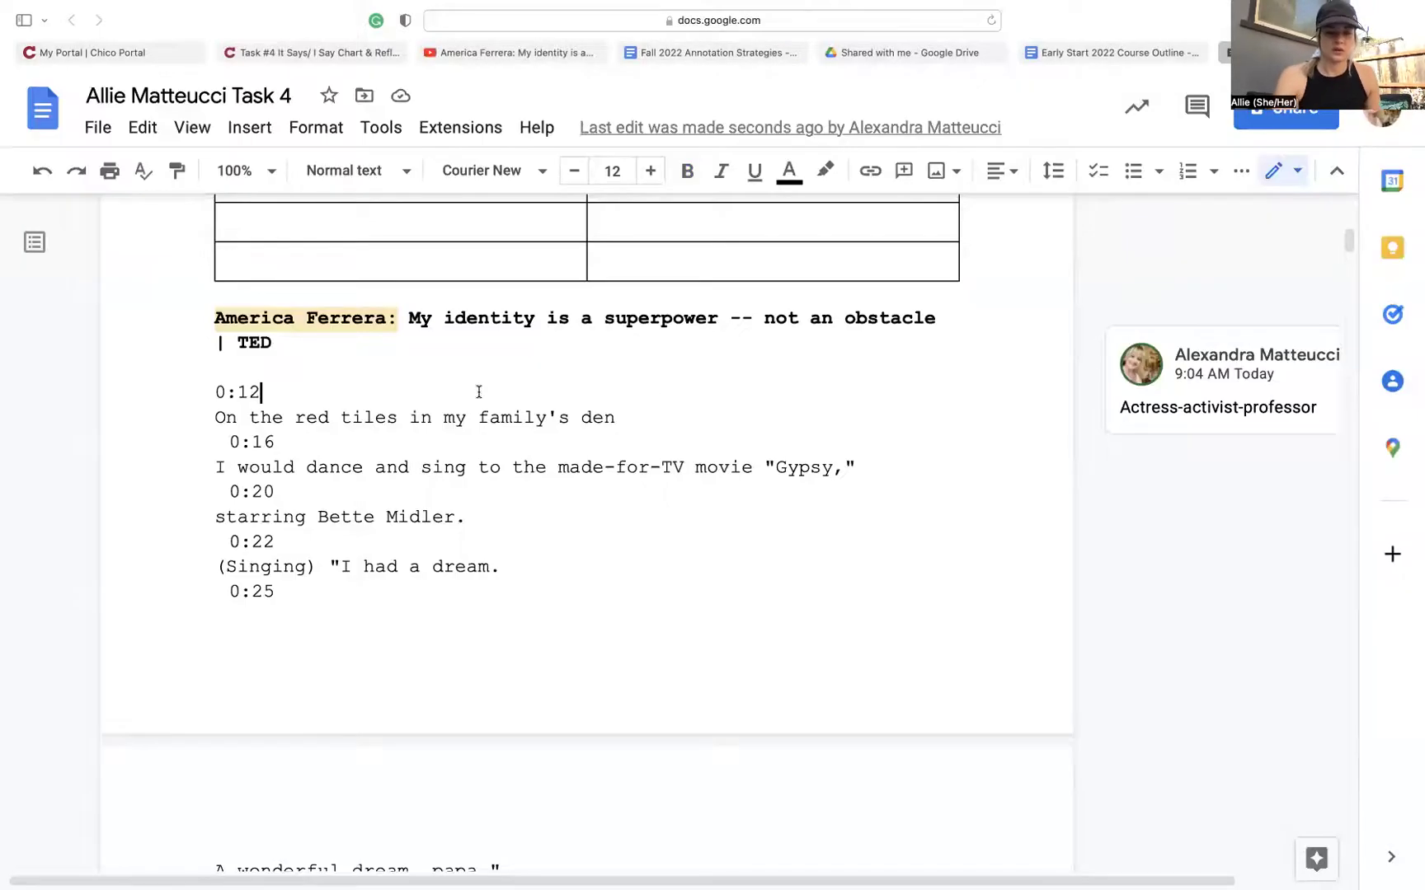
# Place the '499,522 views Jun 21, 2019' line on its own line directly under the talk title.
pyautogui.press('super+v')
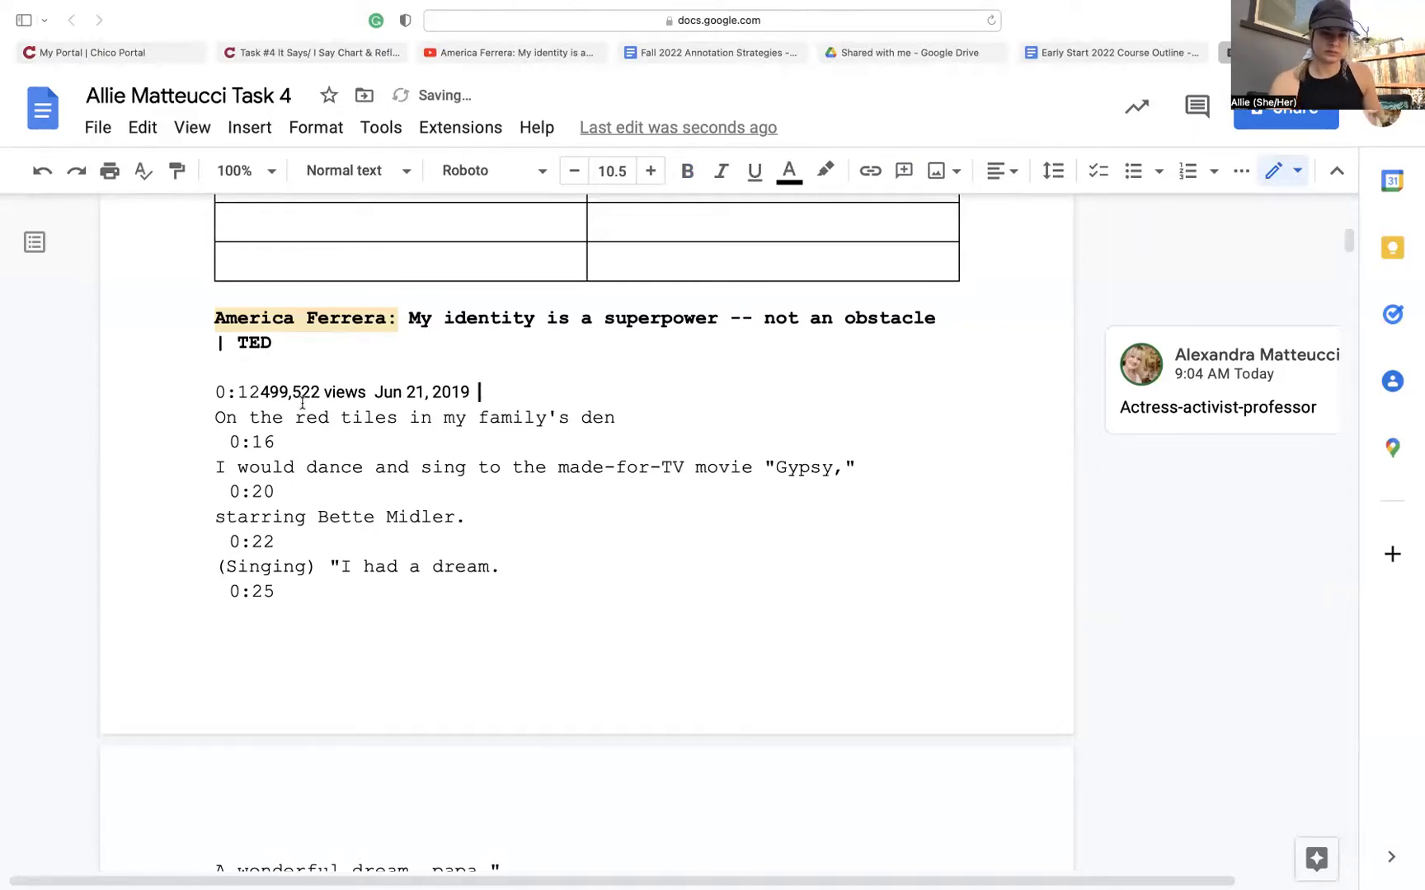
pyautogui.click(263, 393)
pyautogui.press('Return')
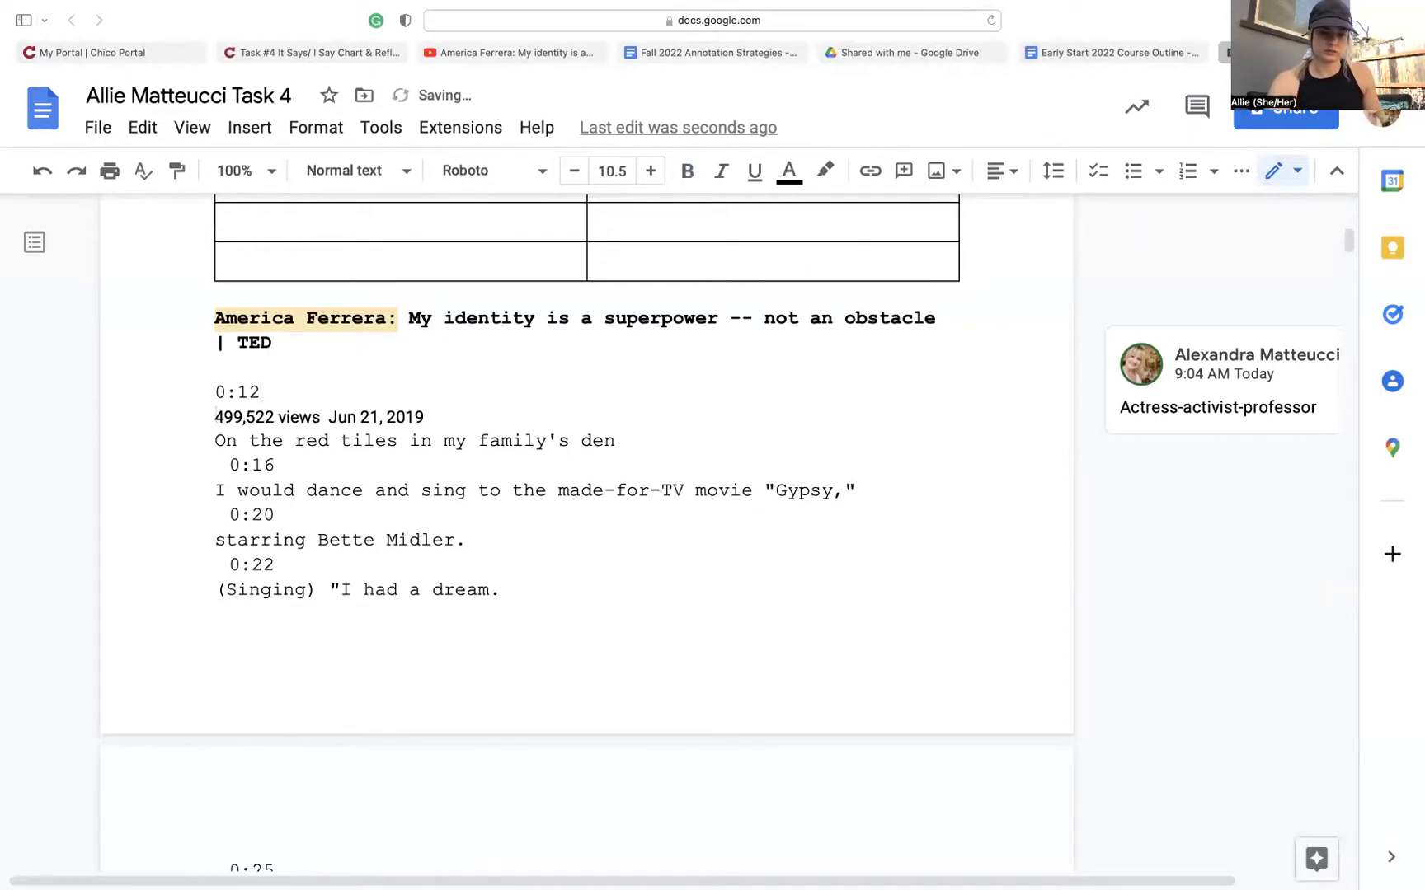
pyautogui.moveTo(452, 422); pyautogui.dragTo(197, 419)
pyautogui.hotkey('ctrl', 'c')
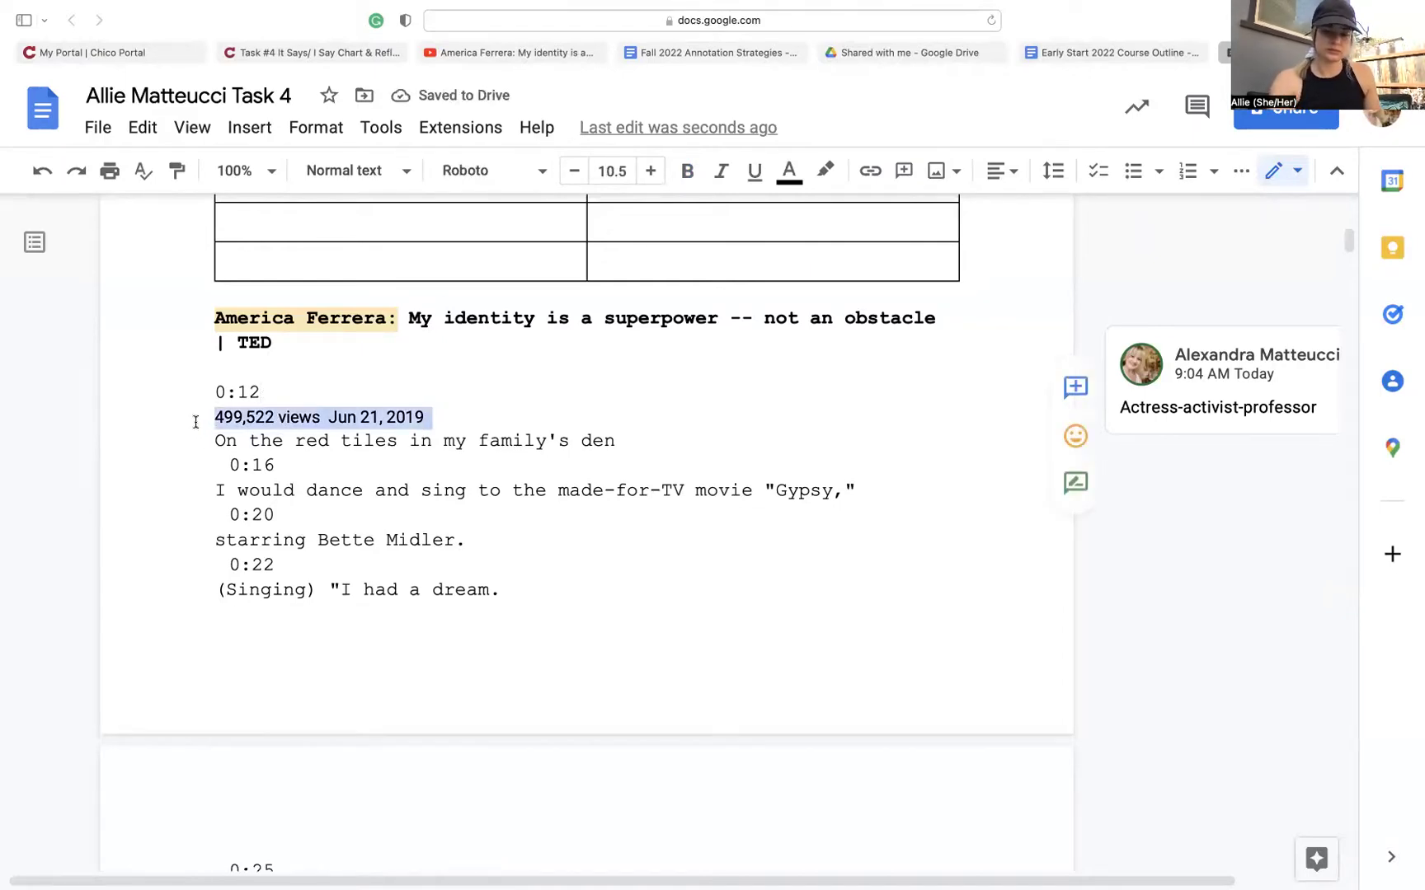
pyautogui.press('BackSpace')
pyautogui.press('BackSpace')
pyautogui.click(212, 361)
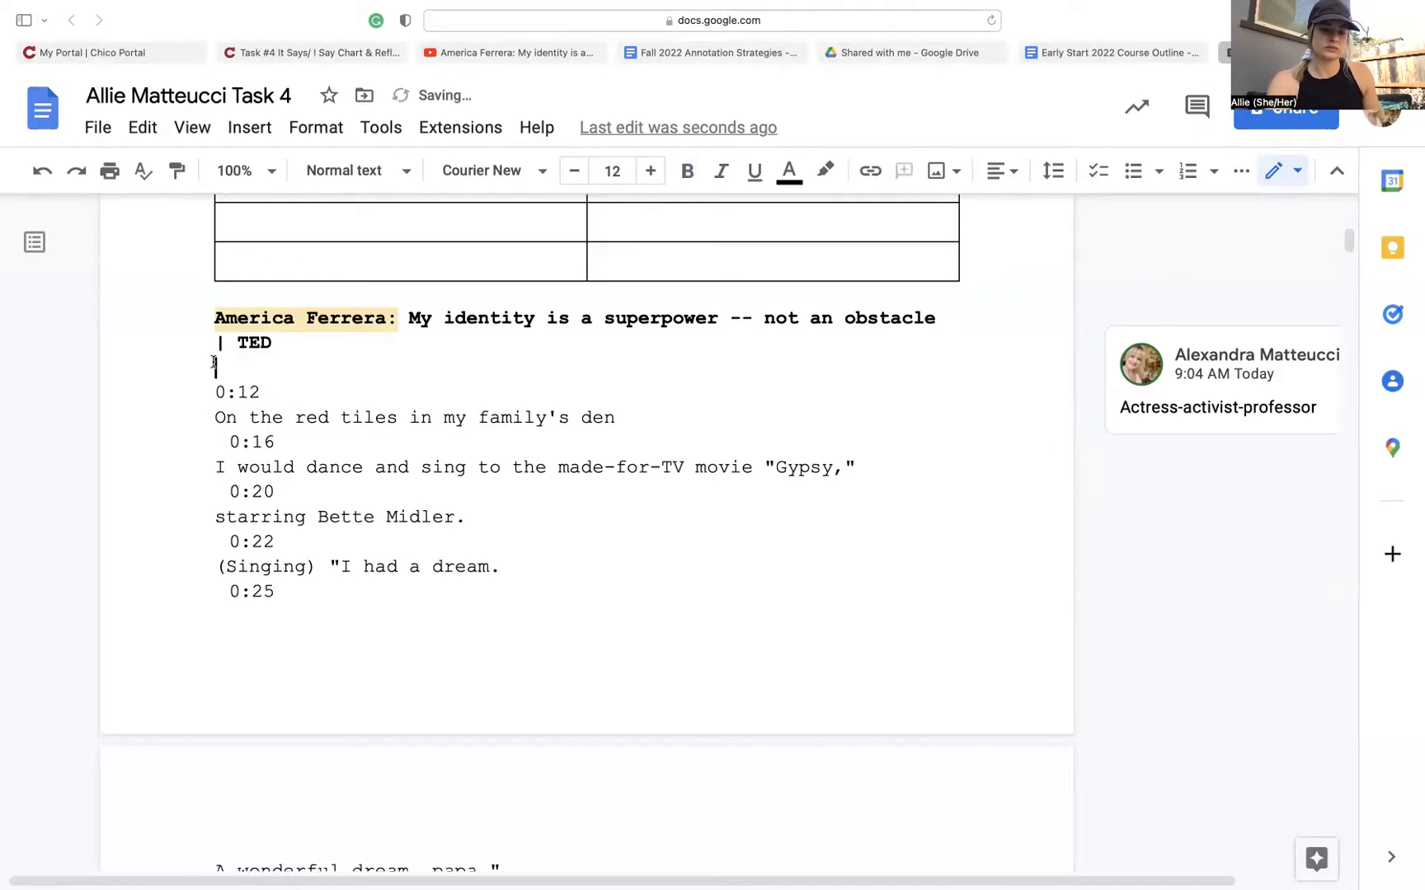
pyautogui.hotkey('ctrl', 'v')
# Comment 'created June 2019' on the Jun 21, 2019 date.
pyautogui.moveTo(477, 380); pyautogui.dragTo(329, 368)
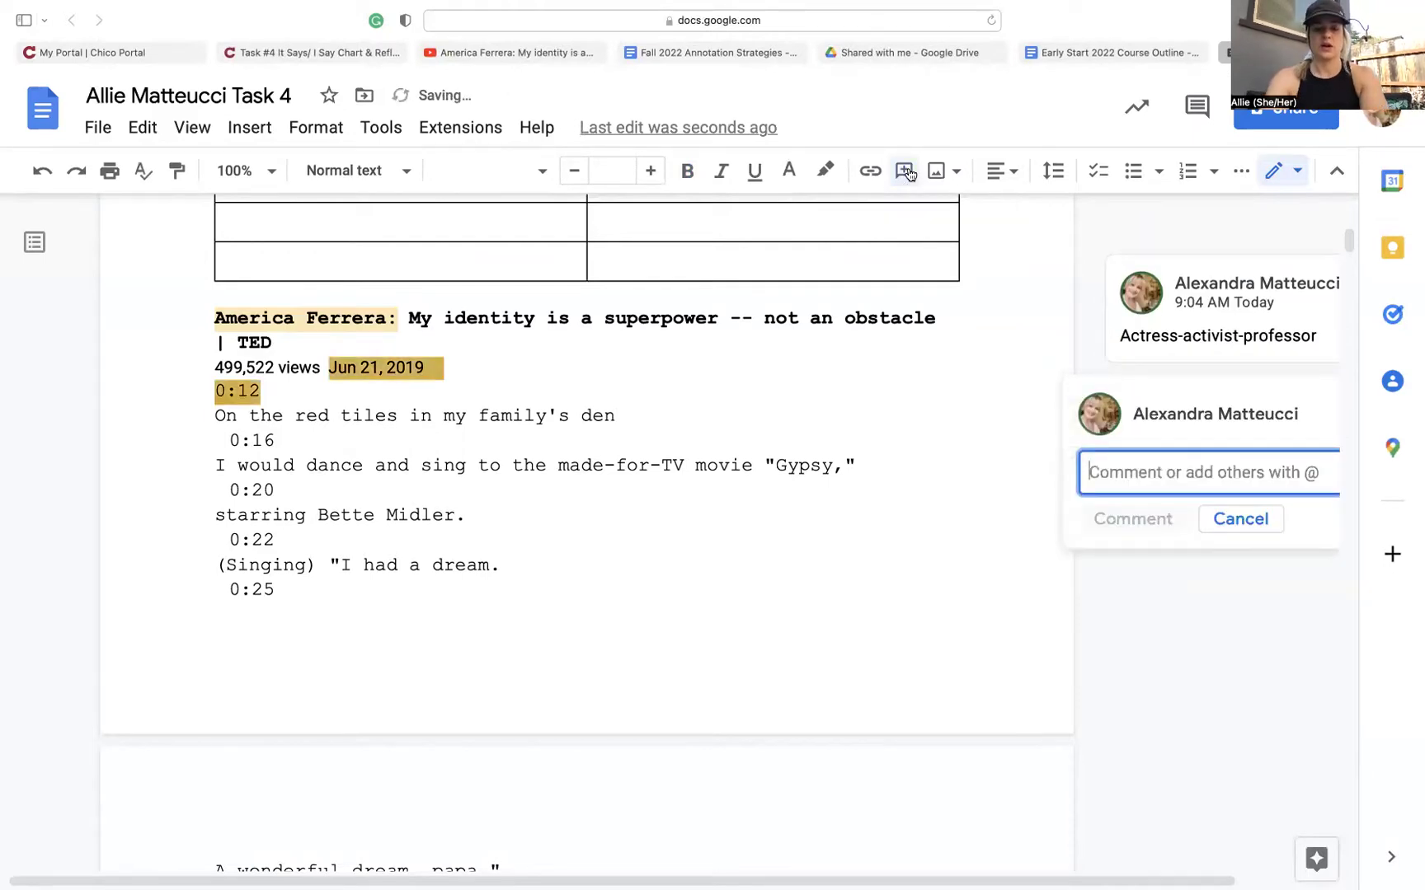
pyautogui.write('created ')
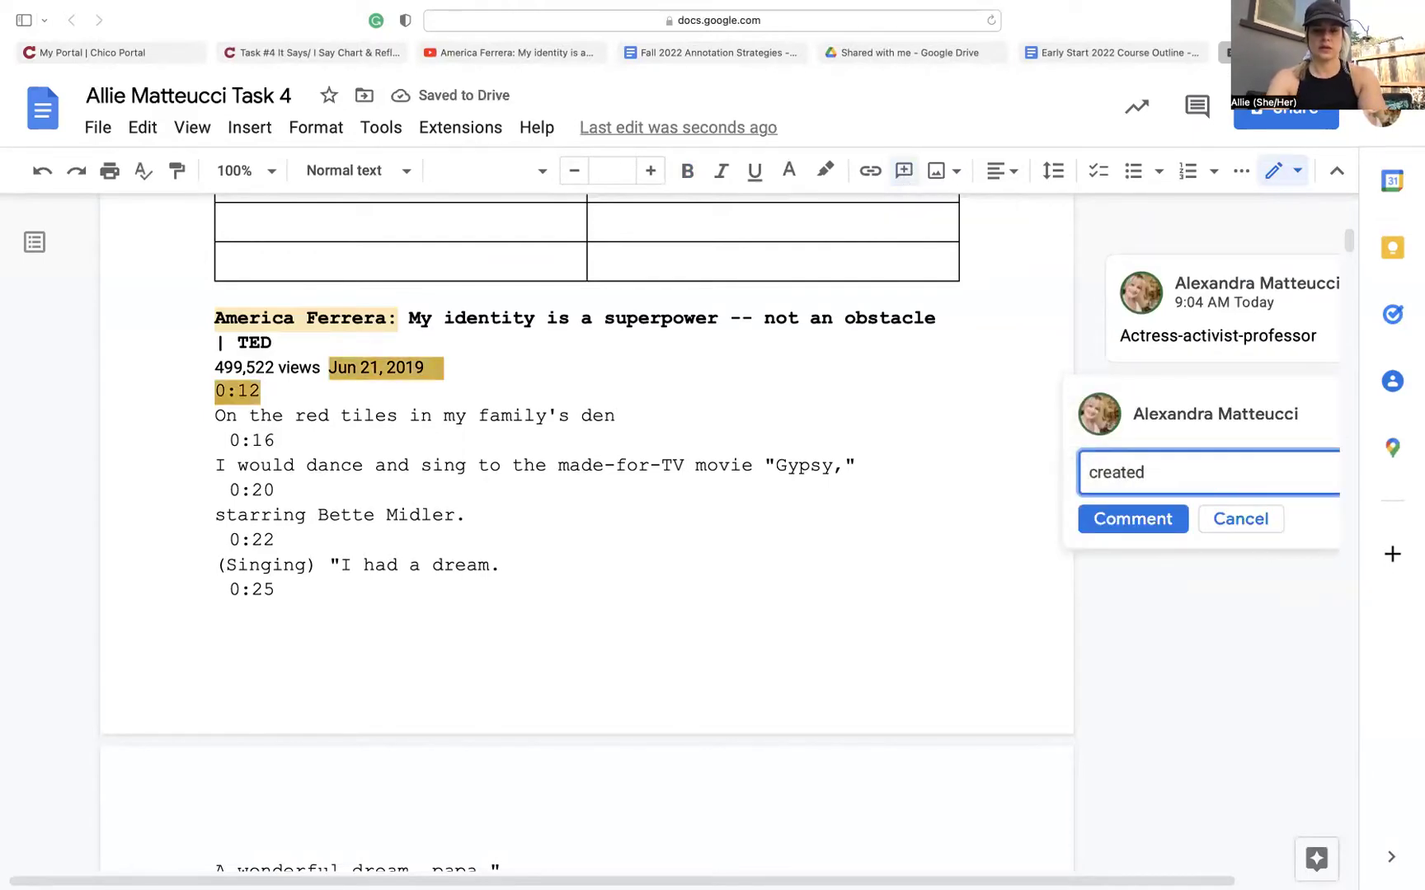
pyautogui.write('June 202')
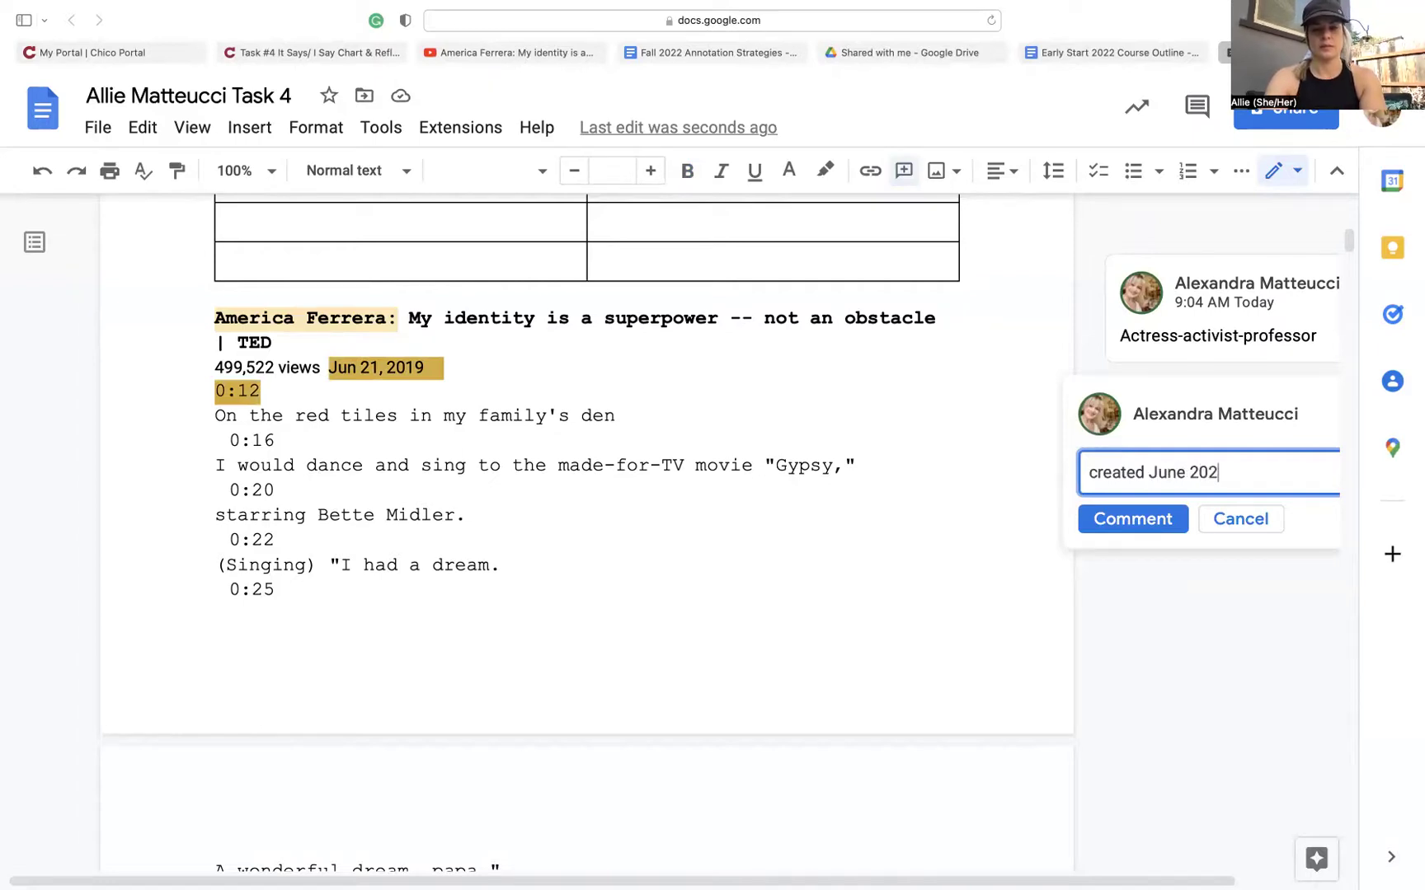
pyautogui.press('BackSpace')
pyautogui.write('19')
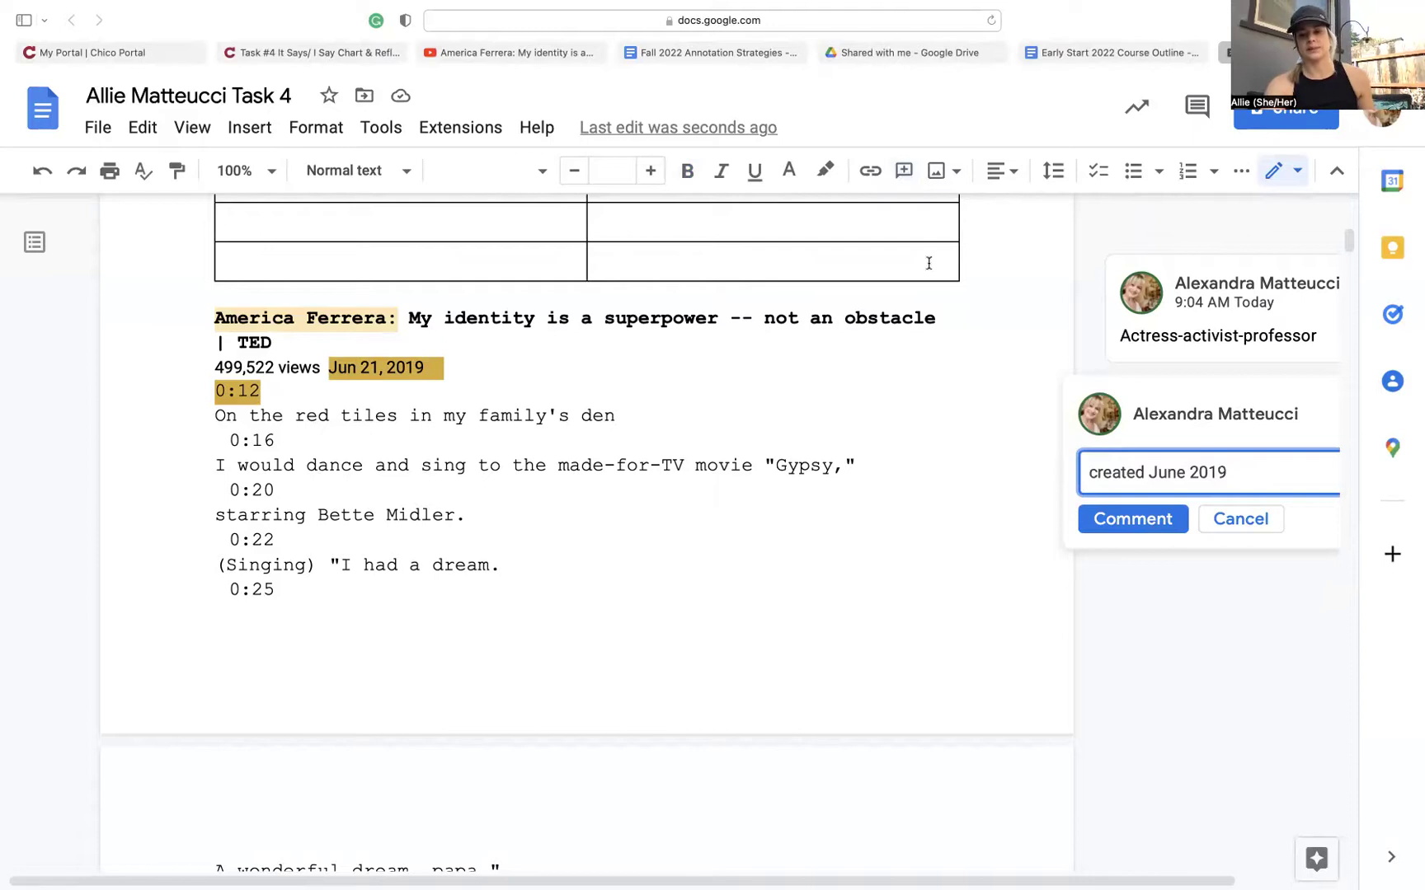
pyautogui.click(1116, 513)
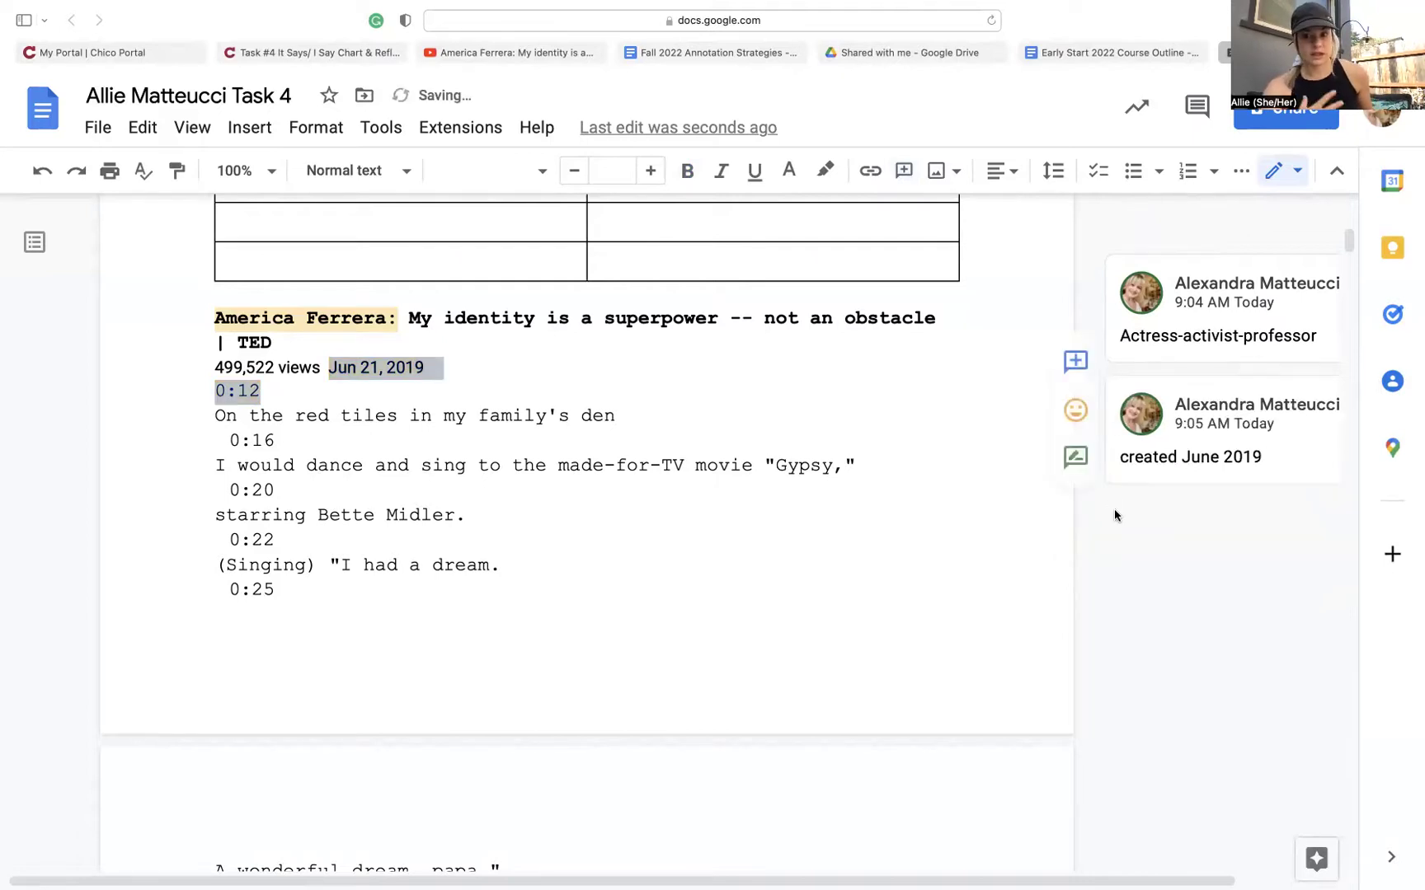
pyautogui.scroll(-2, 1114, 509)
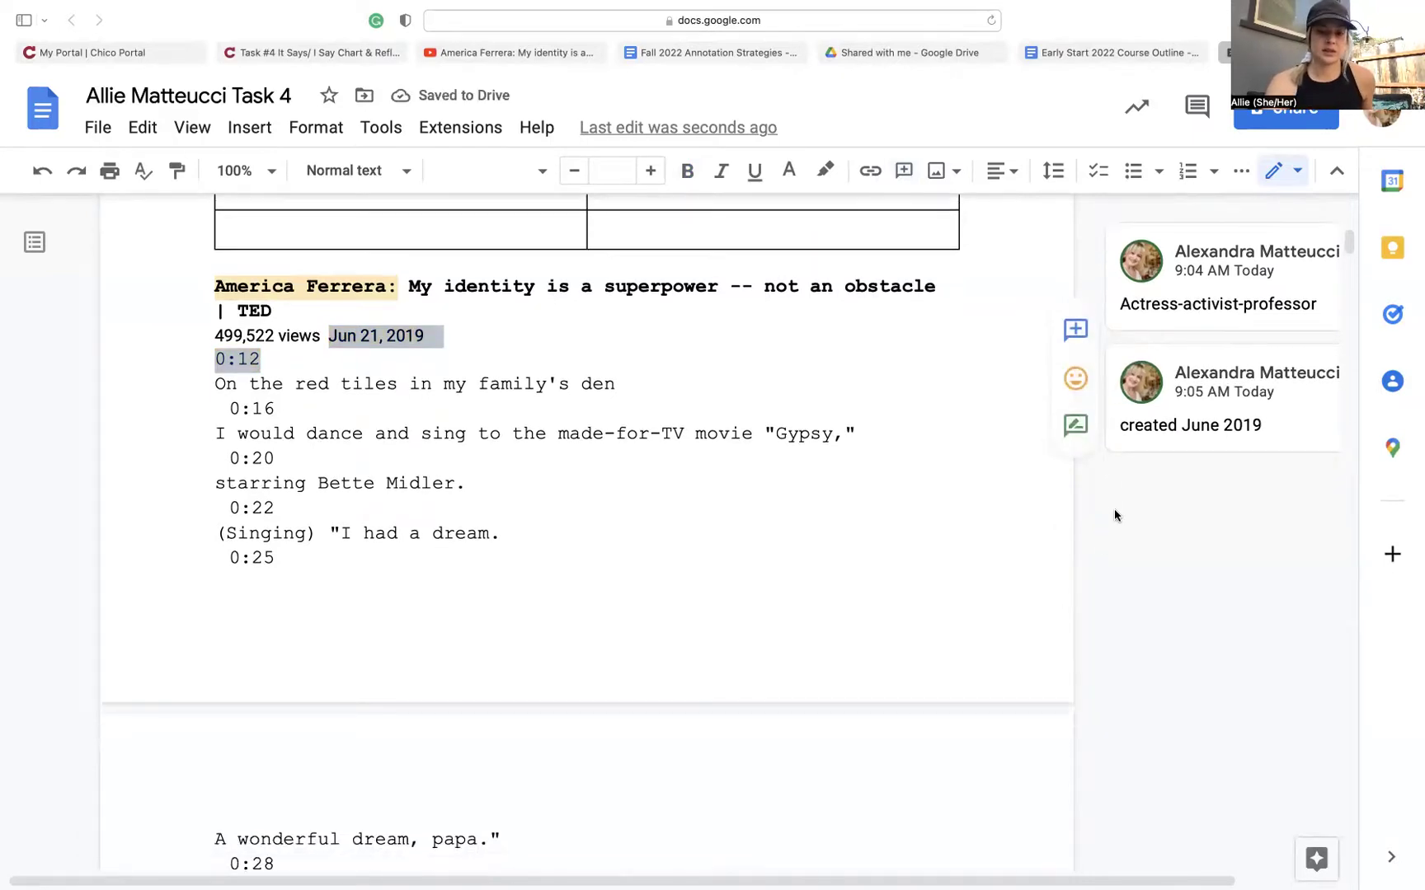
pyautogui.moveTo(1045, 83)
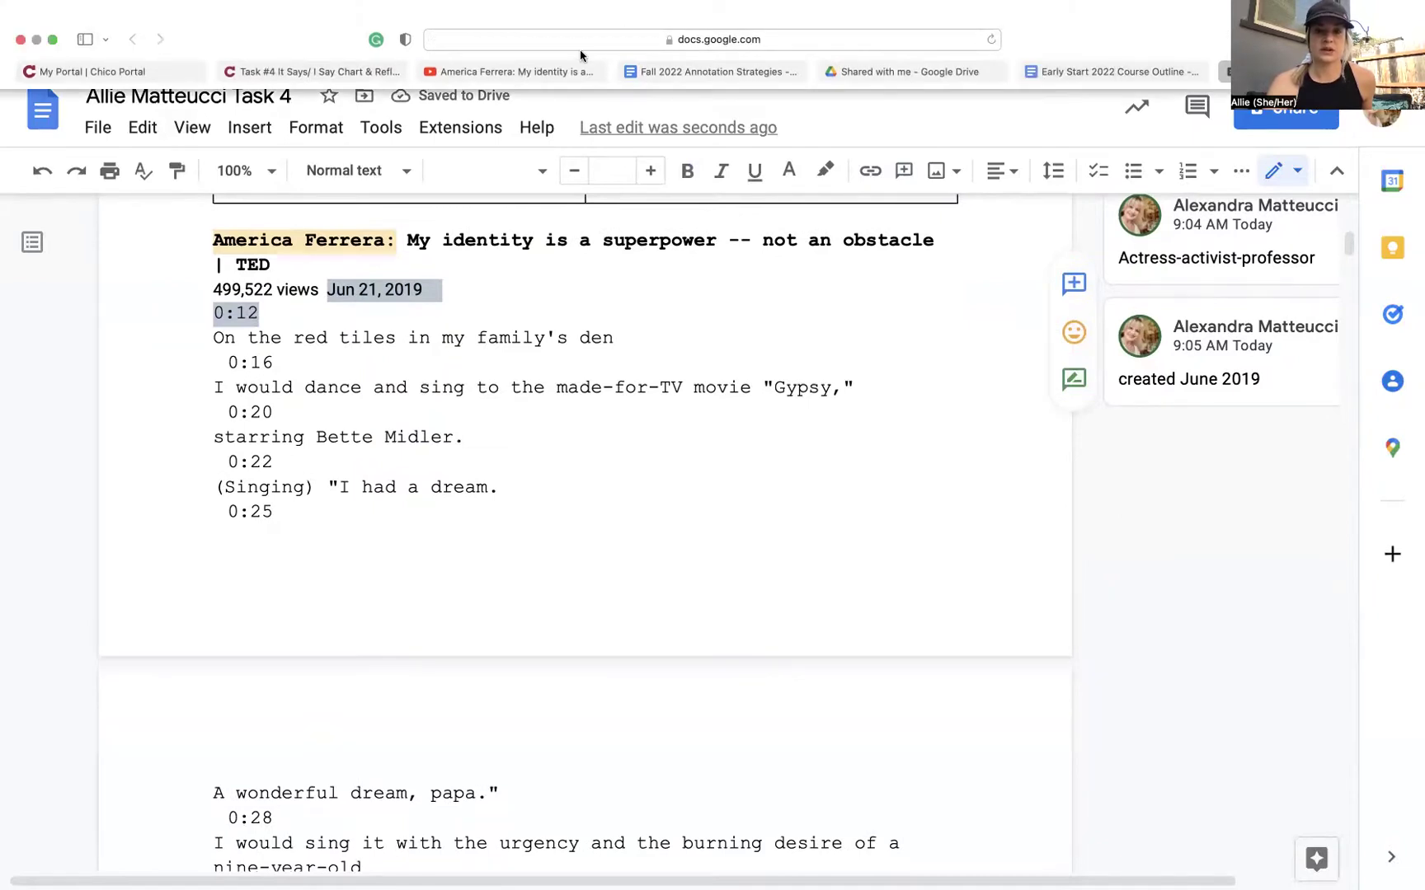
# Read the guide's Step 1 bullets, selecting the author guideline, 'Identify the genre' and 'piece organized?'.
pyautogui.click(724, 74)
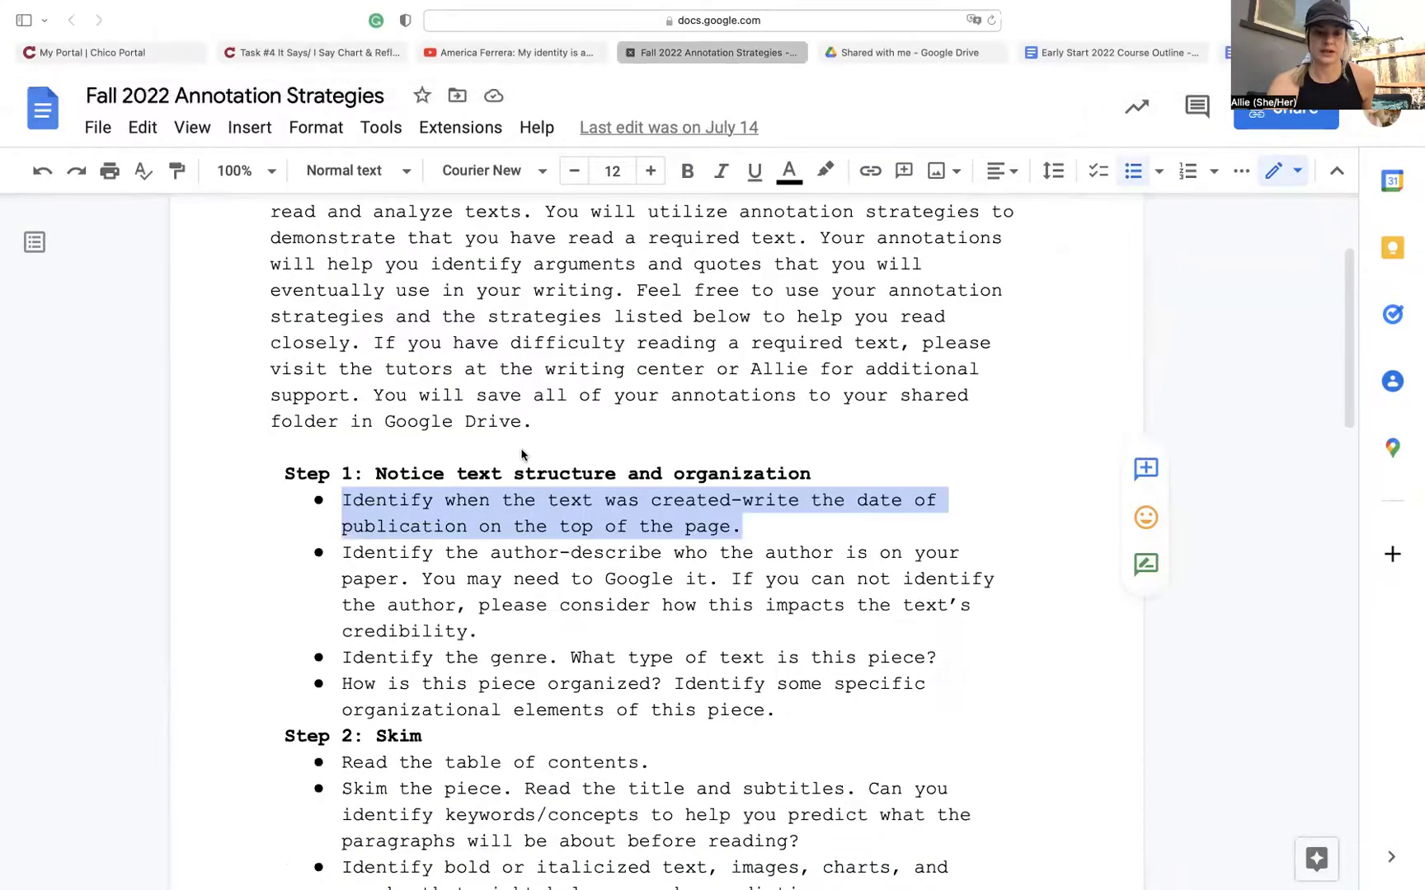
pyautogui.scroll(-2, 524, 460)
pyautogui.click(526, 508)
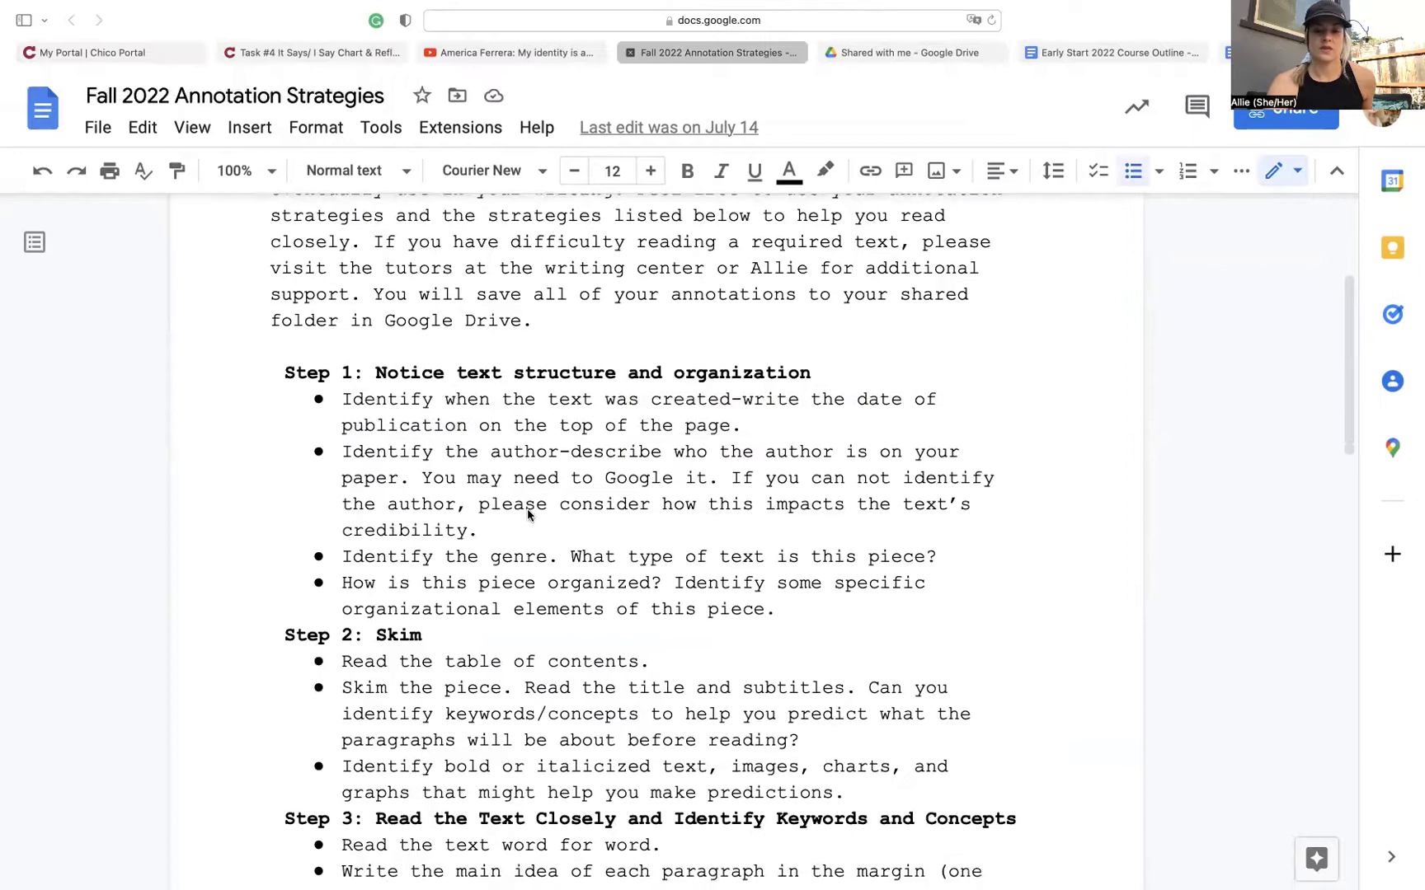
pyautogui.scroll(-1, 527, 509)
pyautogui.moveTo(492, 425); pyautogui.dragTo(645, 426)
pyautogui.click(641, 500)
pyautogui.scroll(-3, 641, 503)
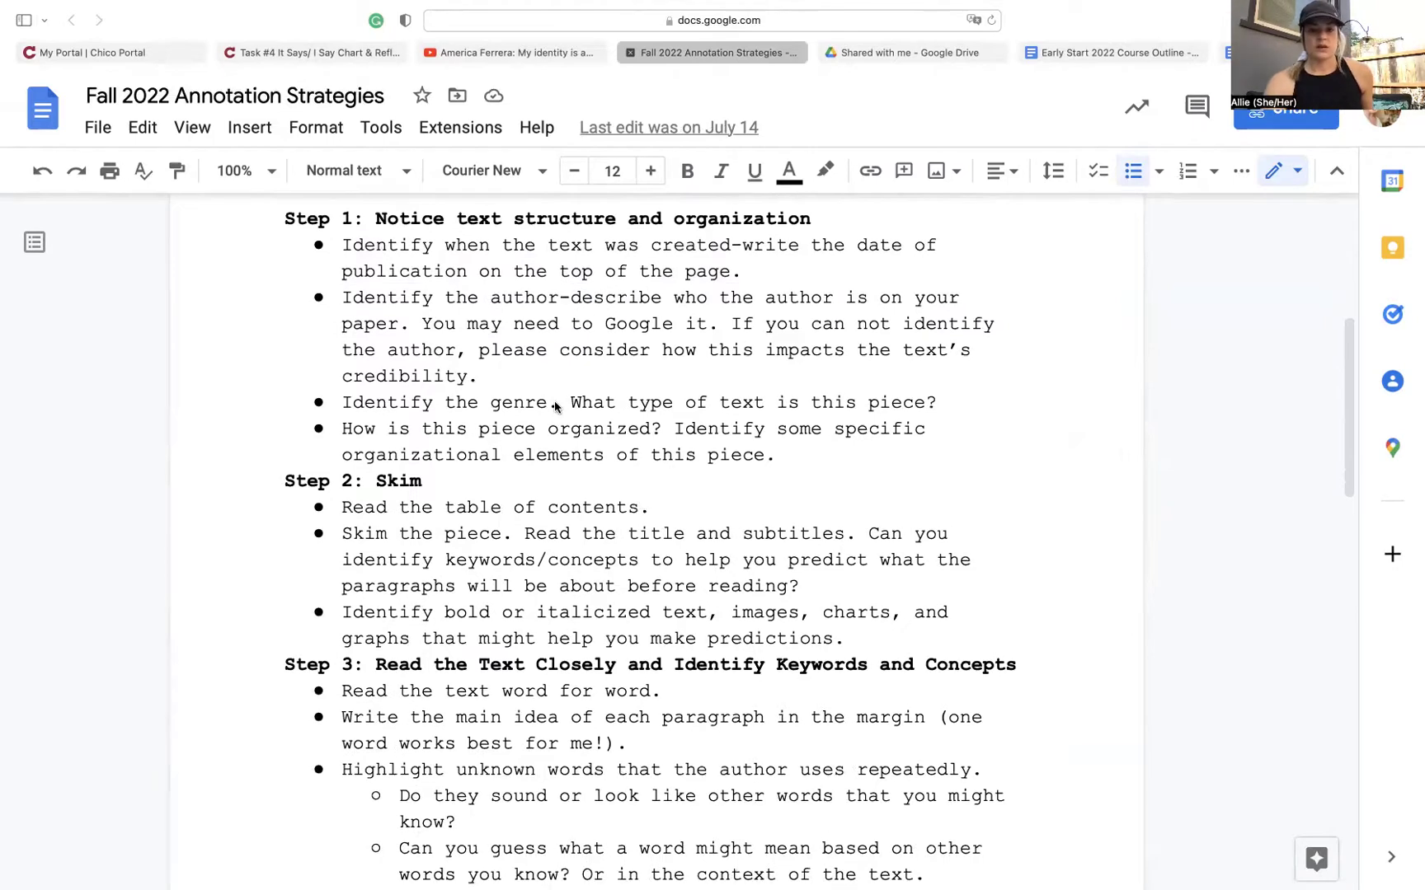
pyautogui.moveTo(561, 403); pyautogui.dragTo(344, 403)
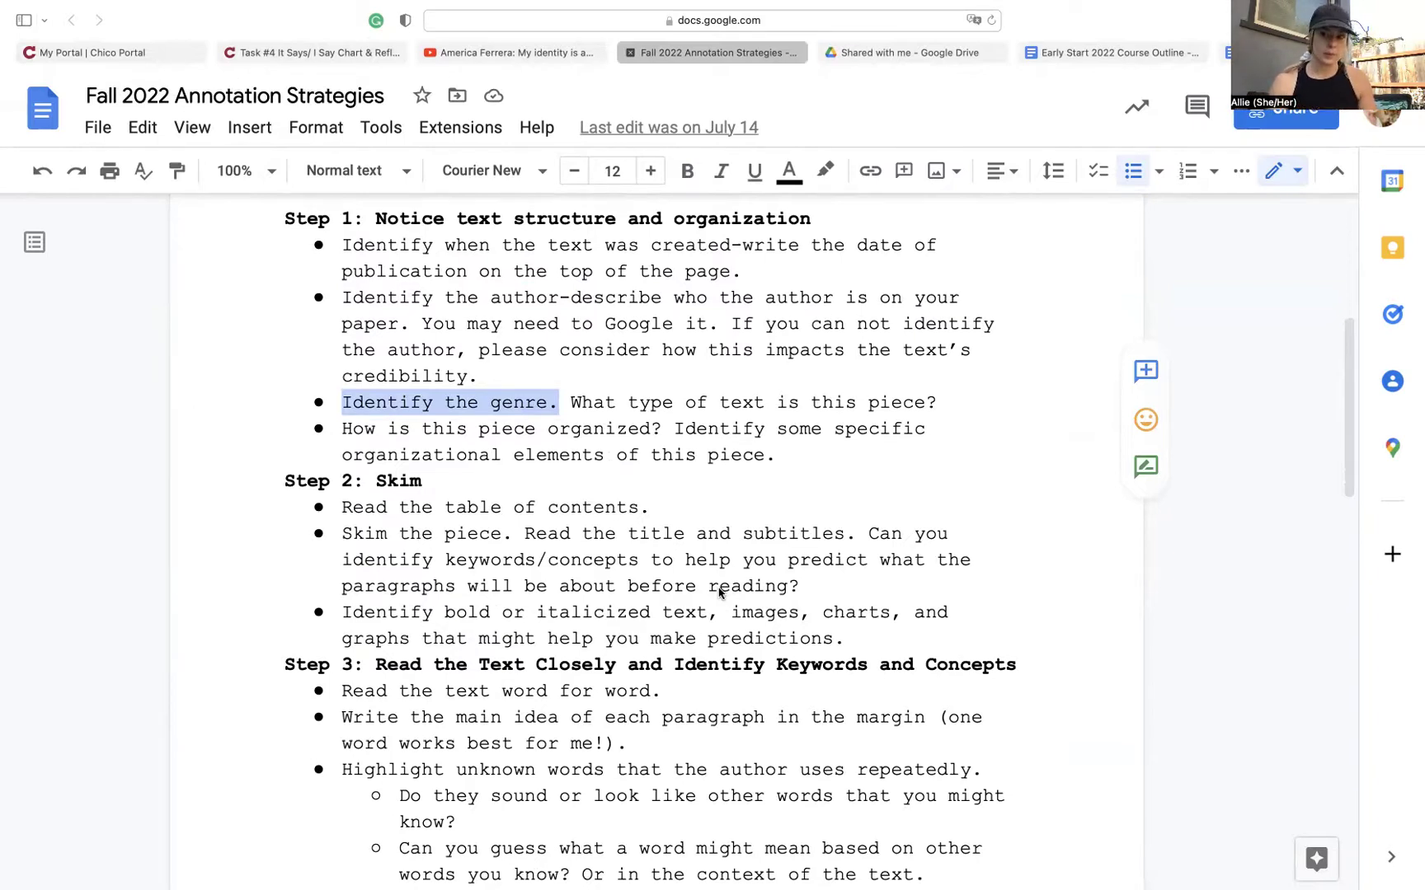
pyautogui.click(581, 534)
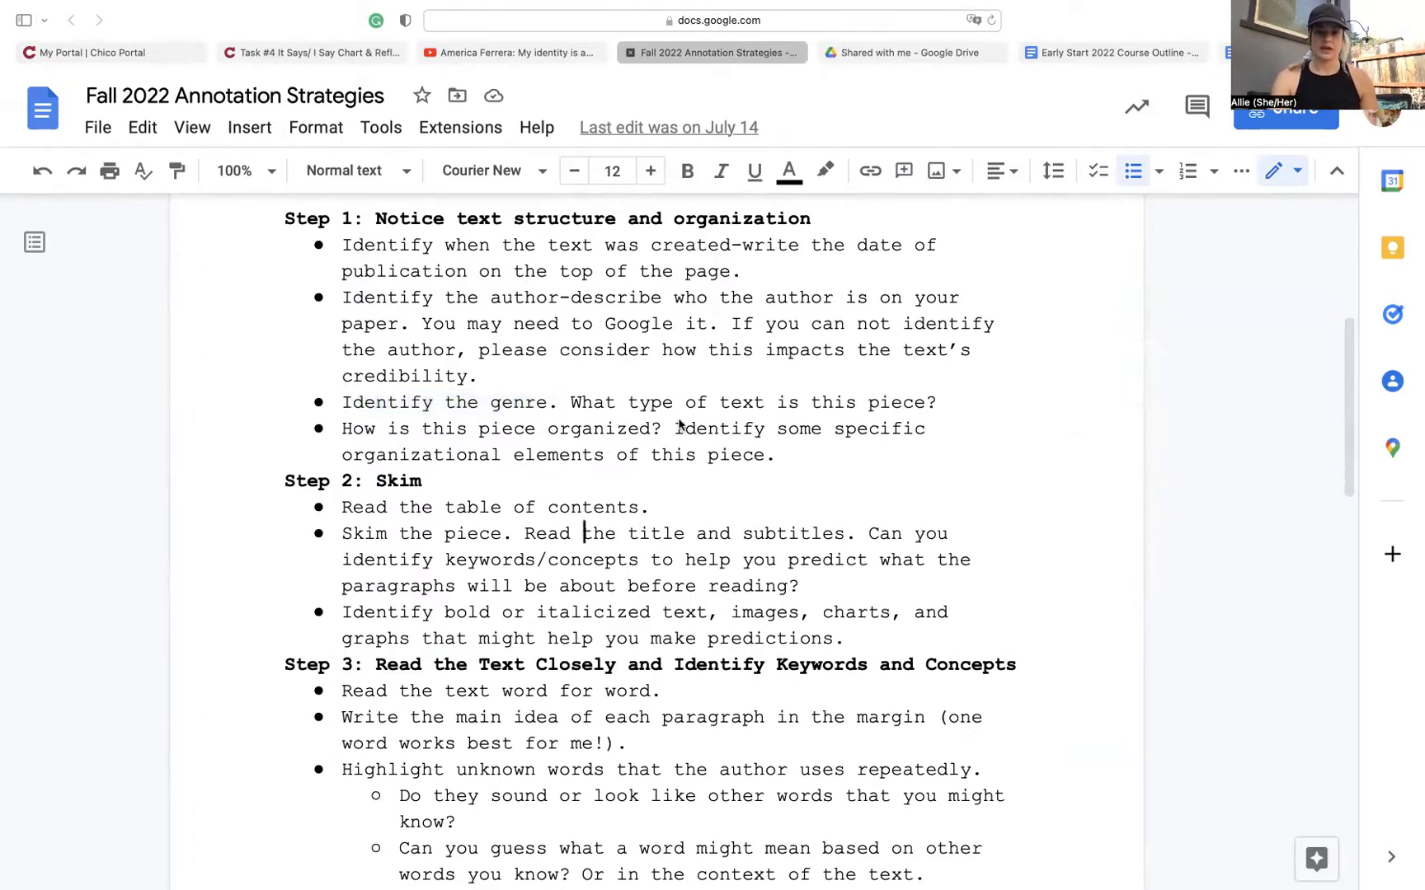
pyautogui.moveTo(674, 428); pyautogui.dragTo(479, 429)
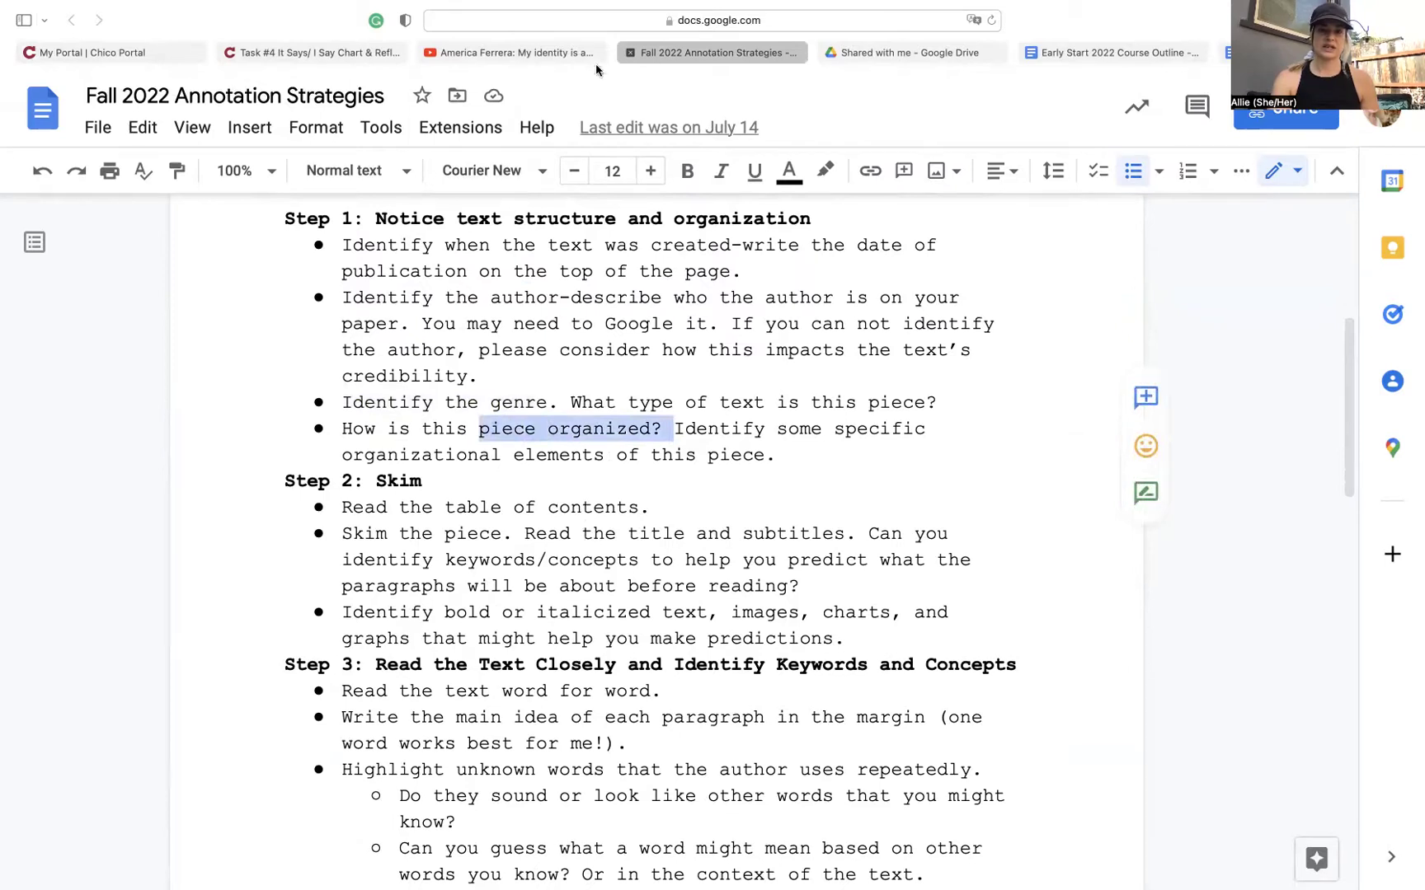
# Comment 'genre=TED Talk, organized with timestamps' on the 0:16 timestamp in the Task 4 transcript.
pyautogui.click(1310, 52)
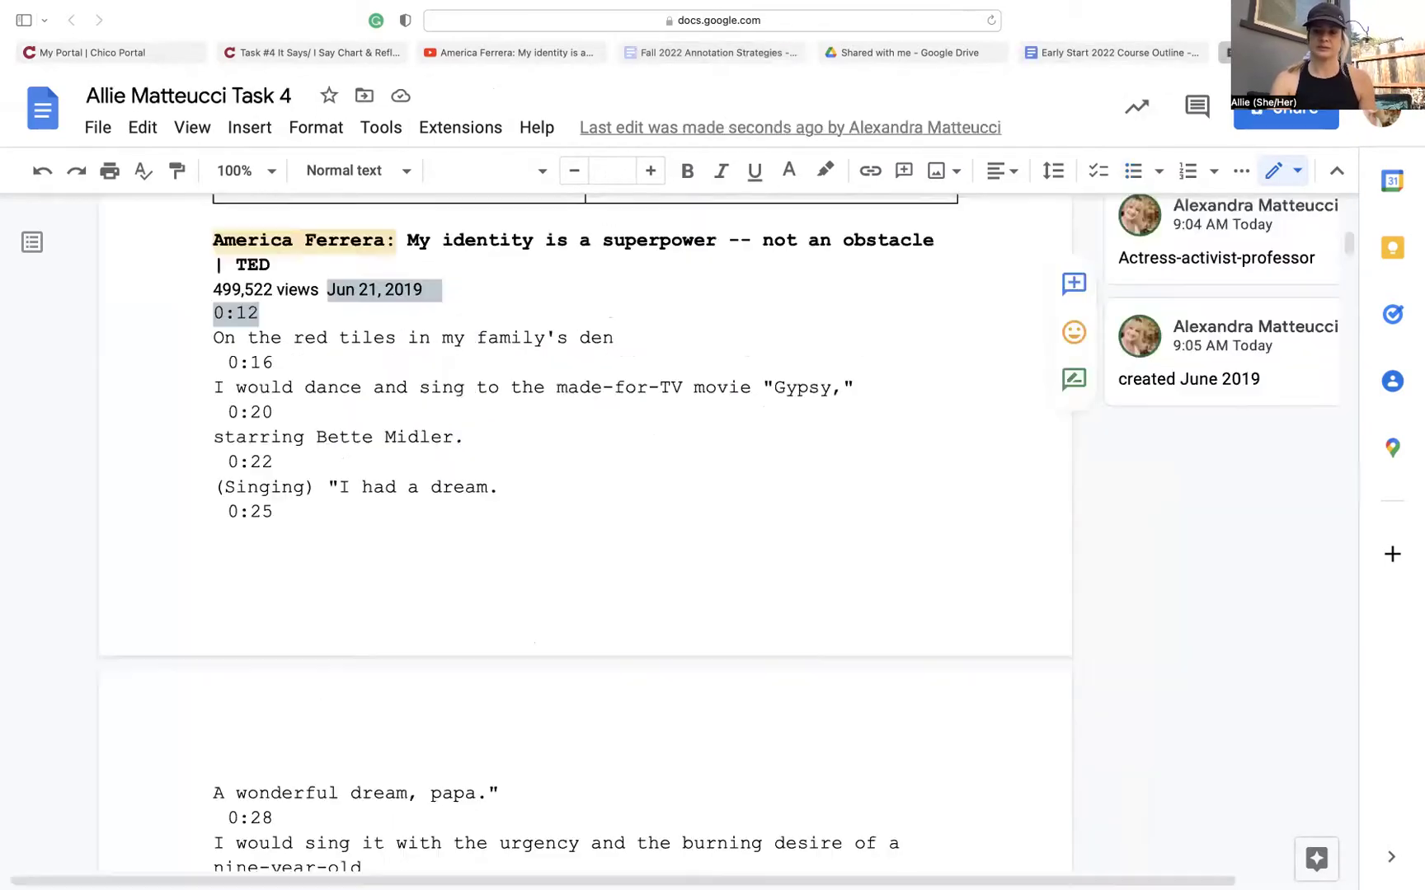
pyautogui.moveTo(291, 364); pyautogui.dragTo(213, 363)
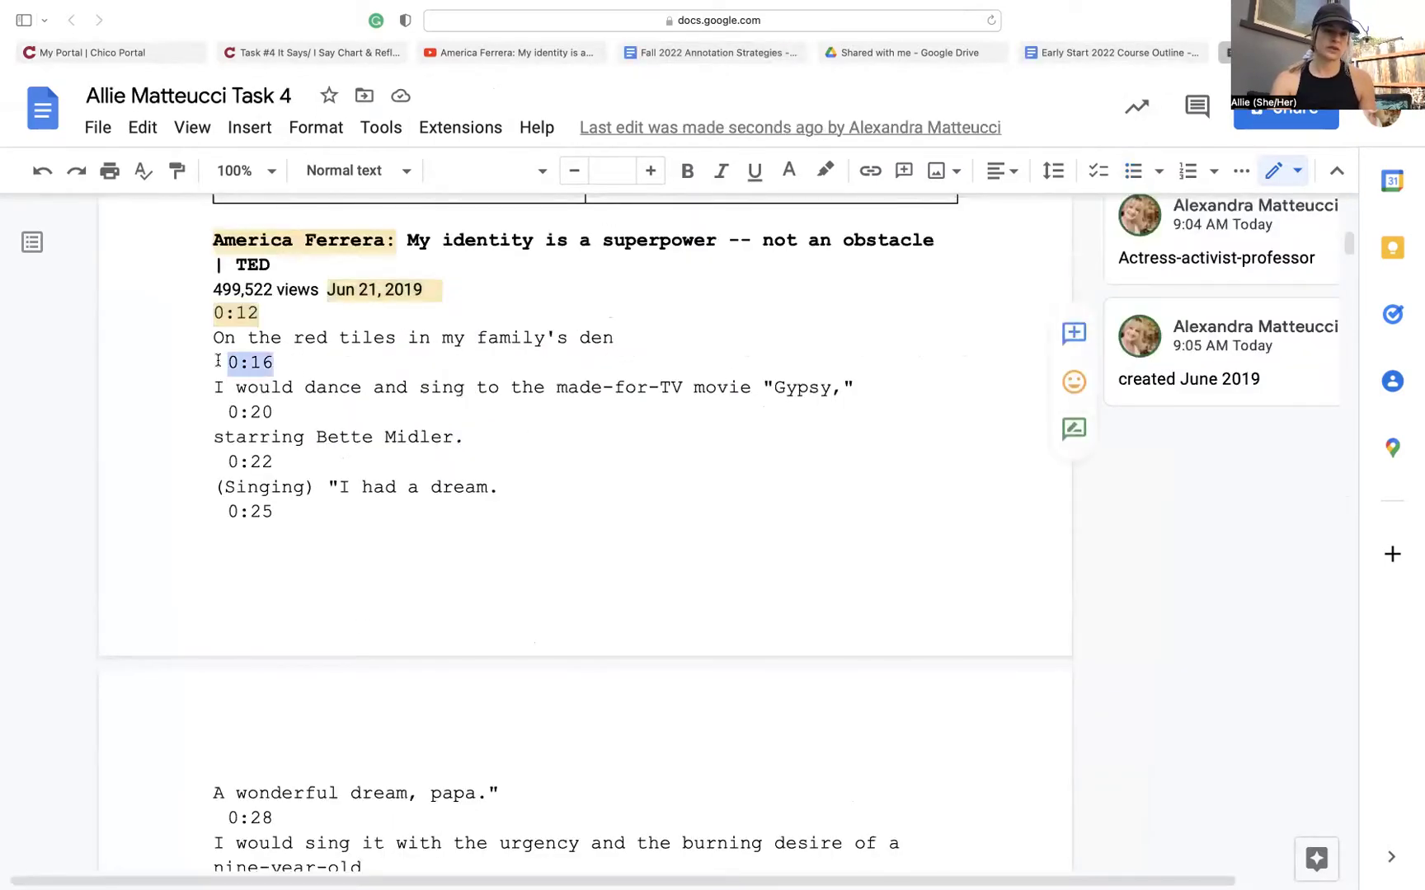
pyautogui.click(904, 169)
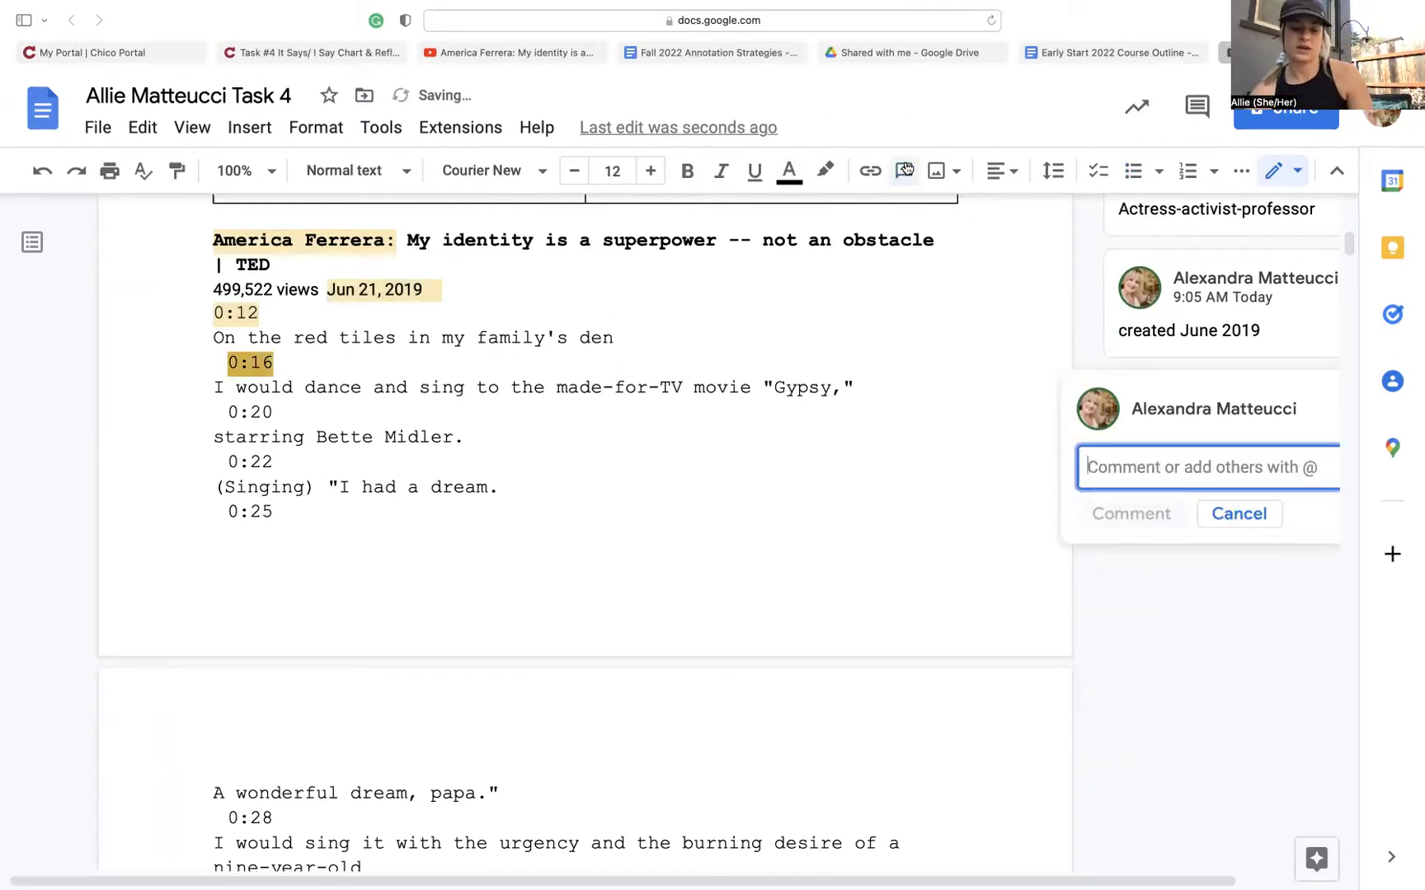
pyautogui.write('genre ')
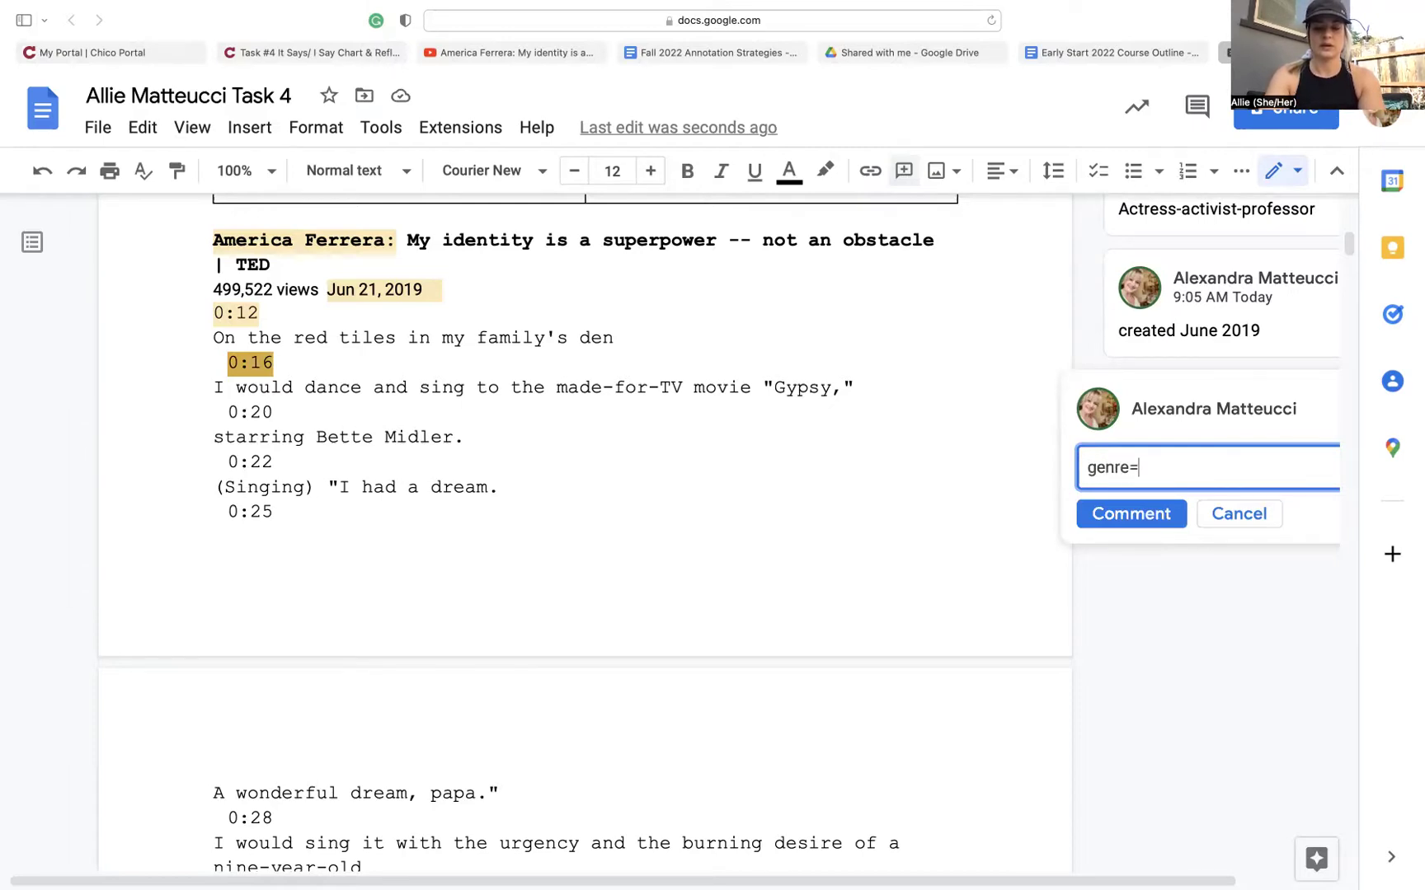
pyautogui.write('Te')
pyautogui.press('BackSpace')
pyautogui.write('ED')
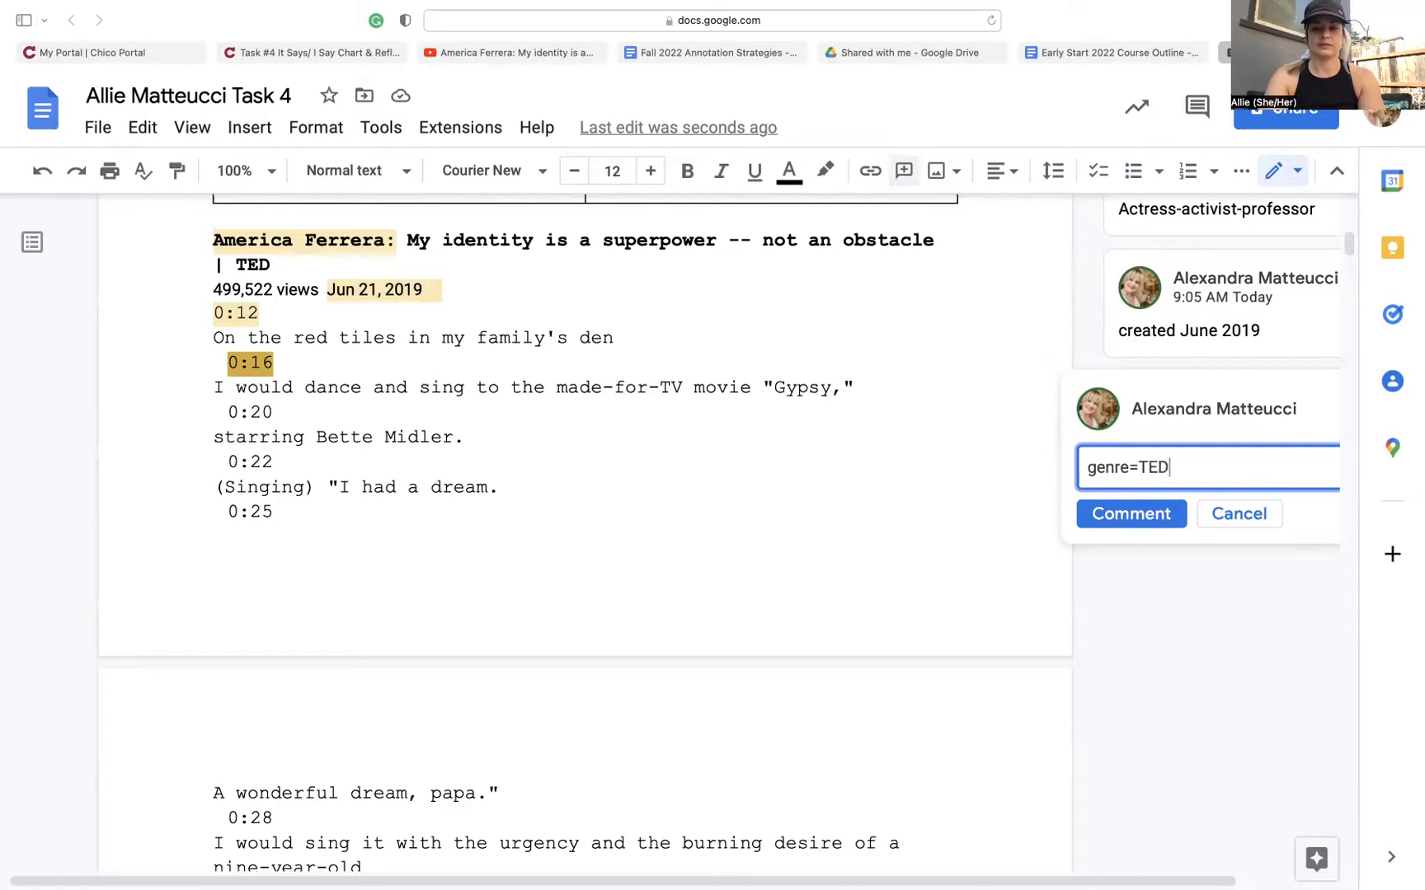
pyautogui.write(' Talk')
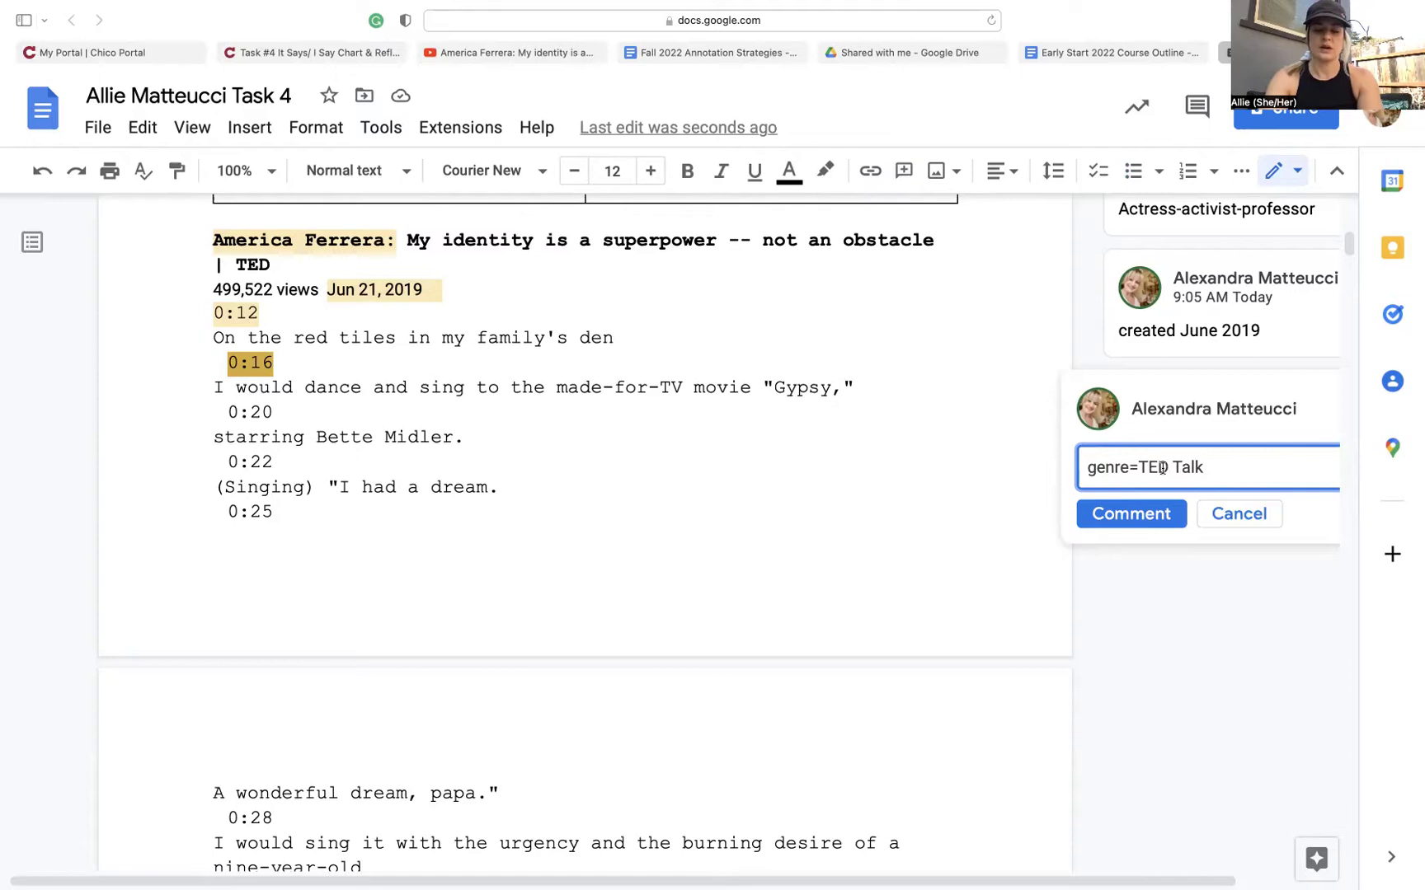
pyautogui.write(', organize')
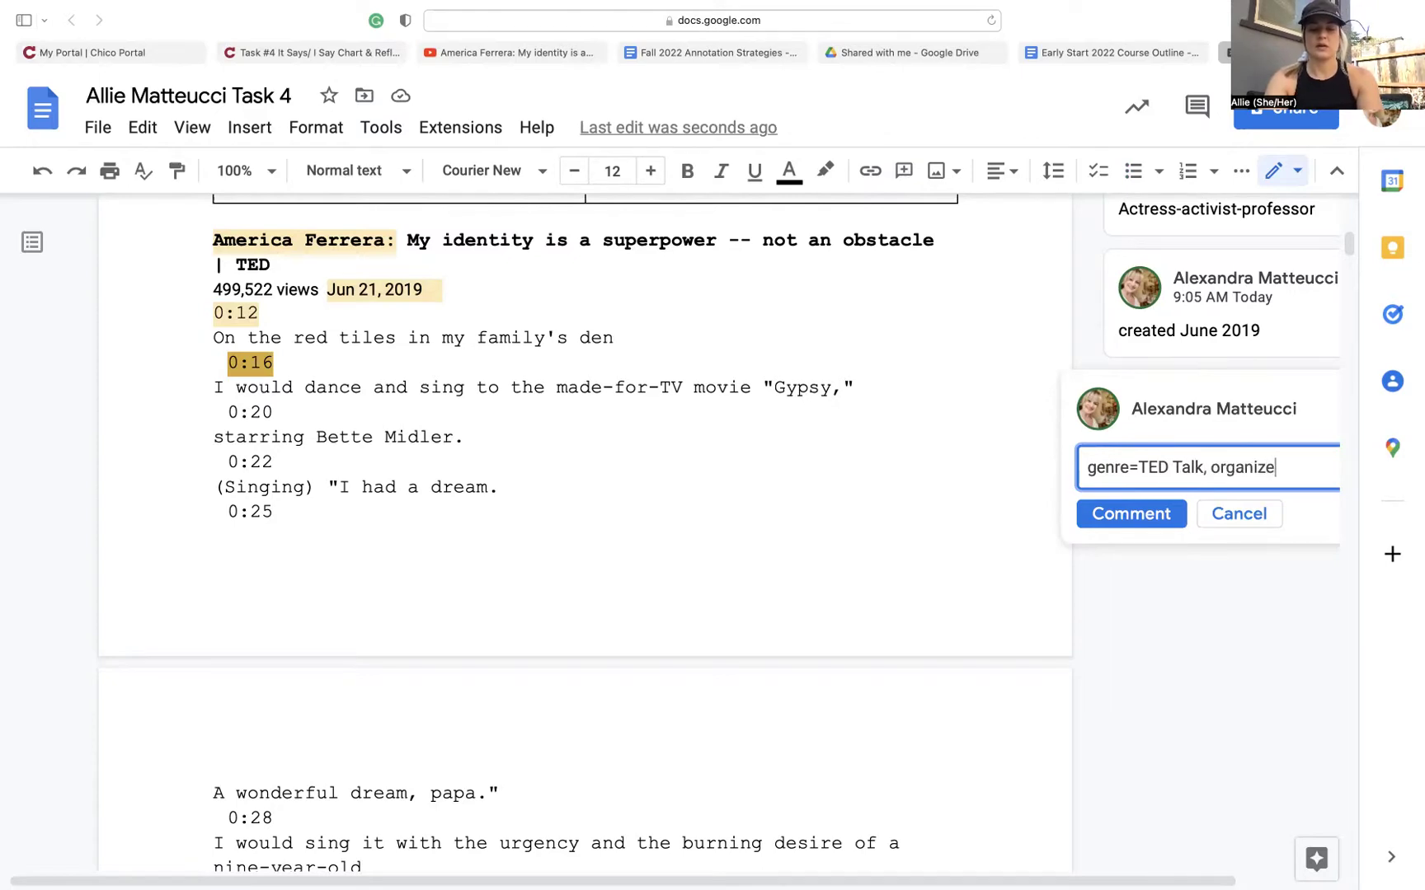
pyautogui.write('d with tim')
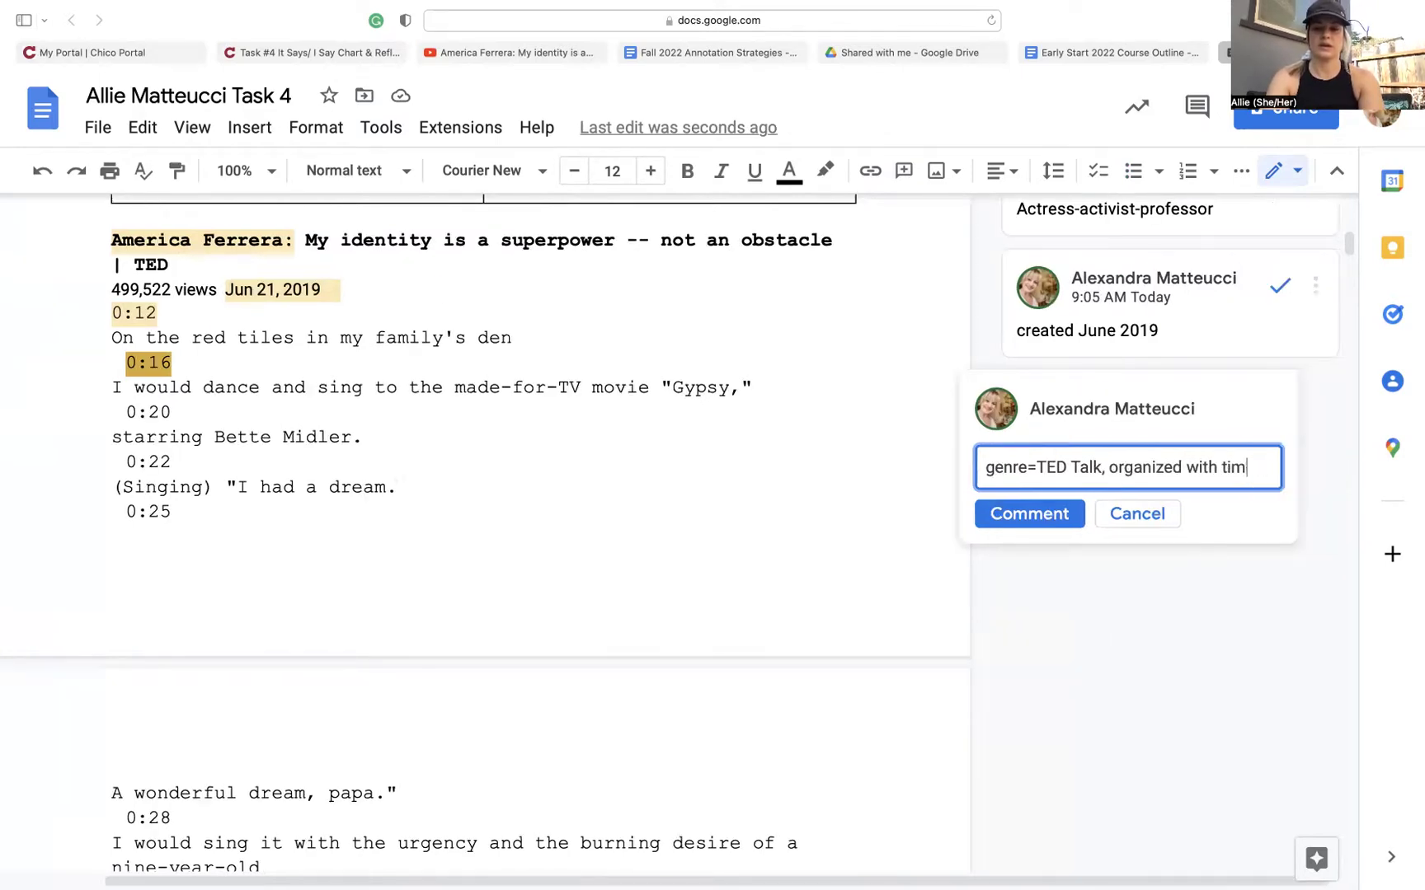
pyautogui.write('estamps')
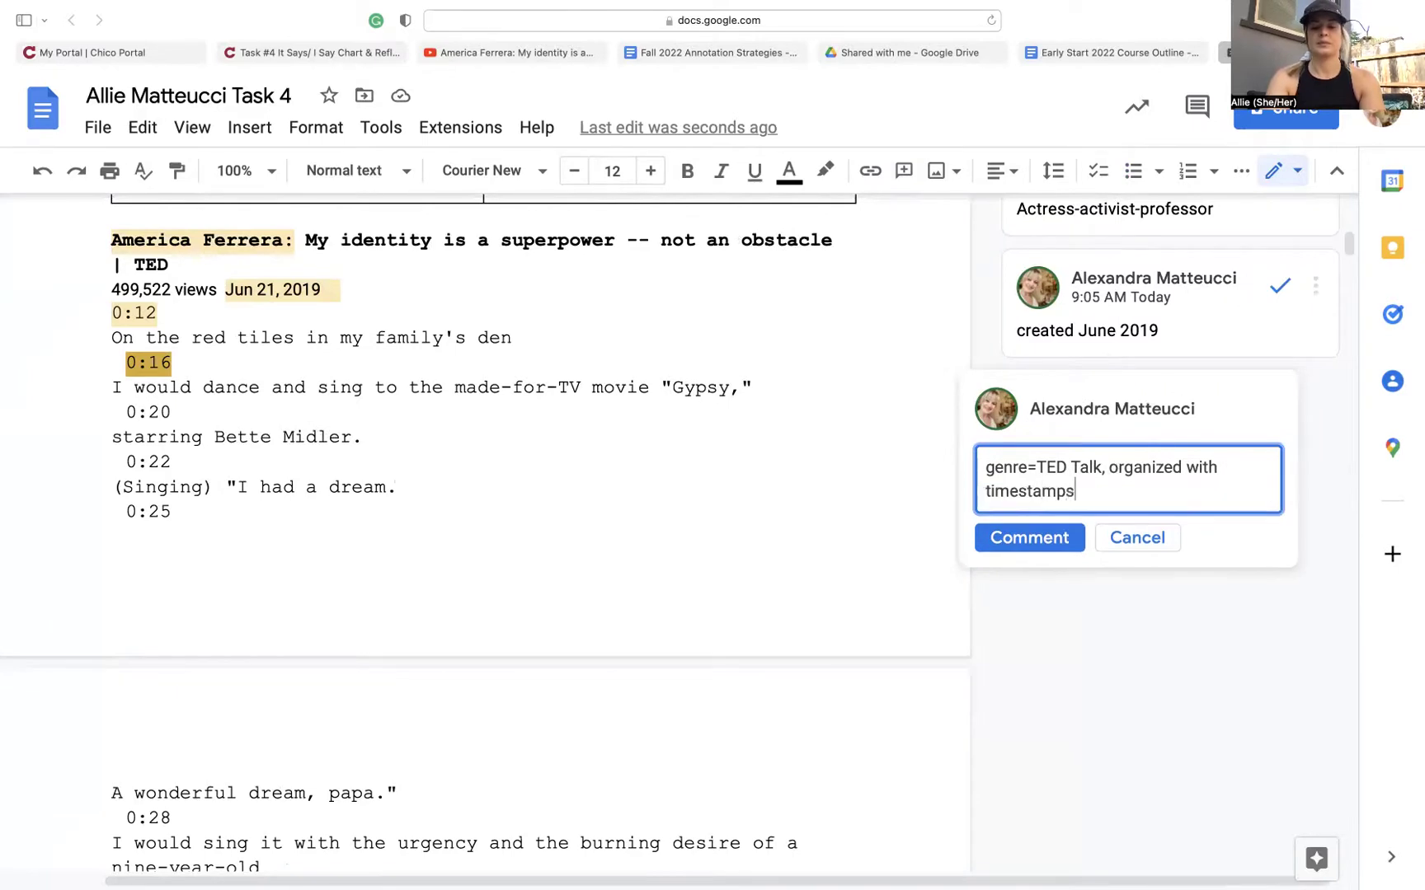
pyautogui.click(1037, 539)
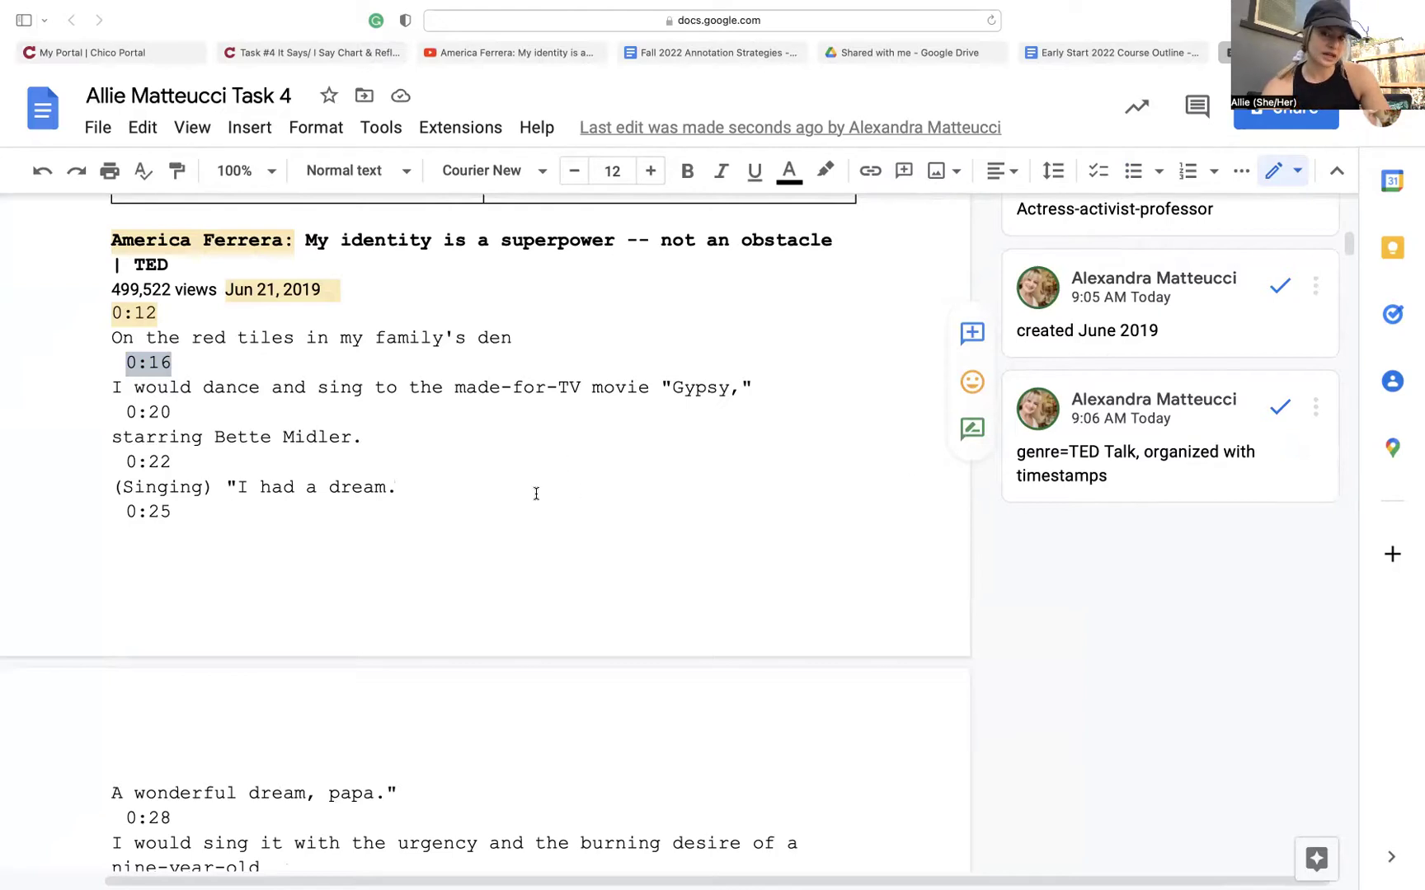
pyautogui.scroll(-4, 550, 563)
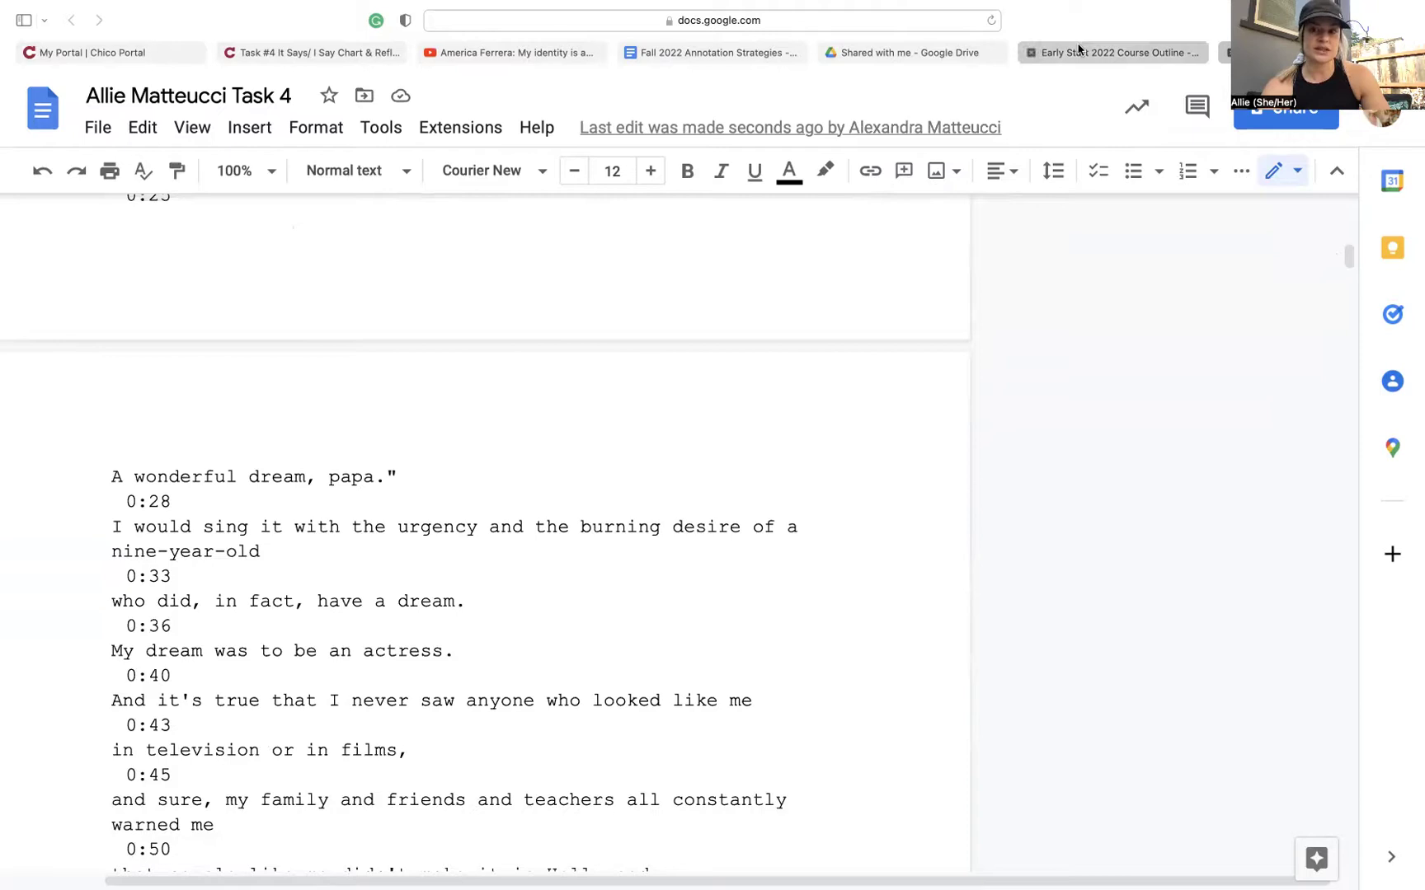
pyautogui.scroll(15, 625, 391)
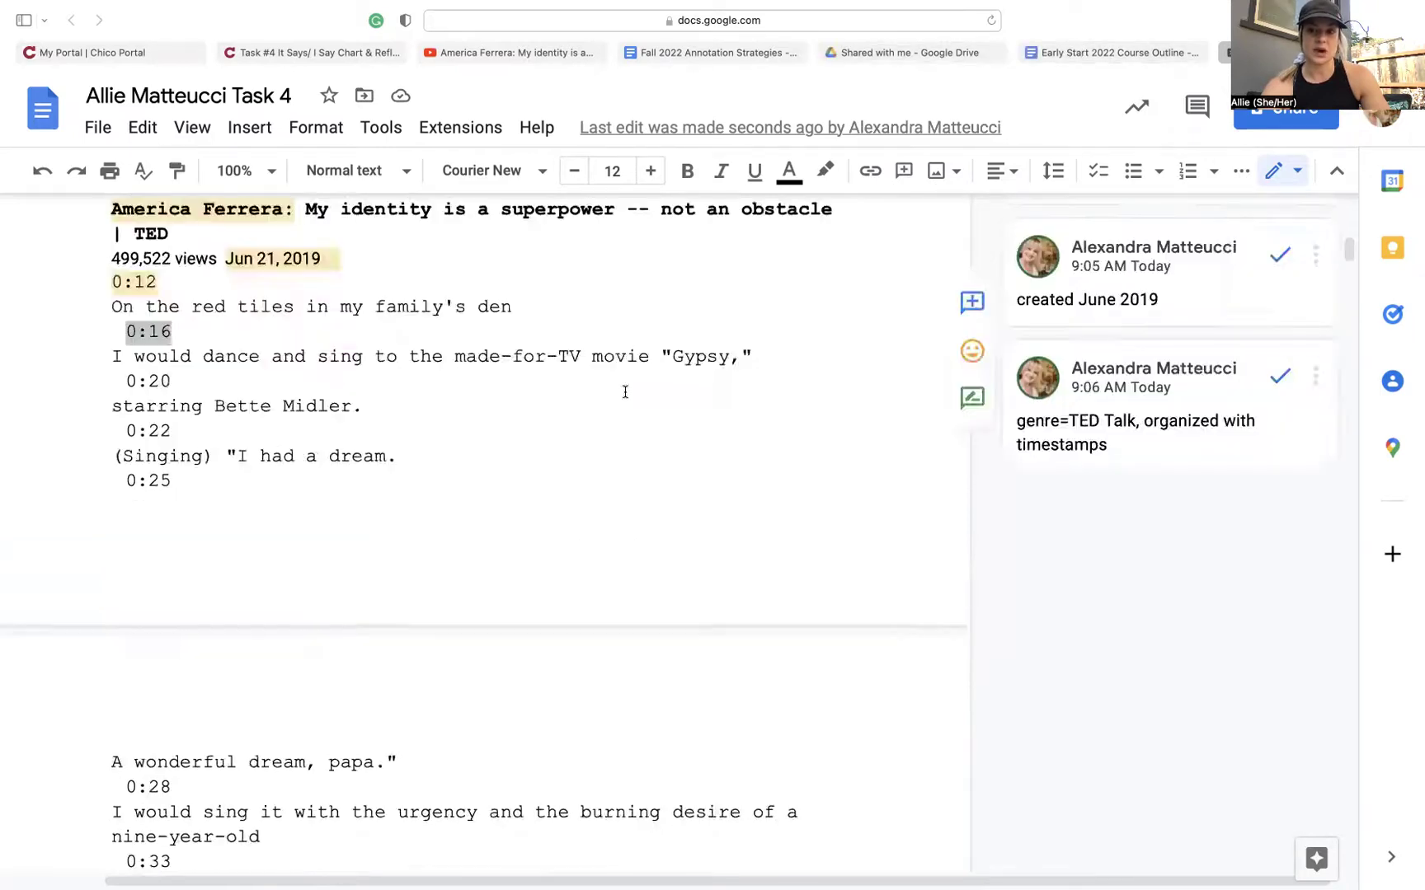
pyautogui.scroll(-5, 517, 561)
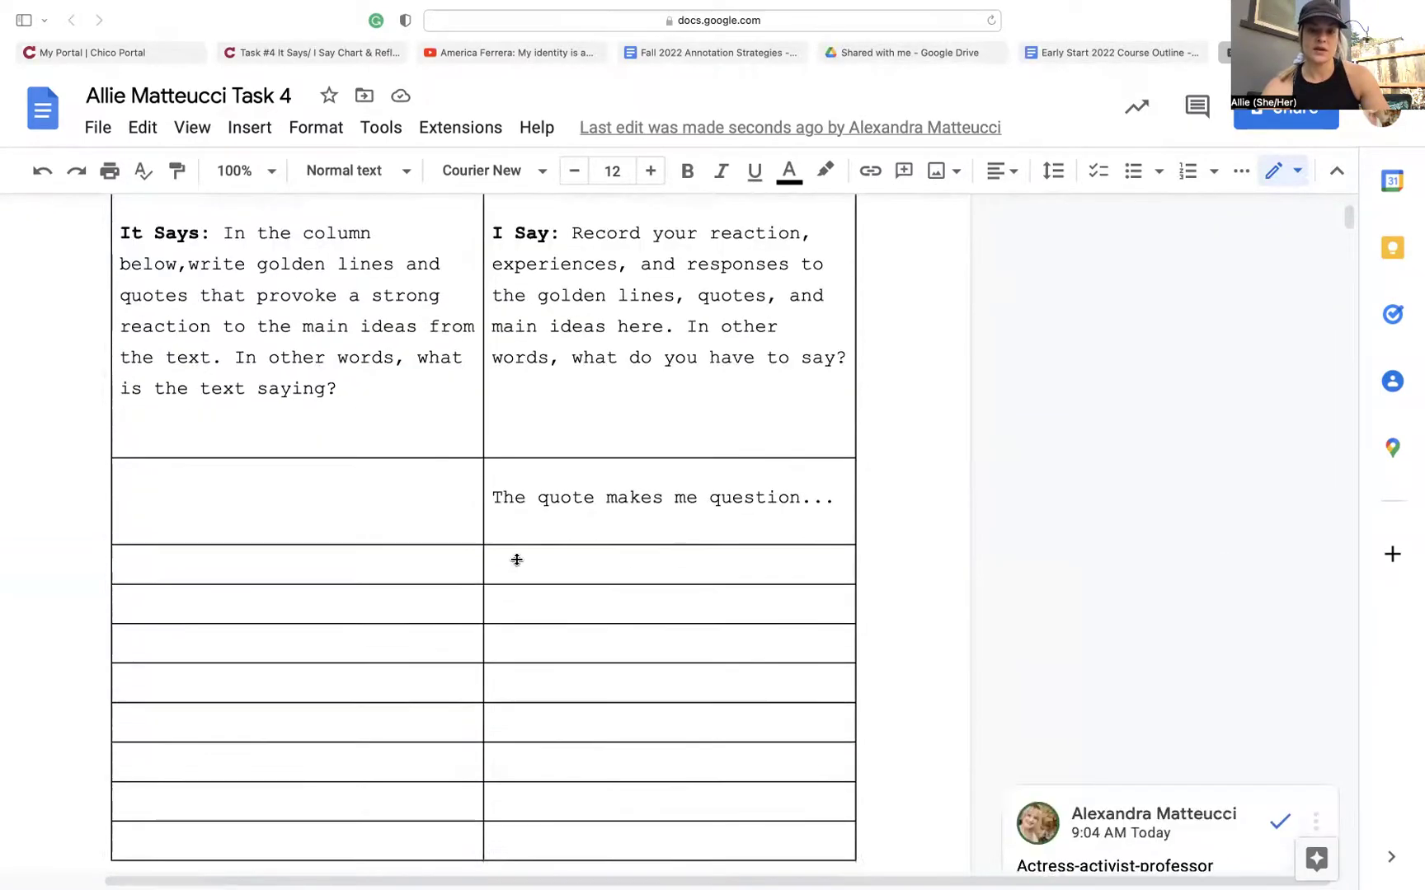
pyautogui.scroll(-18, 548, 584)
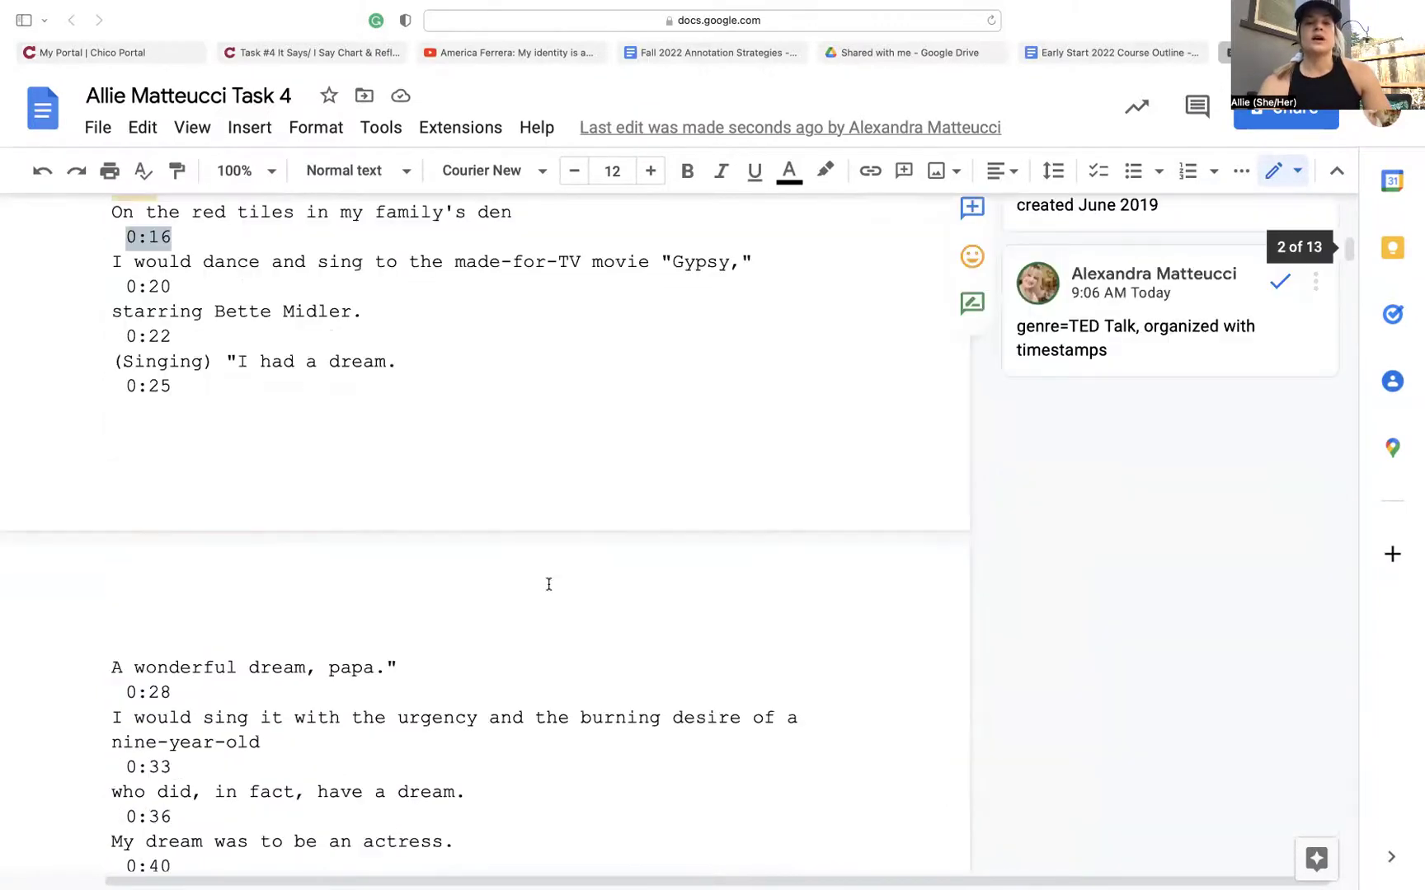
pyautogui.scroll(-8, 549, 583)
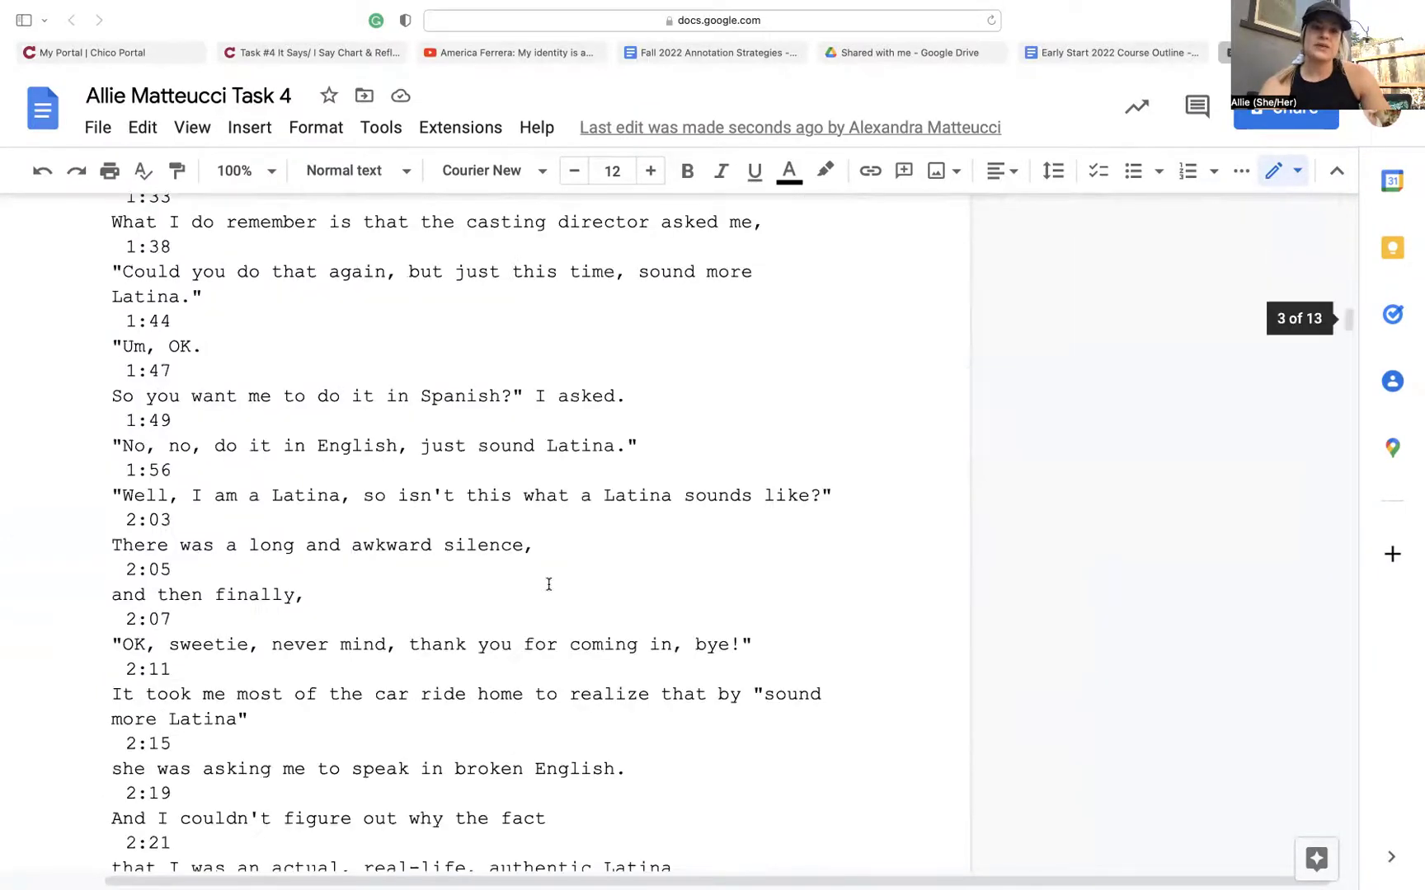
# From the Blackboard Task #4 page, launch the Significance of Linguistic Profiling TED talk.
pyautogui.click(390, 49)
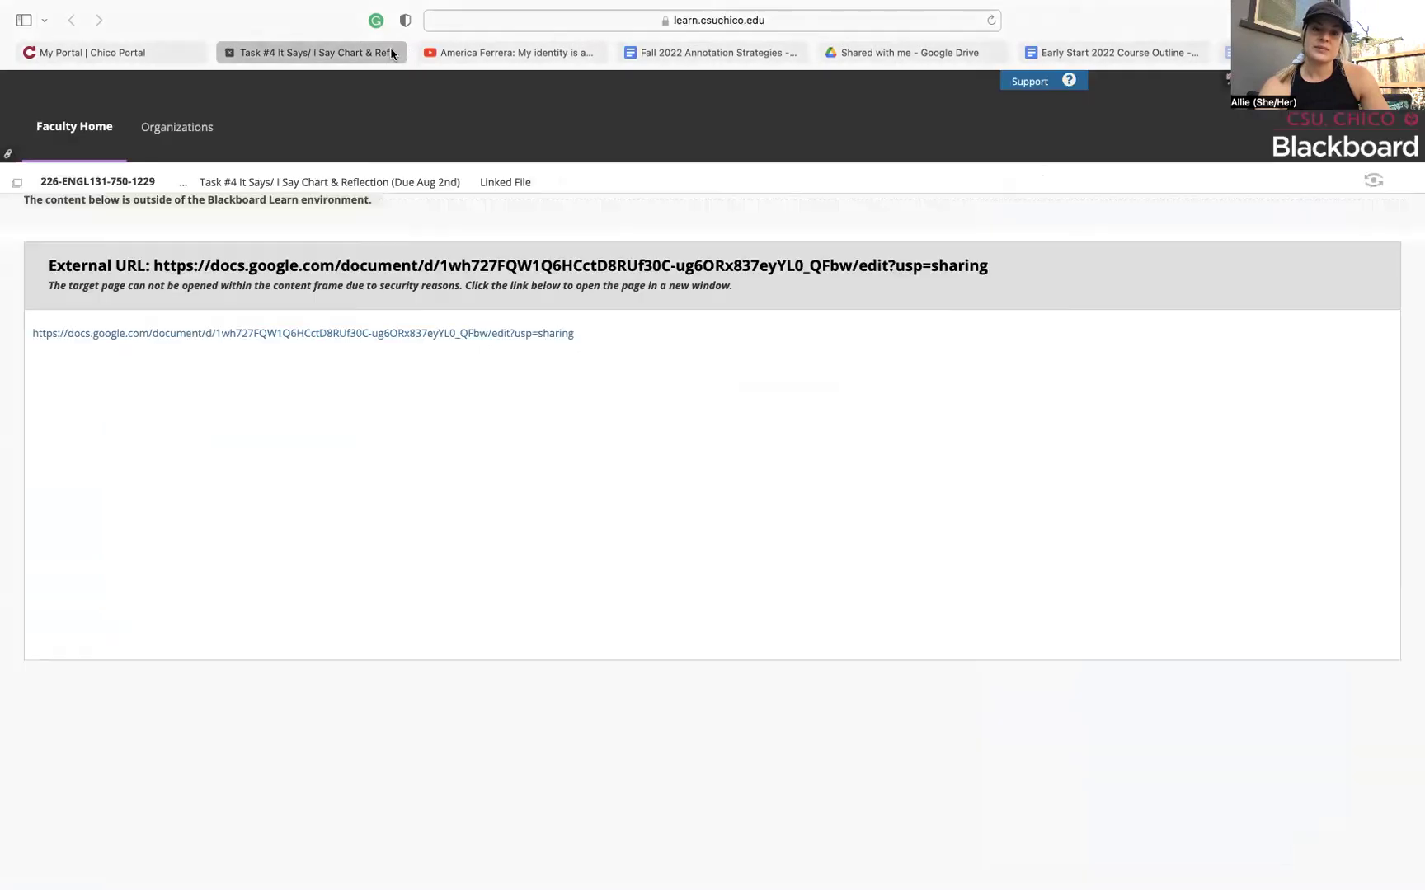
pyautogui.click(250, 185)
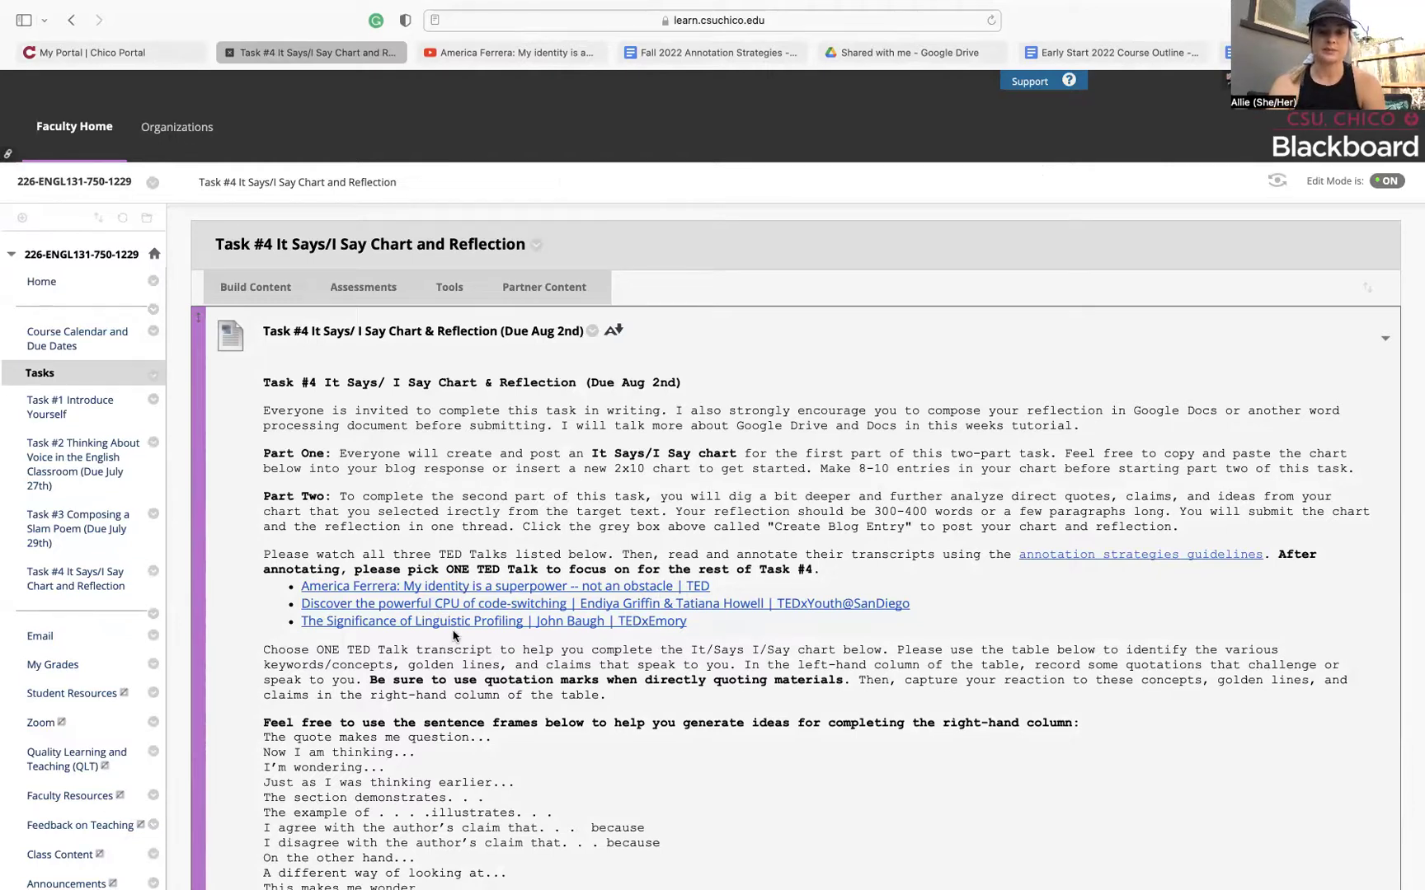
pyautogui.click(457, 626)
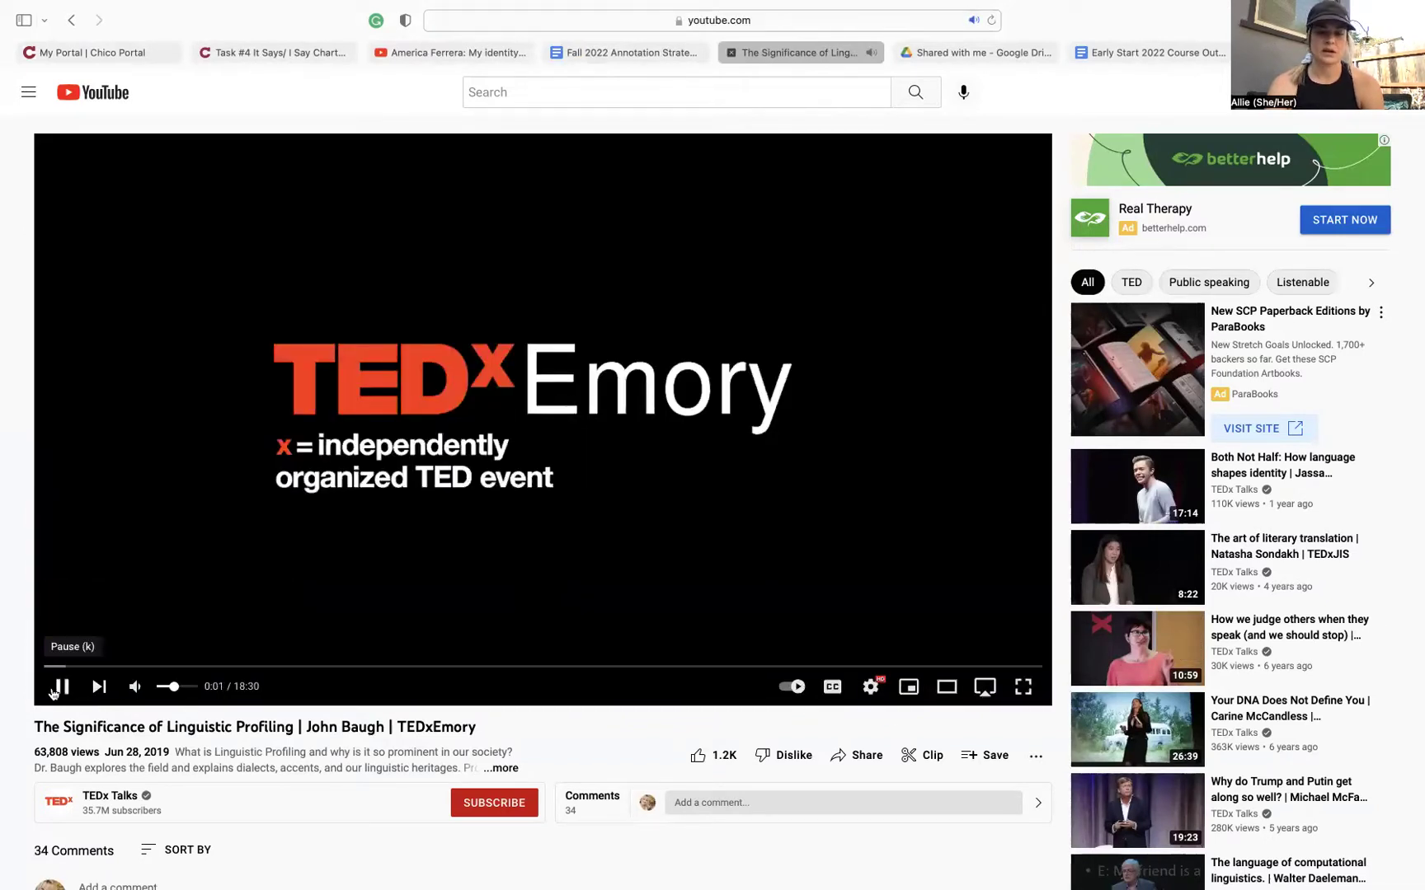
# Pause the Linguistic Profiling video, show its YouTube transcript, then go back to the Task 4 doc.
pyautogui.click(54, 691)
pyautogui.scroll(-5, 819, 485)
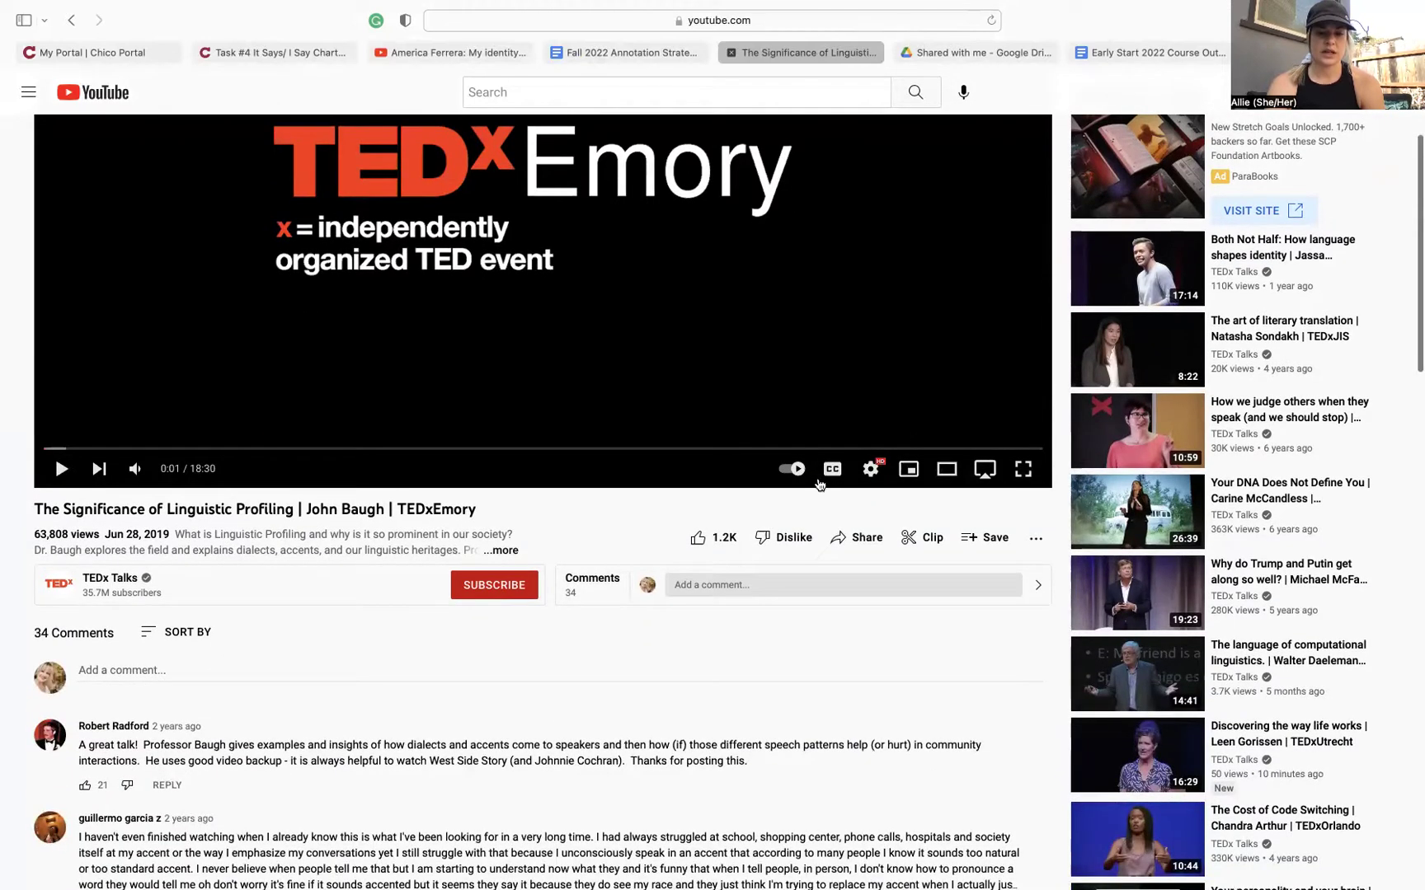
pyautogui.click(1035, 538)
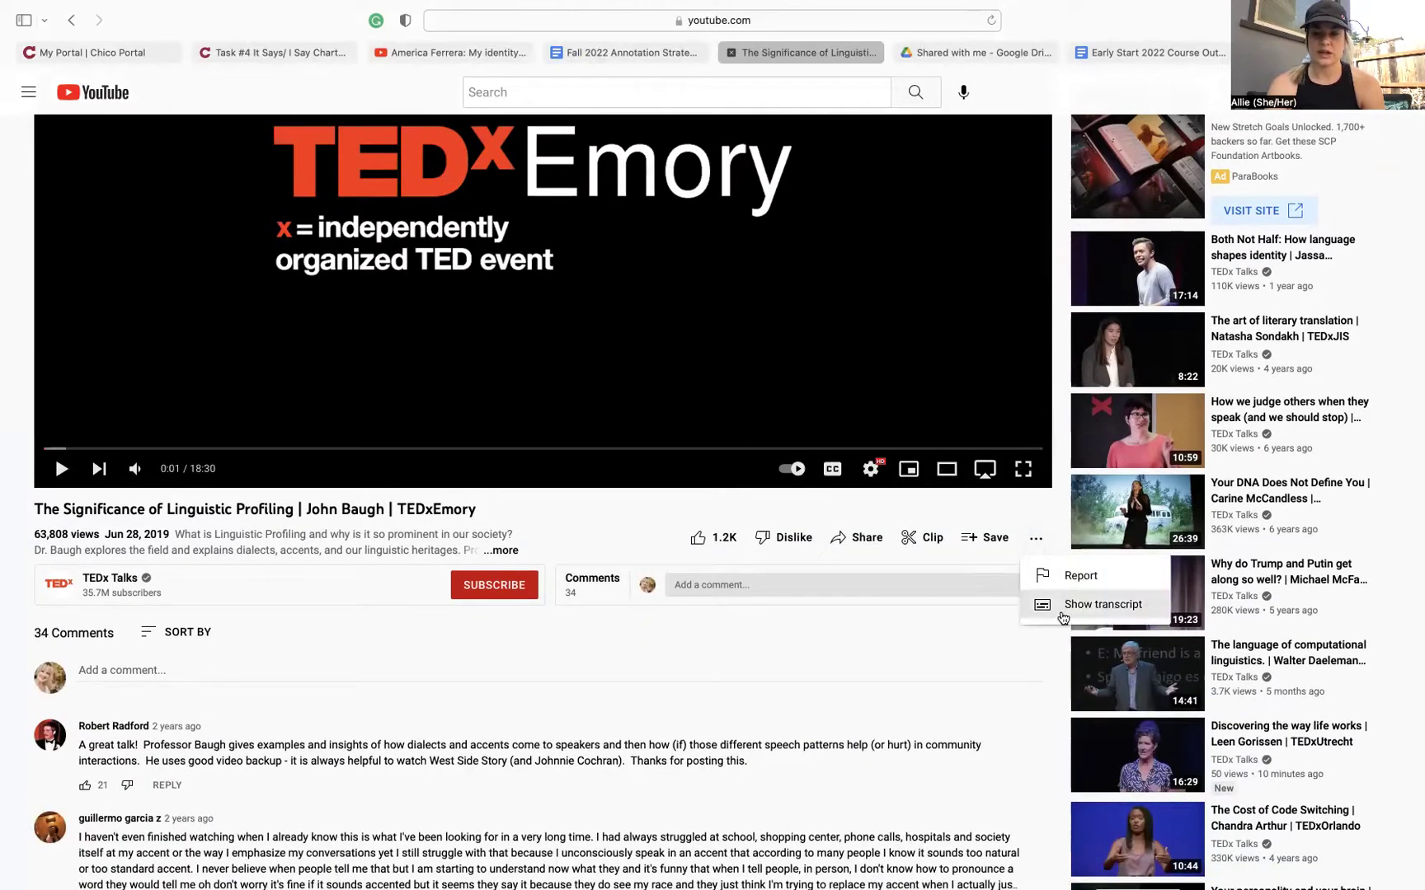
pyautogui.click(1063, 610)
pyautogui.scroll(3, 1249, 375)
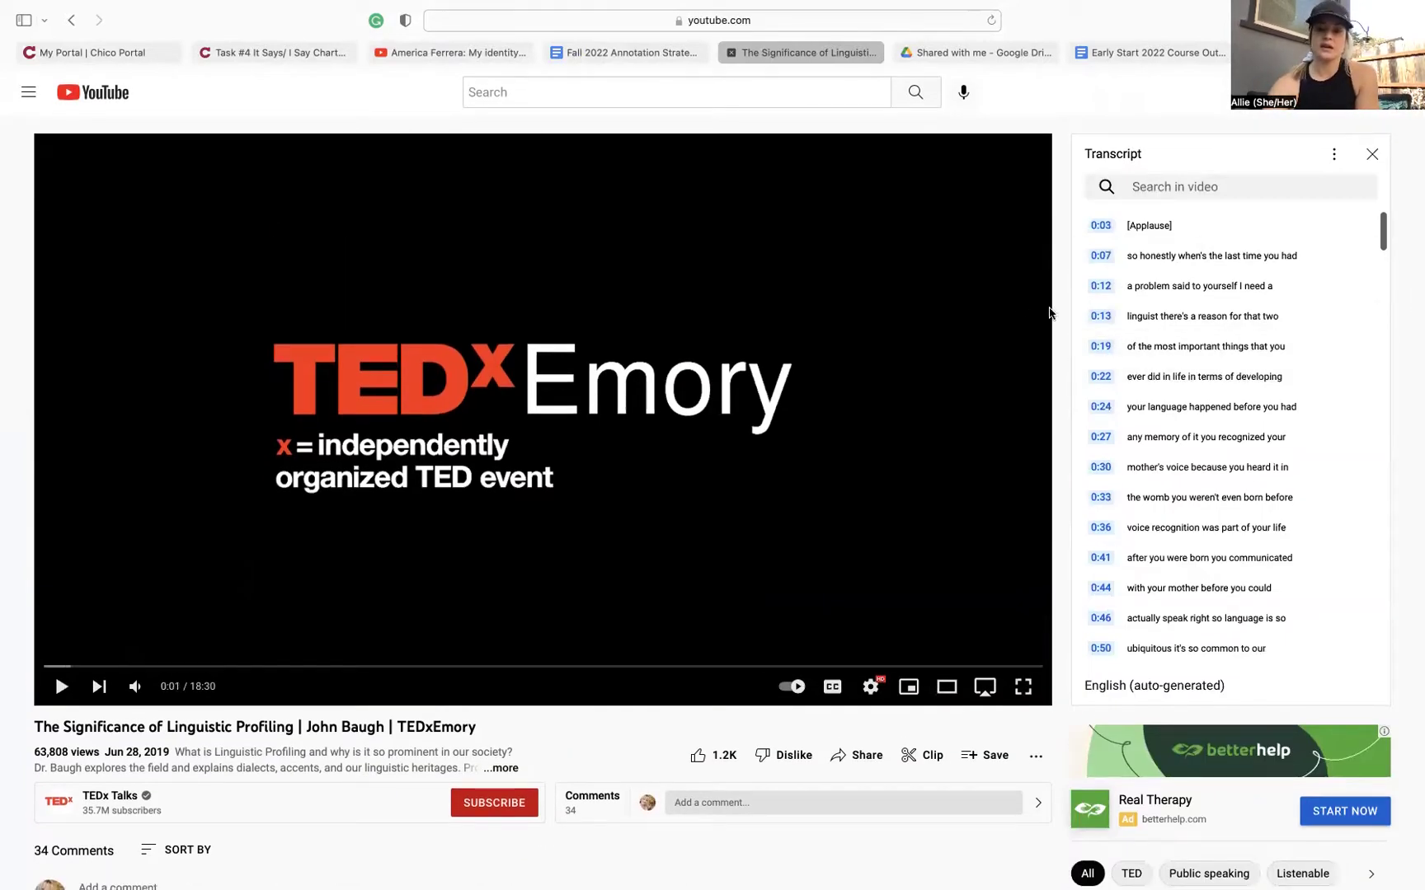
pyautogui.scroll(-5, 1088, 454)
pyautogui.scroll(-5, 1088, 455)
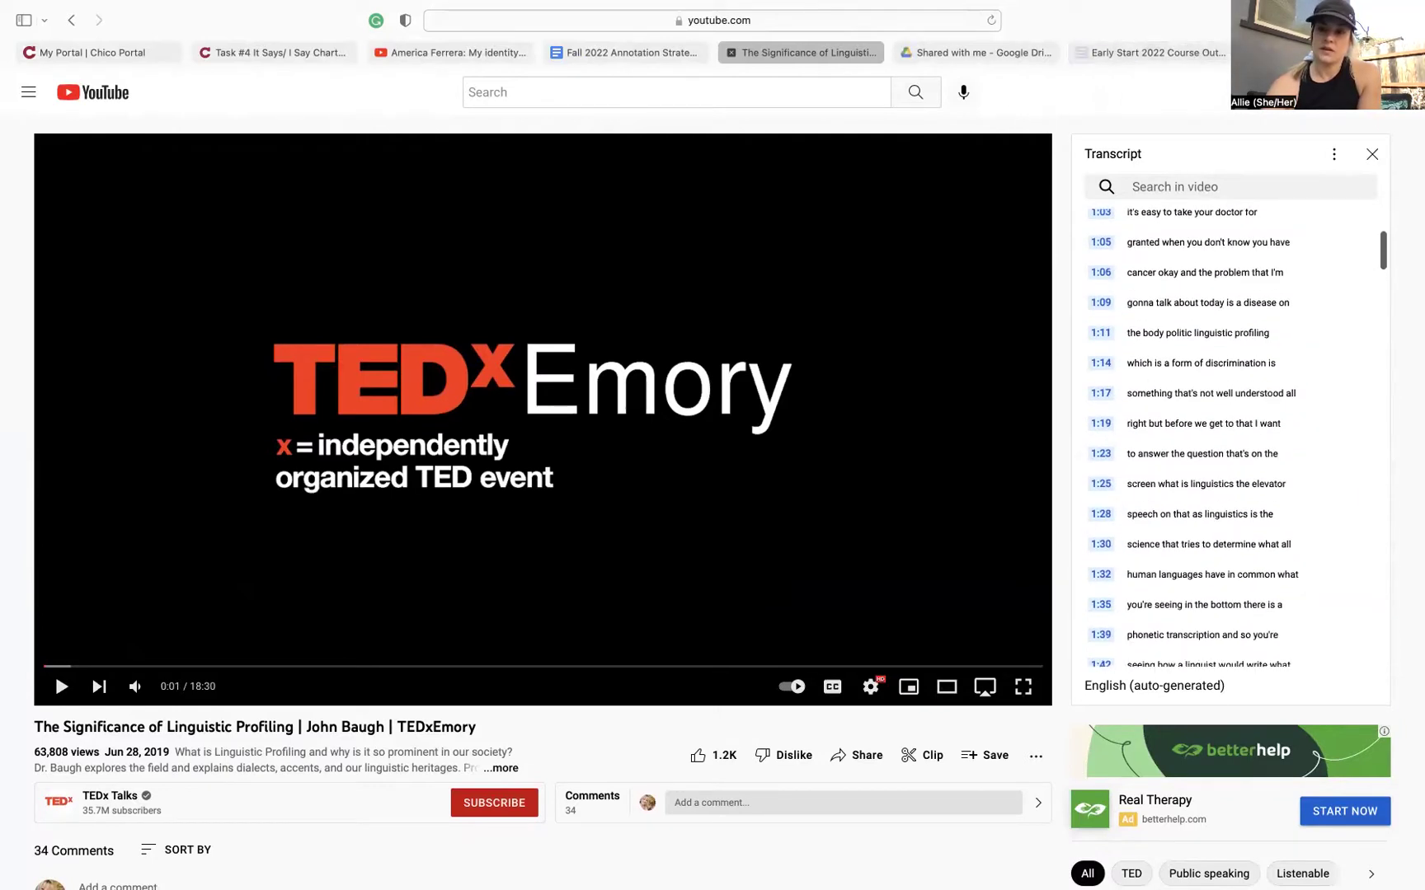
pyautogui.click(1327, 52)
pyautogui.scroll(-20, 574, 506)
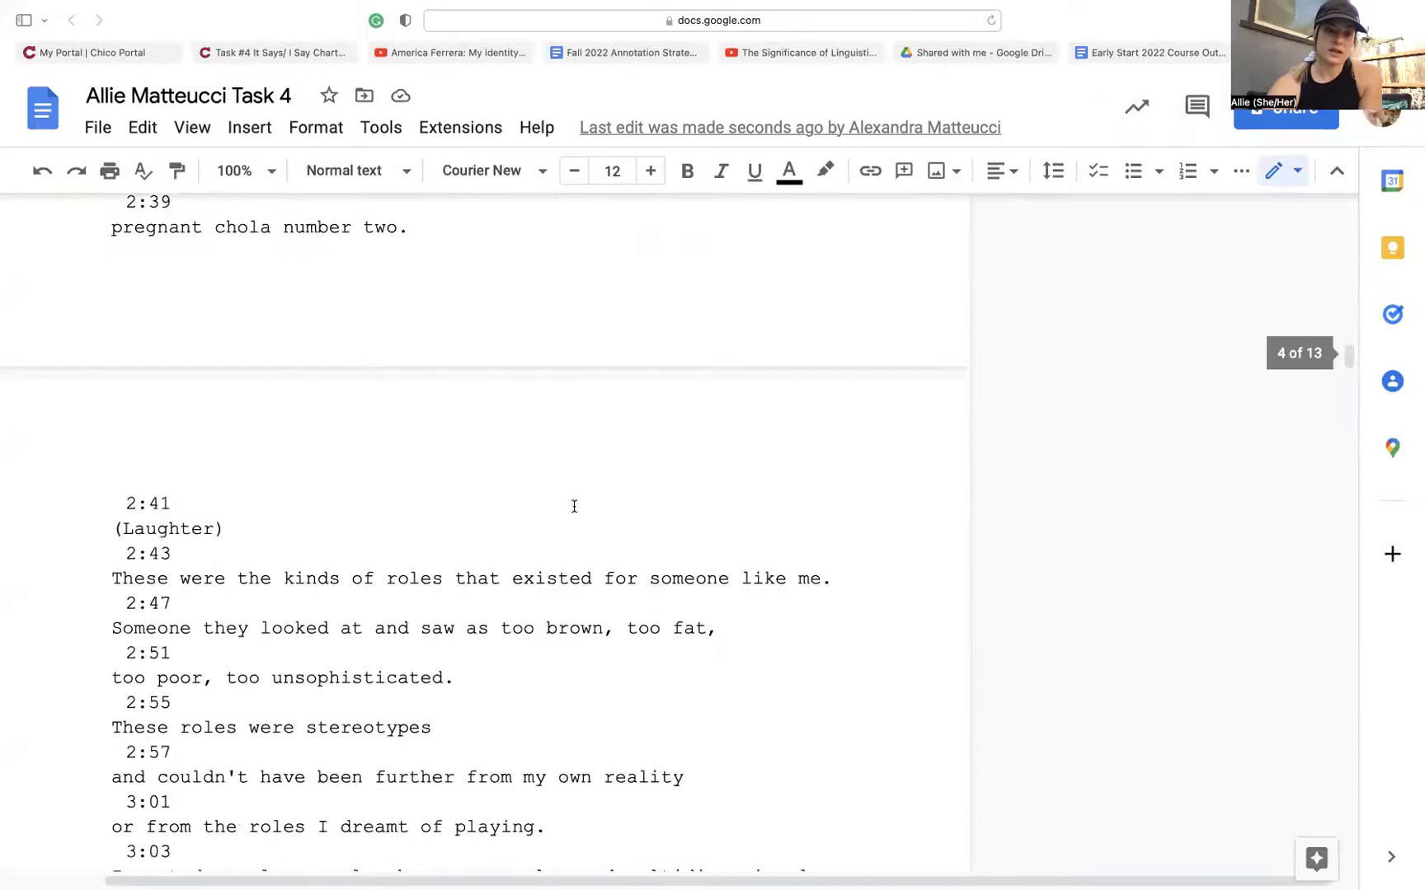
pyautogui.scroll(-20, 574, 506)
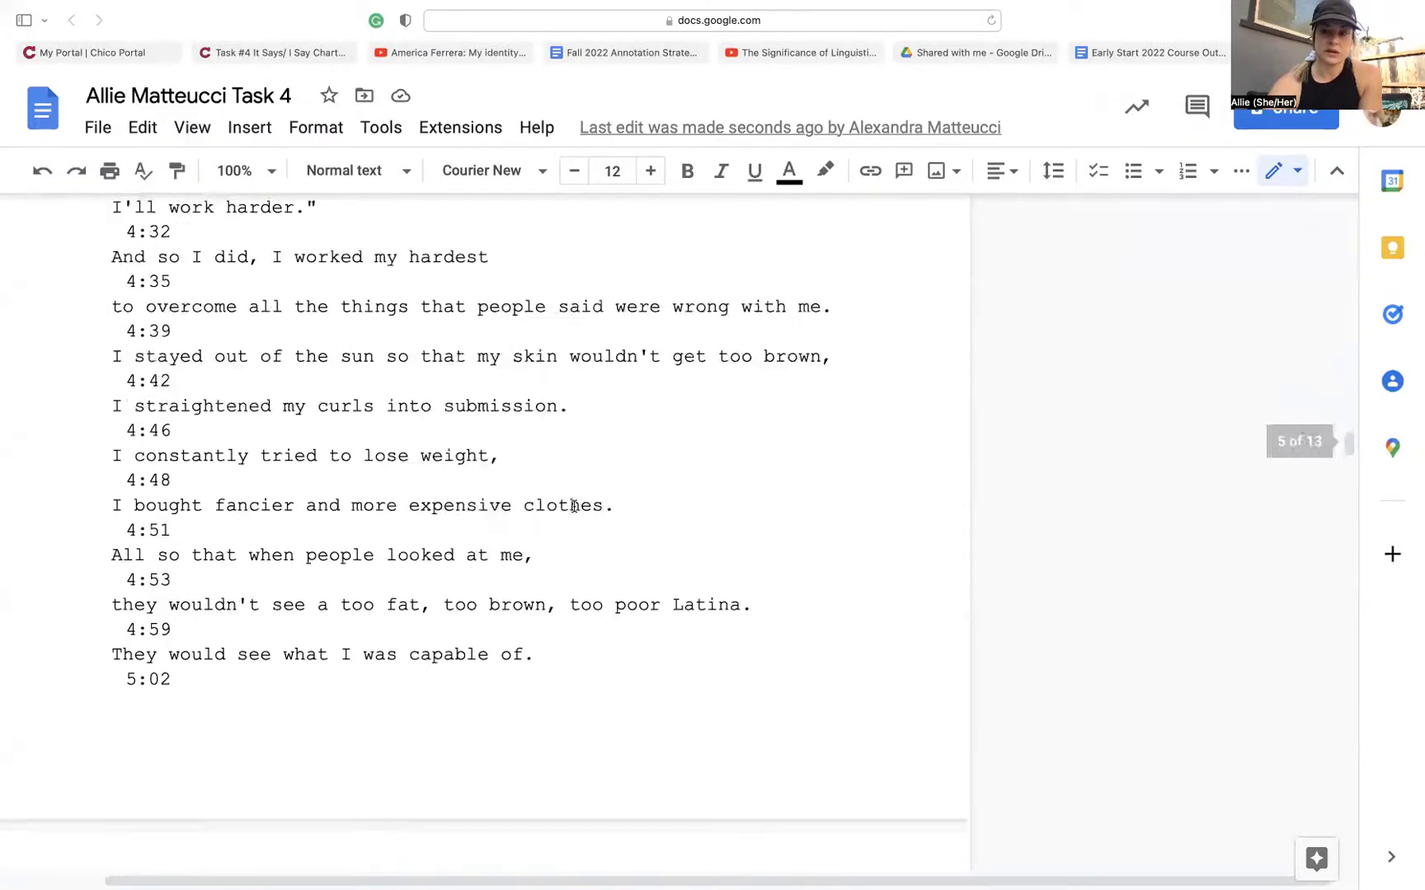
pyautogui.scroll(20, 574, 506)
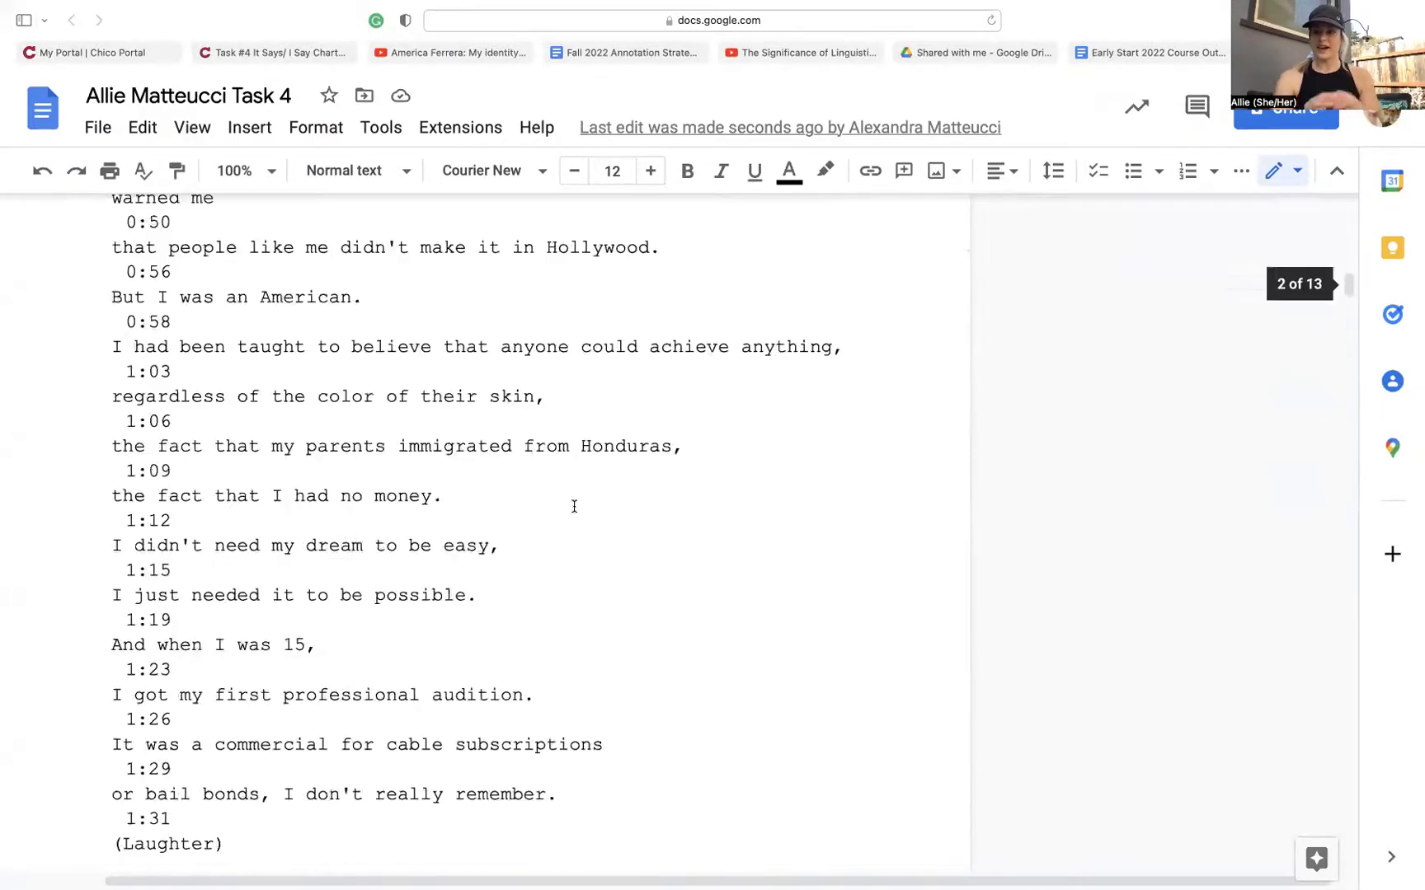
pyautogui.scroll(1, 574, 506)
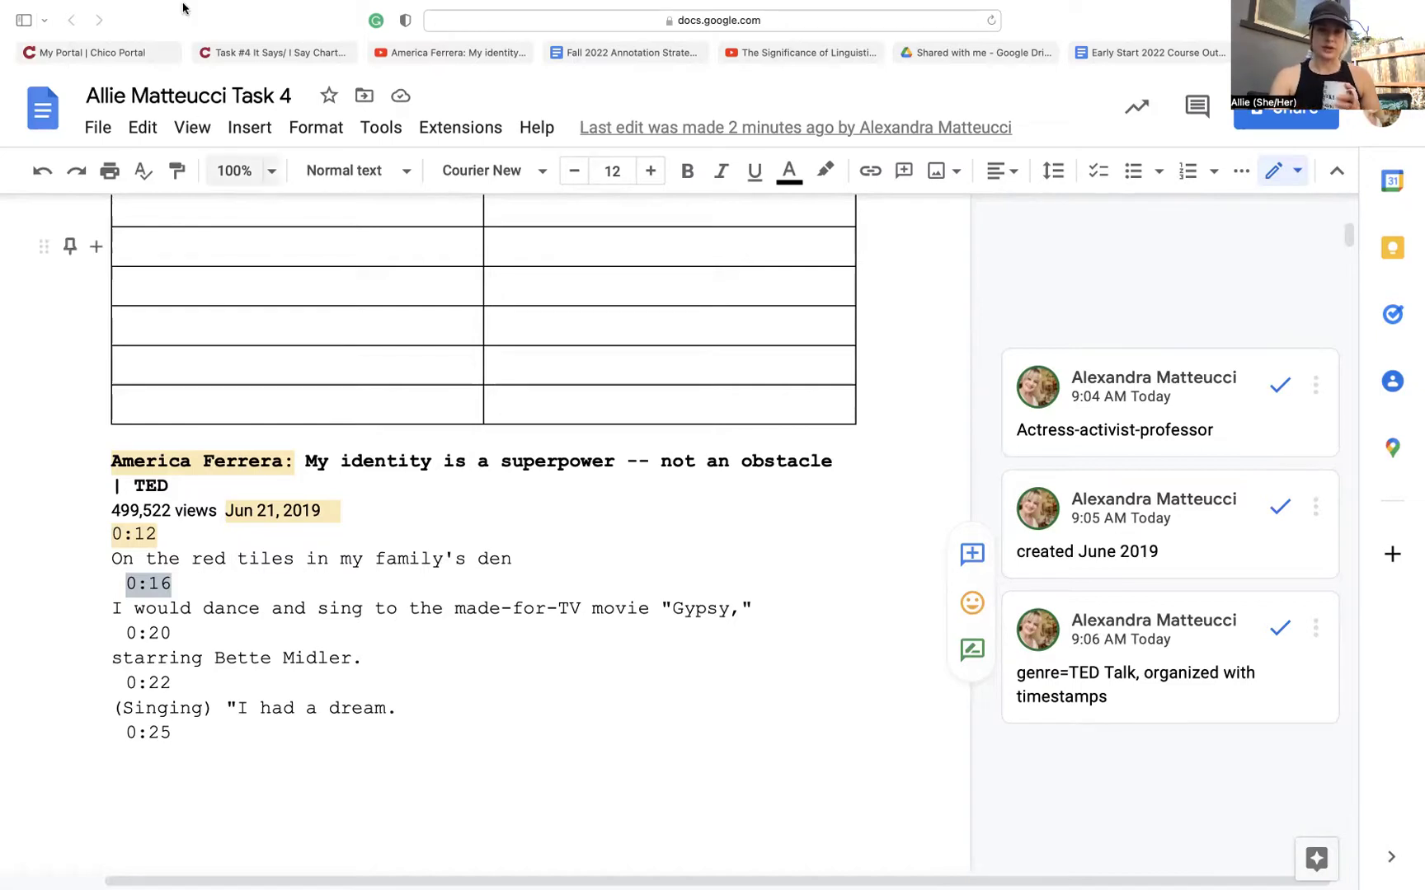
pyautogui.moveTo(262, 16)
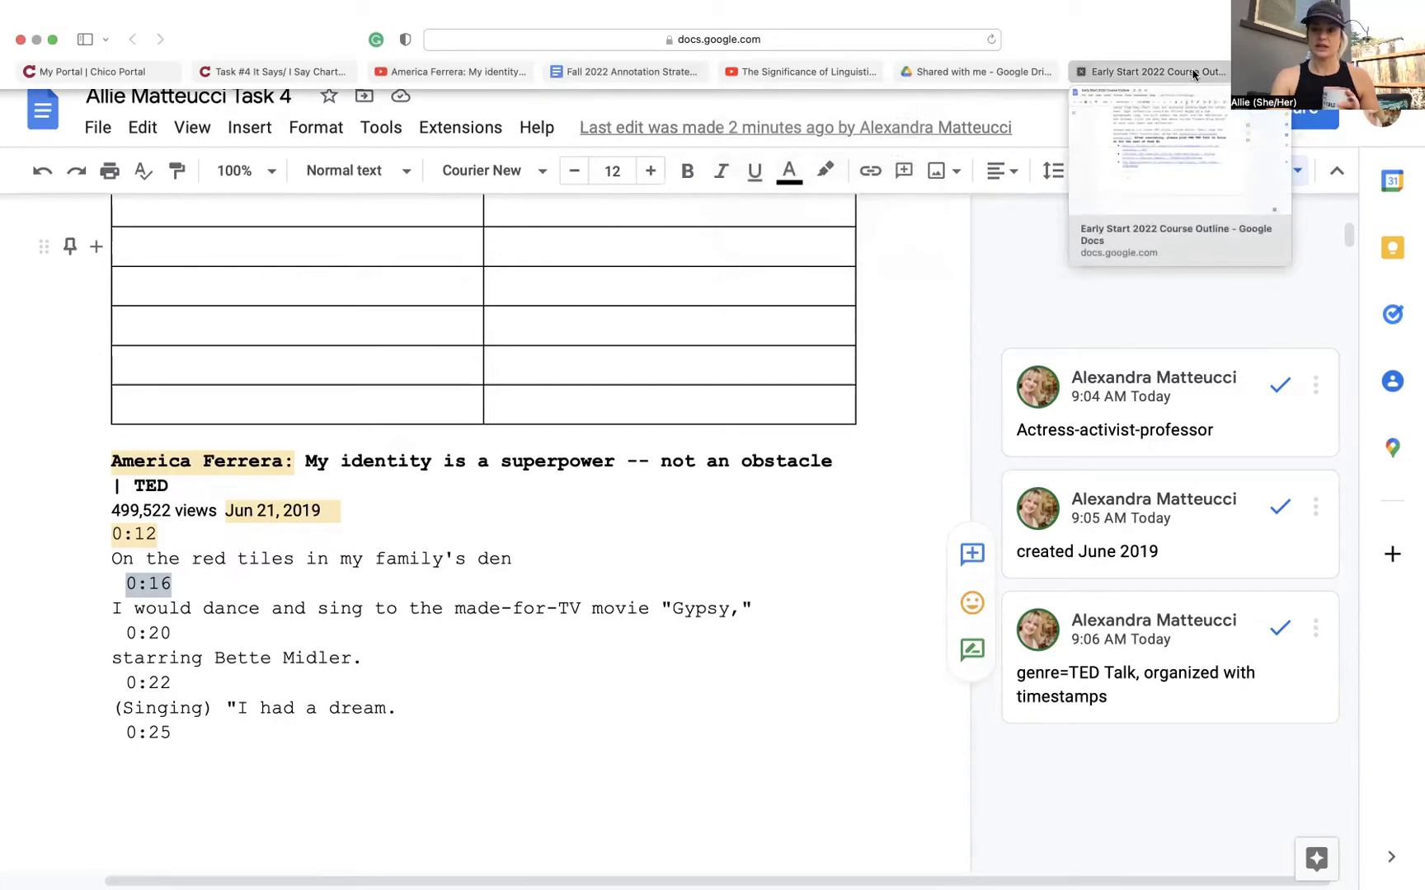
# Open the Task #4 It Says/I Say page and highlight the chart instructions paragraph.
pyautogui.click(273, 72)
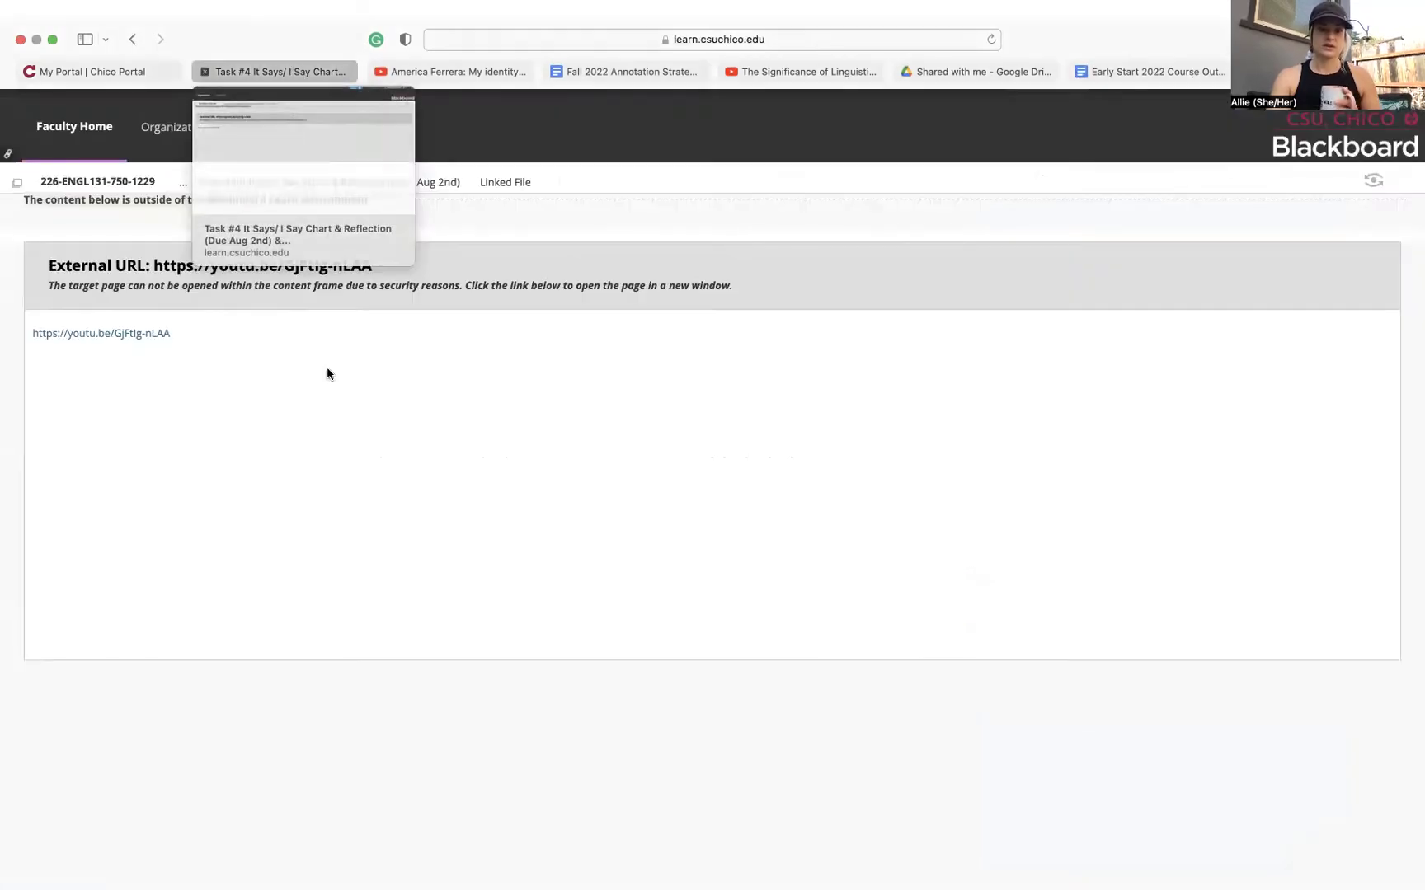
pyautogui.click(273, 182)
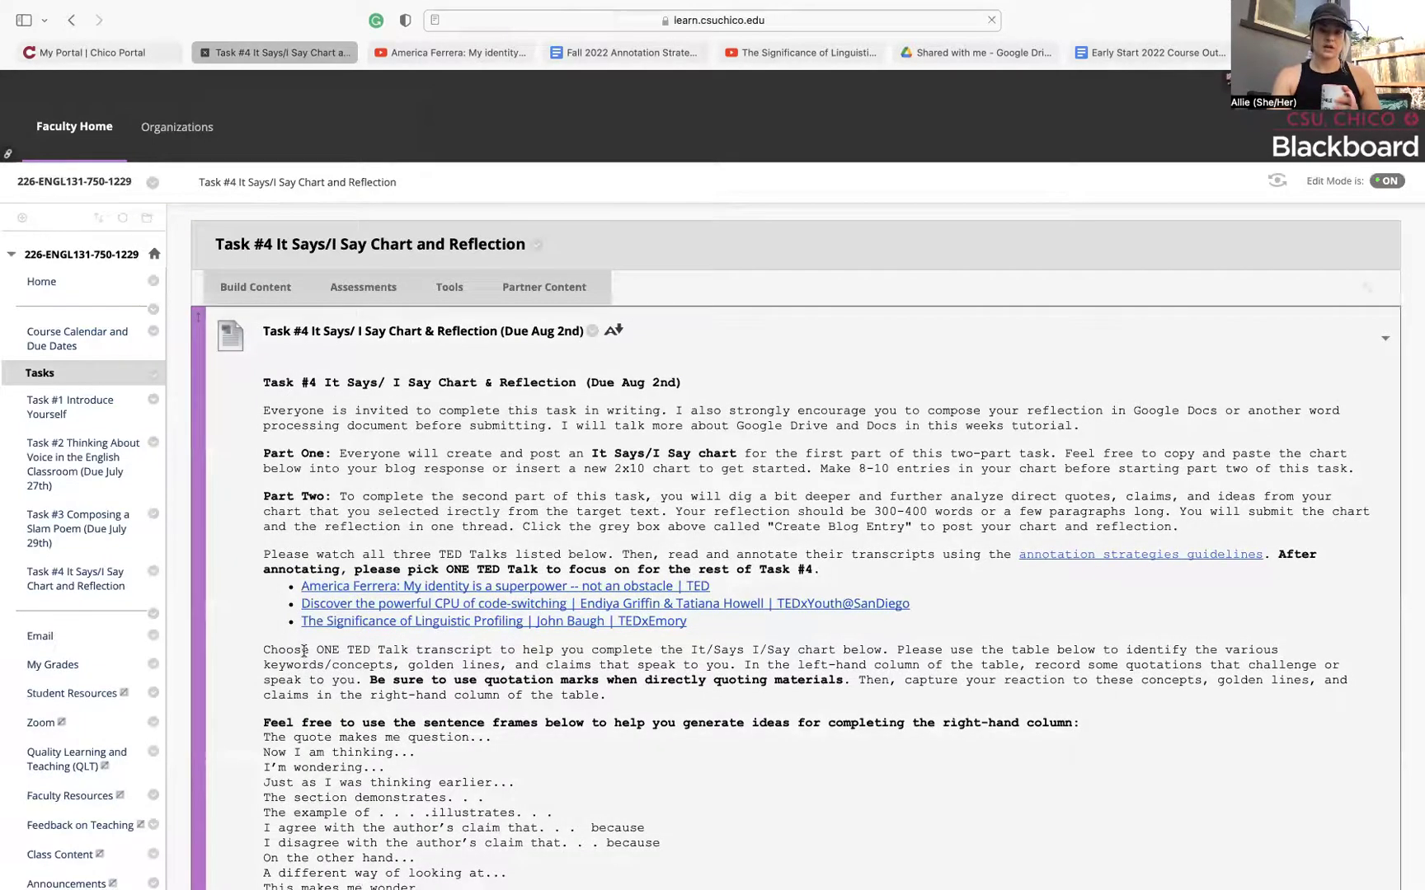
pyautogui.scroll(-3, 303, 659)
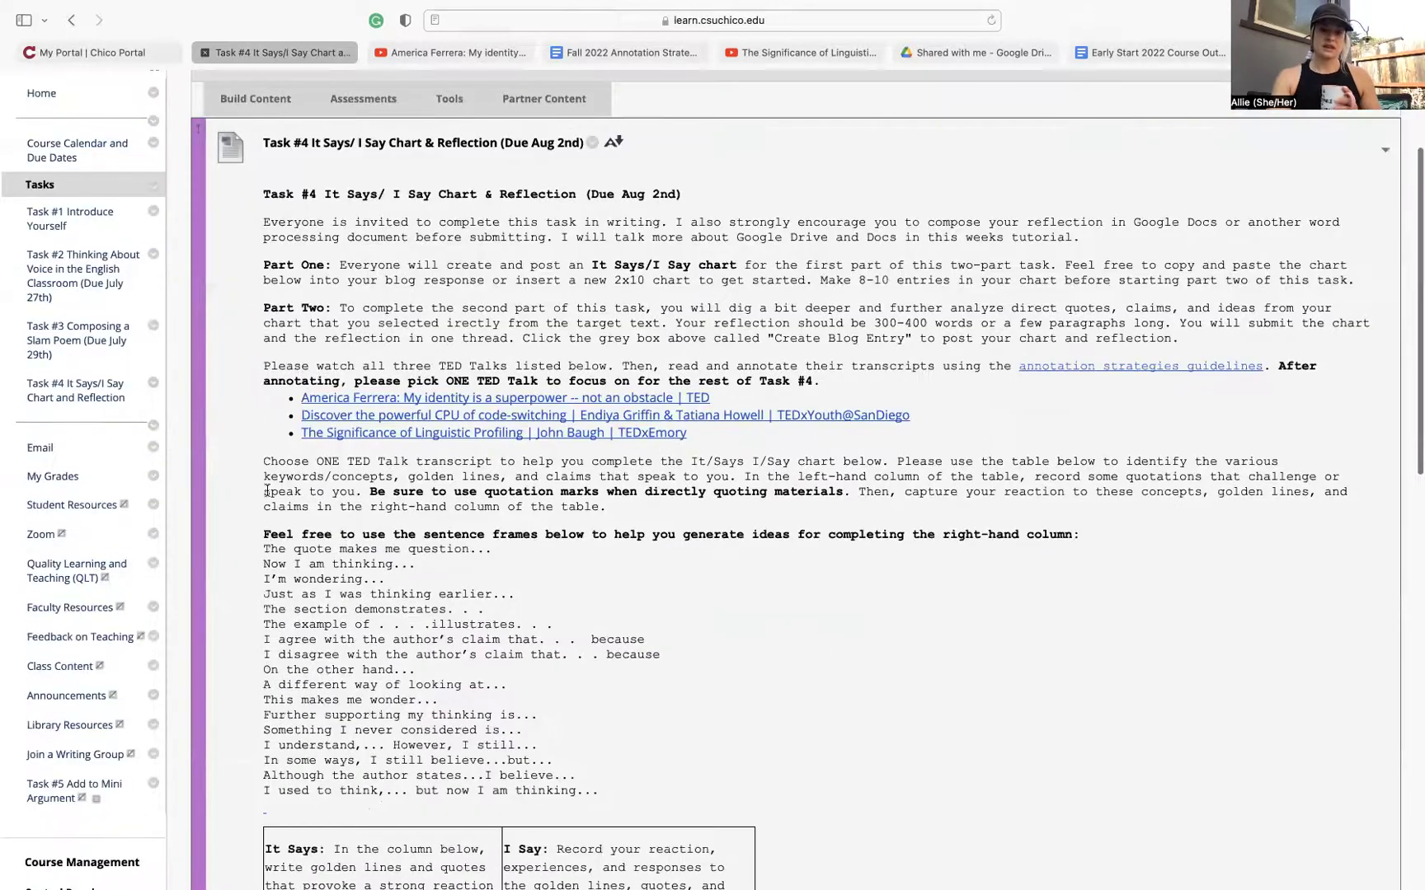
pyautogui.tripleClick(629, 498)
pyautogui.click(628, 498)
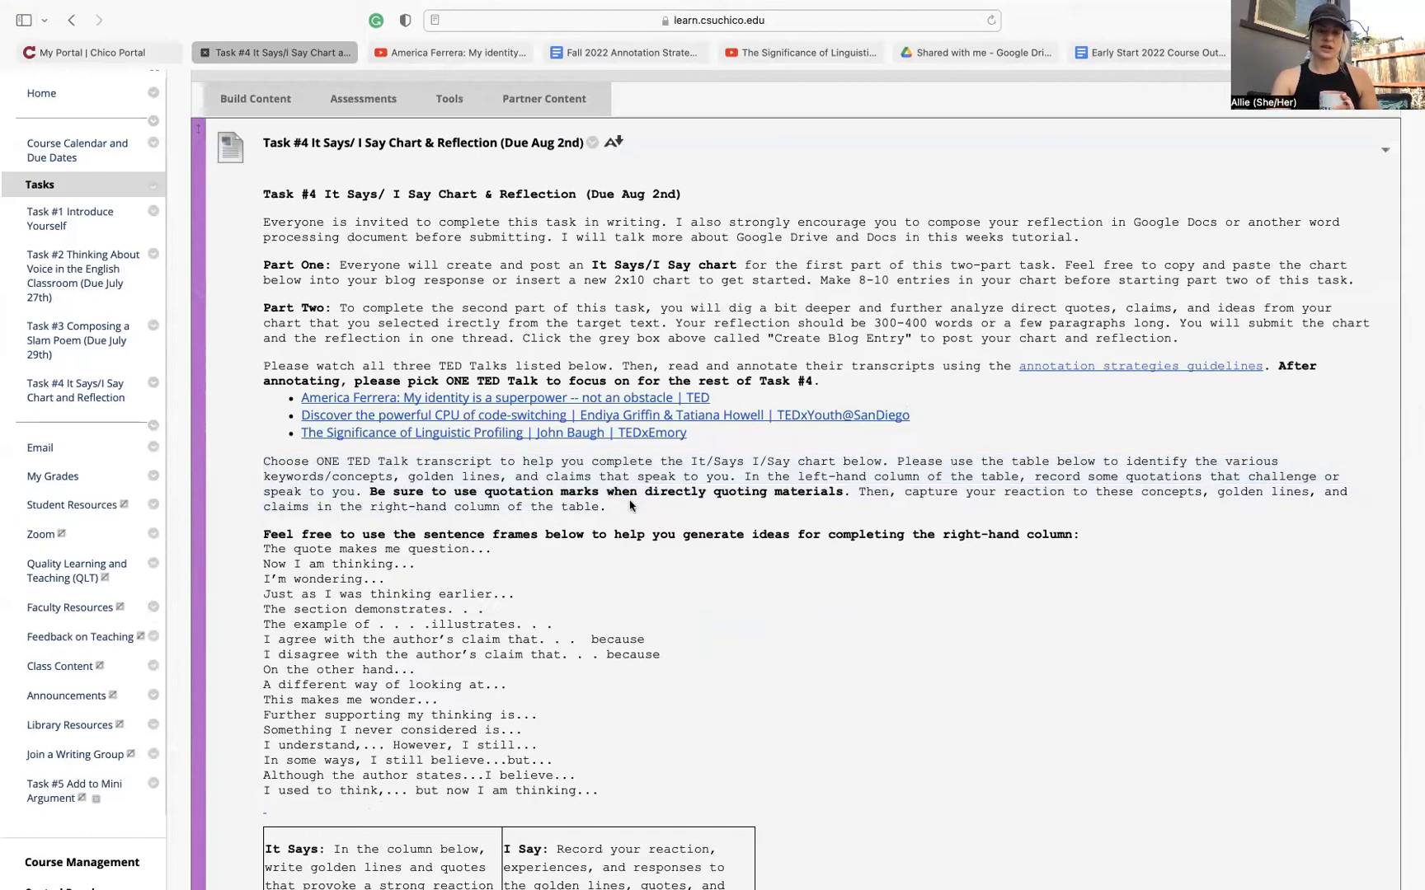
pyautogui.moveTo(617, 508); pyautogui.dragTo(292, 453)
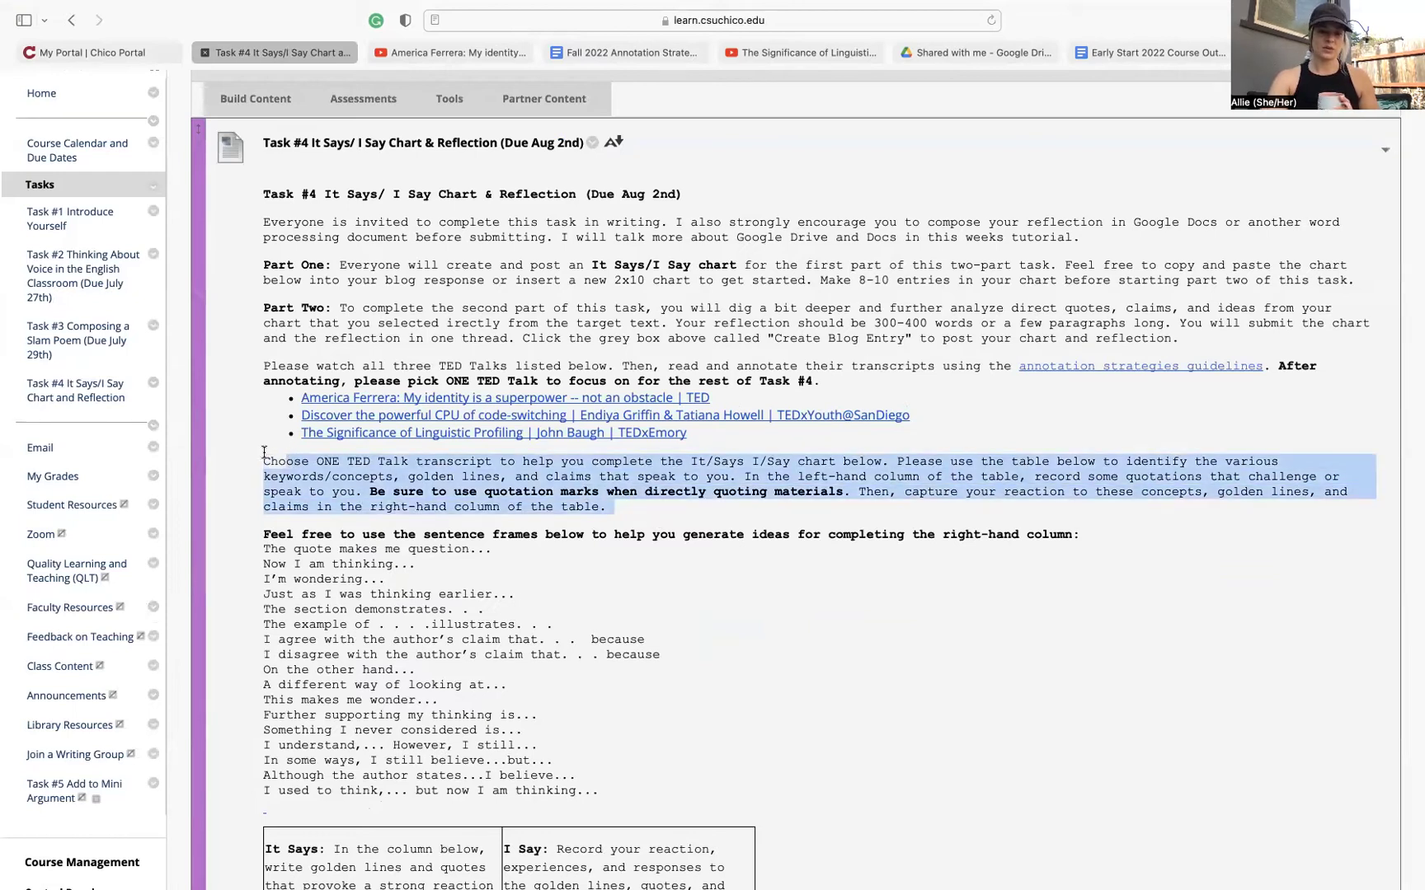
# Highlight the list of sentence frames and scroll down toward the chart.
pyautogui.scroll(-3, 288, 455)
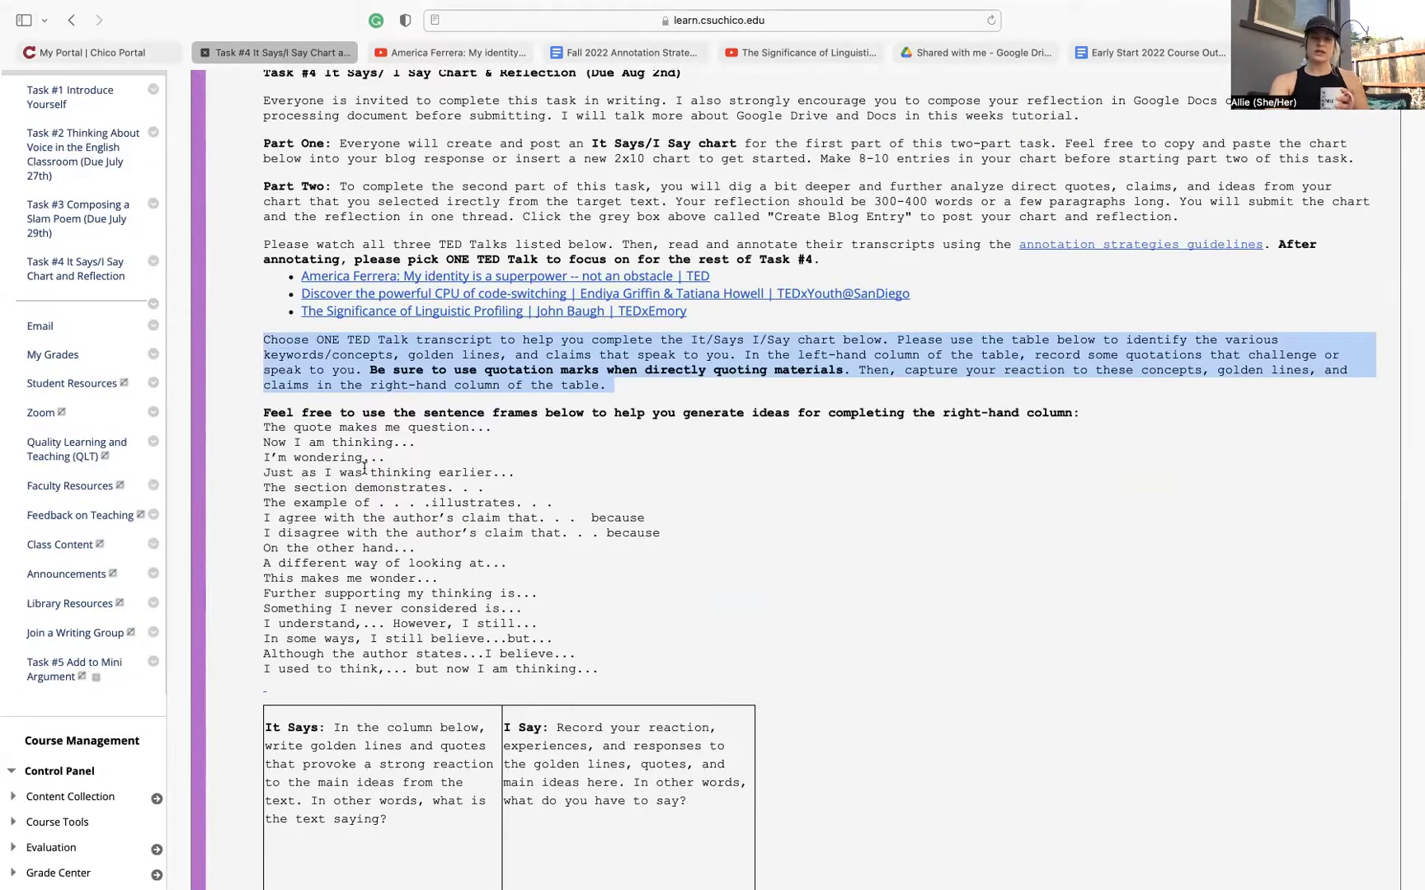
pyautogui.scroll(-5, 404, 521)
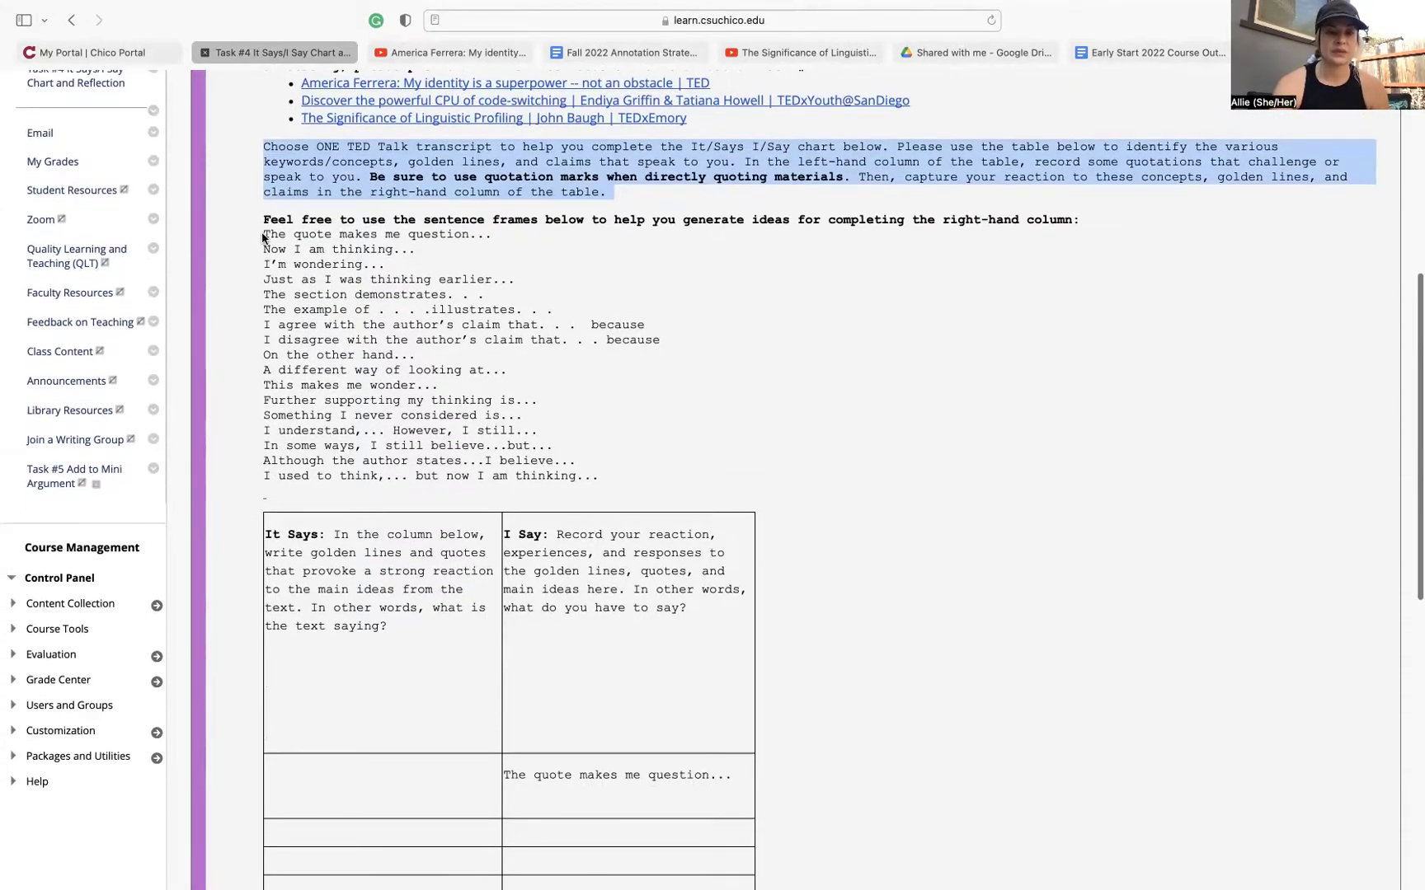
pyautogui.moveTo(263, 234); pyautogui.dragTo(618, 477)
pyautogui.click(617, 477)
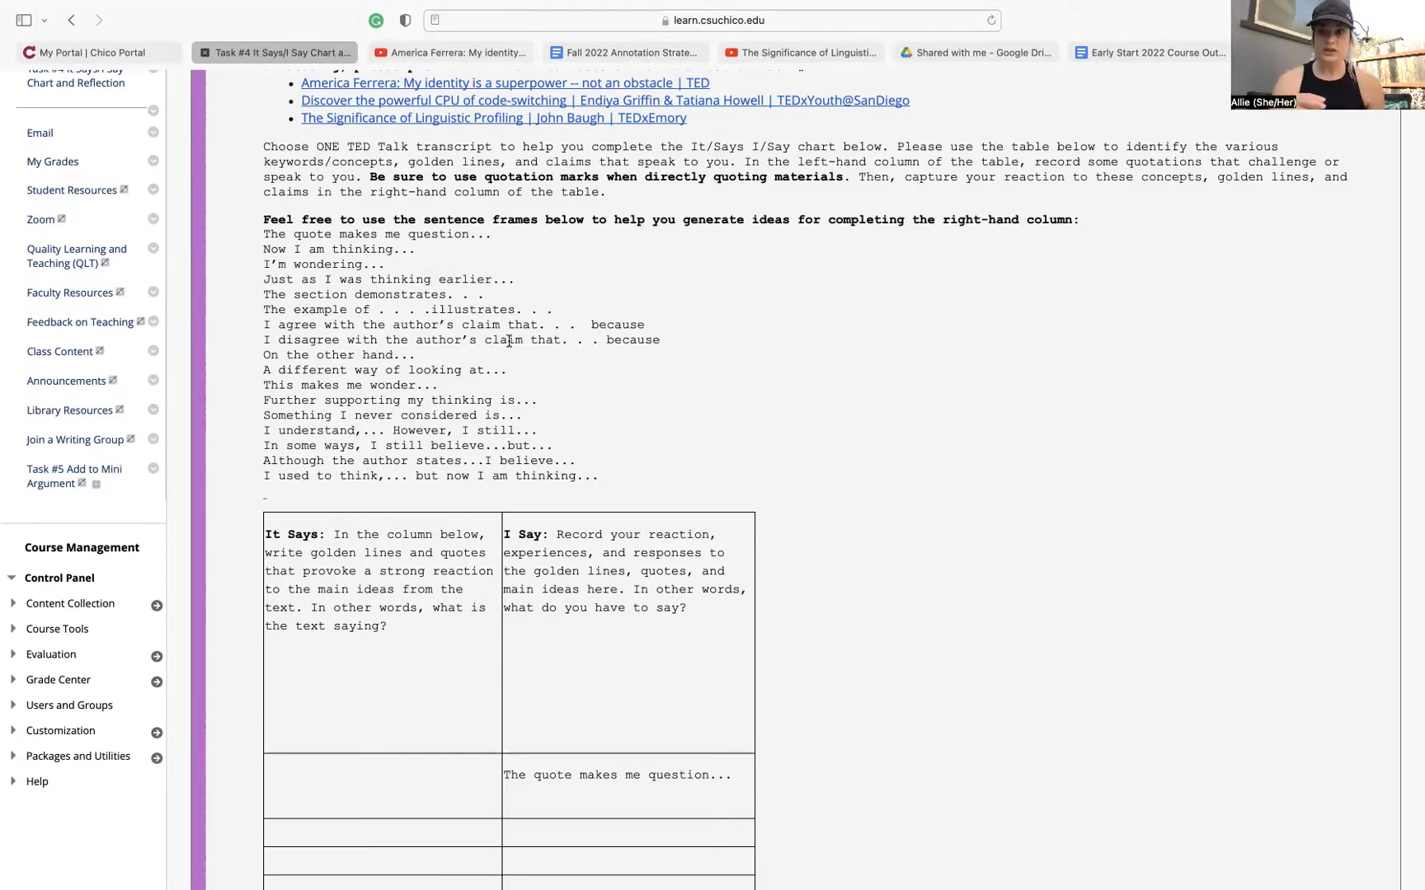
pyautogui.scroll(-3, 211, 638)
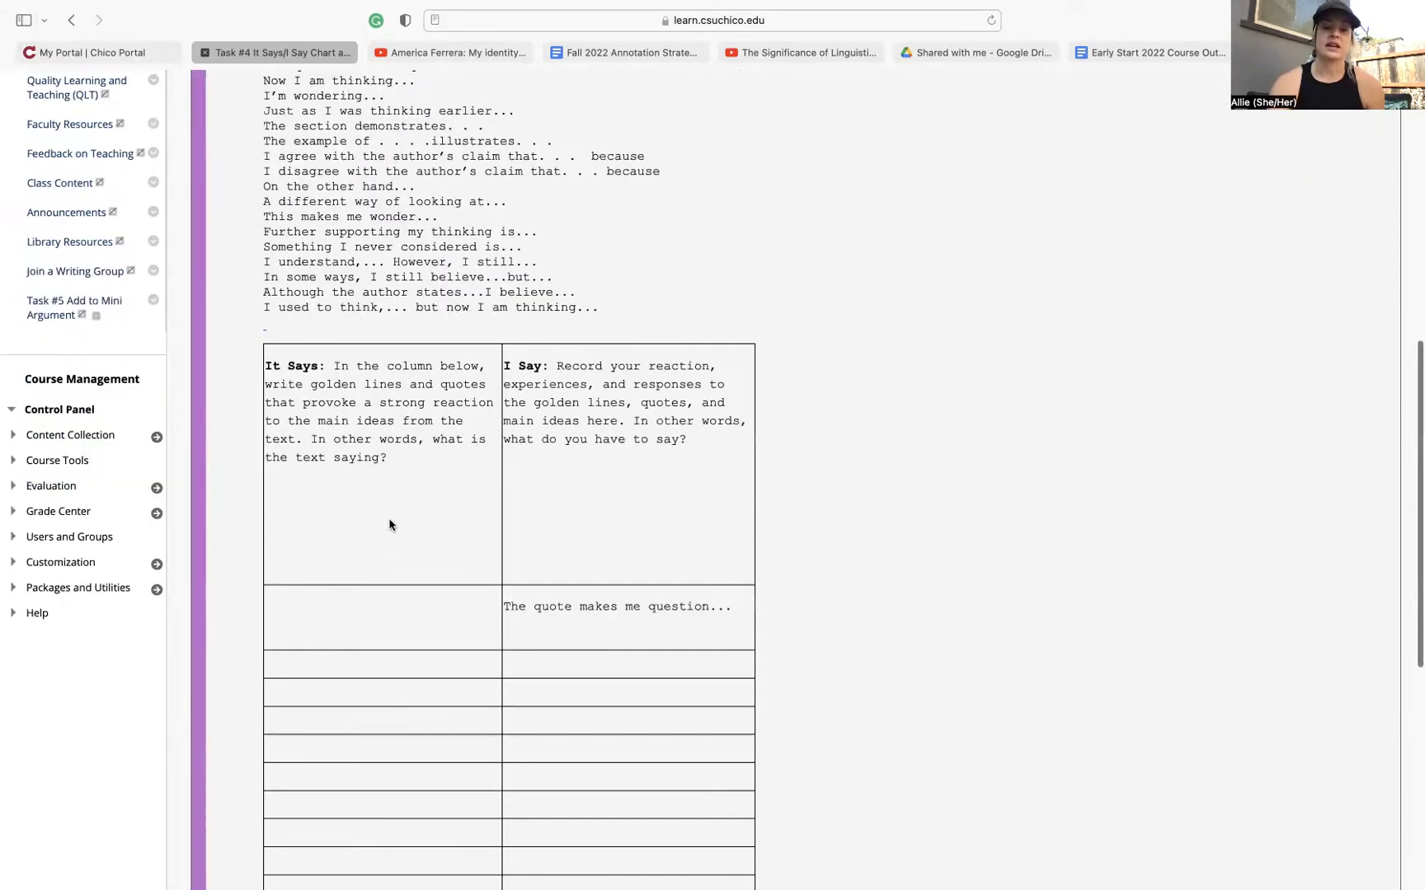
pyautogui.scroll(-2, 475, 504)
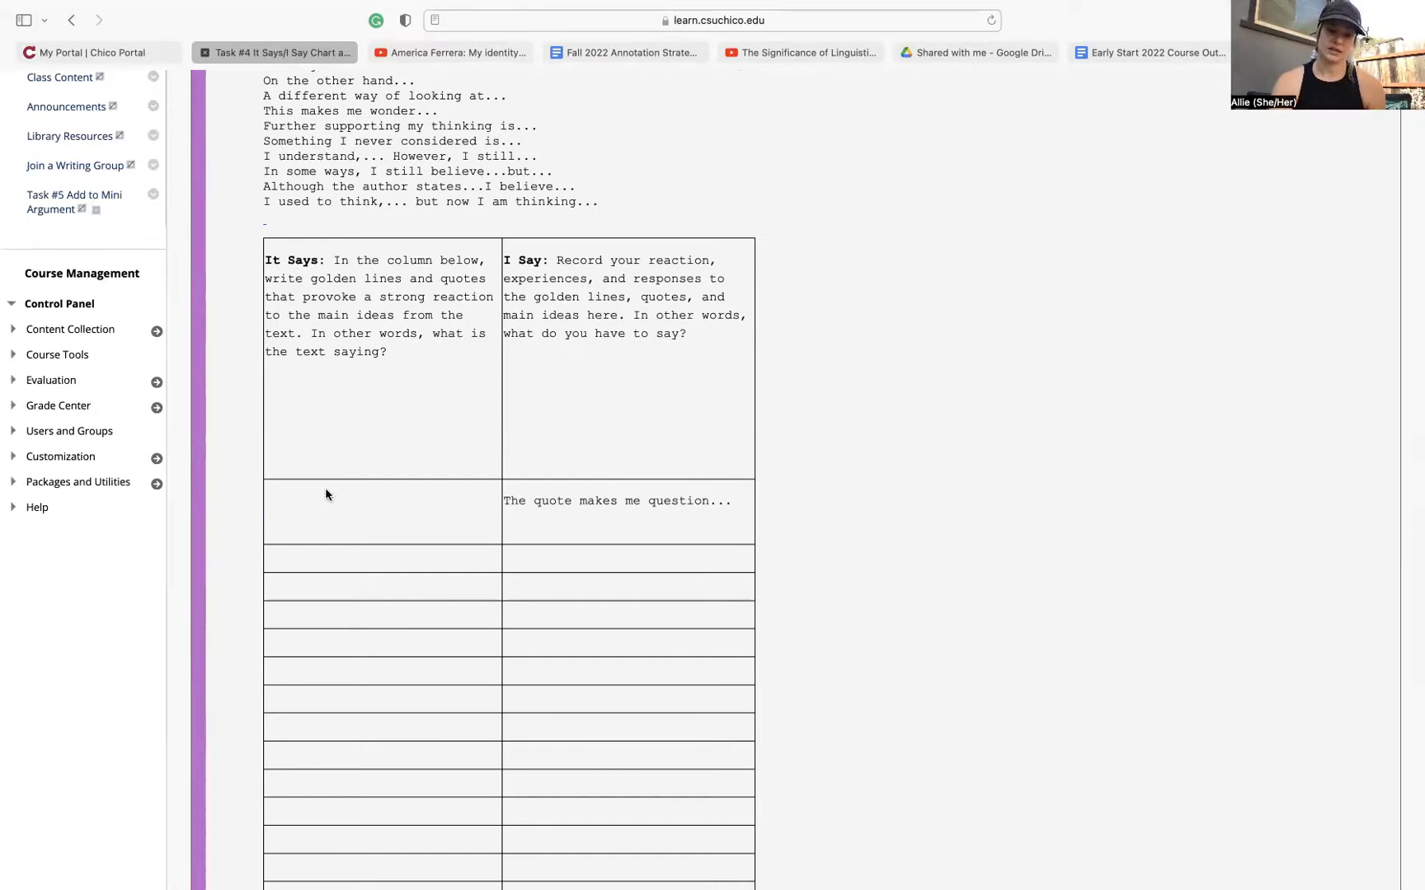
pyautogui.moveTo(327, 493); pyautogui.dragTo(391, 535)
pyautogui.moveTo(610, 479); pyautogui.dragTo(566, 509)
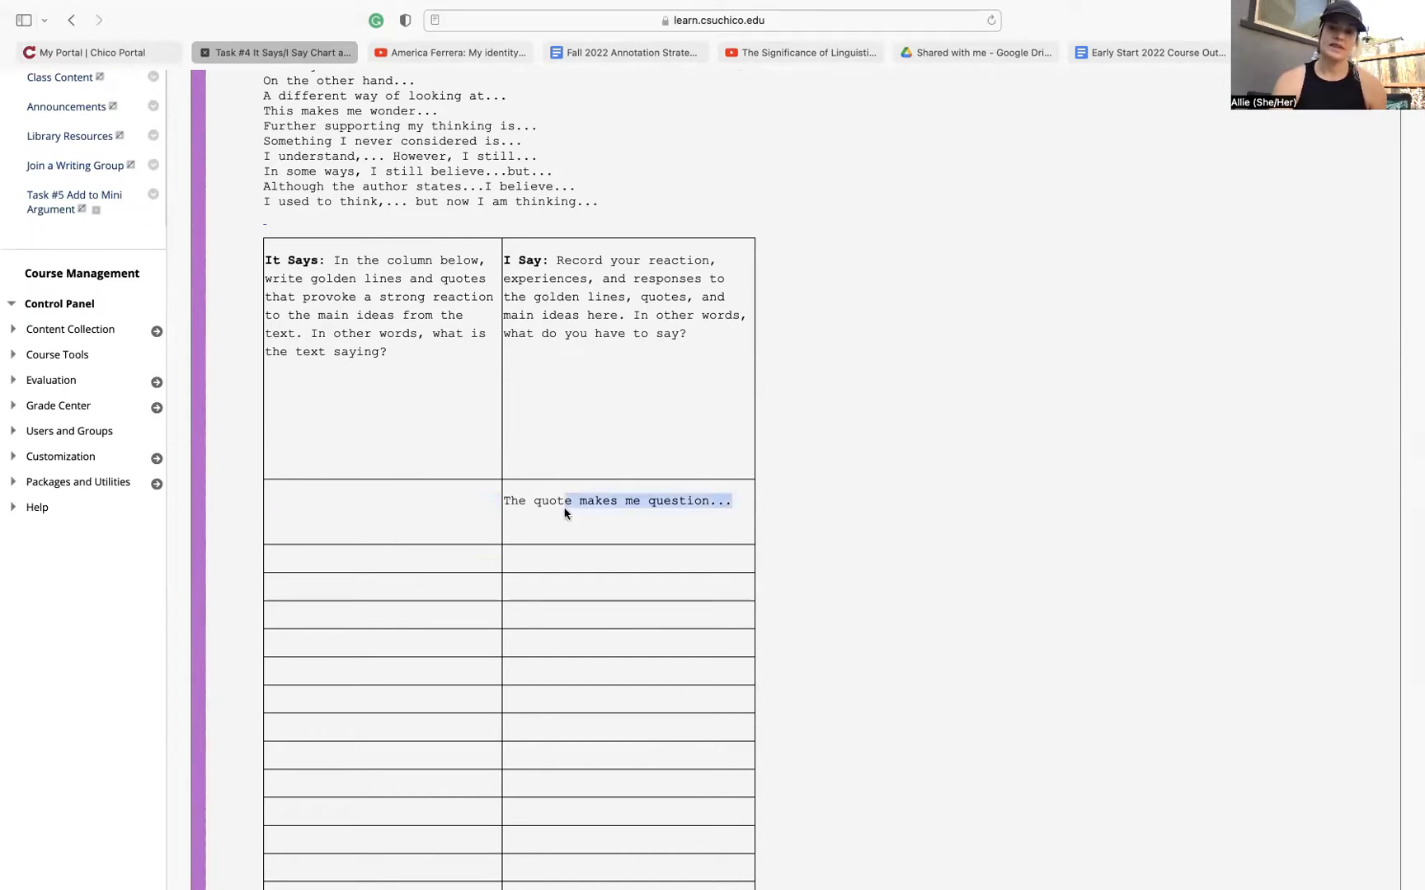
pyautogui.click(628, 537)
pyautogui.scroll(3, 627, 541)
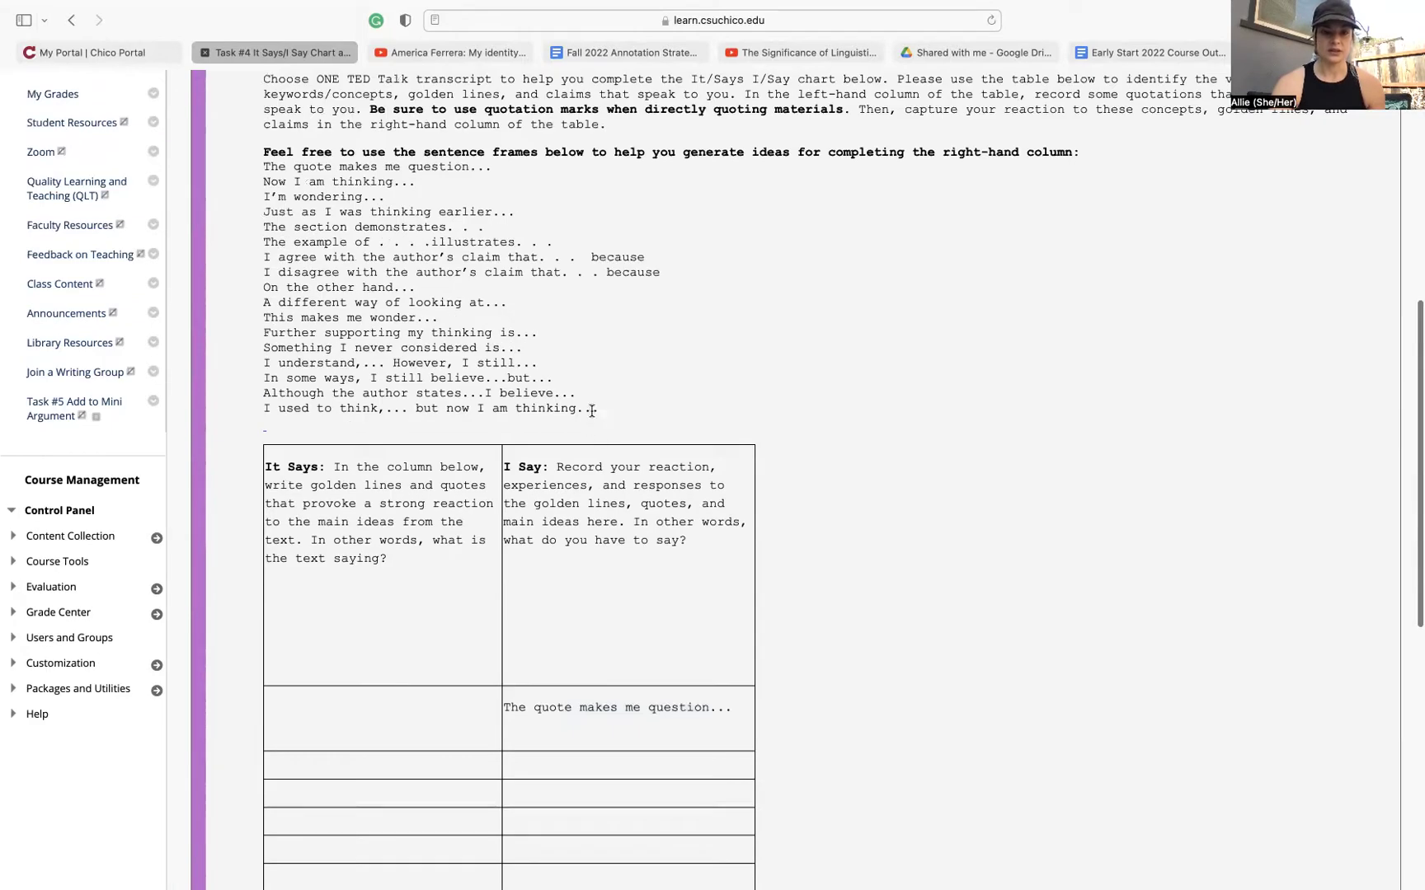
pyautogui.moveTo(592, 408); pyautogui.dragTo(261, 409)
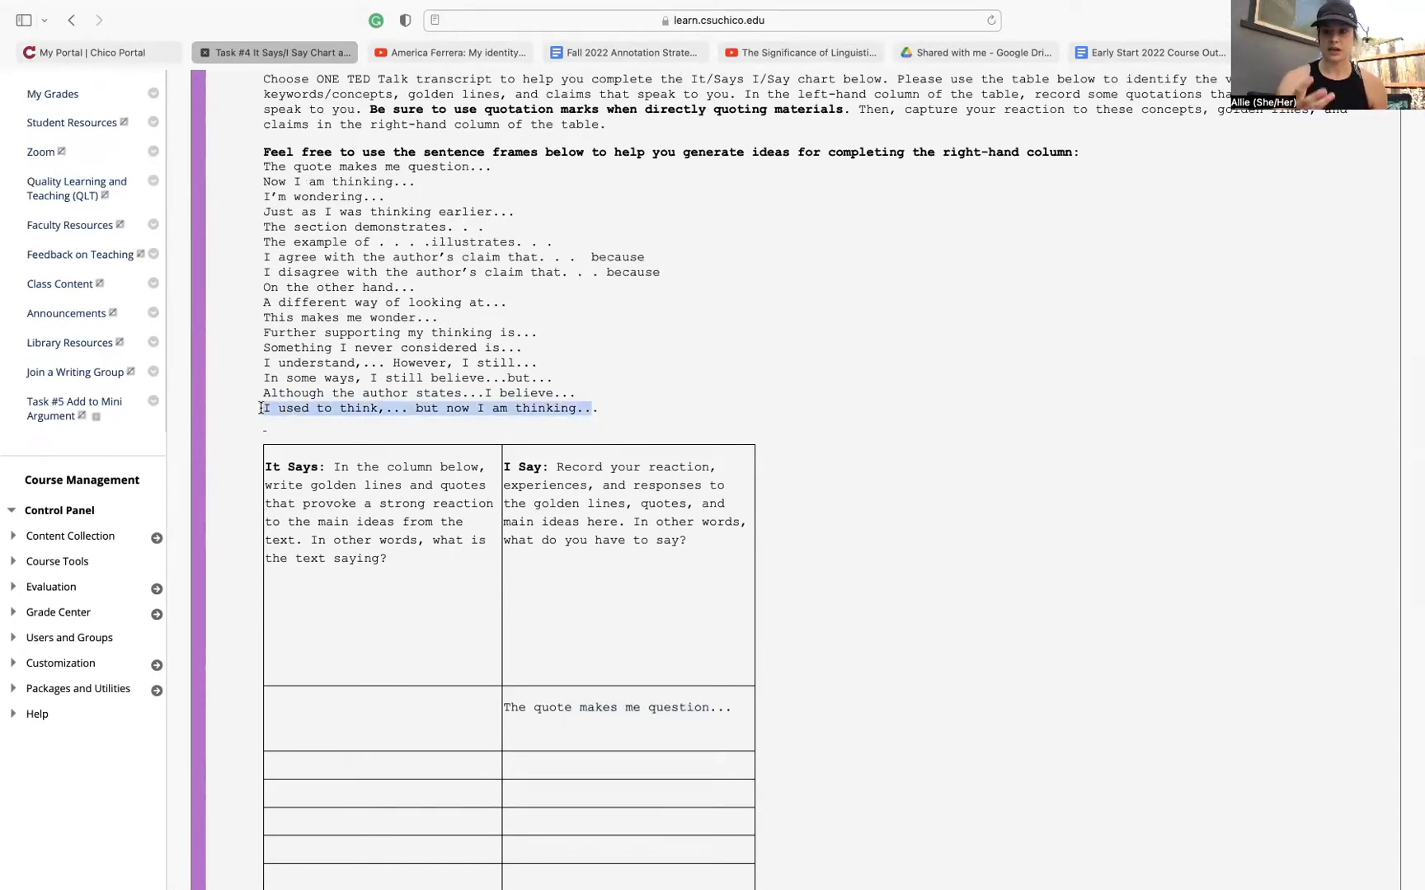
pyautogui.scroll(-2, 456, 570)
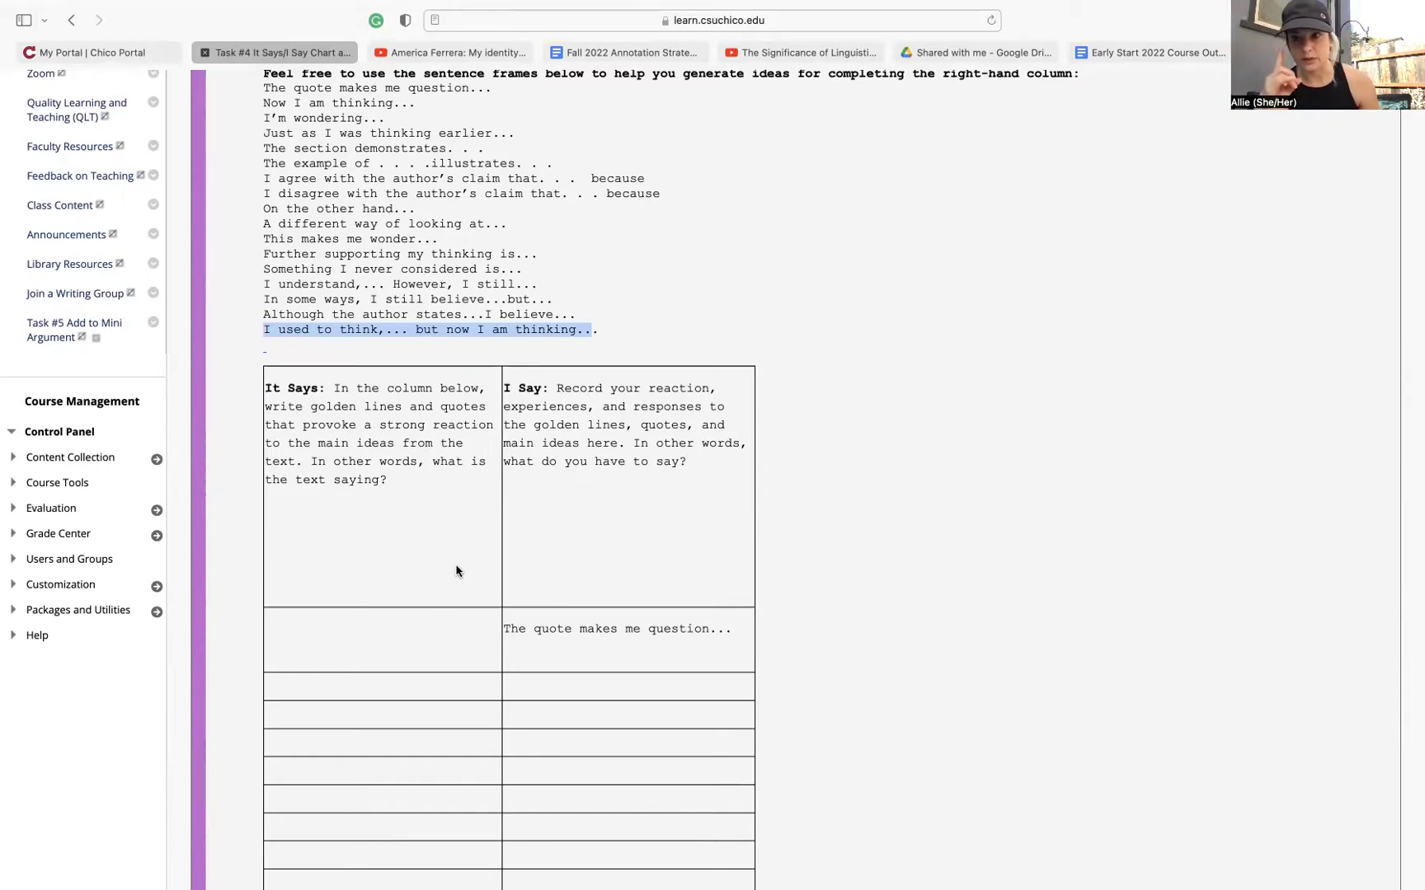
pyautogui.scroll(-15, 455, 570)
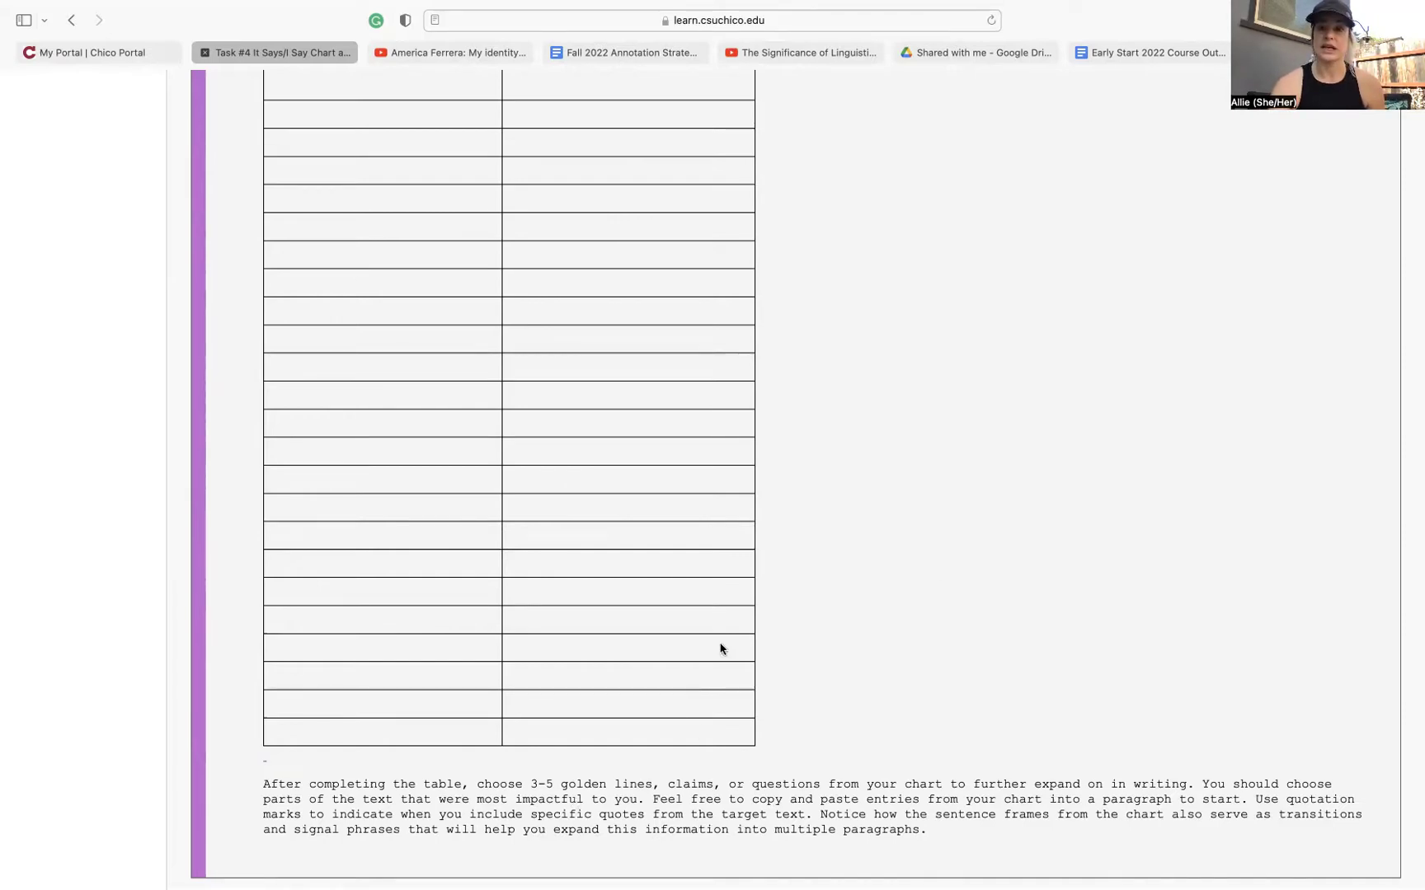
pyautogui.scroll(-1, 720, 649)
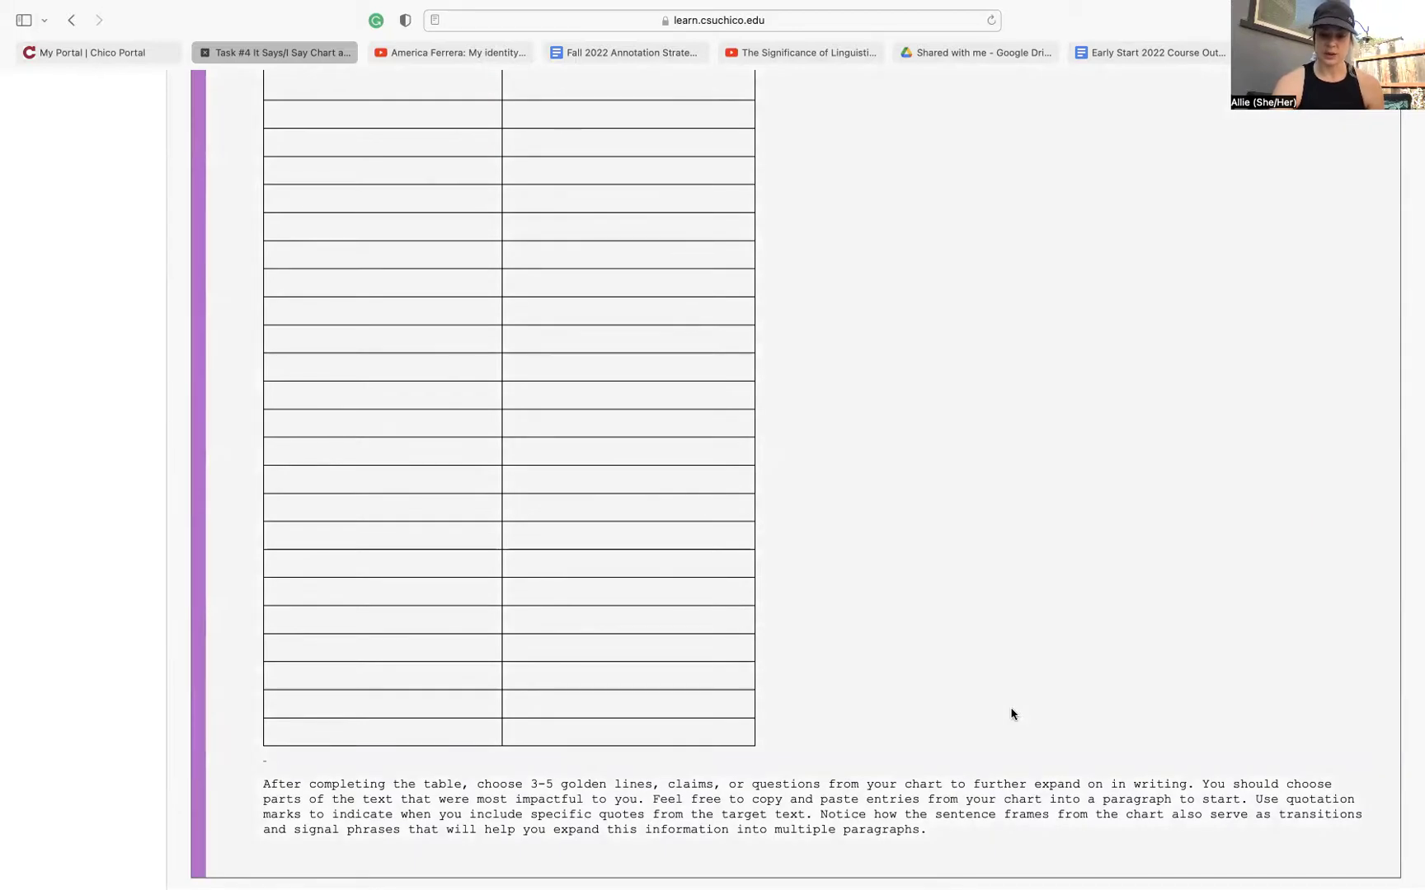
pyautogui.scroll(-3, 1013, 714)
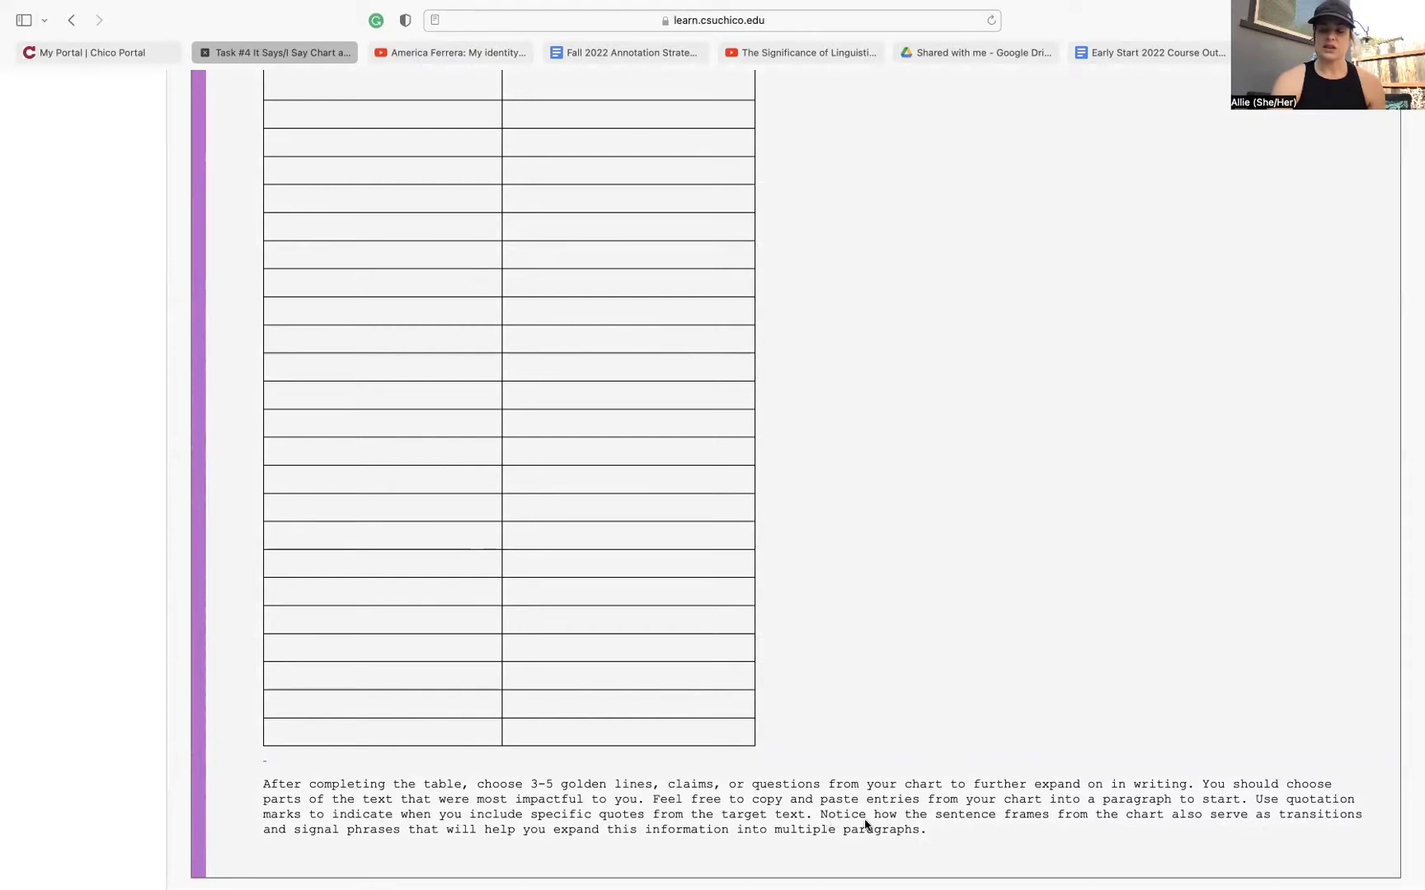
pyautogui.scroll(10, 910, 798)
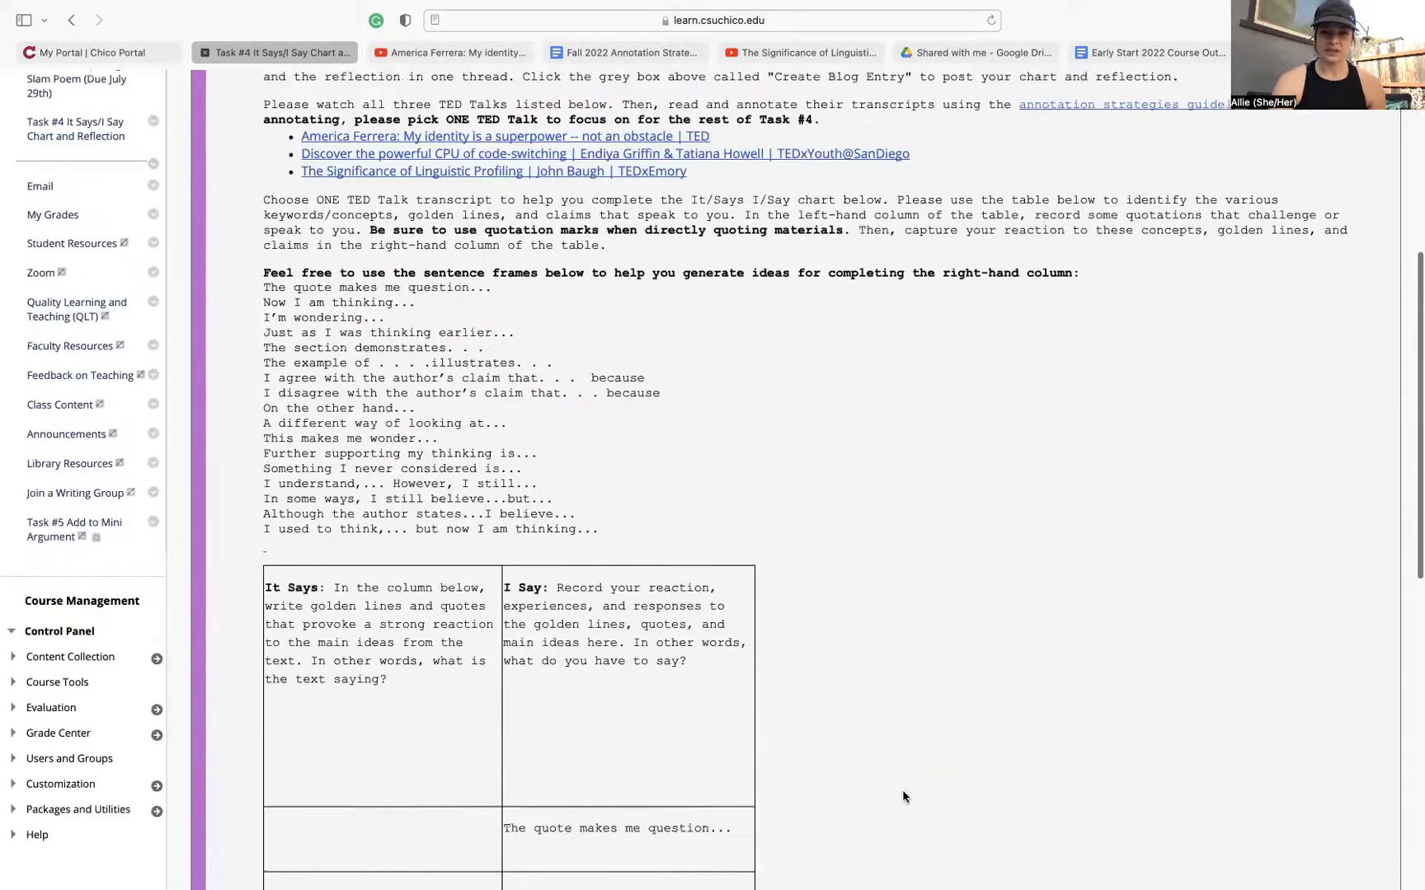
pyautogui.moveTo(599, 552); pyautogui.dragTo(368, 441)
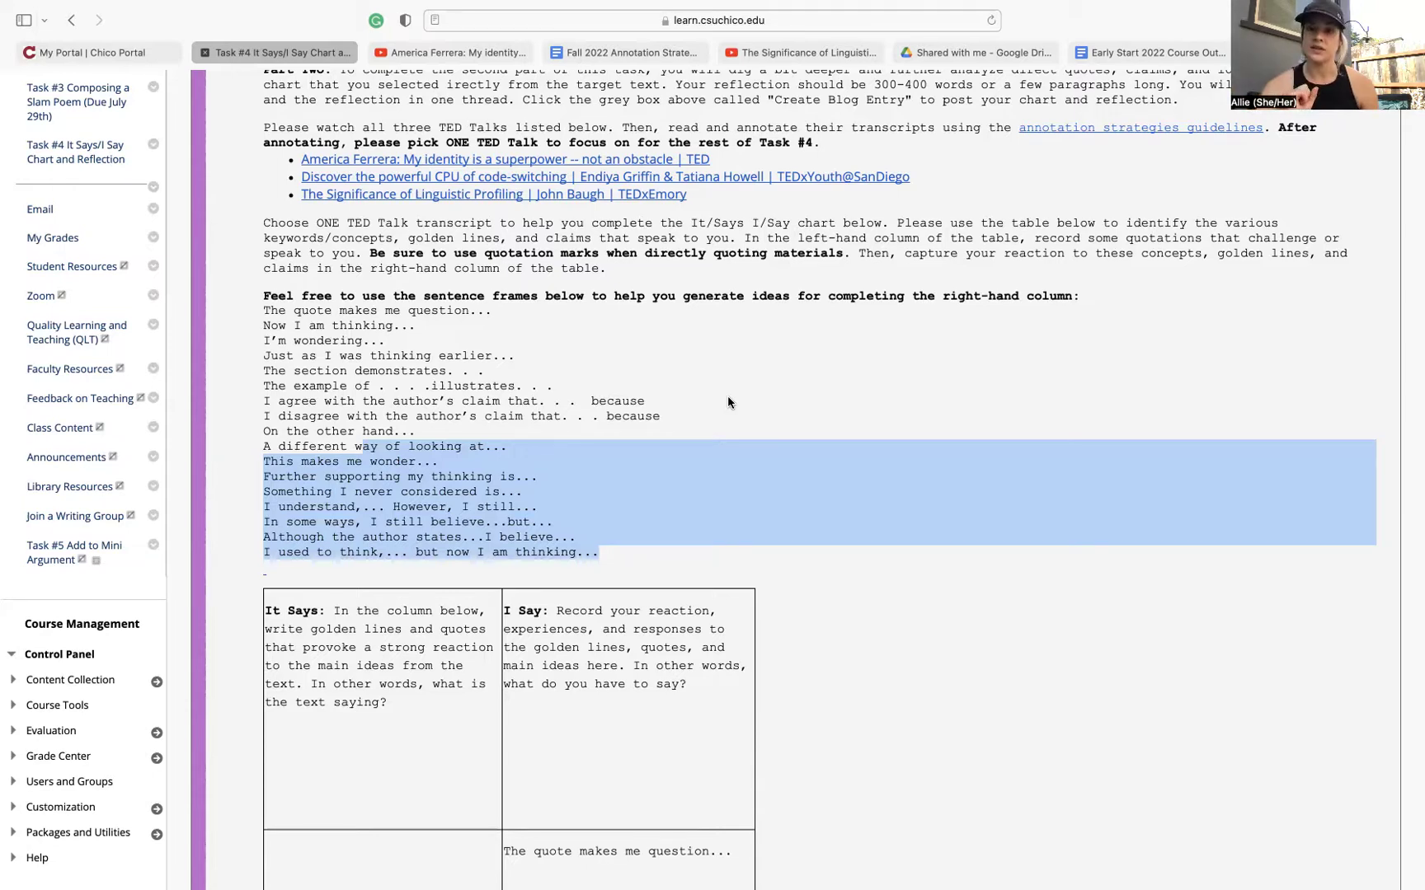
pyautogui.scroll(-10, 727, 402)
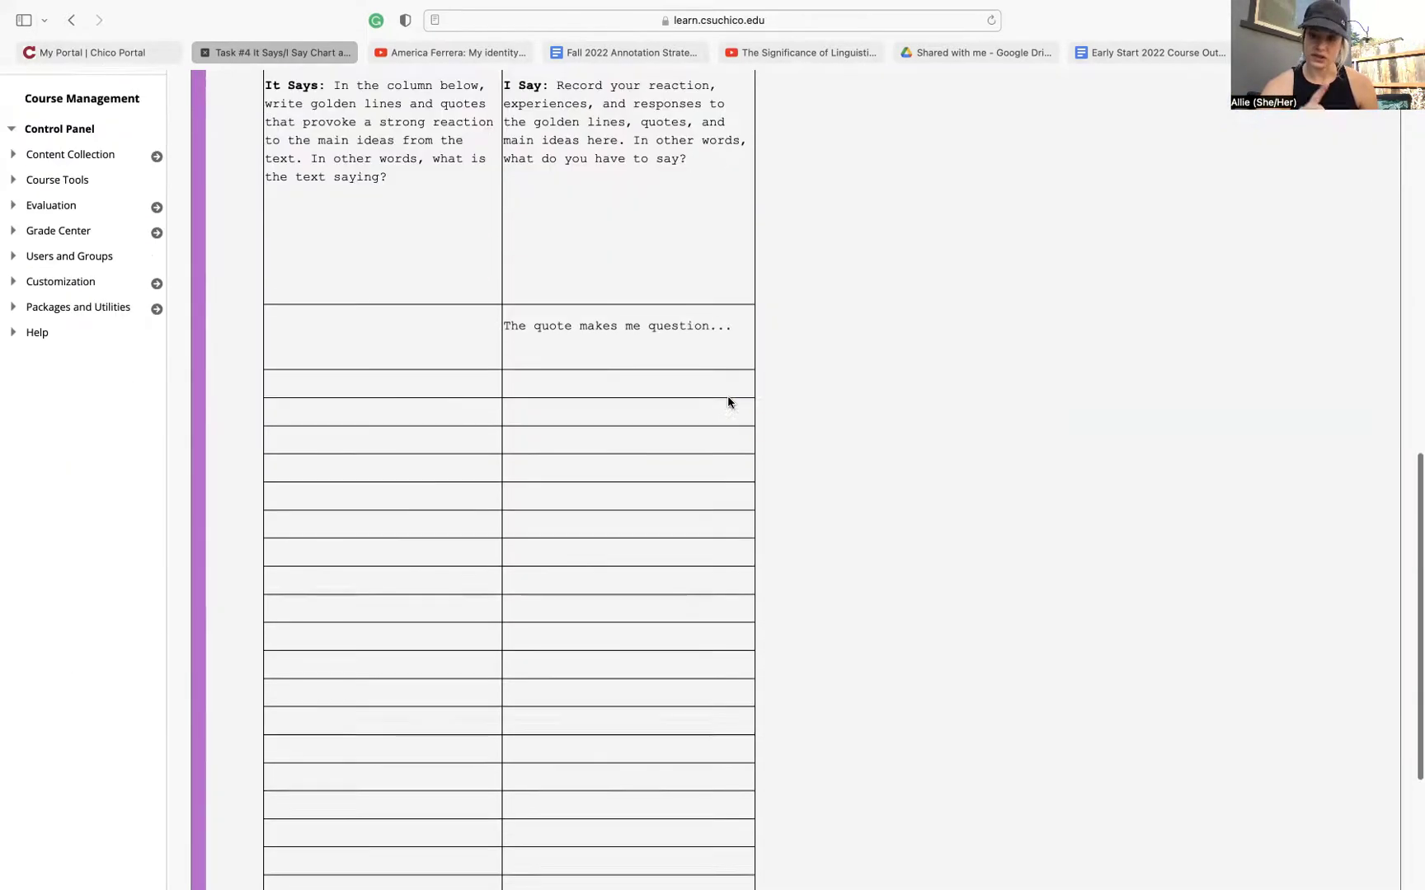
pyautogui.scroll(-8, 727, 402)
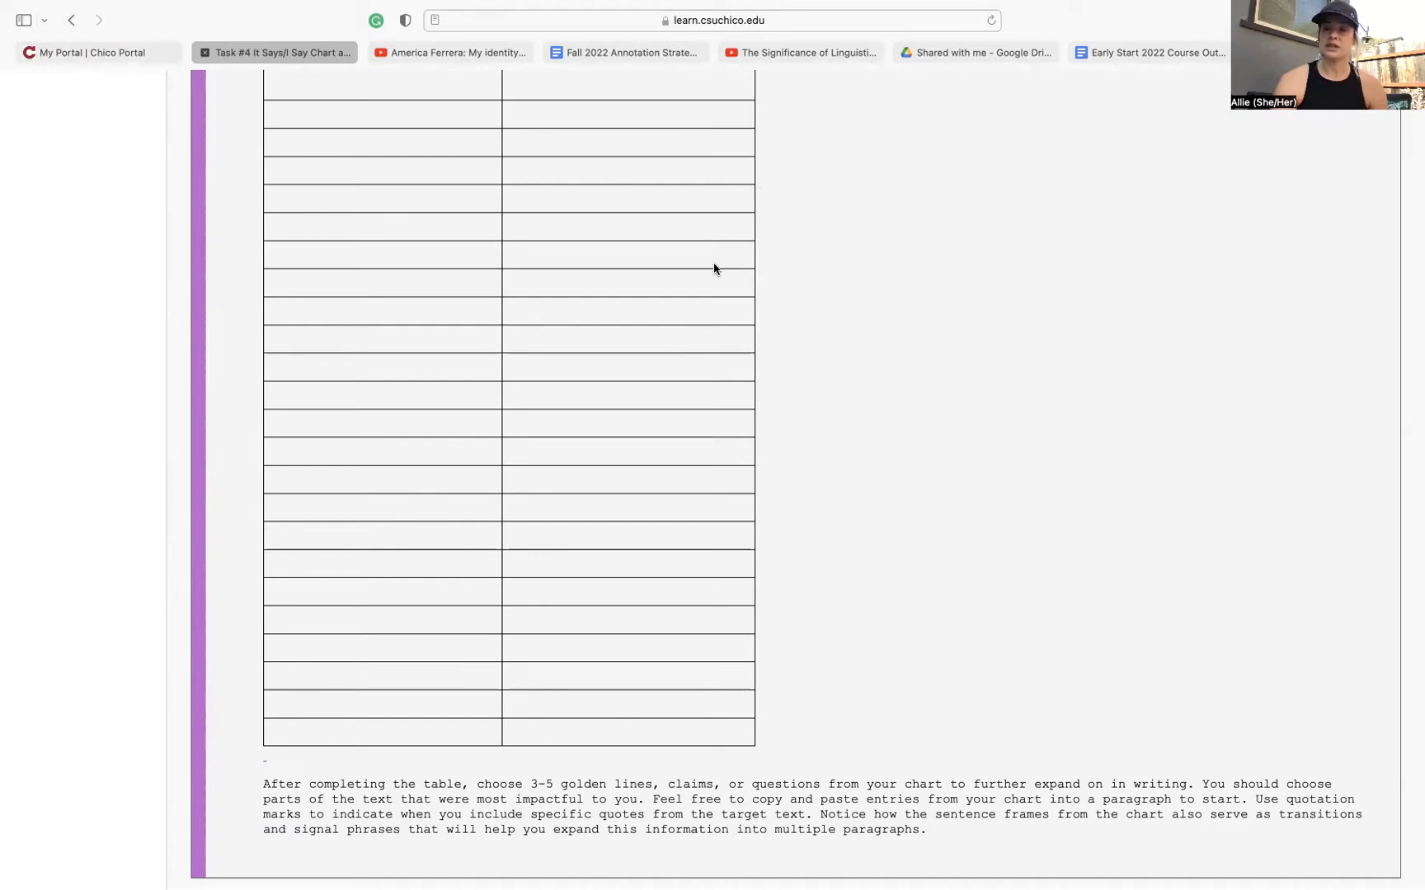
pyautogui.scroll(-1, 713, 263)
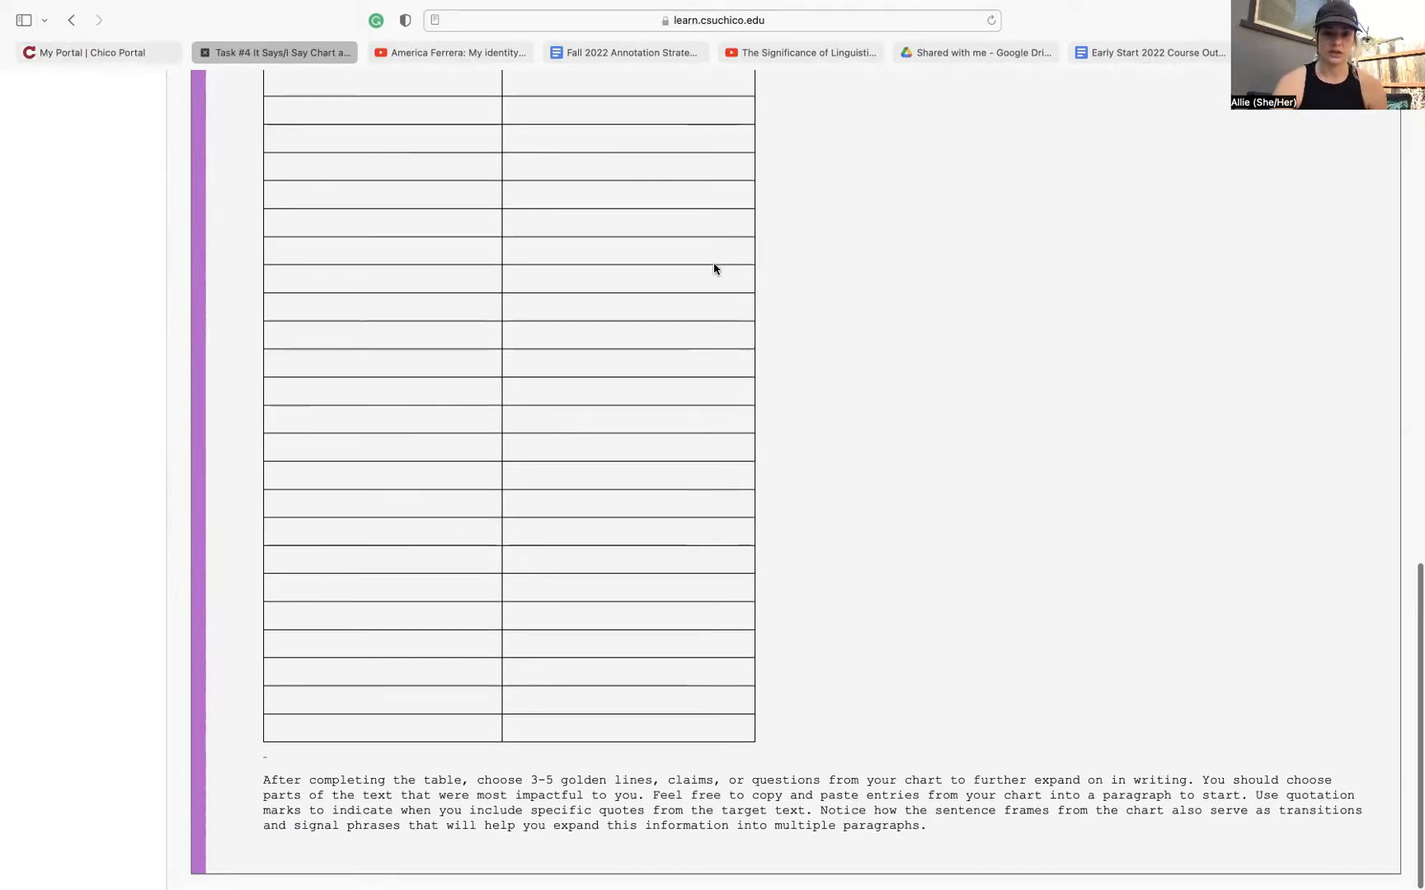